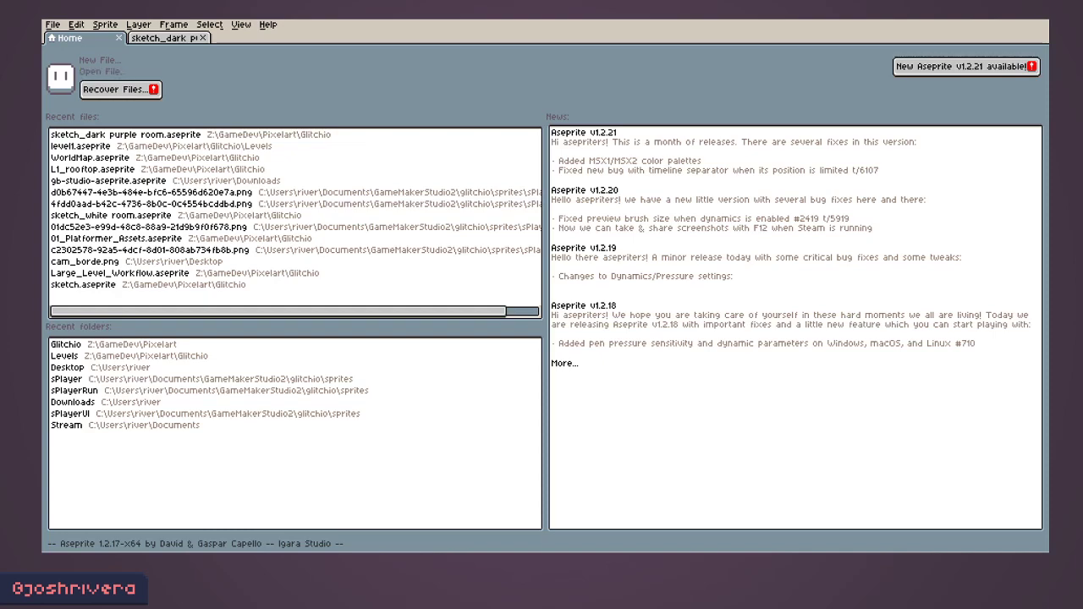
Step: Create a new RGBA sprite with a transparent background, 1 px wide and 1 px high
left_click(100, 60)
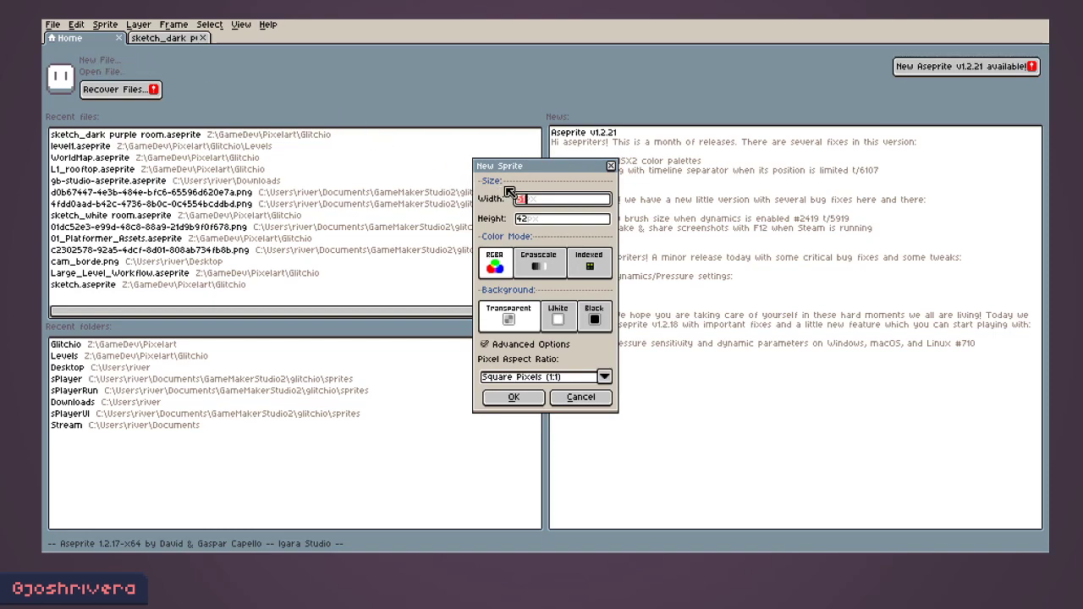
left_click(526, 218)
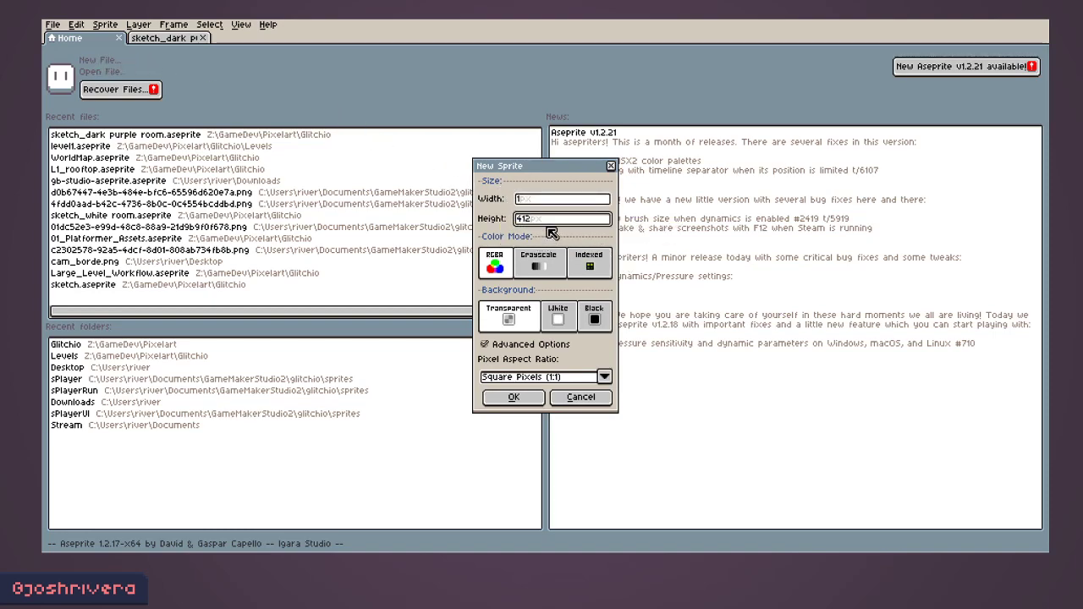
type("1")
left_click(521, 397)
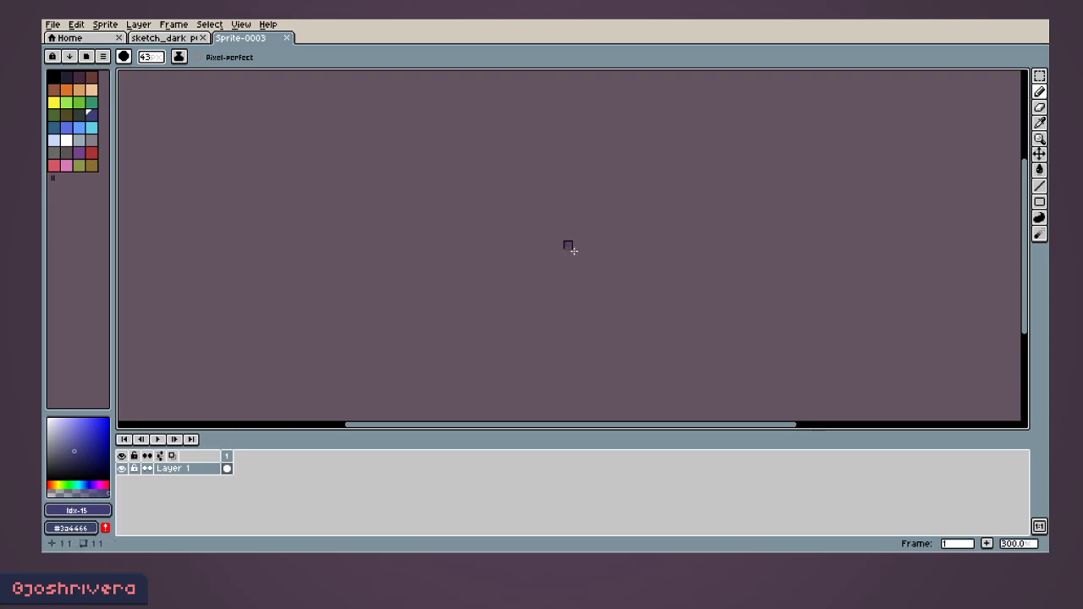
Step: Resize the sprite's canvas to 400 × 400 px
left_click(106, 25)
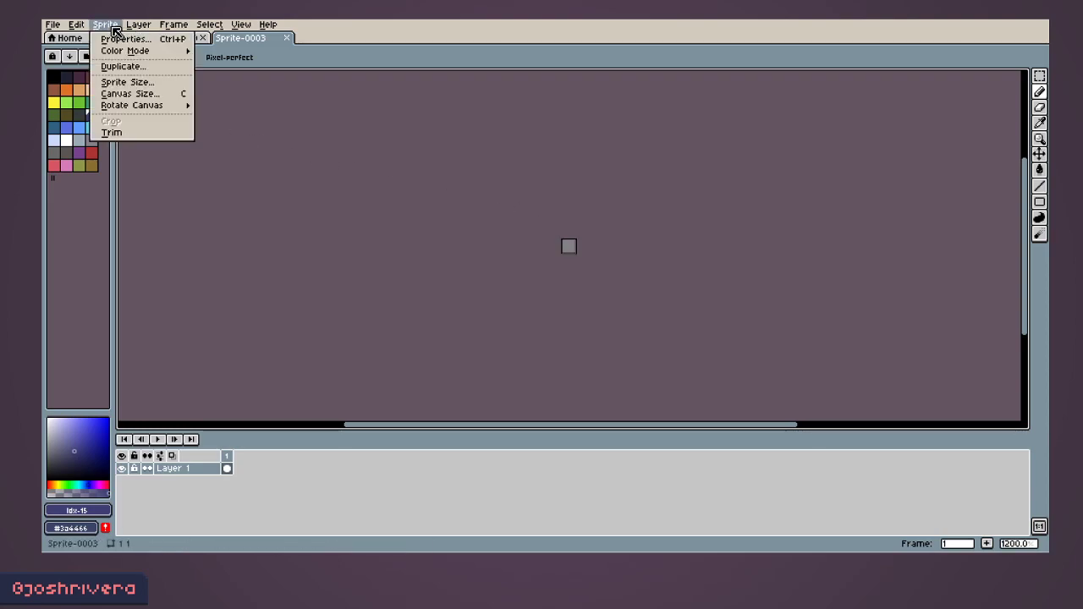
left_click(165, 101)
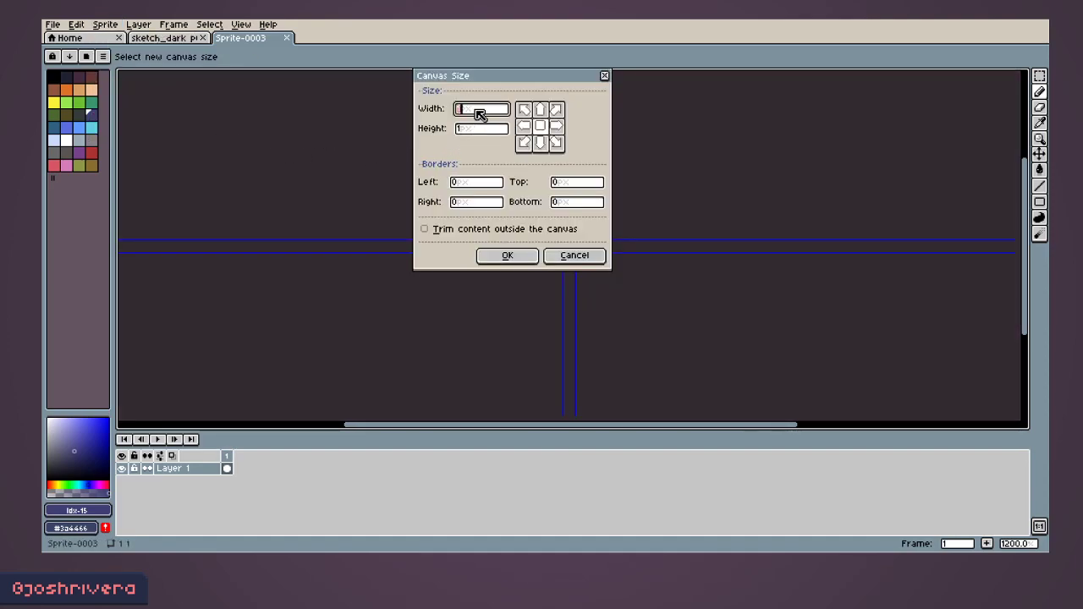
type("400")
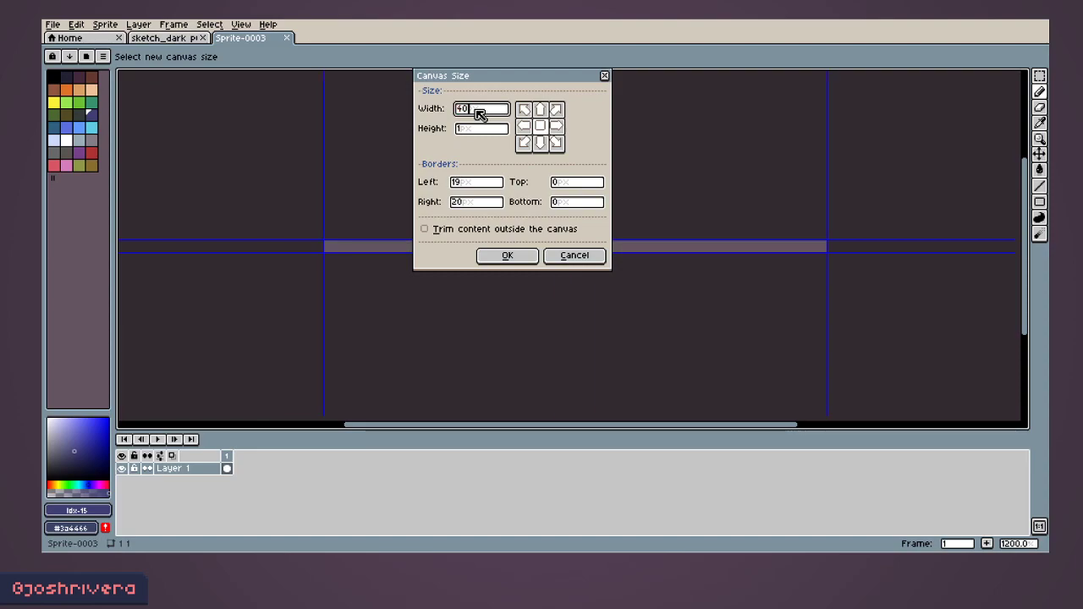
key("Tab")
type("400")
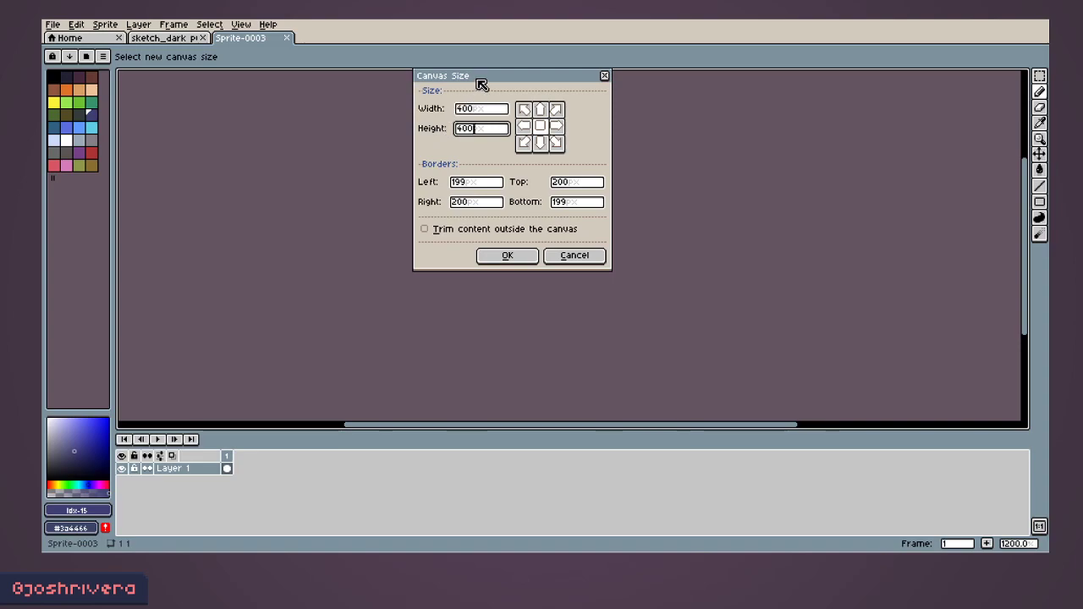
left_click_drag(479, 78, 470, 97)
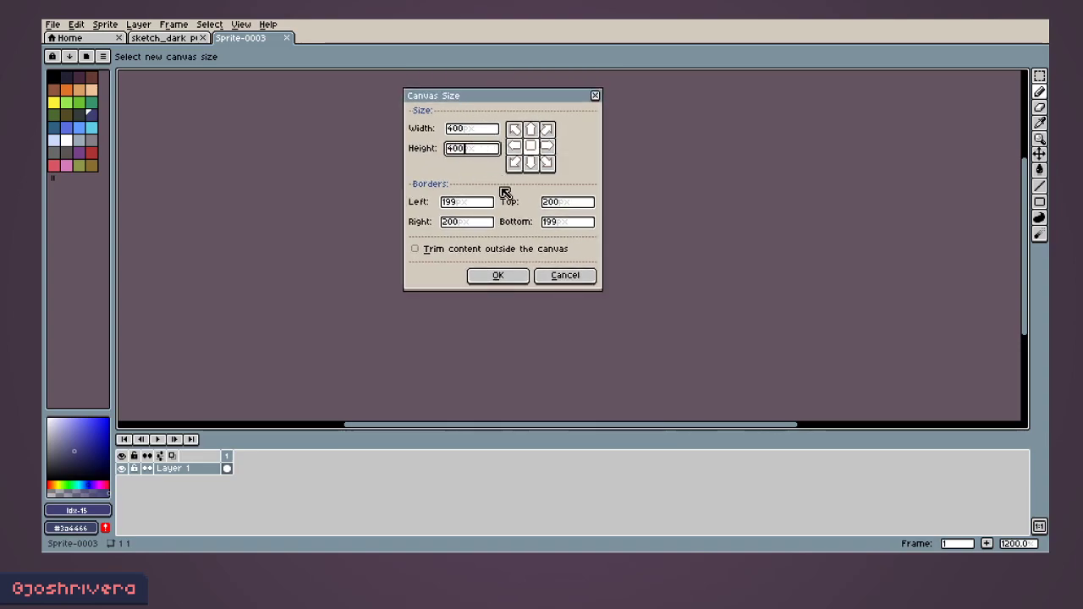
left_click(494, 275)
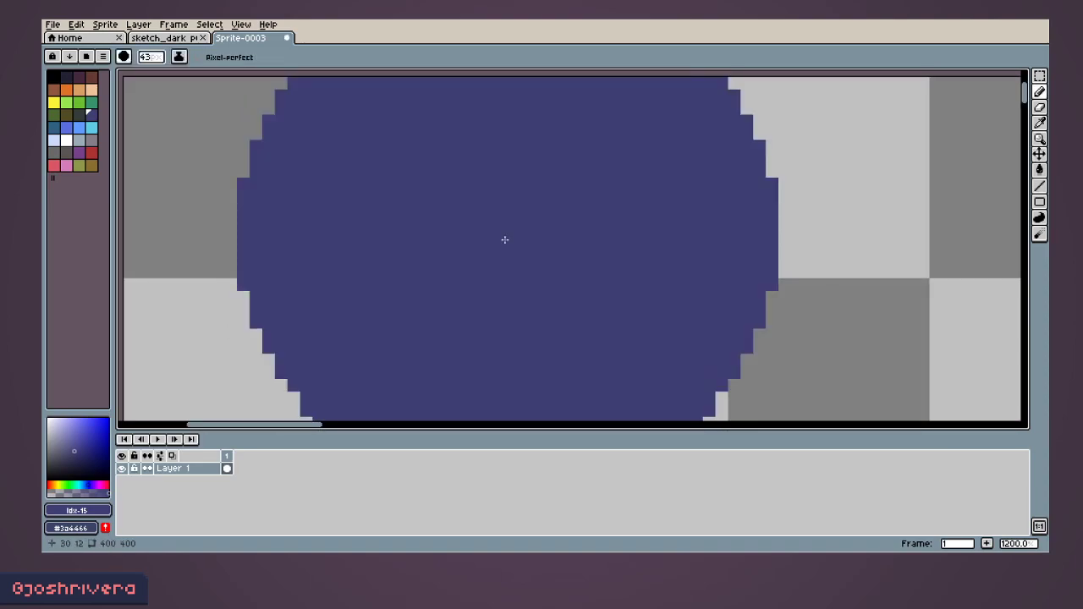
Step: Reduce the pencil's brush size to 1 px
scroll(505, 239, "down", 5)
middle_click_drag(621, 317, 570, 272)
scroll(423, 206, "down", 4)
scroll(488, 237, "up", 2)
scroll(464, 231, "up", 8, "ctrl")
scroll(465, 231, "down", 20, "ctrl")
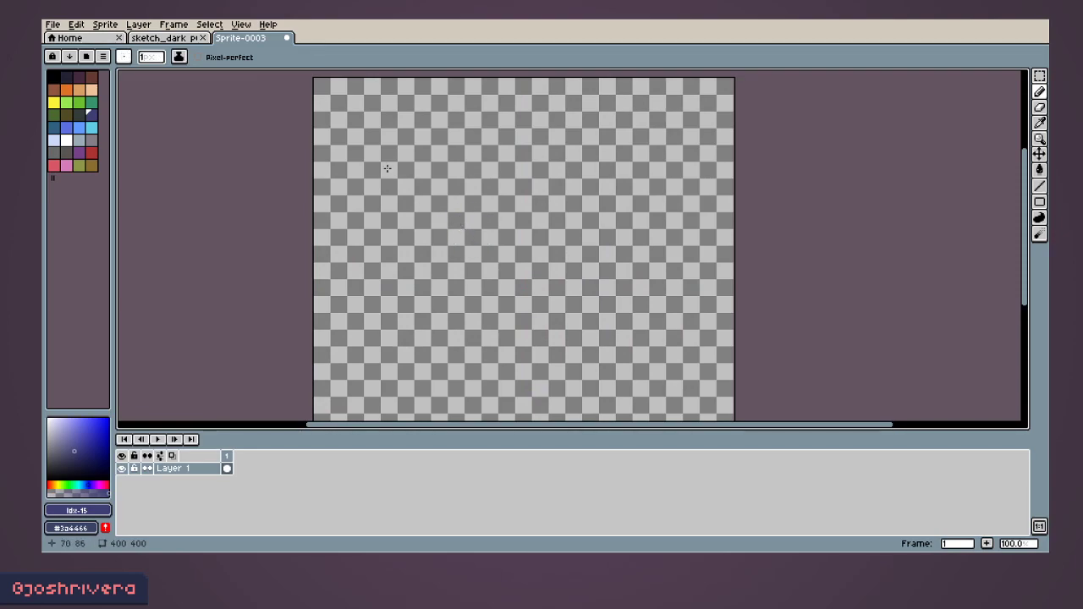
scroll(389, 194, "up", 2)
mouse_move(399, 223)
middle_mouse_down()
mouse_move(356, 217)
mouse_move(395, 340)
middle_mouse_up()
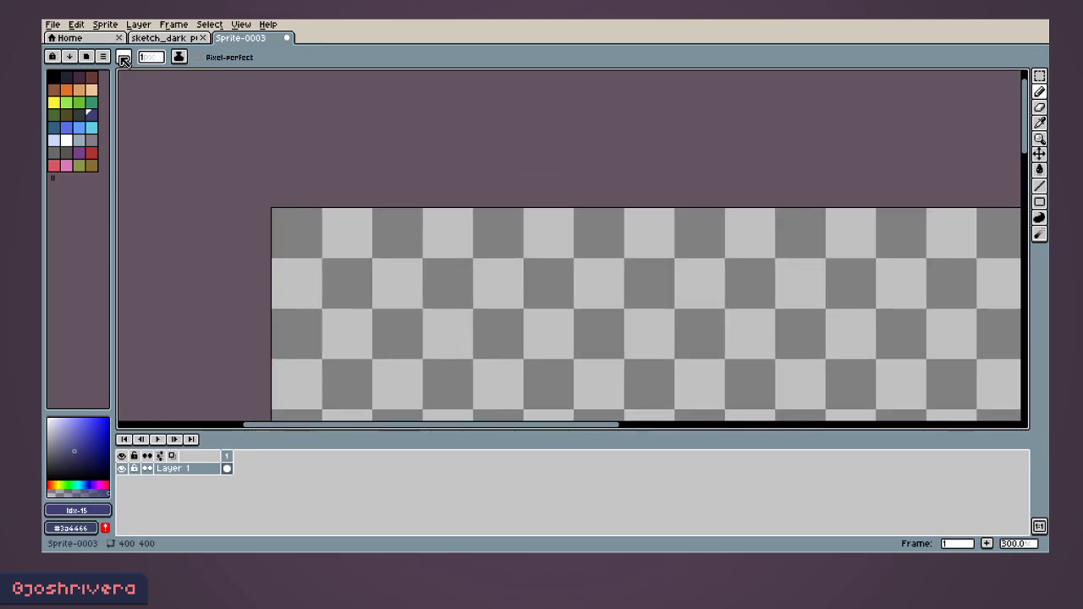
middle_click_drag(358, 293, 324, 187)
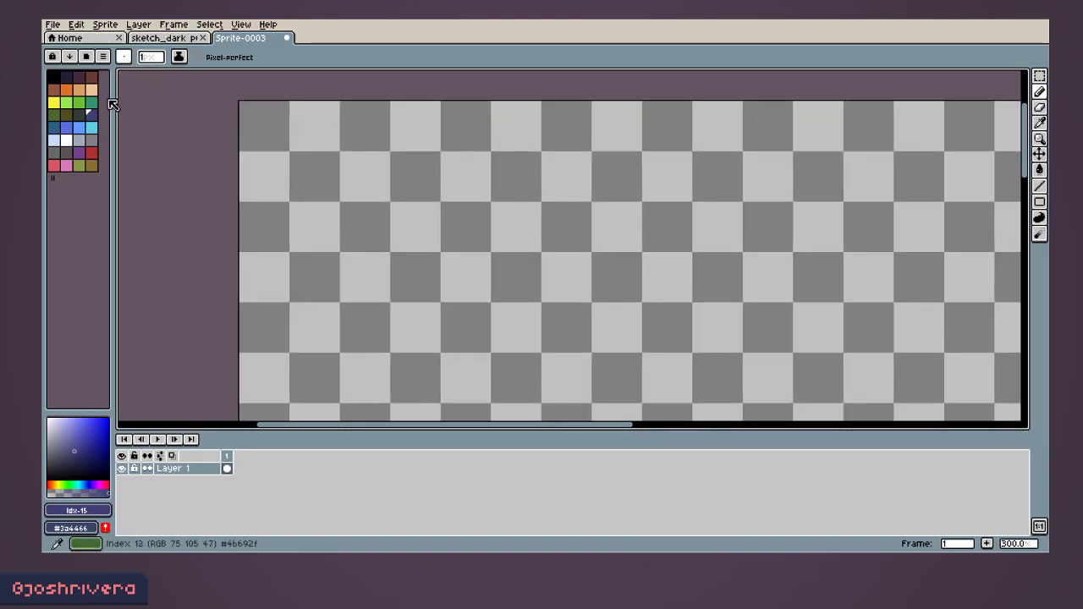
Step: Load the EDG32 palette preset for the sprite
left_click(87, 58)
scroll(197, 191, "down", 2)
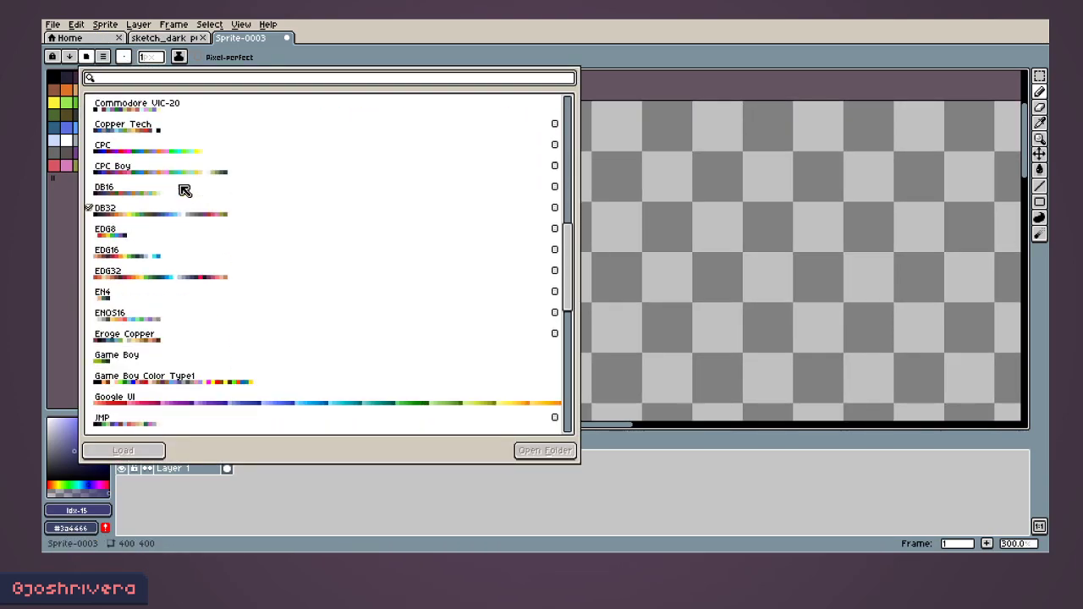
scroll(177, 195, "down", 3)
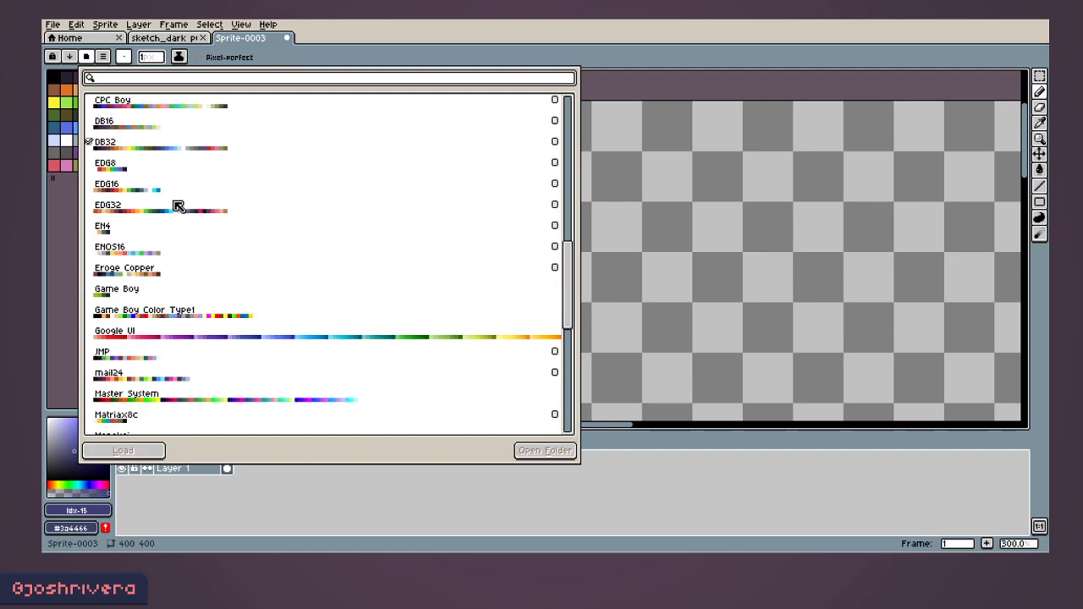
left_click(156, 213)
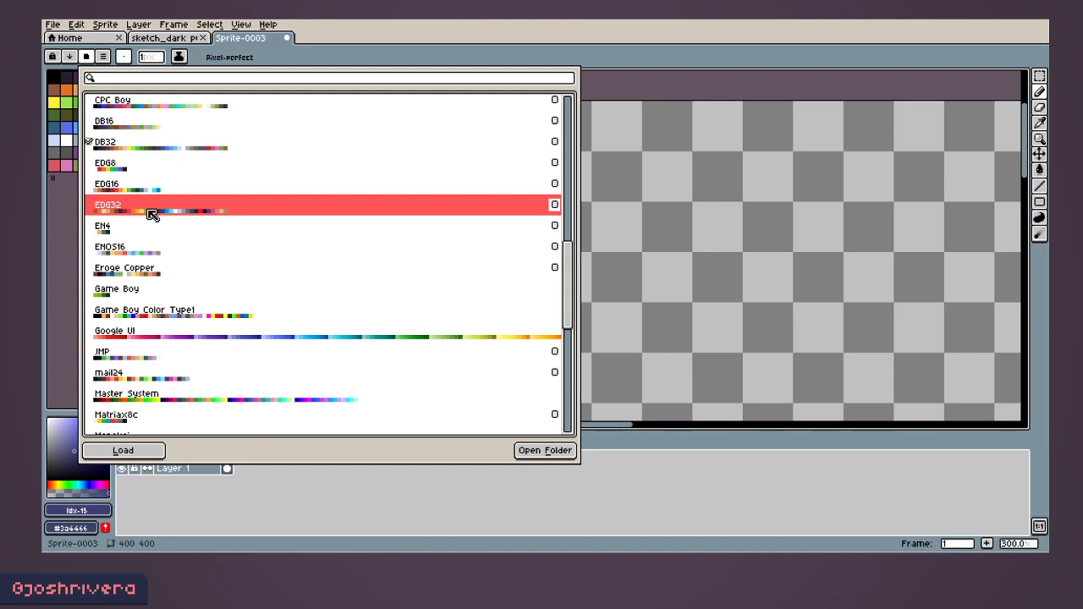
double_click(100, 208)
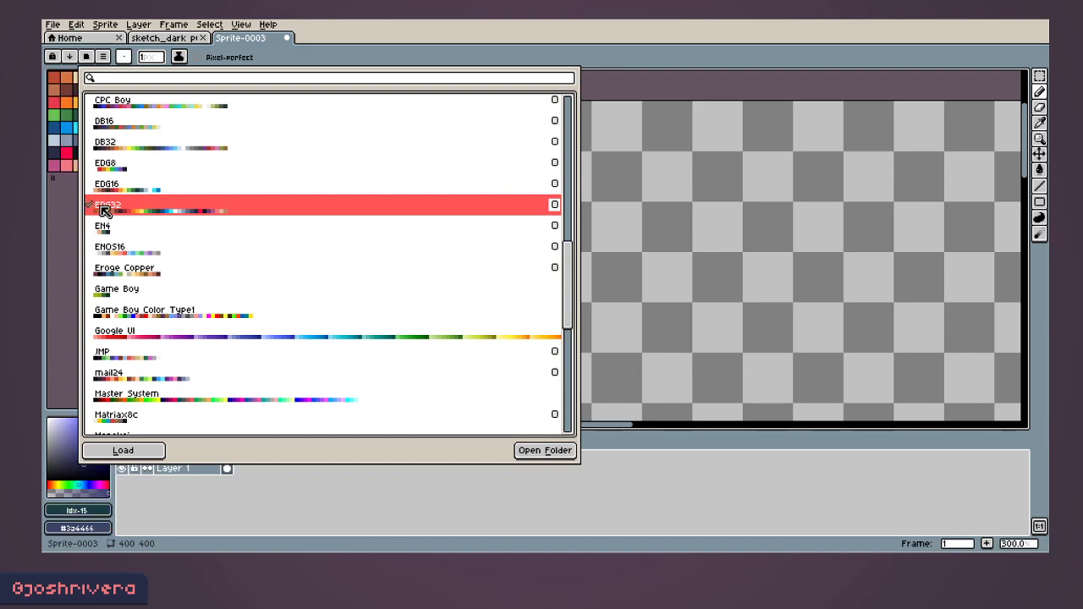
left_click(70, 225)
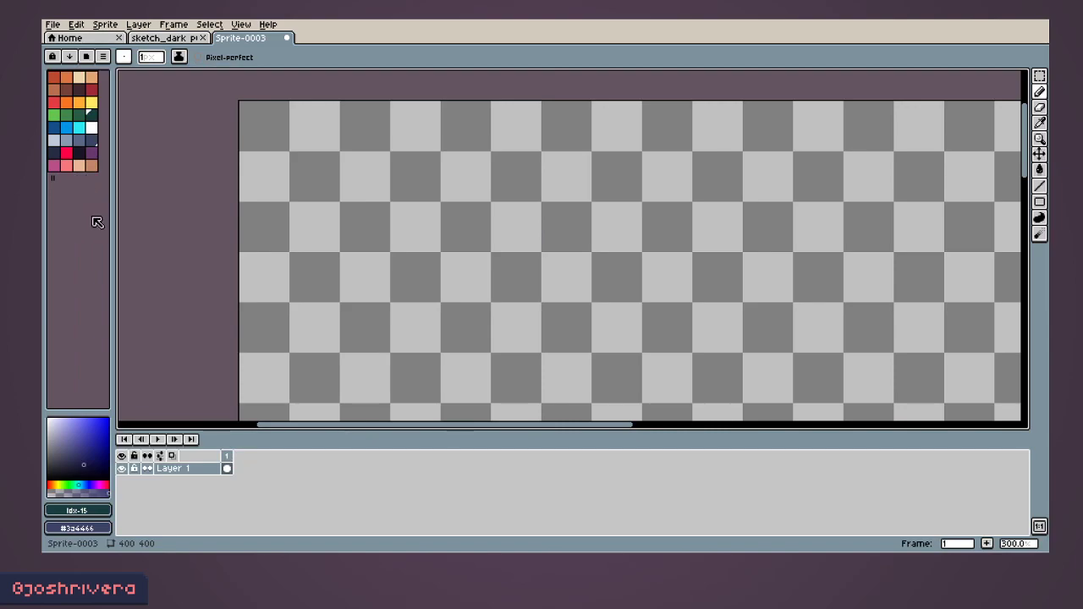
Step: Fill the entire canvas with a paler, less saturated version of the light peach palette colour
left_click(79, 165)
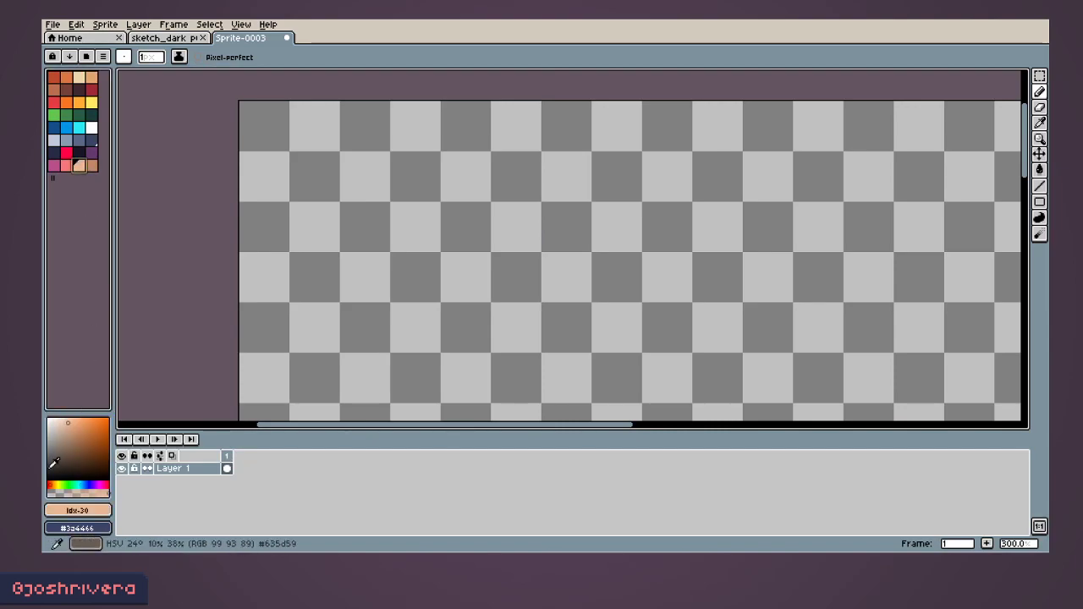
left_click(60, 425)
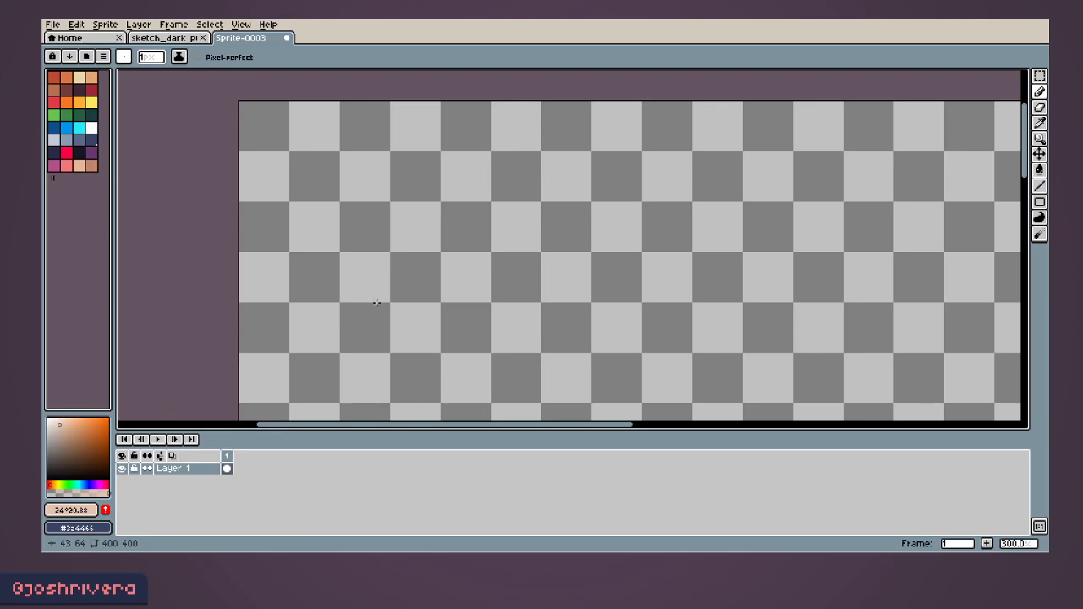
key("g")
left_click(515, 307)
Step: Rename the filled layer as bg
scroll(485, 300, "down", 2)
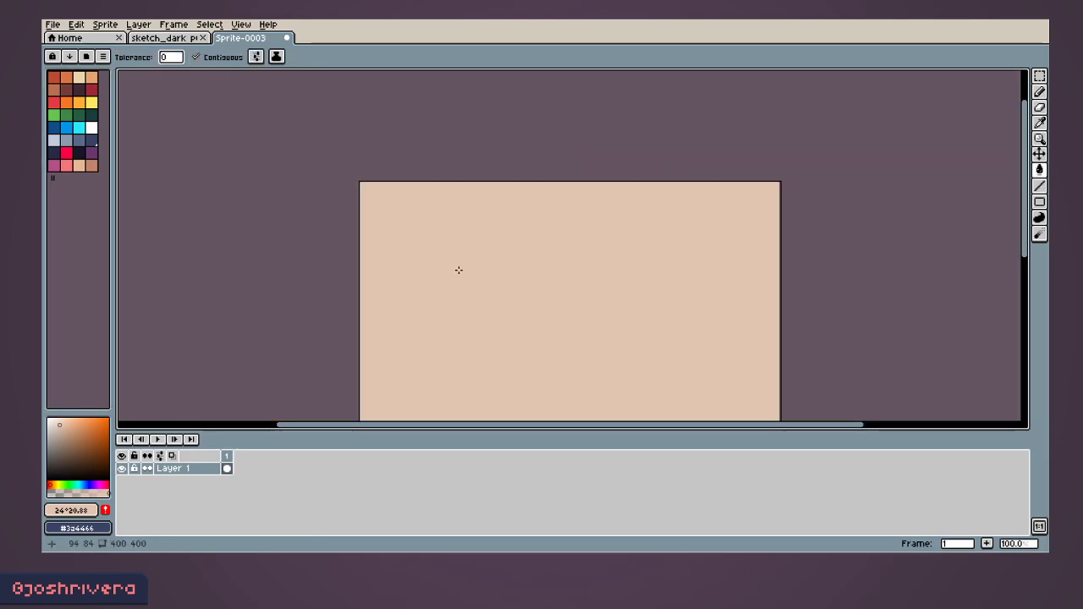
middle_click_drag(466, 259, 445, 225)
middle_click_drag(452, 286, 419, 226)
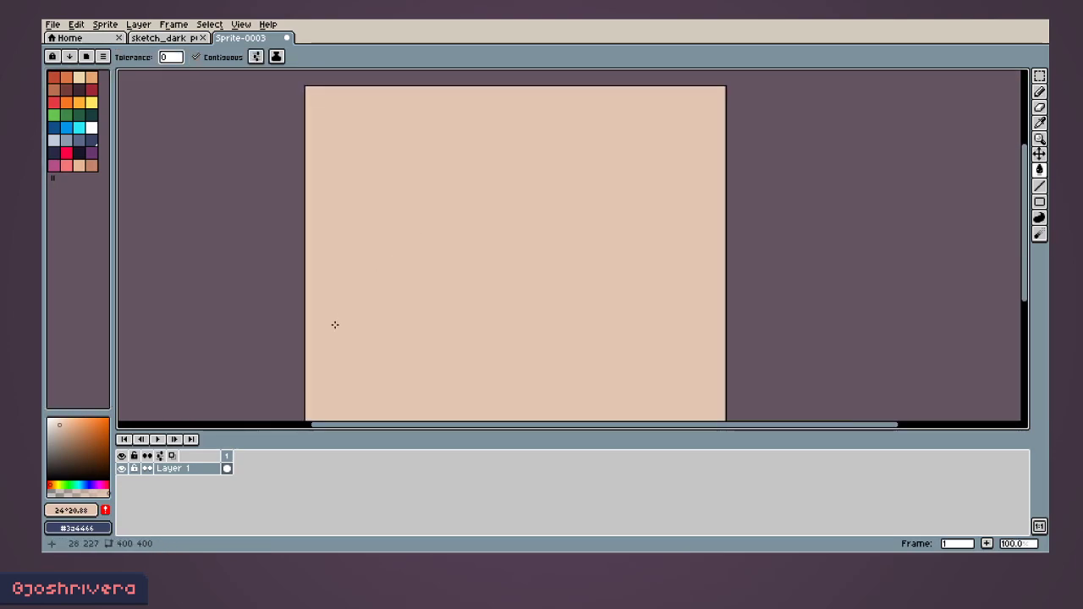
middle_click_drag(368, 269, 380, 297)
scroll(381, 297, "up", 1)
middle_click_drag(353, 260, 351, 259)
double_click(193, 471)
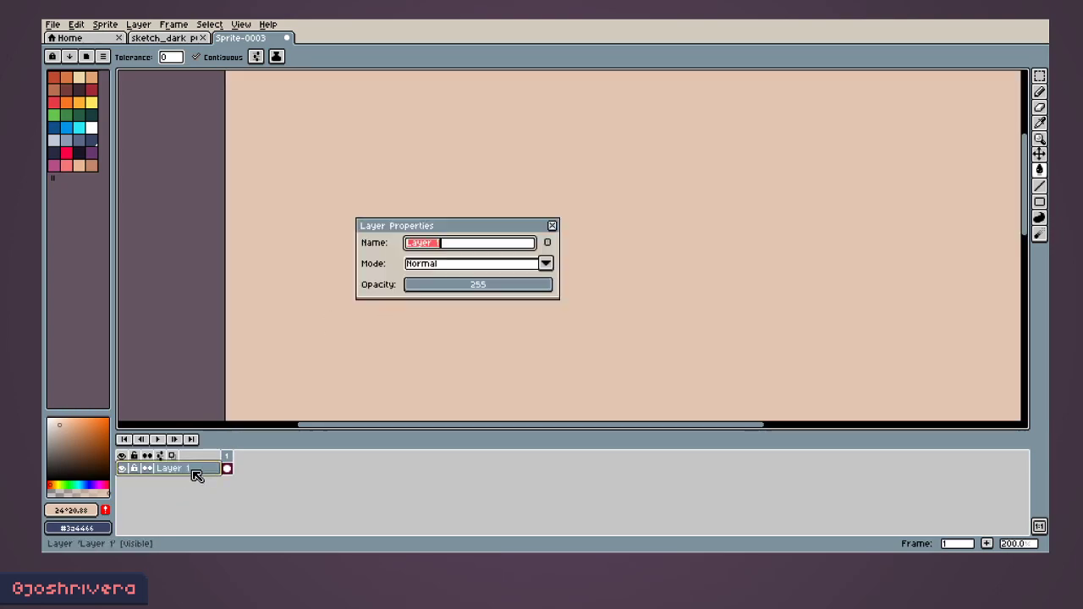
type("bg")
key("Return")
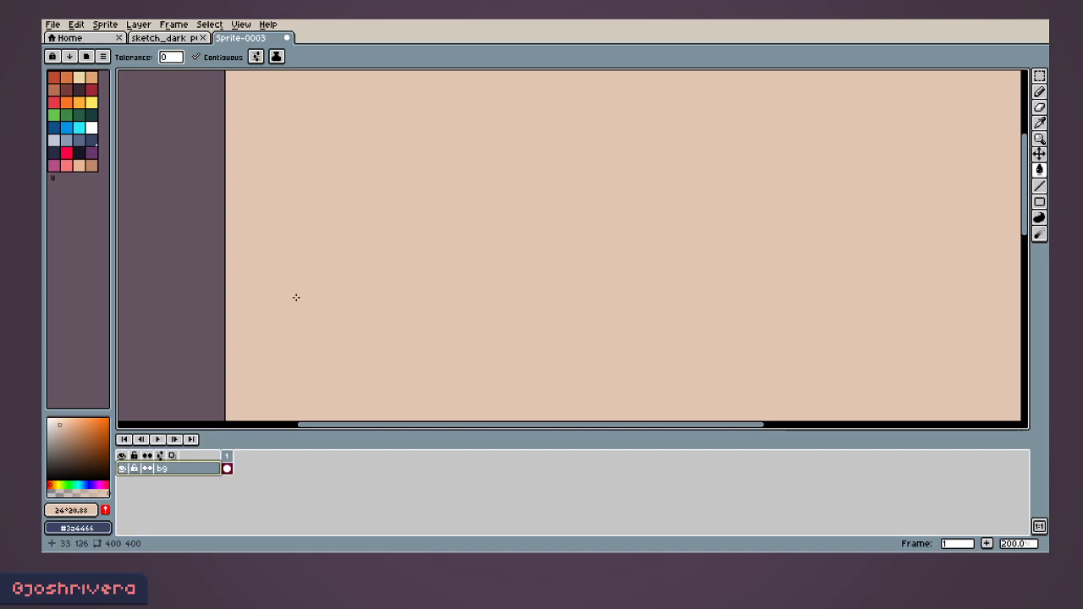
Step: Add a new layer above bg and name it Map
key("shift+n")
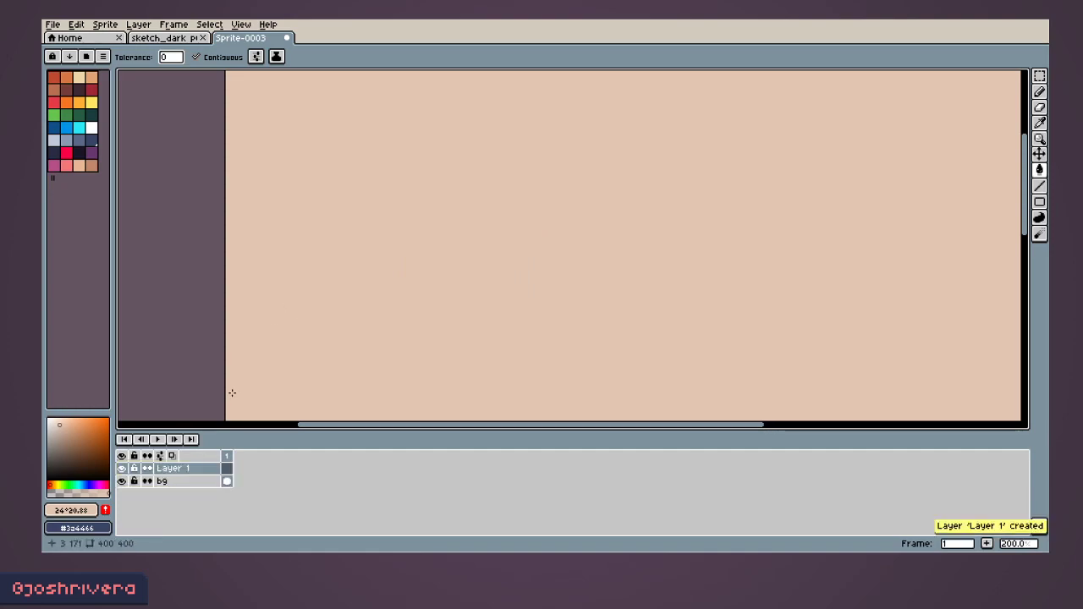
double_click(184, 471)
type("Map")
key("Return")
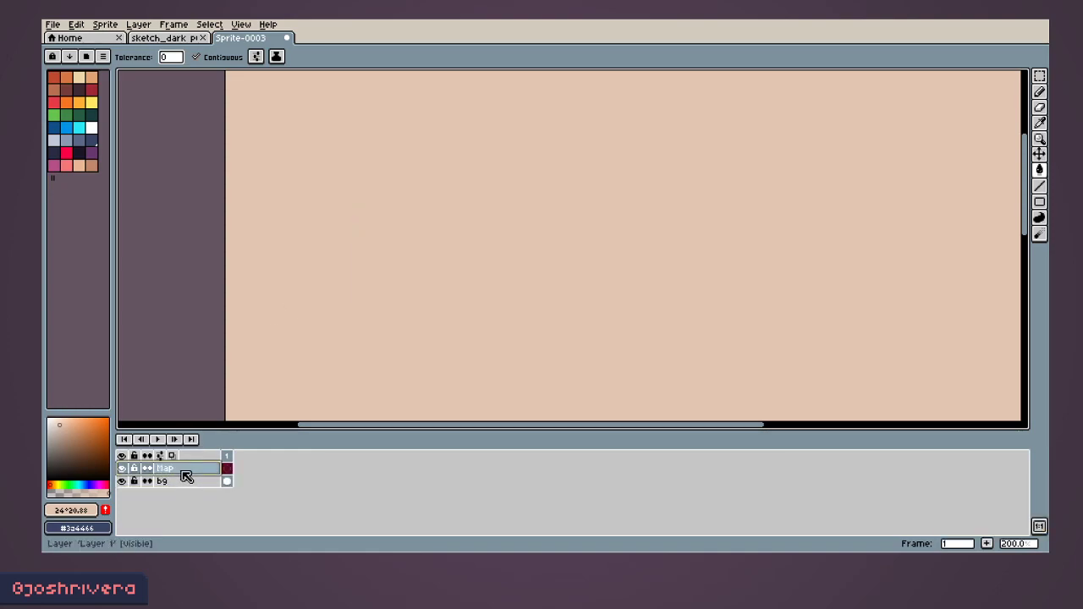
Step: On the Map layer, draw a dark navy rectangular room outline about 56 × 69 px near the canvas's left edge with the Pencil
left_click(54, 153)
scroll(301, 198, "up", 2)
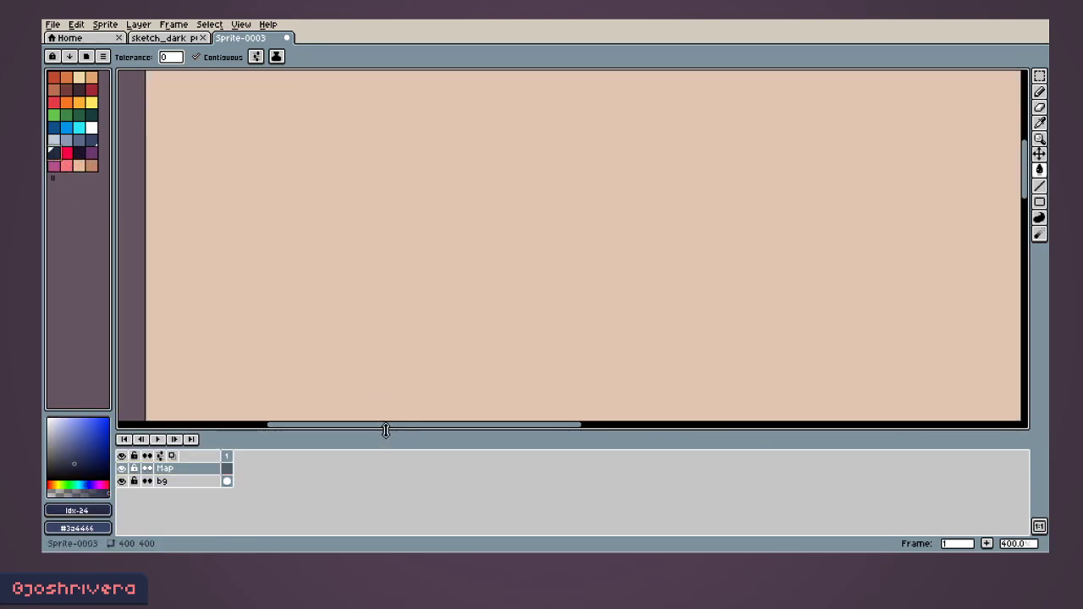
left_click_drag(386, 429, 387, 491)
left_click(259, 139)
key("b")
key("ctrl+z")
left_click(245, 136)
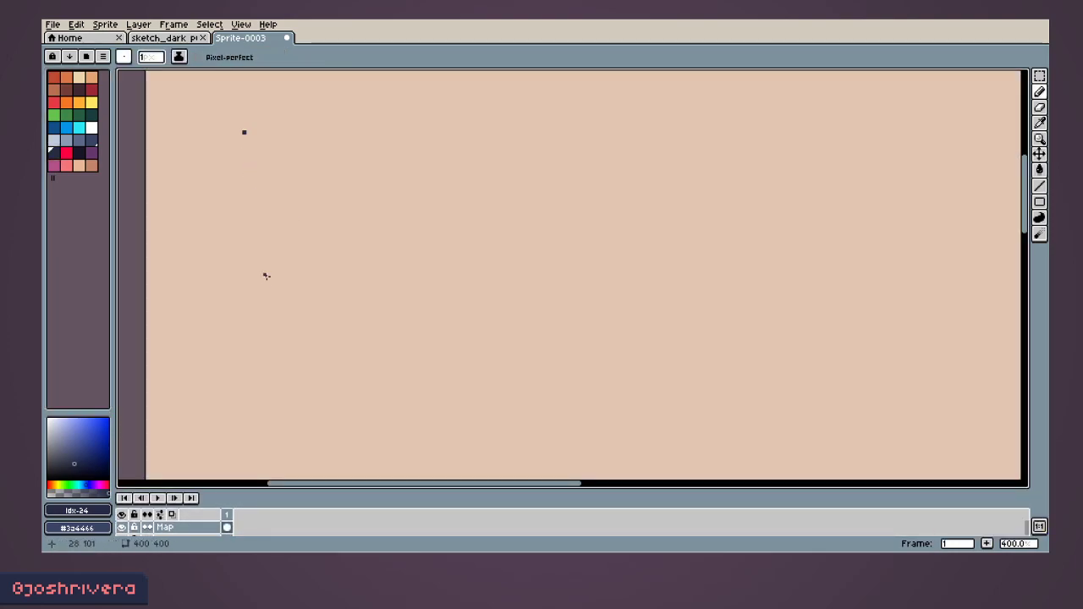
left_click(242, 410, "shift")
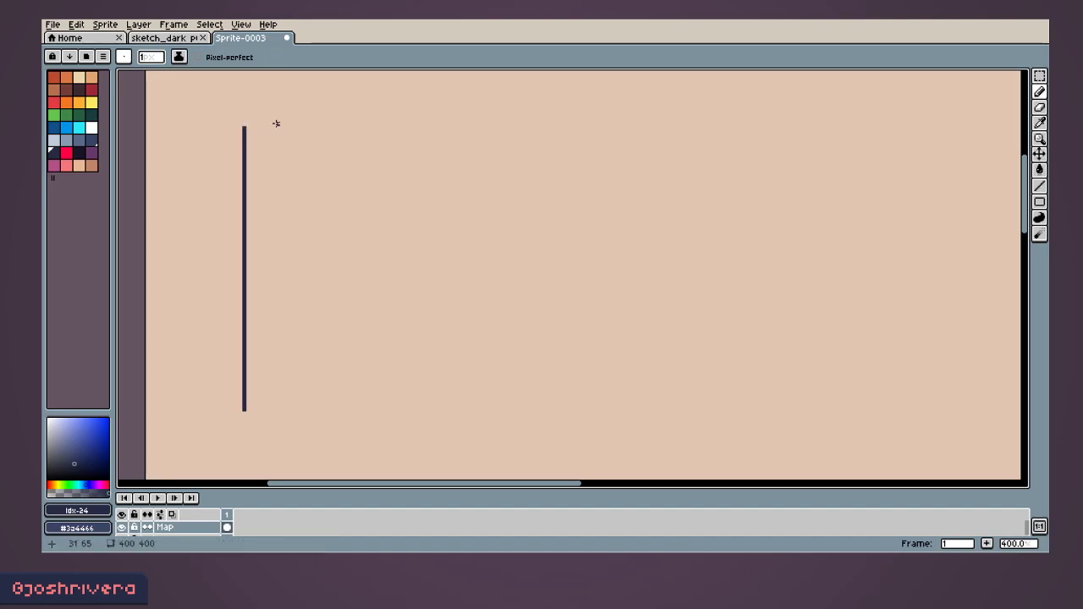
left_click(474, 128, "shift")
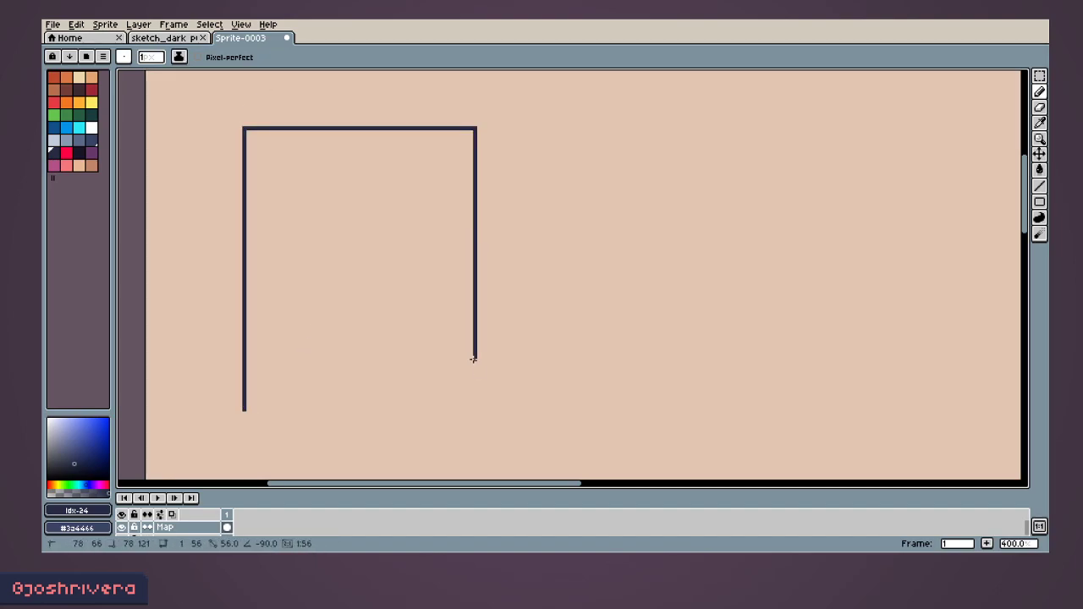
left_click(472, 412, "shift")
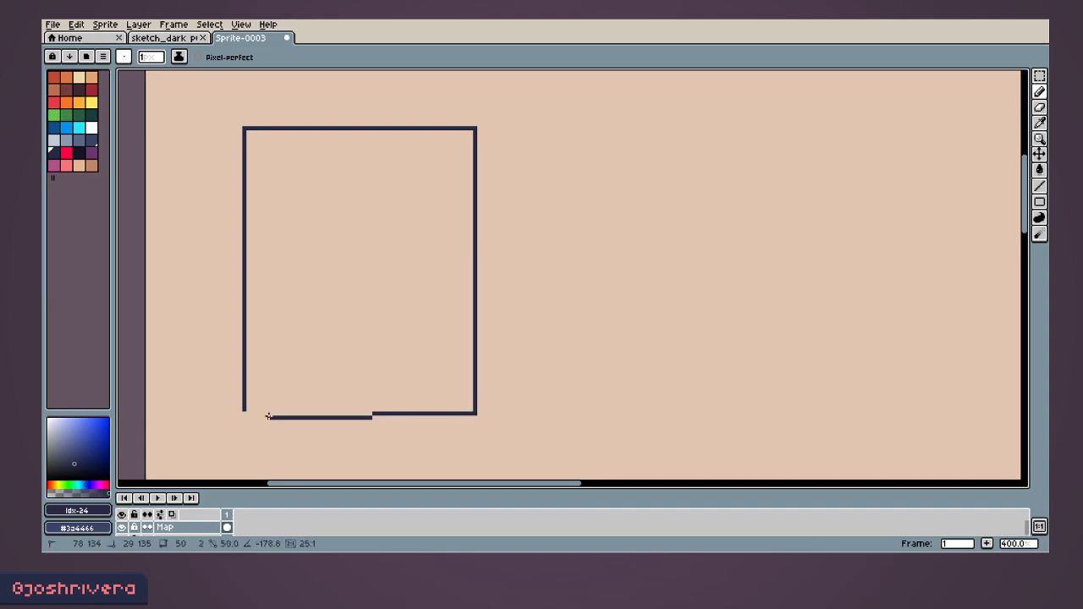
left_click(245, 412, "shift")
Step: Draw a narrow horizontal corridor outline about 112 px long, extending right from the lower part of the first room's right wall
mouse_move(473, 307)
middle_mouse_down()
mouse_move(356, 285)
mouse_move(381, 199)
middle_mouse_up()
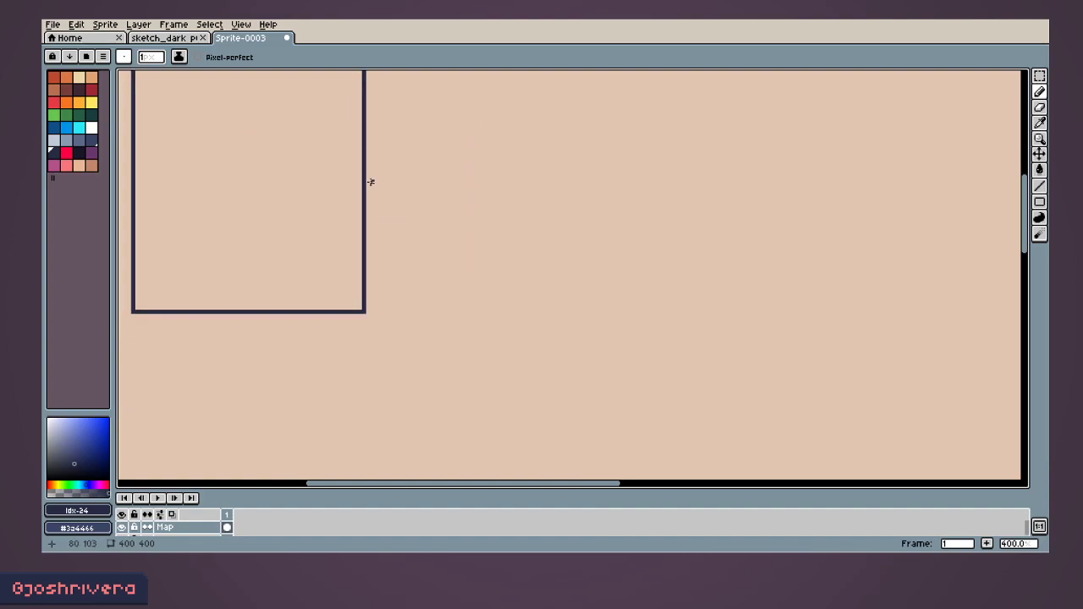
left_click_drag(367, 181, 818, 183)
mouse_move(366, 252)
left_mouse_down()
mouse_move(834, 252)
mouse_move(835, 181)
left_mouse_up()
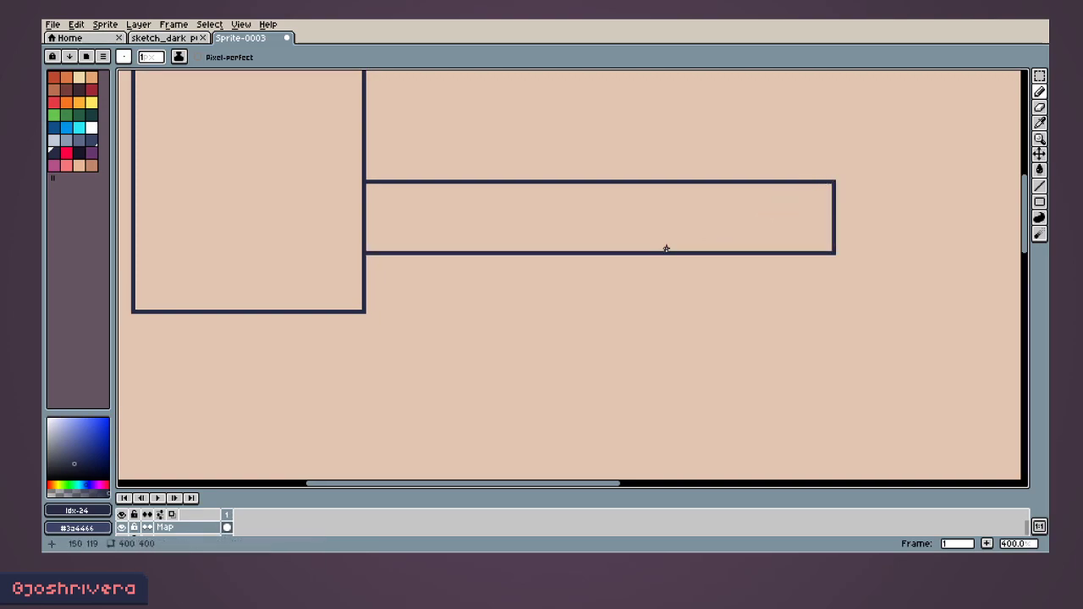
Step: Draw a vertical room outline about 45 px wide and 71 px tall, hanging below the right half of the corridor
left_click_drag(620, 253, 621, 440)
left_click(620, 444, "shift")
middle_click_drag(656, 441, 562, 314)
left_click_drag(707, 125, 703, 415)
left_click(704, 420, "shift")
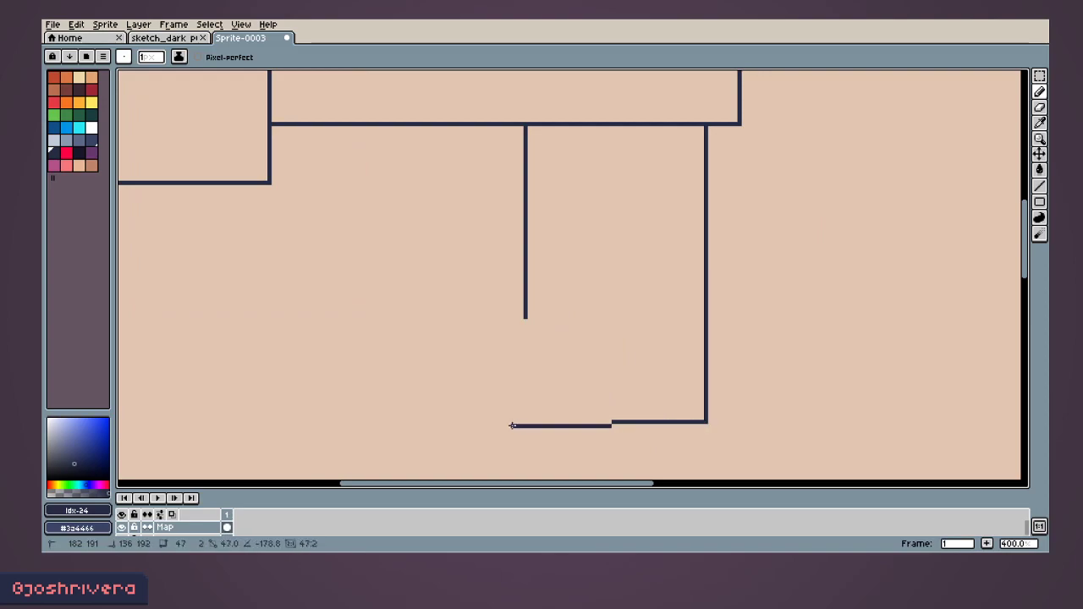
left_click(519, 421, "shift")
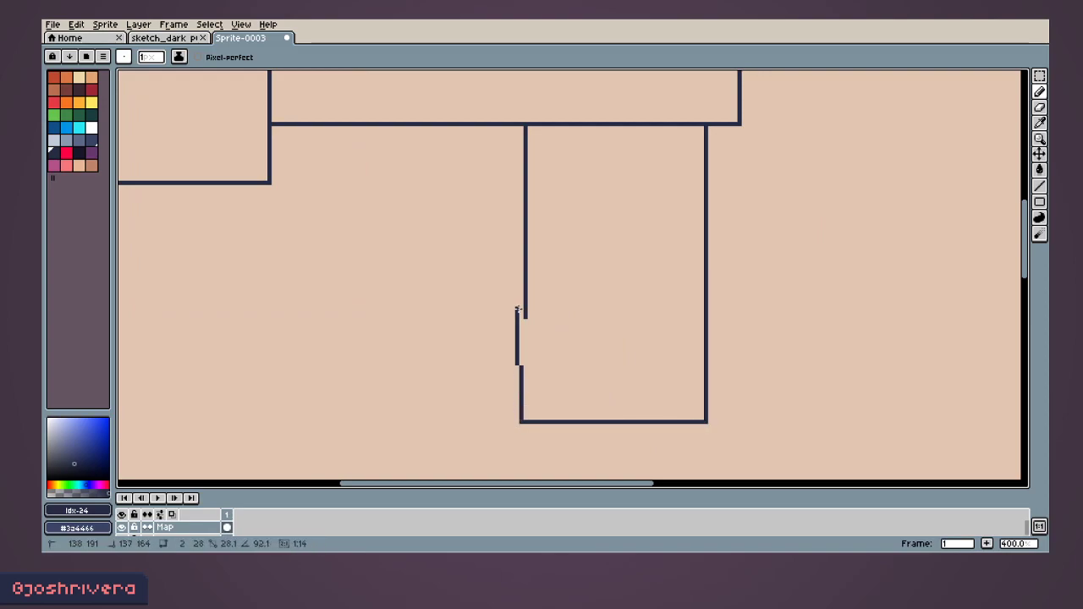
left_click(522, 126, "shift")
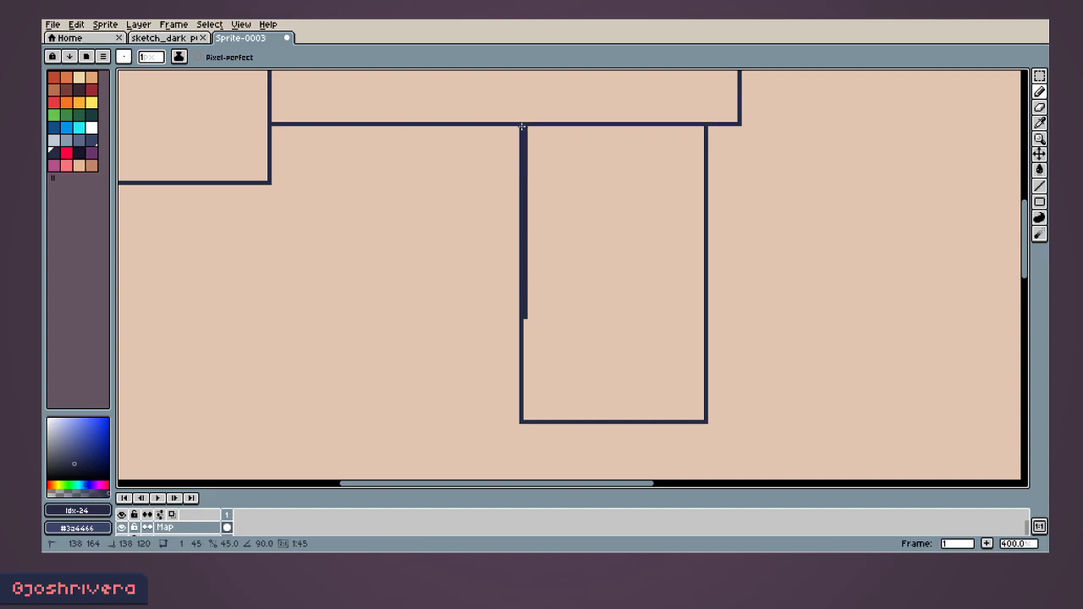
Step: Enlarge the timeline so that both the Map and bg layers show
scroll(428, 170, "down", 3)
scroll(428, 170, "up", 2)
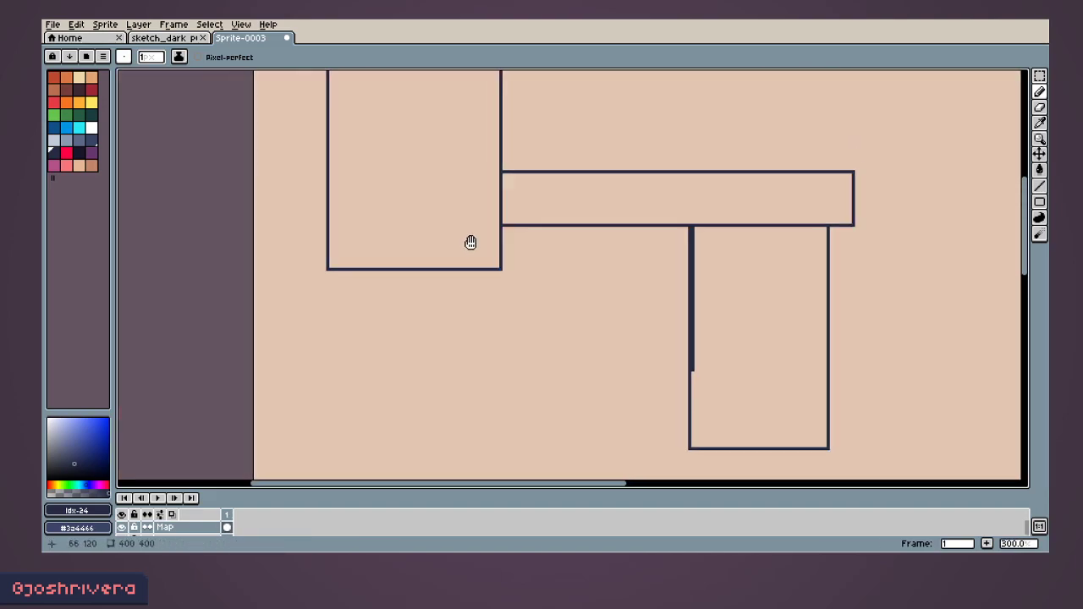
scroll(384, 168, "up", 1)
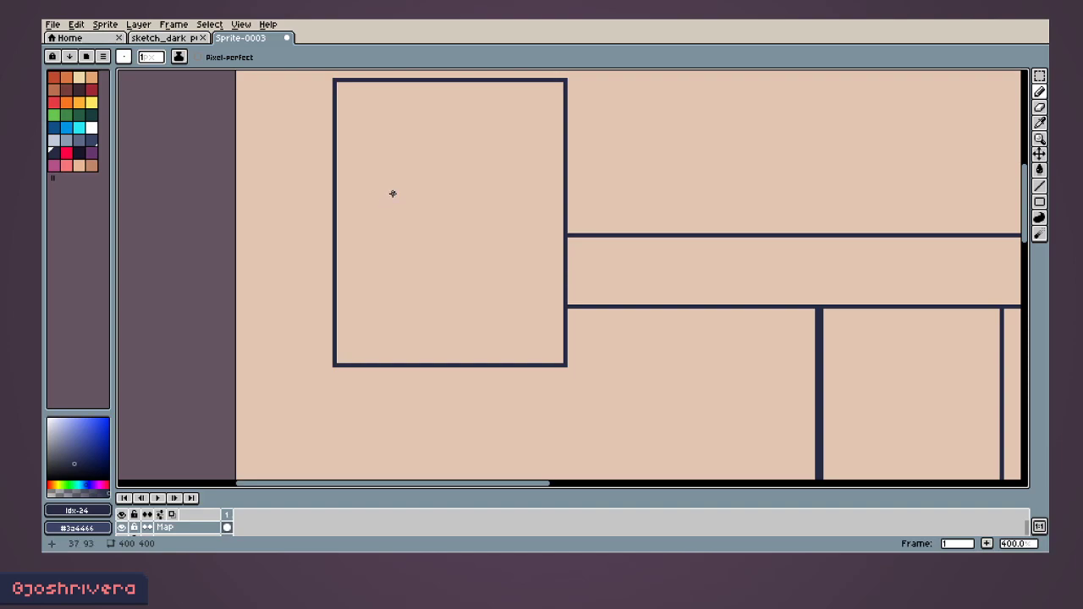
scroll(389, 183, "up", 3)
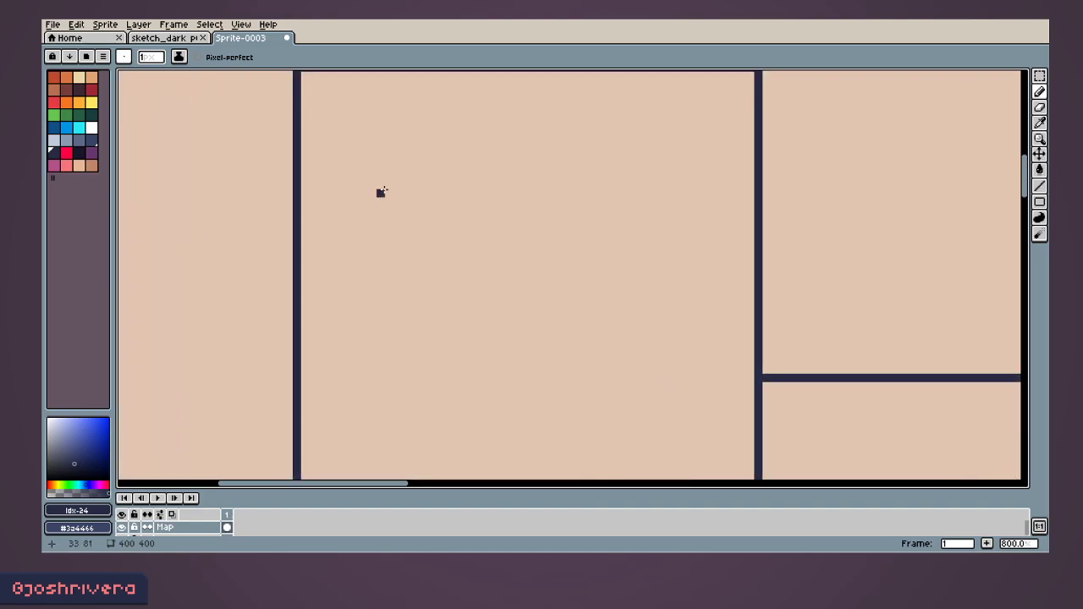
scroll(381, 192, "up", 2)
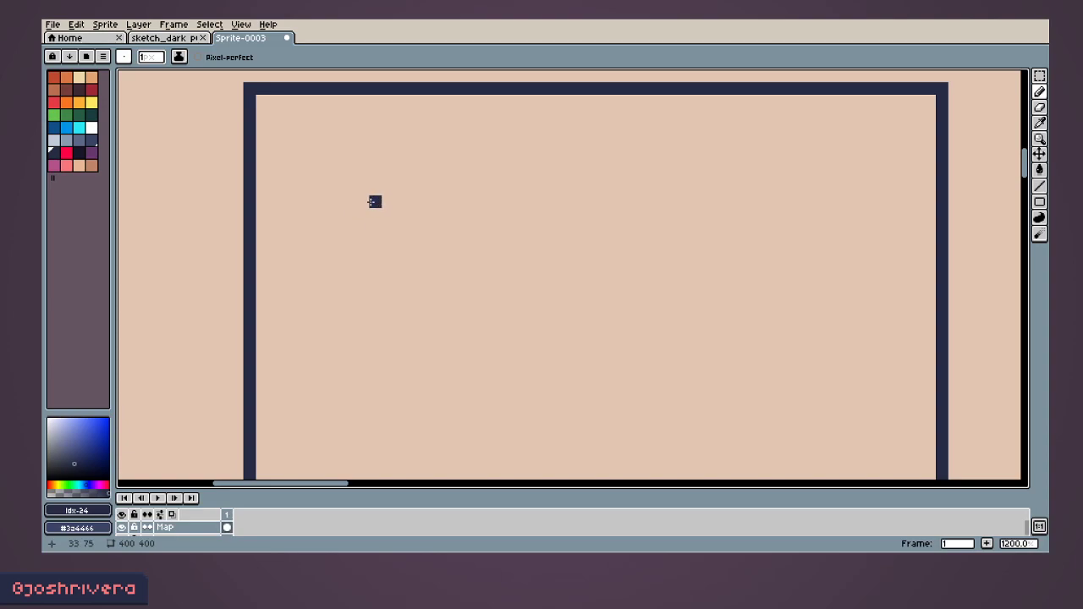
middle_click_drag(374, 207, 354, 201)
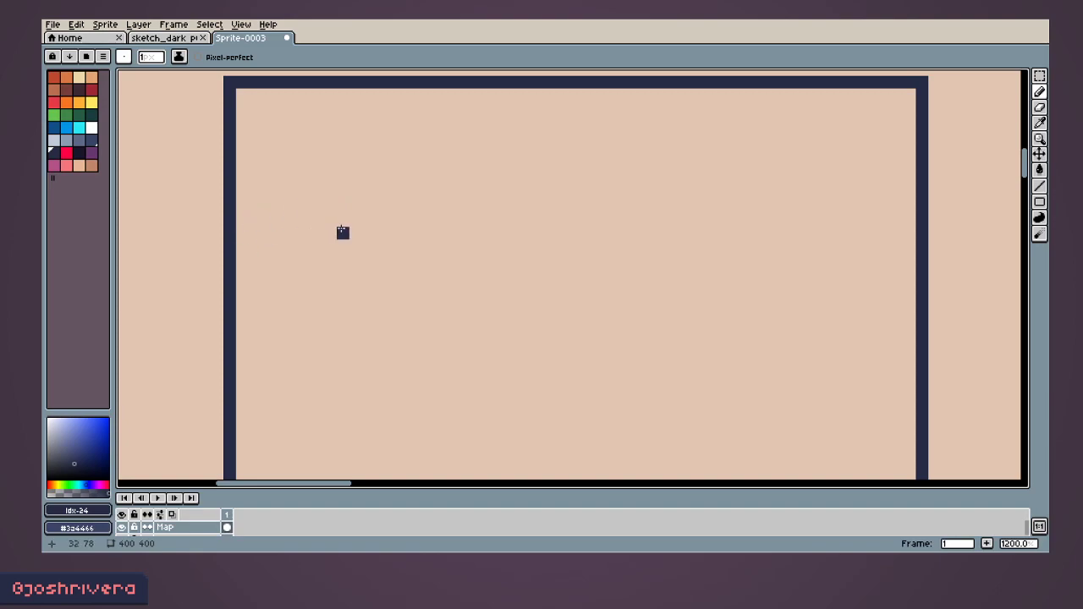
left_click_drag(290, 488, 297, 450)
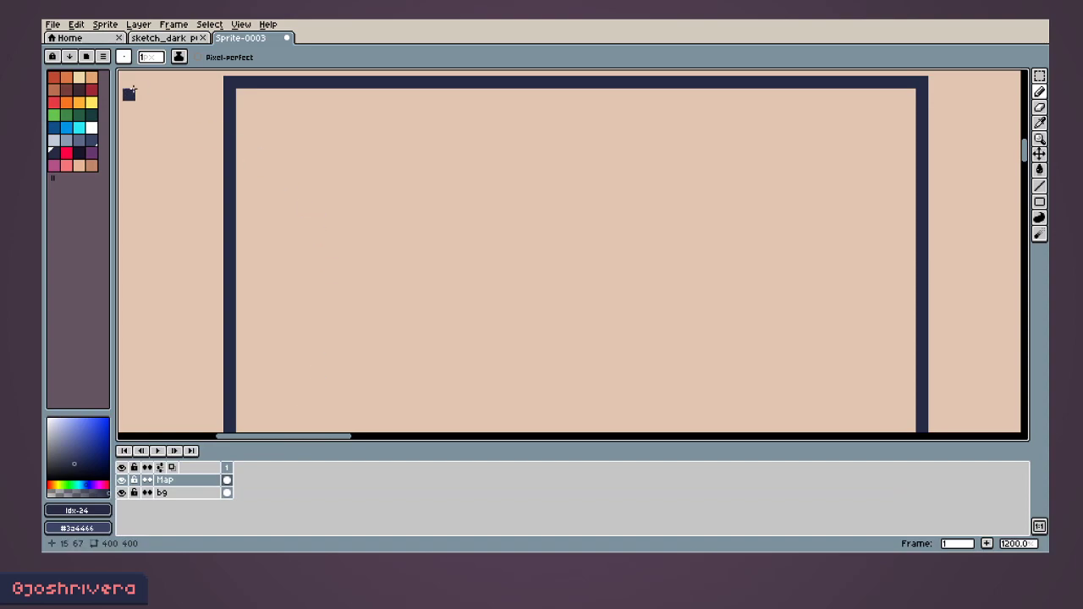
Step: Draw a 2 × 2 px dark red square marker in the upper-left part of the first room
left_click(76, 129)
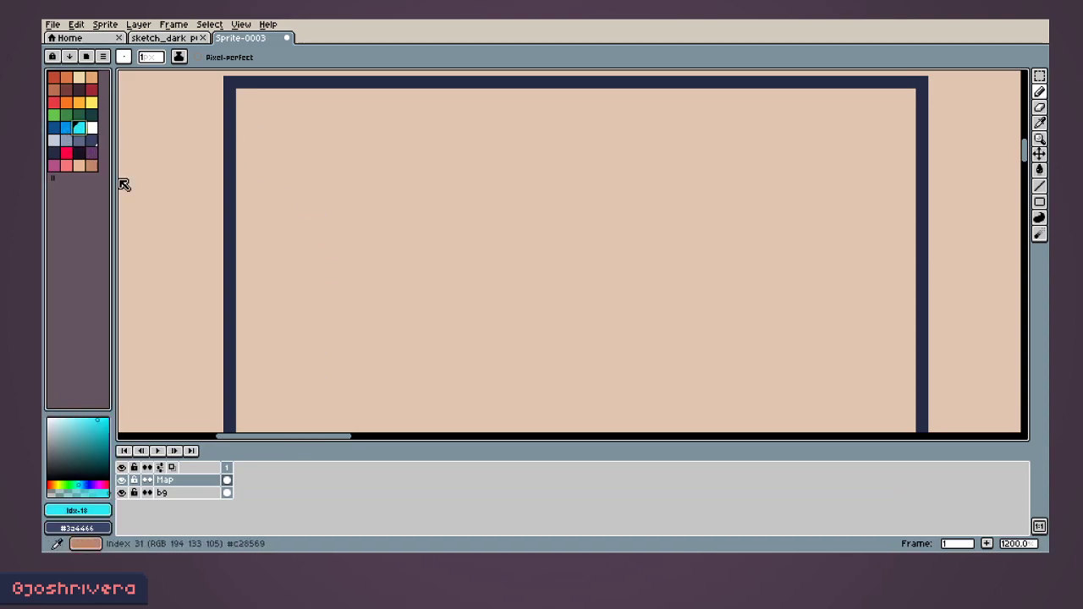
left_click(90, 90)
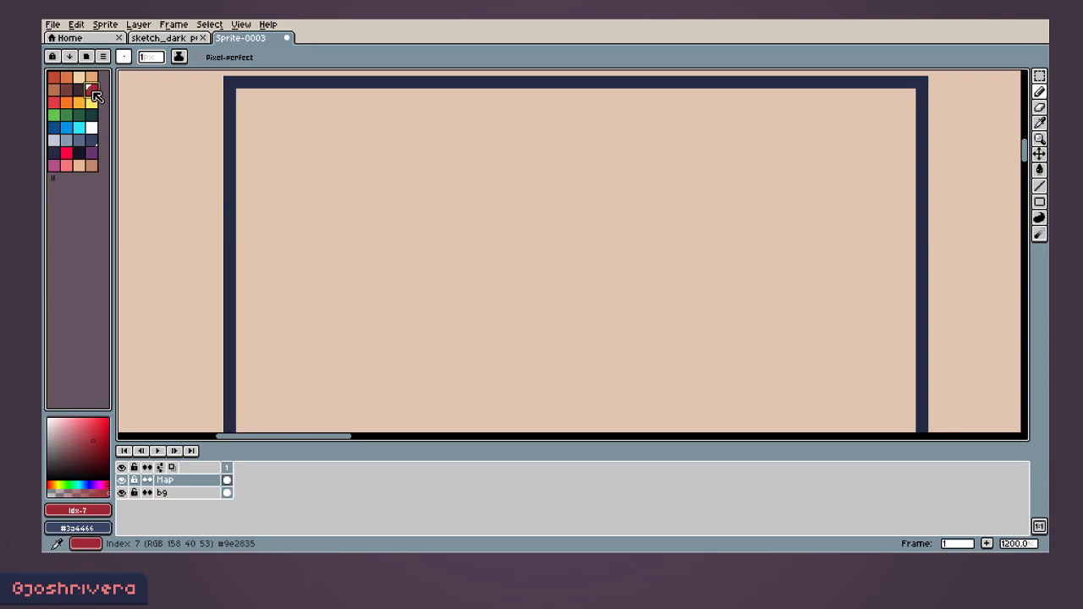
left_click_drag(341, 181, 353, 178)
scroll(361, 227, "up", 1)
scroll(339, 203, "up", 1)
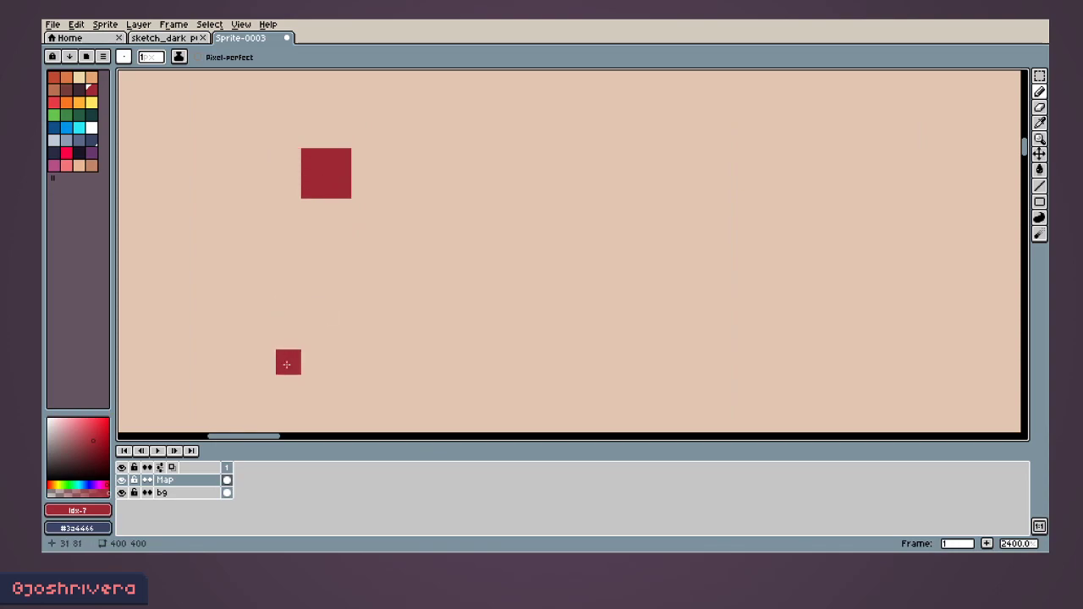
middle_click_drag(379, 240, 357, 295)
left_click_drag(357, 295, 359, 245)
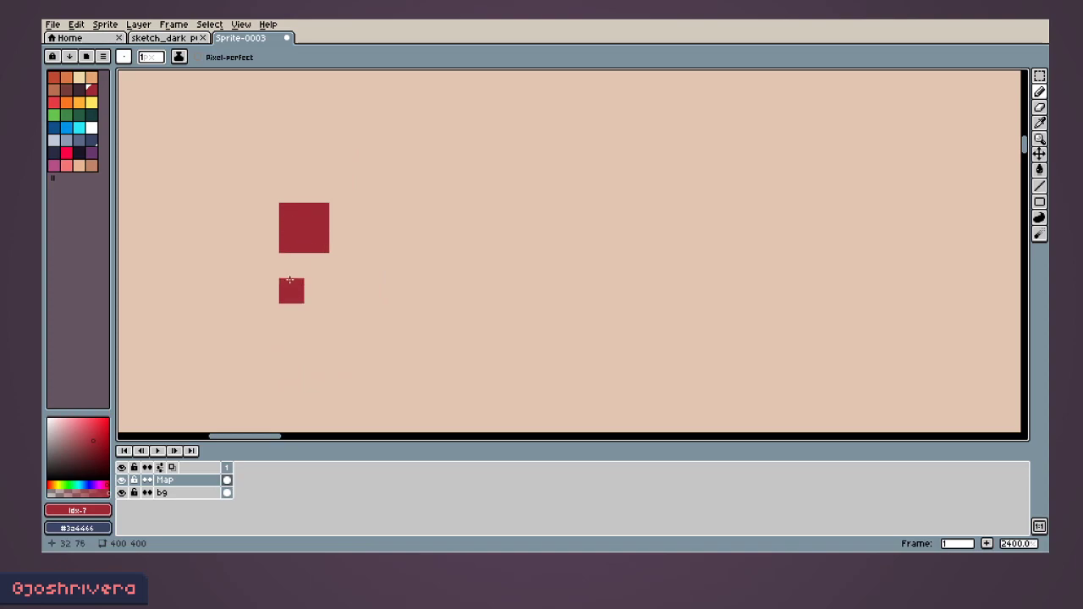
Step: Draw a 1 px dark navy platform about 23 px long from the first room's left wall, directly beneath the red marker
middle_click_drag(296, 279, 332, 246)
scroll(332, 246, "down", 2)
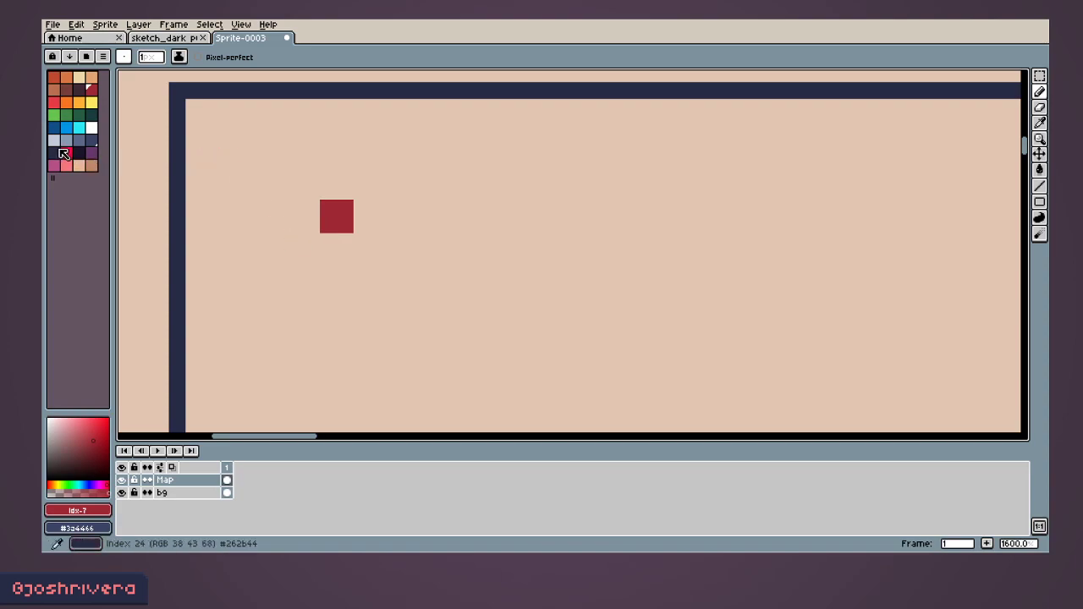
left_click(56, 156)
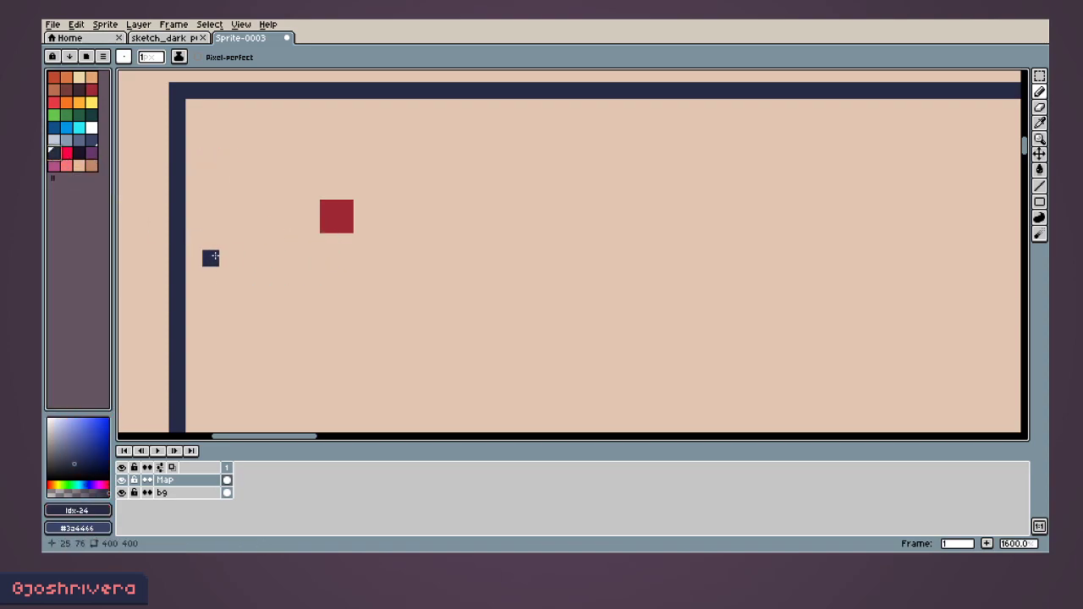
left_click(346, 242)
left_click(188, 241, "shift")
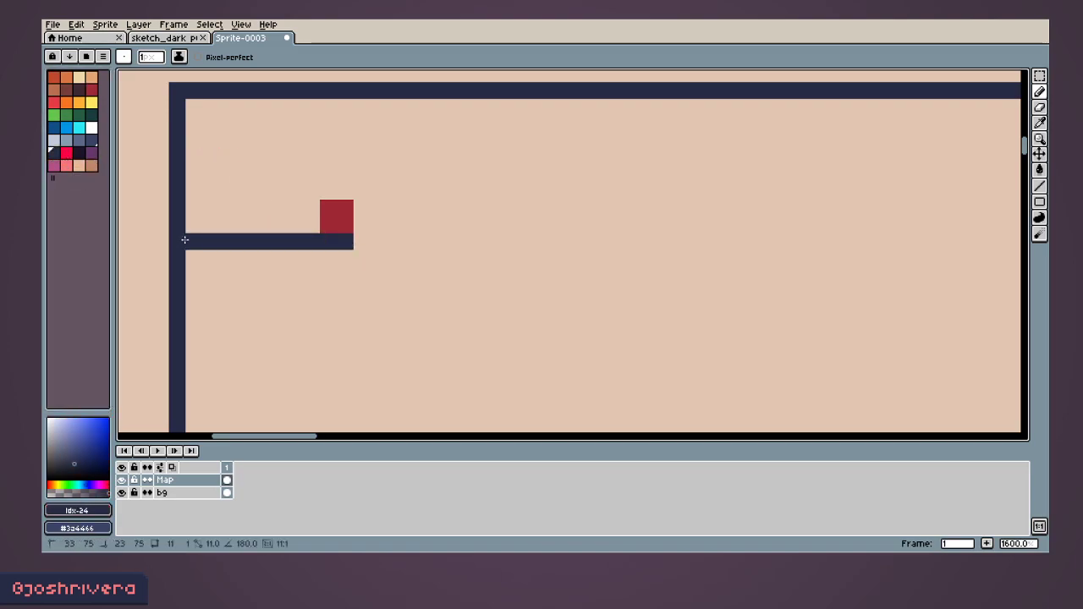
left_click_drag(362, 241, 553, 242)
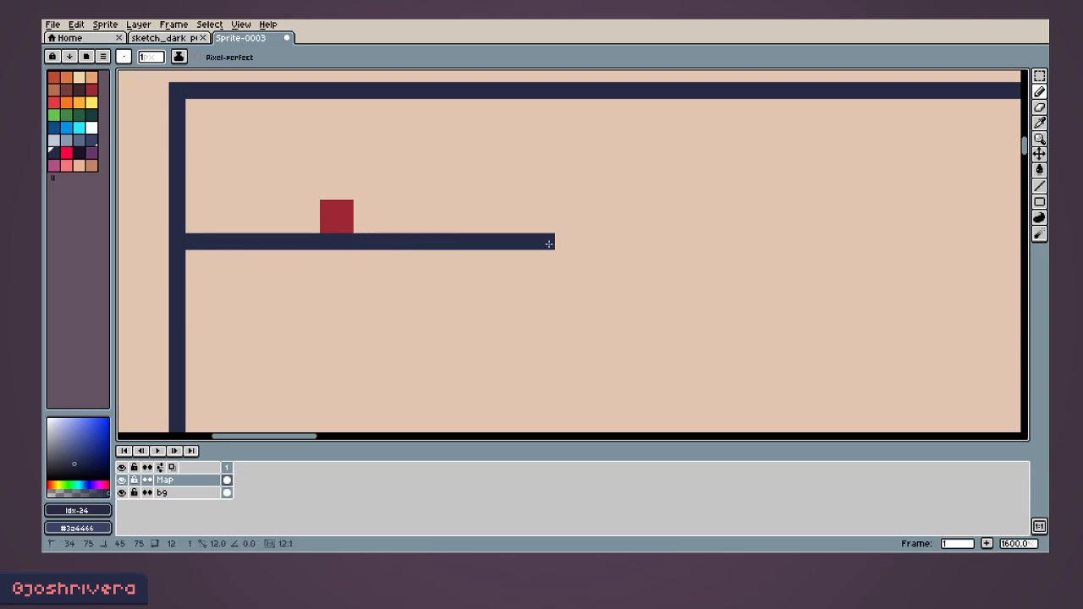
Step: With a 4 px brush, paint a solid navy ground mass below the platform, sloping down and inward to the room's left wall
scroll(563, 276, "down", 4)
middle_click_drag(593, 324, 503, 225)
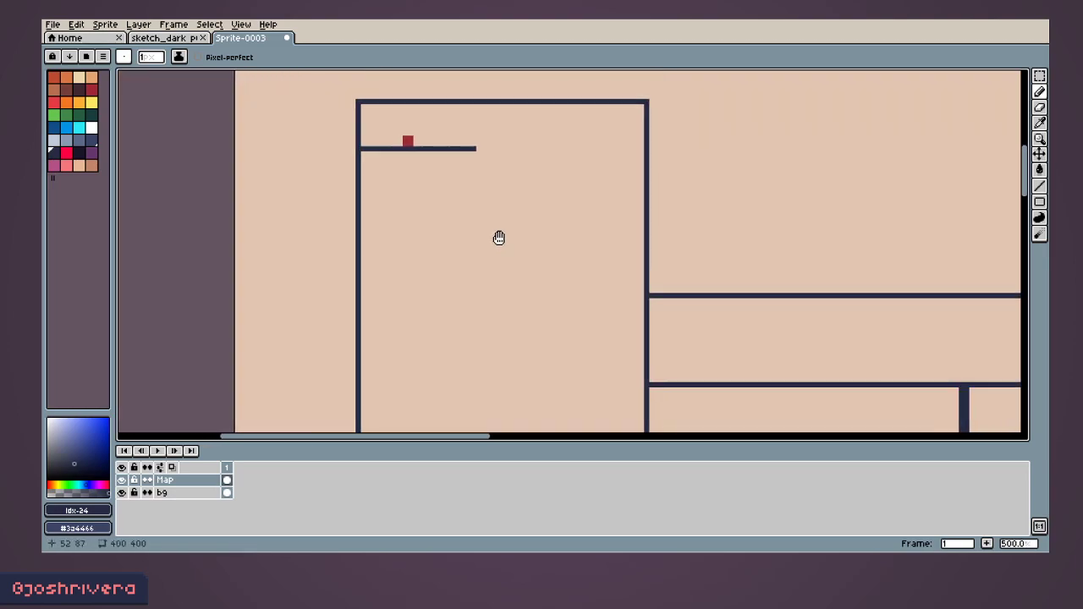
scroll(479, 235, "up", 2)
middle_click_drag(431, 223, 526, 230)
middle_click_drag(442, 318, 407, 280)
scroll(399, 241, "up", 3, "ctrl")
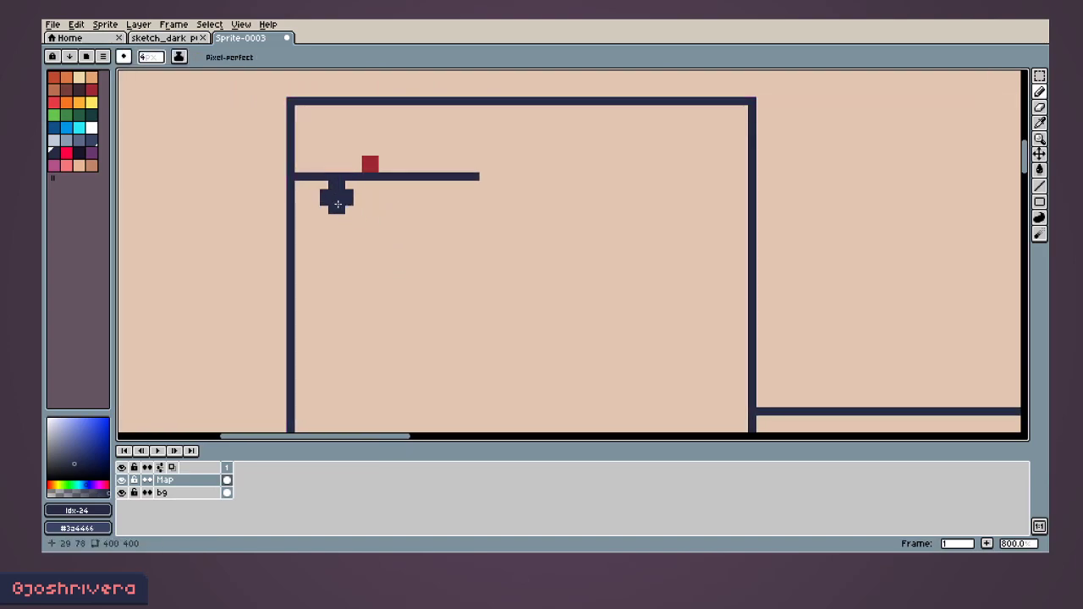
mouse_move(311, 193)
left_mouse_down()
mouse_move(513, 198)
mouse_move(465, 198)
left_mouse_up()
middle_click_drag(479, 291, 482, 216)
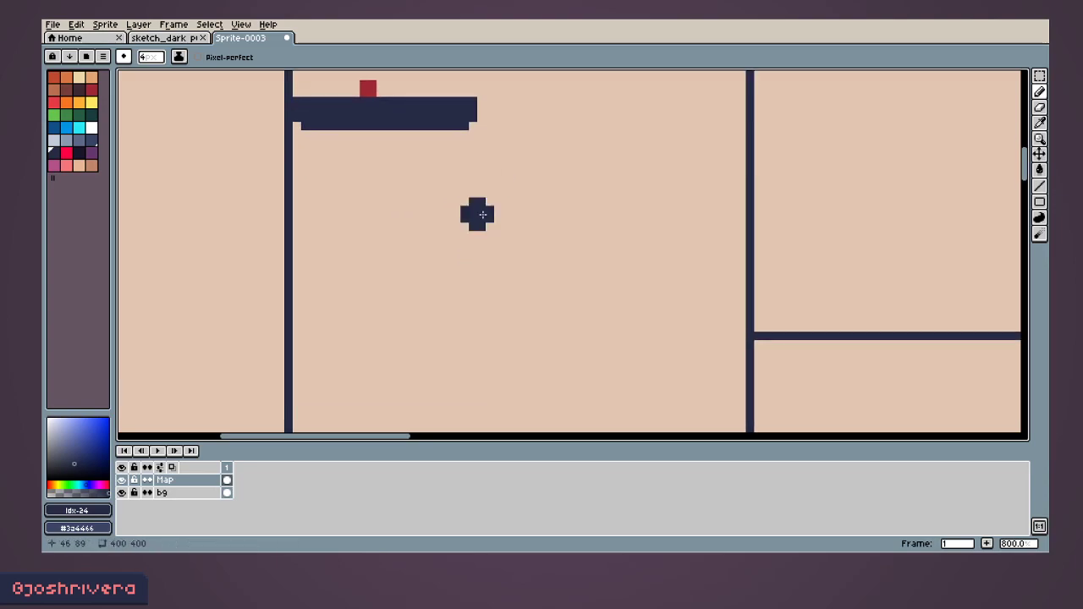
mouse_move(478, 122)
left_mouse_down()
mouse_move(478, 161)
mouse_move(360, 336)
mouse_move(315, 339)
mouse_move(310, 135)
mouse_move(444, 144)
mouse_move(394, 259)
mouse_move(333, 302)
mouse_move(445, 197)
mouse_move(358, 158)
mouse_move(408, 172)
mouse_move(346, 254)
mouse_move(368, 194)
left_mouse_up()
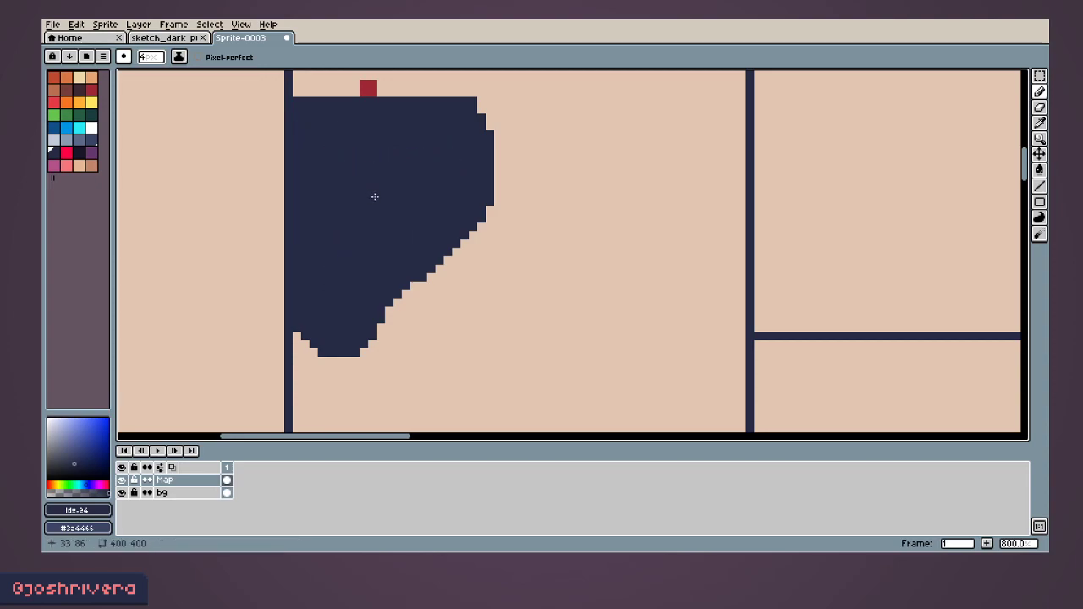
Step: Paint a solid ceiling block and a thick ledge beneath it, both joined to the first room's upper right wall
middle_click_drag(435, 188, 334, 248)
mouse_move(497, 187)
left_mouse_down()
mouse_move(519, 140)
mouse_move(634, 157)
left_mouse_up()
left_click_drag(502, 97, 638, 105)
Step: Reduce the brush to 1 px and draw a floating platform about 3 px wide between the ground mass and the ledge
middle_click_drag(556, 185, 534, 262)
key("plus")
key("plus")
key("plus")
key("minus")
key("minus")
key("minus")
key("minus")
key("minus")
key("minus")
left_click(410, 237)
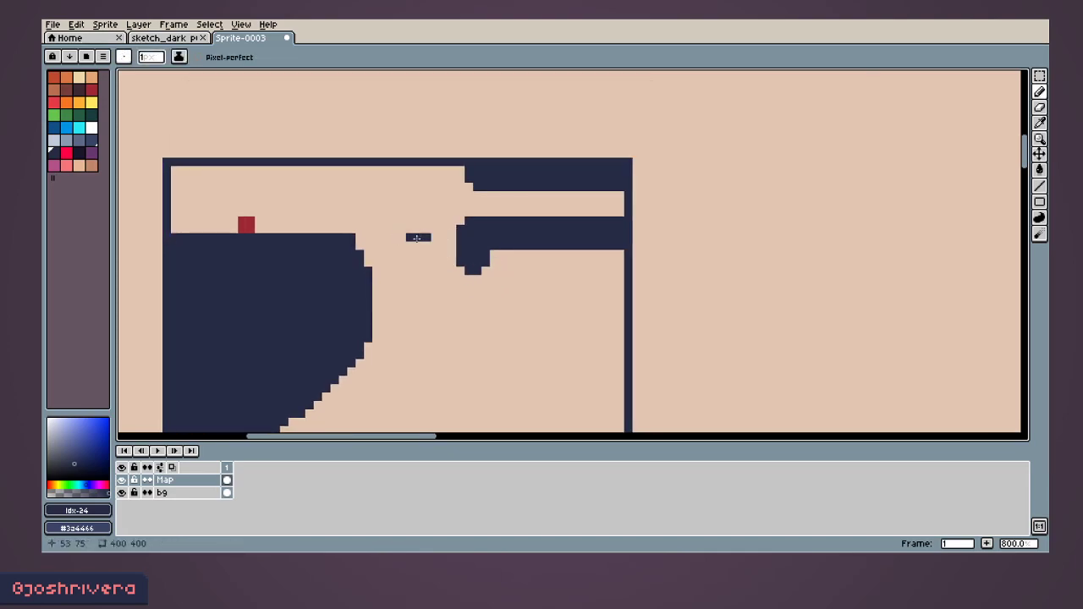
Step: Erase the top pixel row of the thick ledge, about 19 px long, up to the room's right wall
scroll(477, 265, "up", 5)
key("e")
left_click(421, 224)
middle_click_drag(616, 373, 400, 258)
left_click(674, 106, "shift")
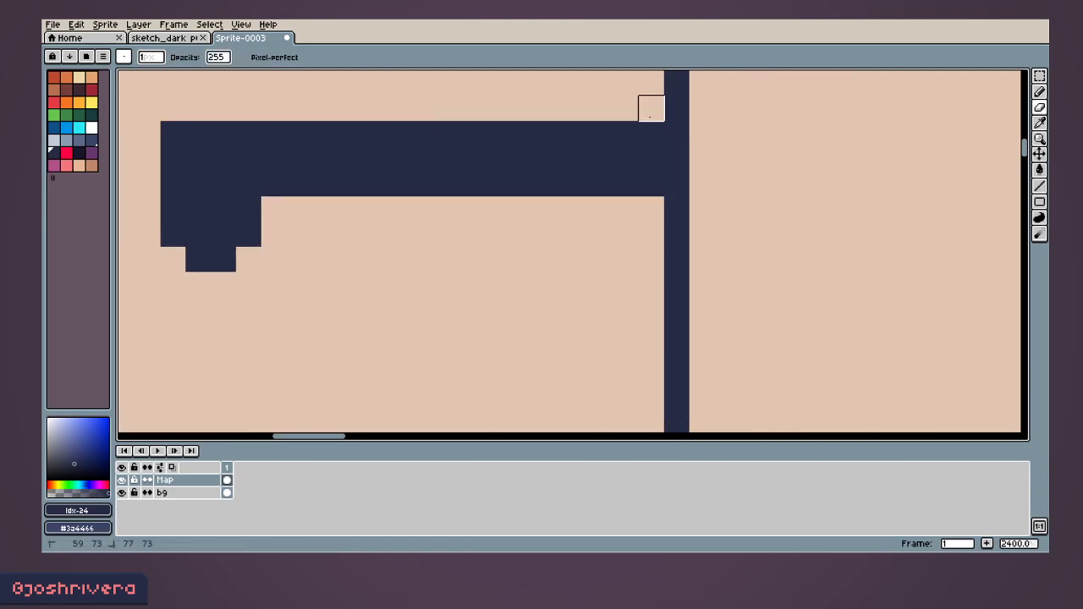
Step: Draw a navy wall about 21 px down from the ledge's left end, with a thin foot outline about 12 px long at its base
scroll(618, 164, "down", 5)
middle_click_drag(450, 227, 520, 188)
scroll(552, 222, "up", 2)
scroll(519, 189, "down", 2)
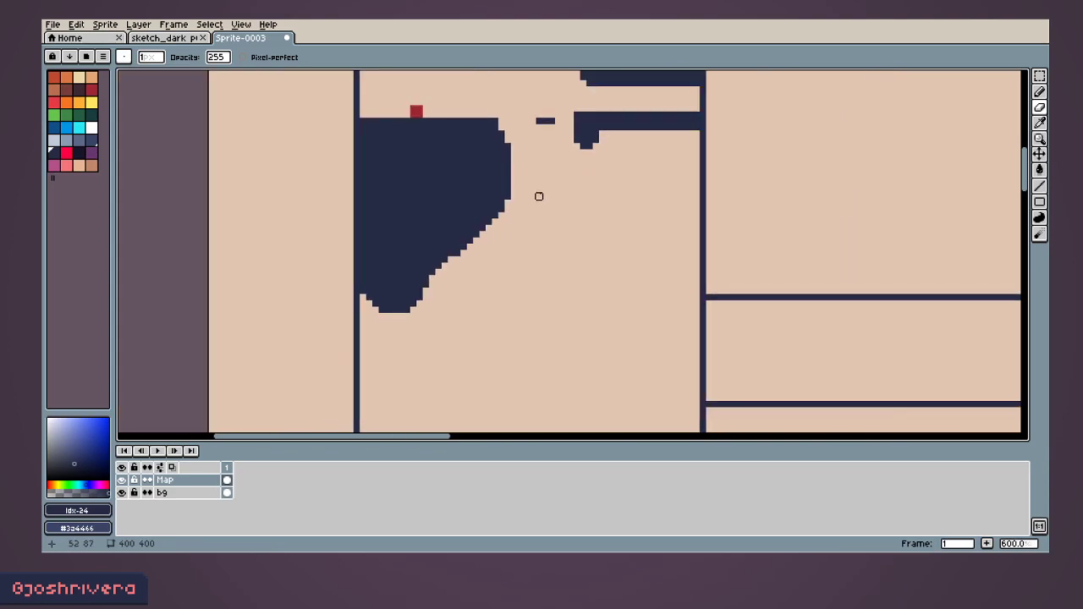
key("b")
left_click(579, 144, "alt")
left_click(583, 133, "alt")
left_click(577, 146)
left_click(577, 279, "shift")
left_click(652, 278, "shift")
left_click(650, 260, "shift")
left_click(582, 259, "shift")
Step: Inside the inner room, draw a row of three short platforms and a thick block on the right wall below them
left_click_drag(581, 177, 596, 181)
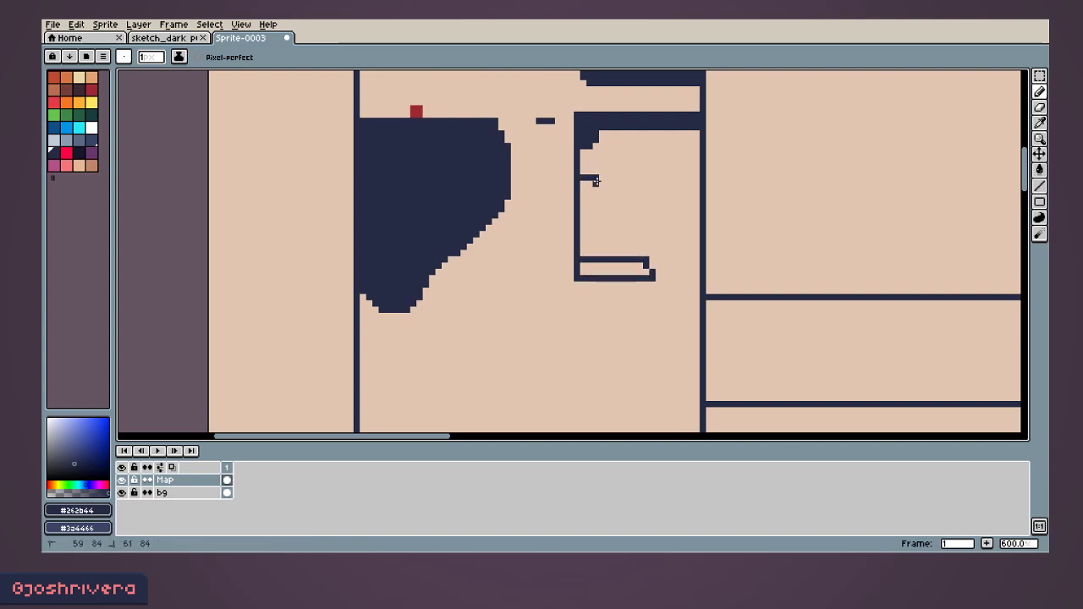
left_click(696, 178, "shift")
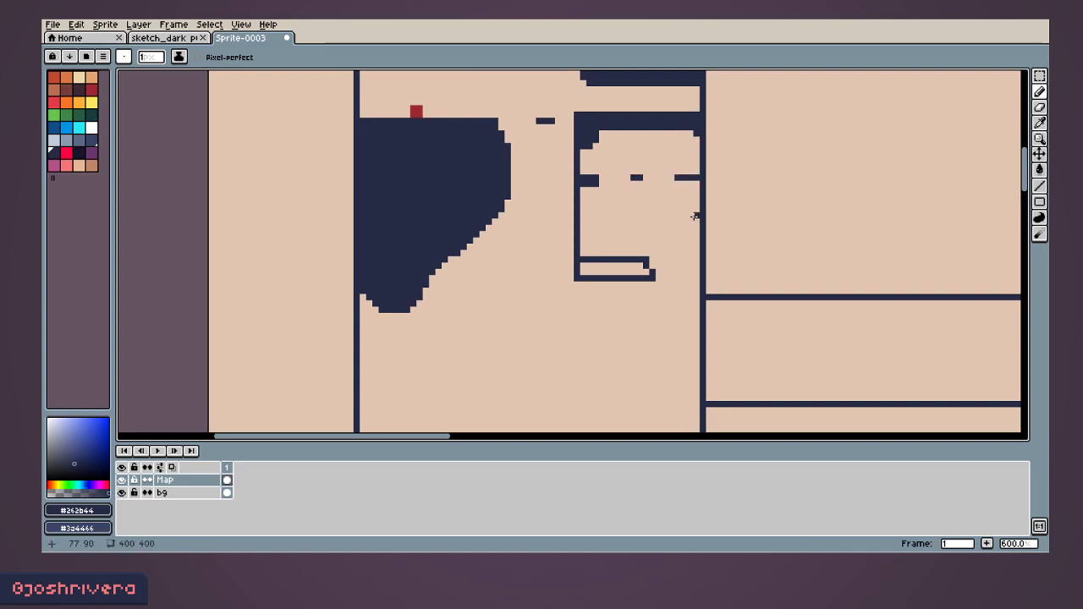
left_click_drag(692, 222, 694, 269)
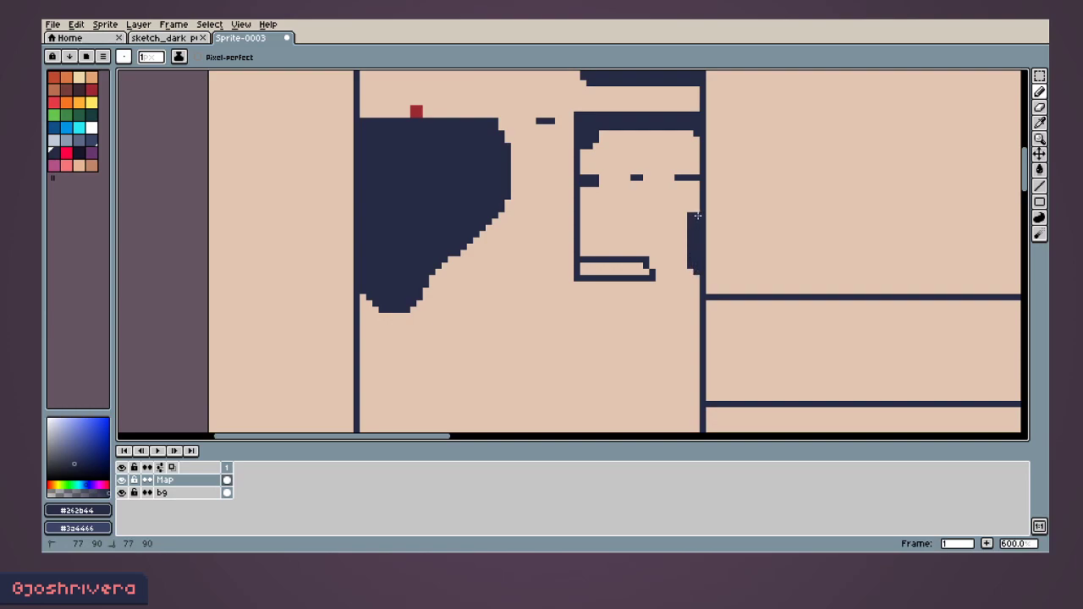
Step: Fill the foot outline at the inner wall's base with a square 3 px brush
scroll(668, 253, "down", 2)
scroll(628, 268, "up", 4)
key("plus")
key("plus")
left_click(124, 56)
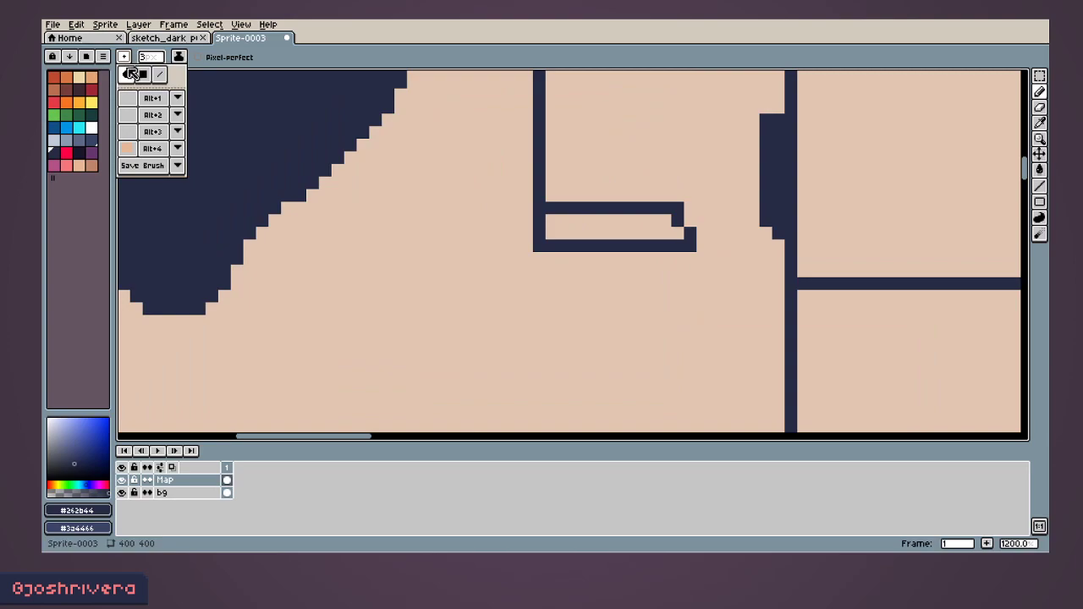
left_click(141, 74)
left_click(553, 226)
left_click(648, 229, "shift")
Step: With a 1 px brush, outline a thicker left wall and floor in the room's lower part, with diagonal lower corners
key("minus")
key("minus")
scroll(670, 233, "down", 4)
middle_click_drag(649, 262, 576, 215)
left_click(382, 225)
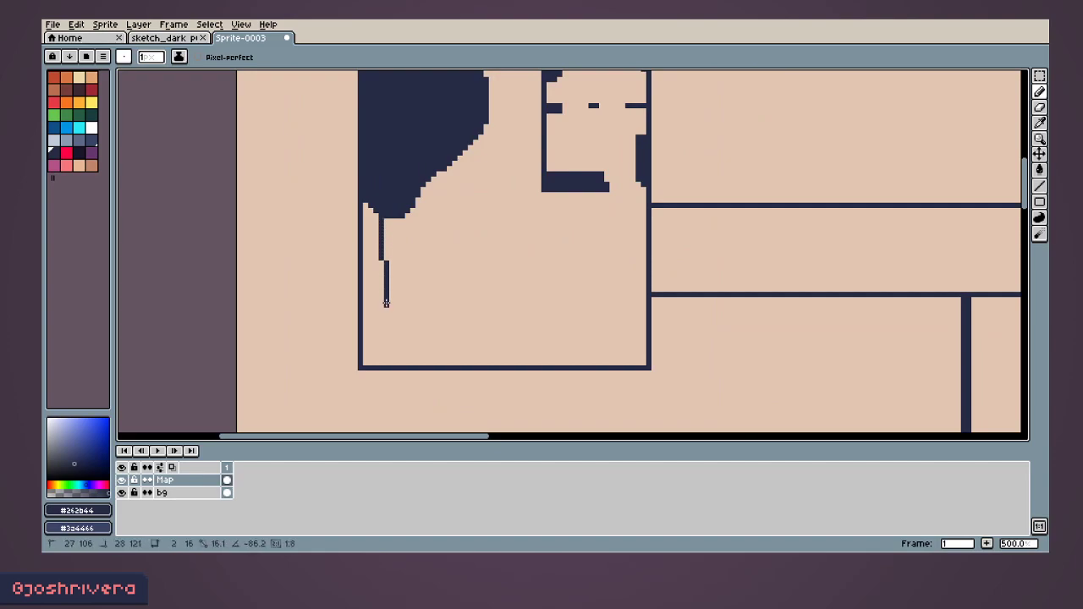
left_click(380, 337, "shift")
left_click(399, 360, "shift")
left_click(644, 364, "shift")
left_click(644, 324, "shift")
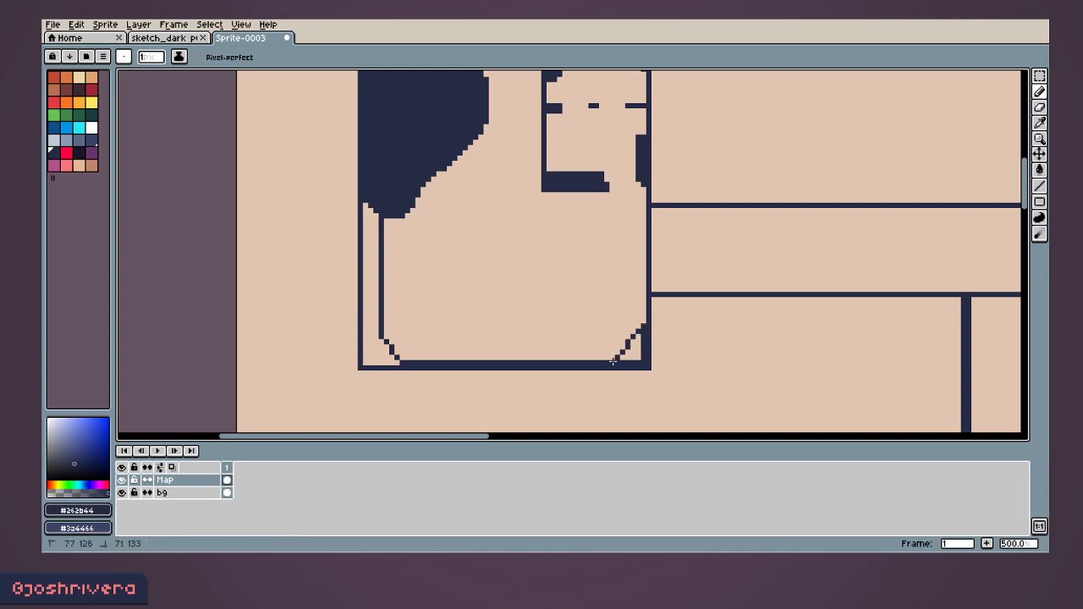
Step: Fill the outlined left wall strip and the lower right corner with navy using the Paint Bucket
key("g")
left_click(366, 271)
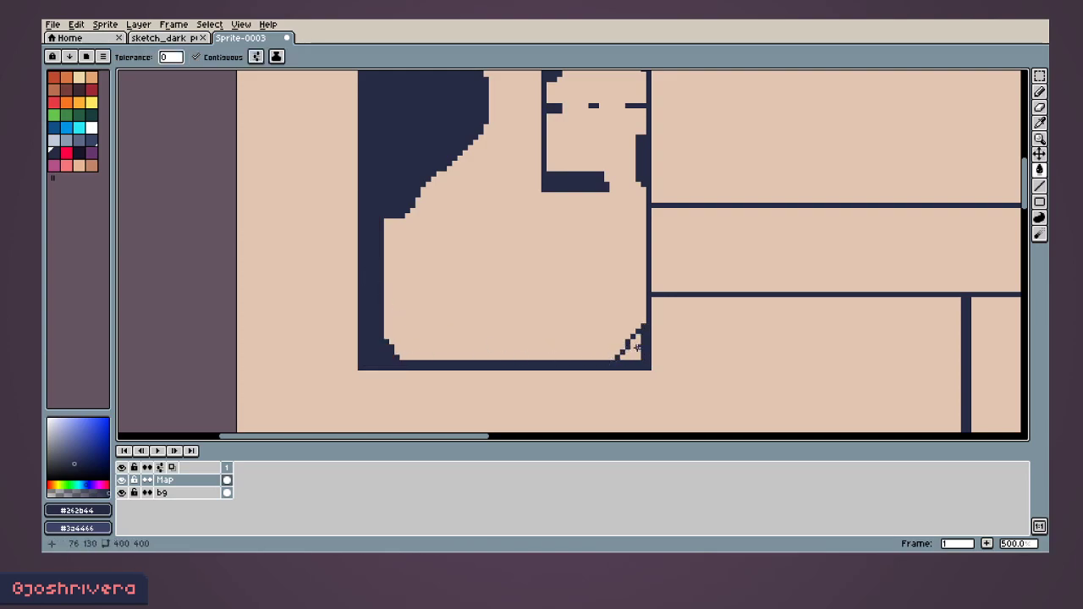
left_click(632, 352)
Step: Draw a bright red door about 4 px tall on the first room's right wall, where the corridor begins
scroll(600, 302, "down", 1)
middle_click_drag(536, 268, 464, 314)
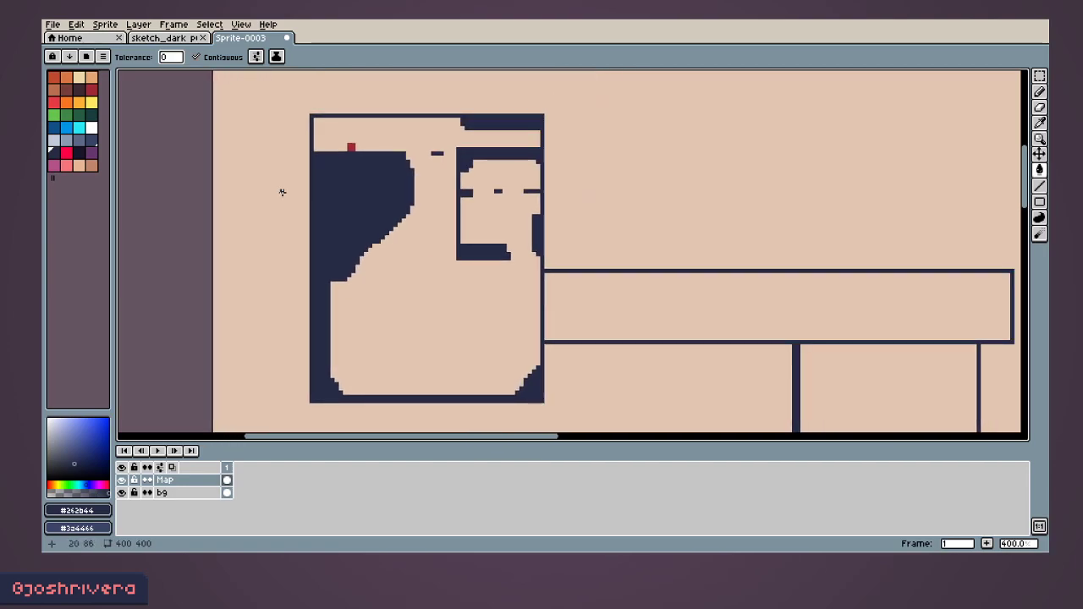
left_click(67, 151)
scroll(555, 332, "up", 2)
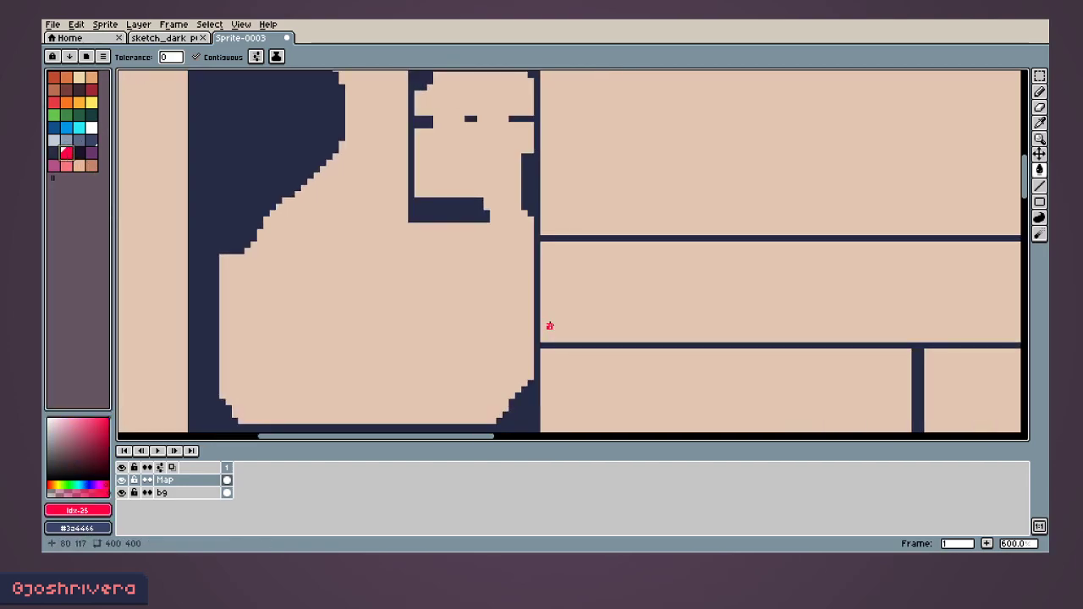
middle_click_drag(538, 188, 537, 316)
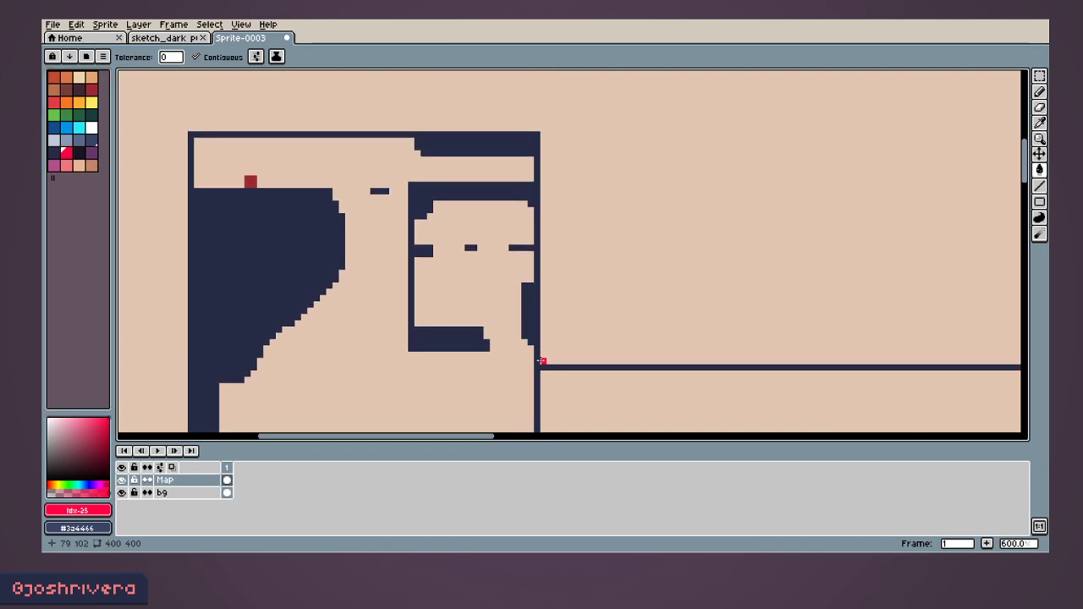
middle_click_drag(541, 360, 545, 244)
left_click(540, 351)
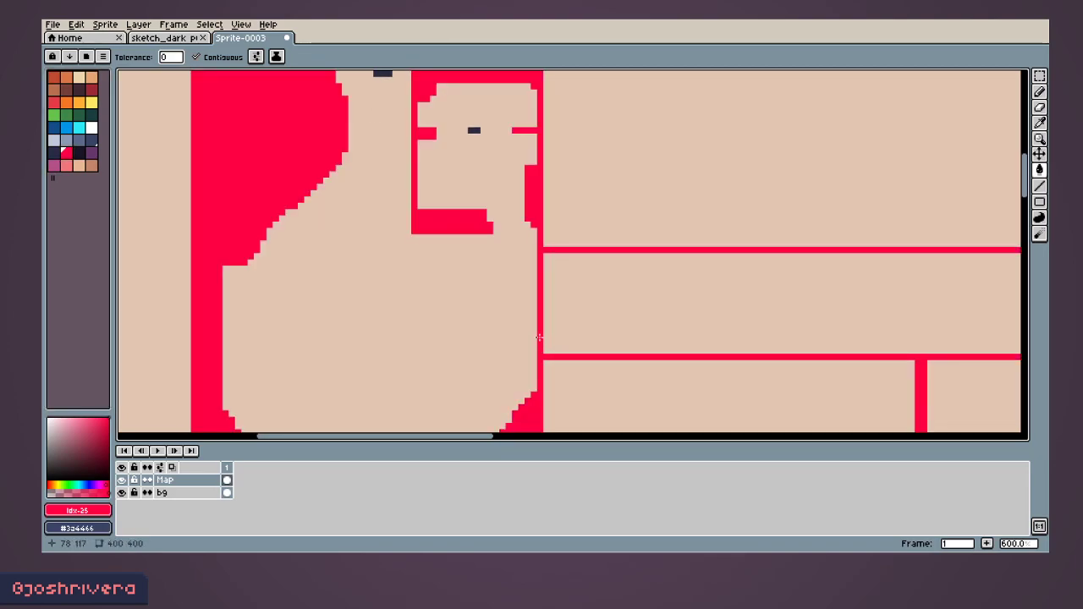
key("ctrl+z")
key("b")
left_click_drag(538, 300, 537, 315)
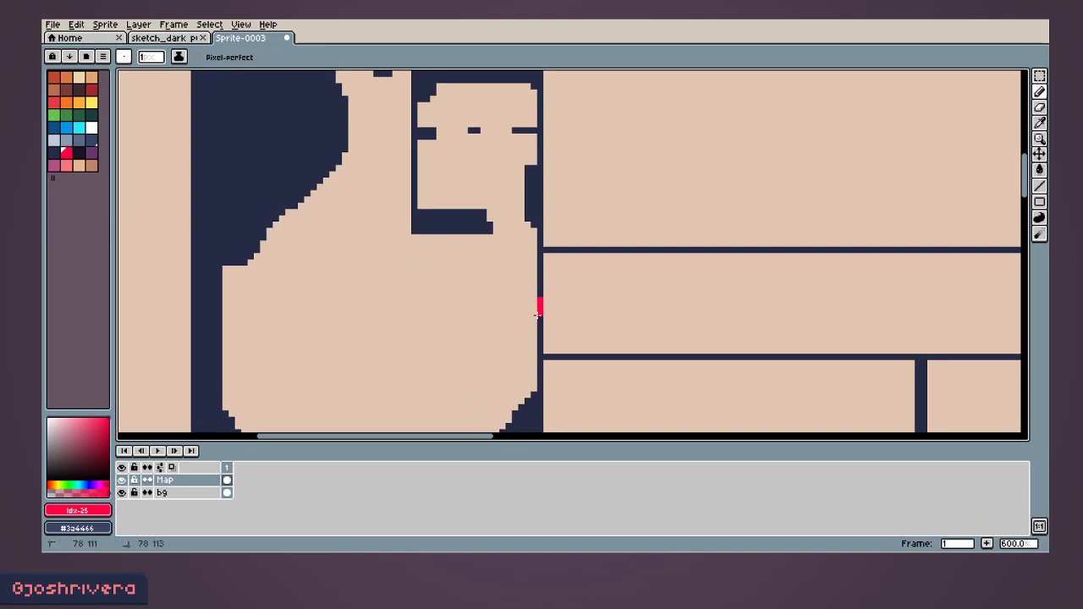
Step: Outline a navy block about 9 px tall under the red door, join it to the lower right corner and fill it using the Paint Bucket
scroll(508, 353, "down", 1)
middle_click_drag(503, 362, 517, 287)
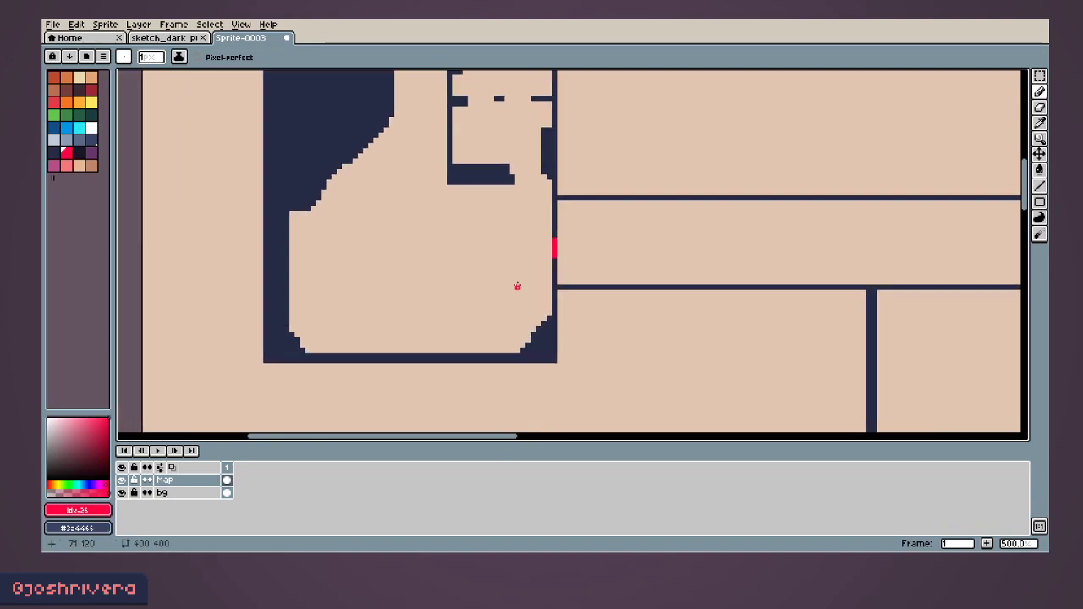
left_click(555, 260, "alt")
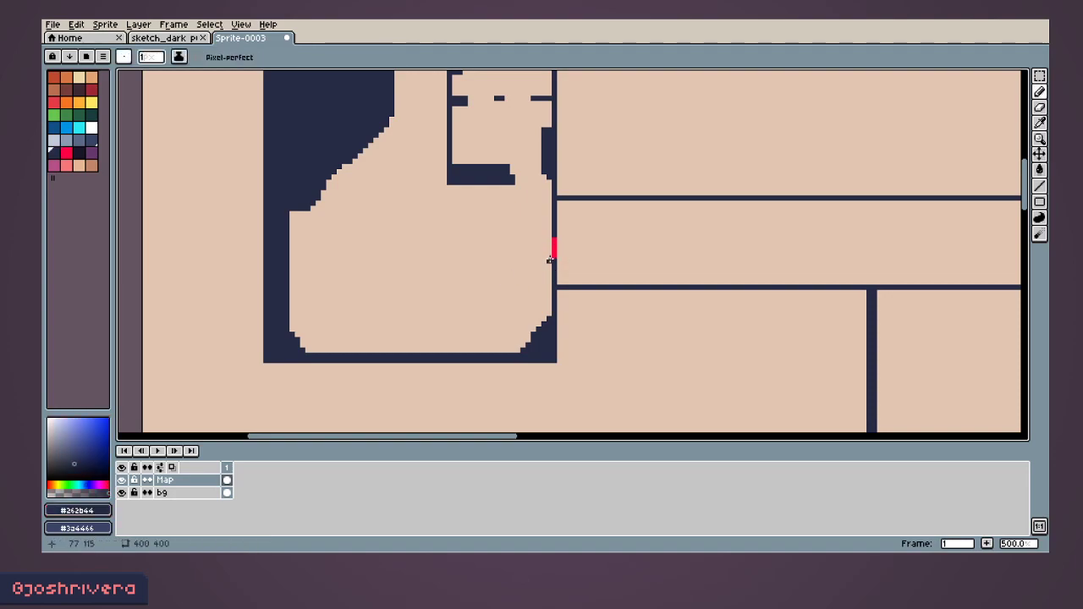
mouse_move(545, 260)
left_mouse_down()
mouse_move(510, 260)
mouse_move(513, 305)
mouse_move(531, 305)
mouse_move(532, 324)
left_mouse_up()
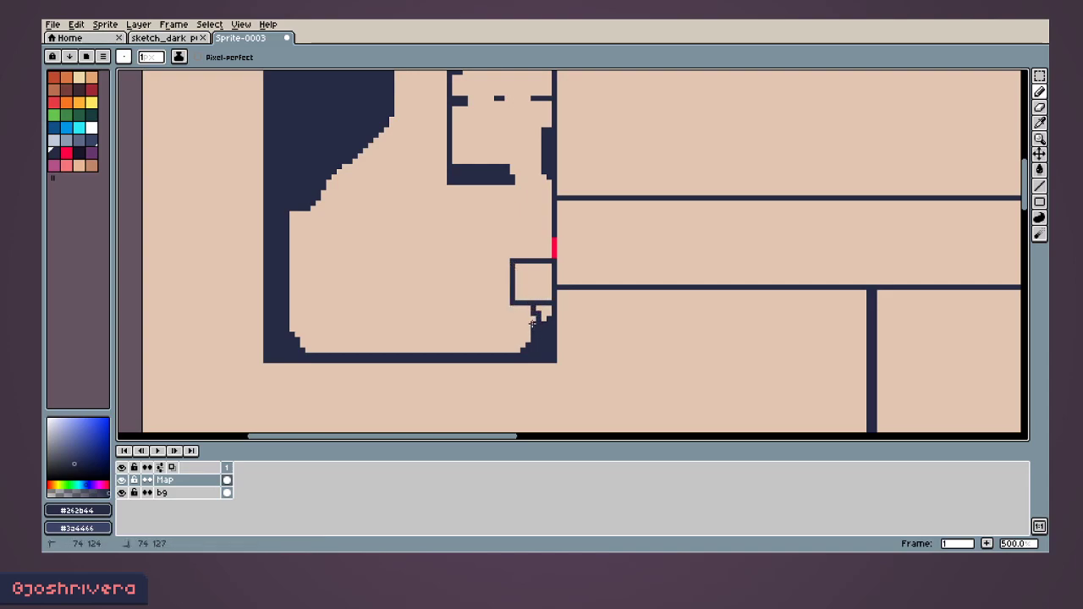
key("g")
left_click(537, 277)
key("b")
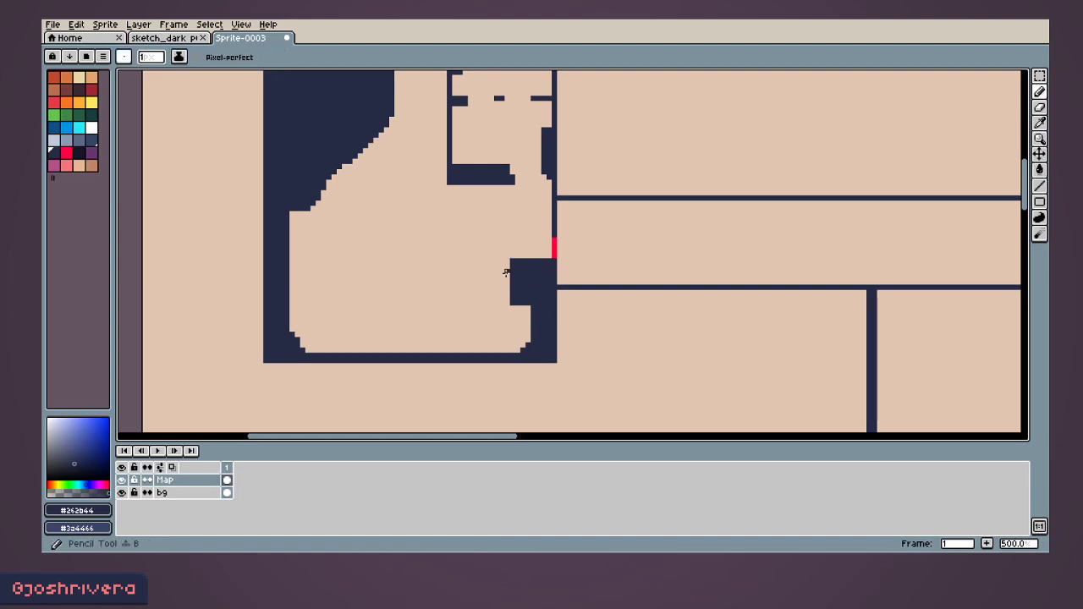
Step: Add short navy ledges and small platforms on the left wall, across the room's lower half and beneath the inner room
scroll(491, 292, "up", 1)
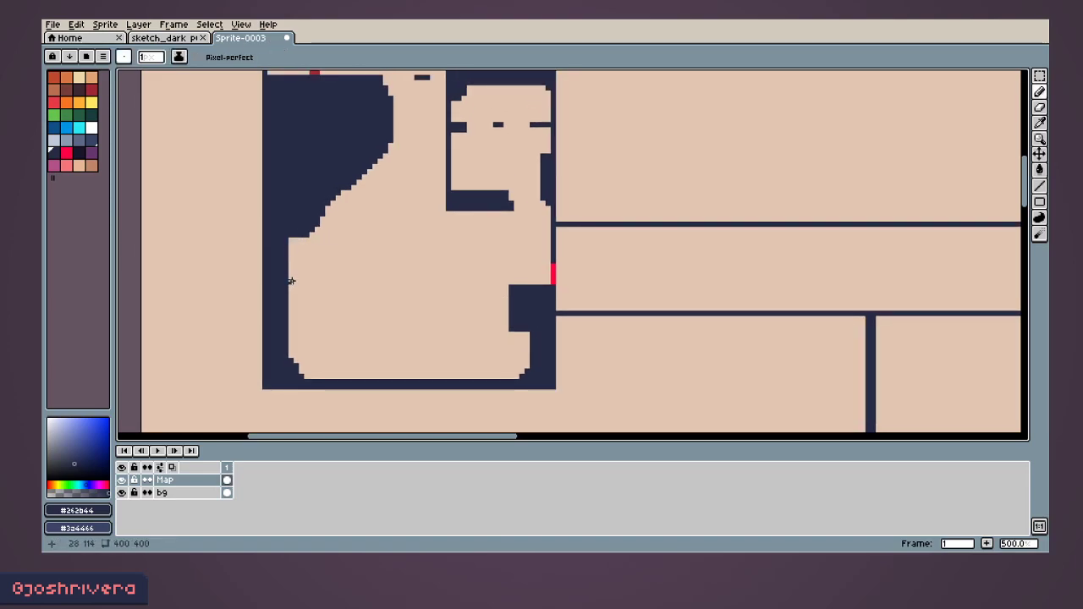
left_click_drag(291, 317, 313, 317)
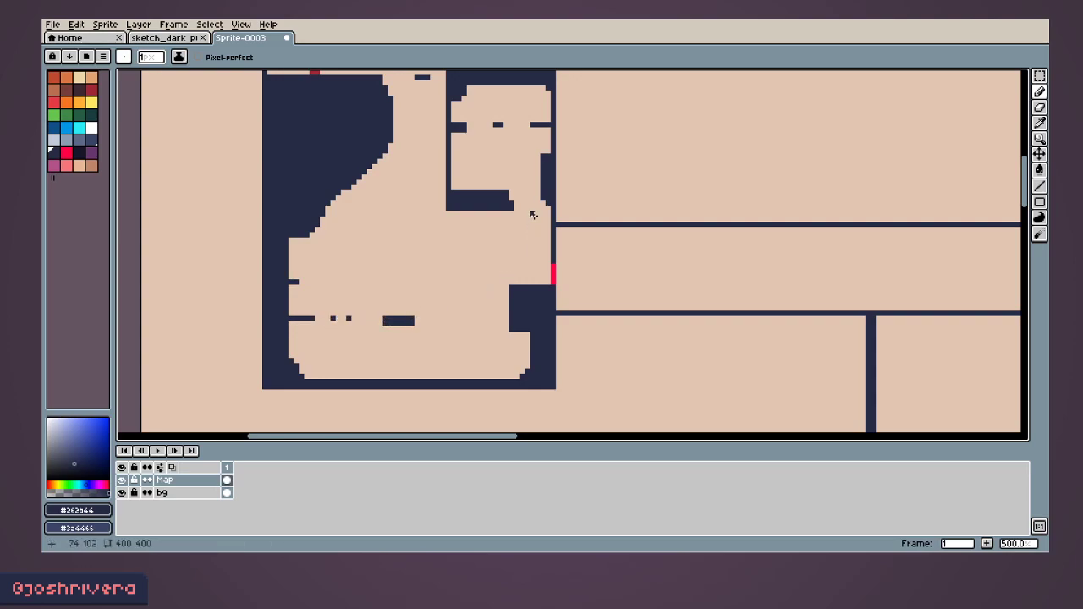
scroll(524, 241, "up", 1)
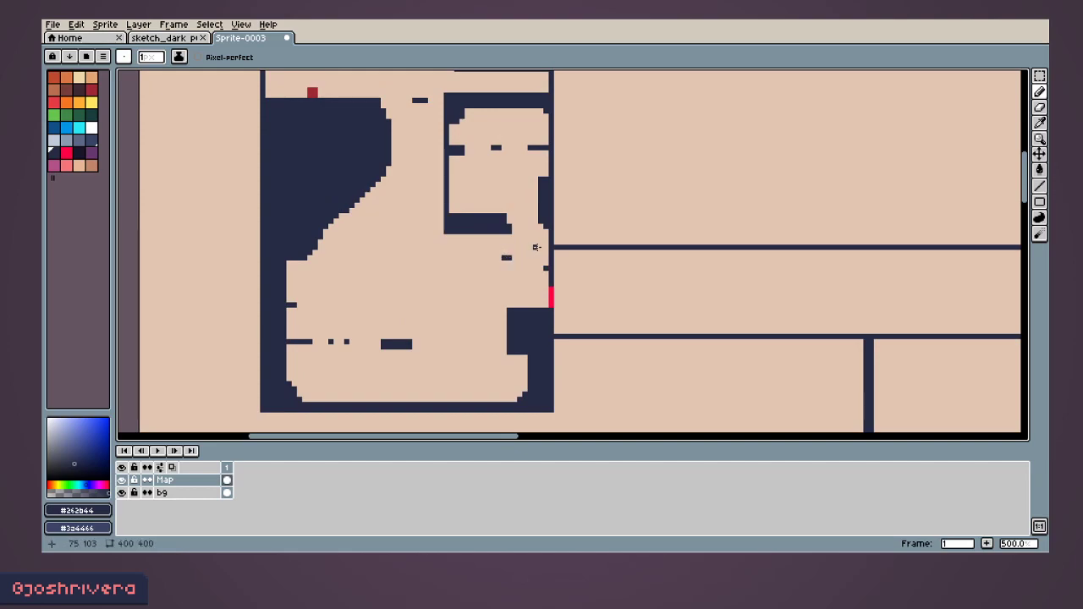
middle_click_drag(487, 290, 527, 243)
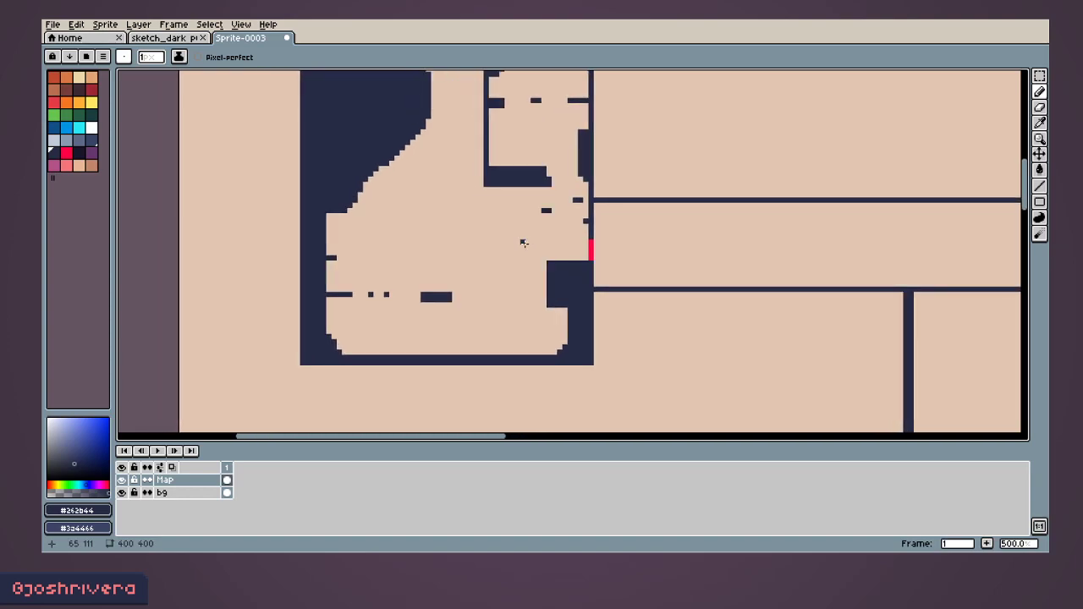
middle_click_drag(480, 274, 502, 259)
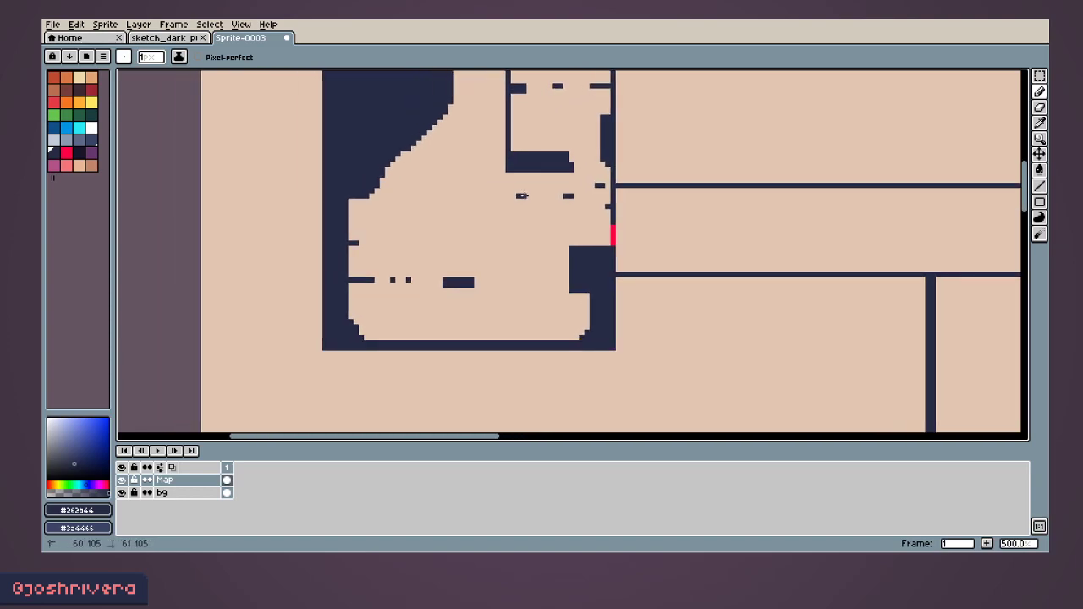
Step: With a square 4 px brush, place two floating navy blocks in the open area beside the diagonal slope
scroll(502, 233, "up", 2)
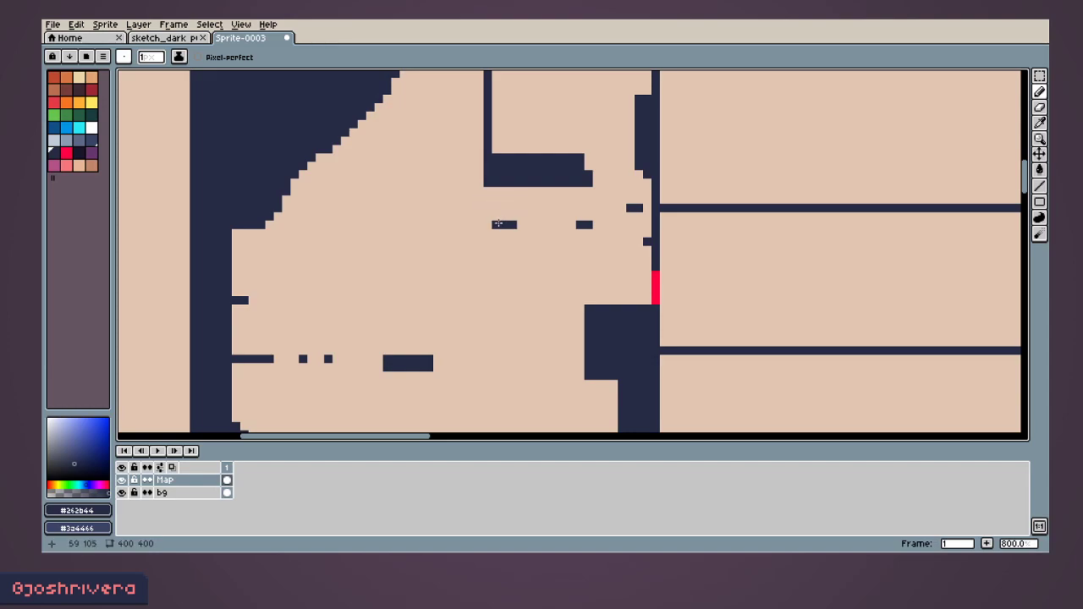
middle_click_drag(438, 317, 459, 198)
key("plus")
key("plus")
key("plus")
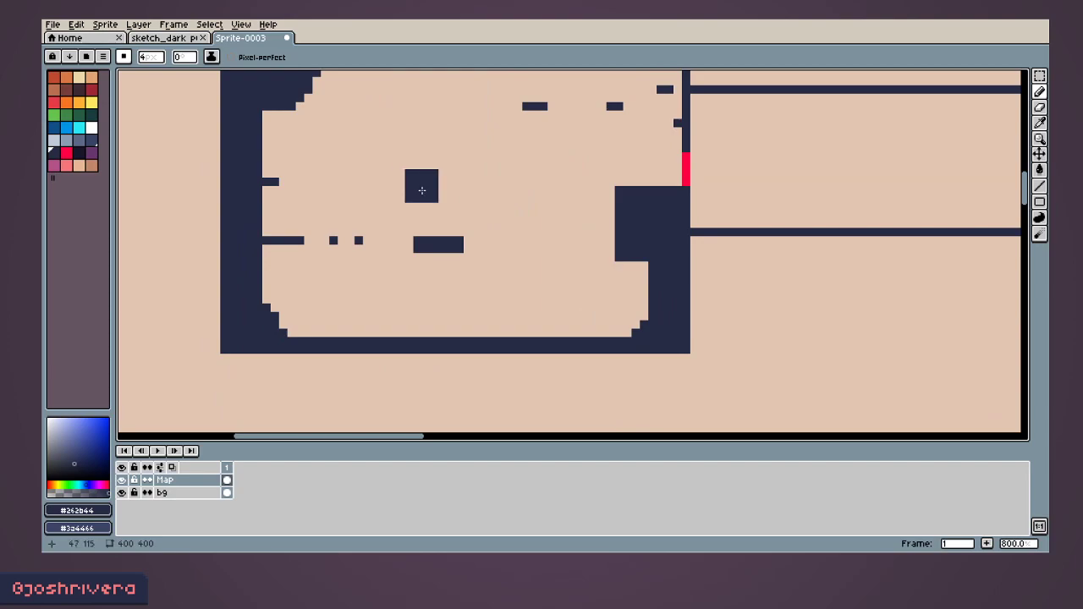
middle_click_drag(414, 144, 407, 236)
left_click(362, 226)
left_click(440, 203)
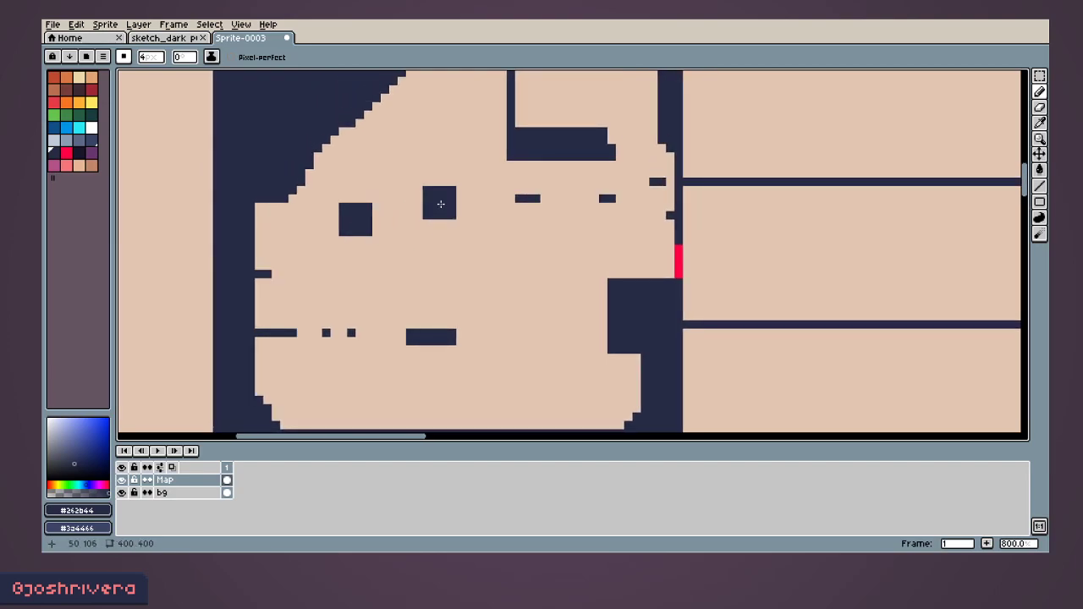
Step: Stamp 4 px blocks under the central platform and at two spots on the floor, and fill out the lower right corner
middle_click_drag(532, 355, 550, 239)
left_click(344, 330)
left_click(505, 330)
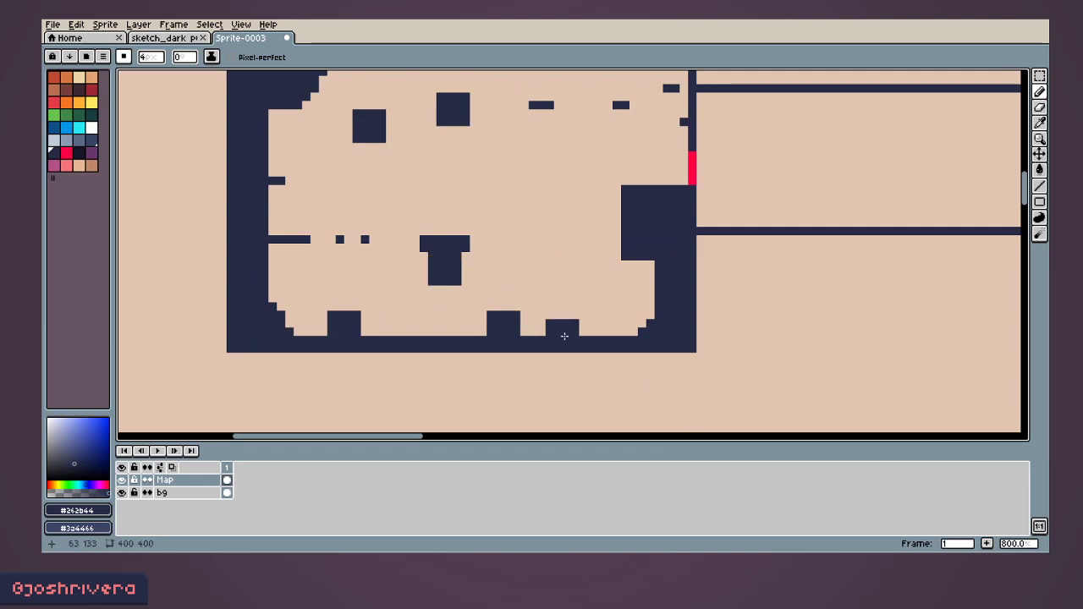
mouse_move(658, 325)
left_mouse_down()
mouse_move(648, 275)
mouse_move(649, 329)
left_mouse_up()
Step: Carve a hooked passage with a small chamber into the navy block under the red door, using a 2 px Eraser
middle_click_drag(553, 268, 483, 315)
scroll(498, 296, "down", 1)
key("e")
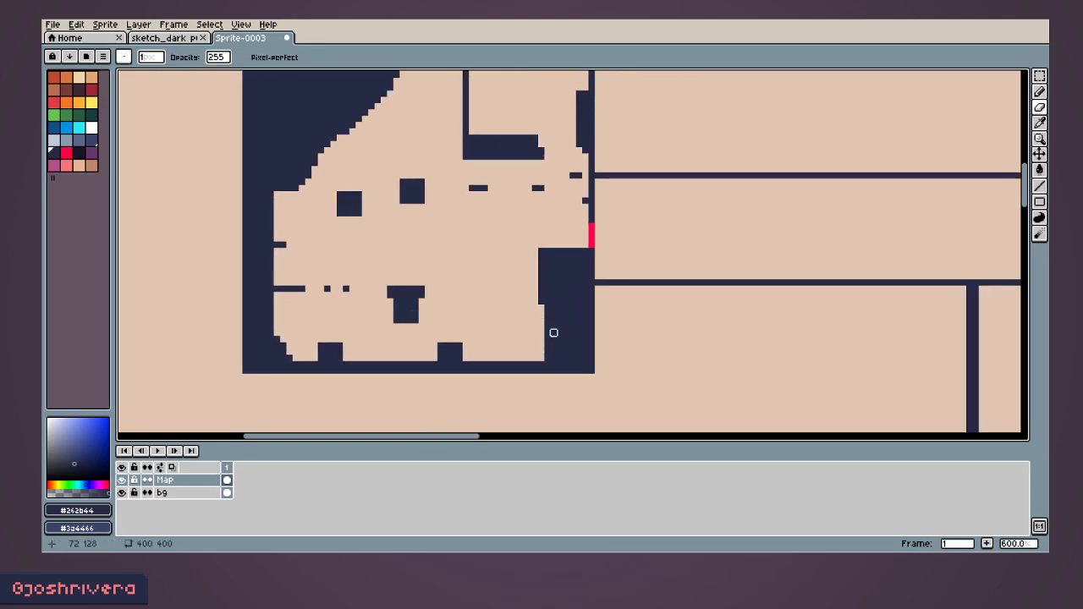
scroll(547, 339, "up", 3)
scroll(554, 320, "up", 1, "alt")
mouse_move(554, 332)
left_mouse_down()
mouse_move(592, 332)
mouse_move(604, 219)
mouse_move(564, 229)
mouse_move(575, 206)
mouse_move(604, 193)
mouse_move(566, 193)
left_mouse_up()
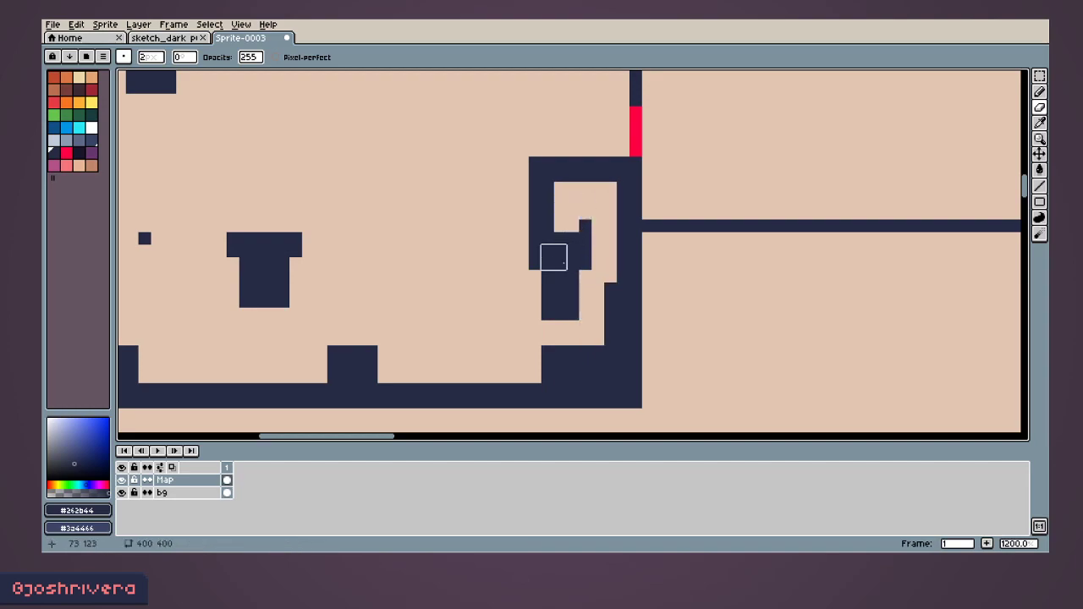
scroll(563, 254, "down", 2)
scroll(507, 270, "up", 2)
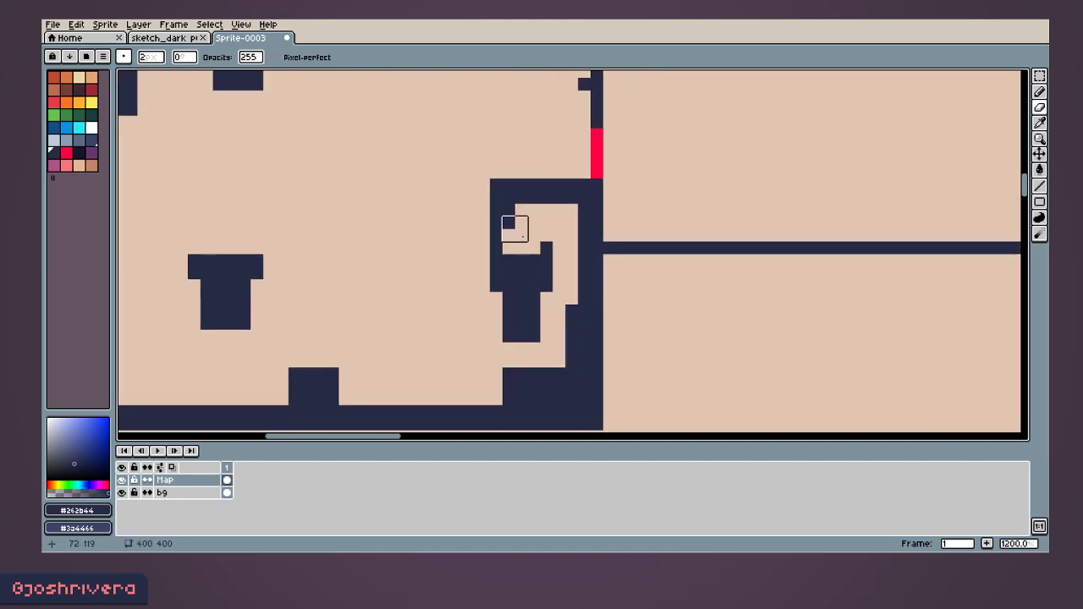
scroll(507, 242, "down", 4)
scroll(483, 266, "up", 2)
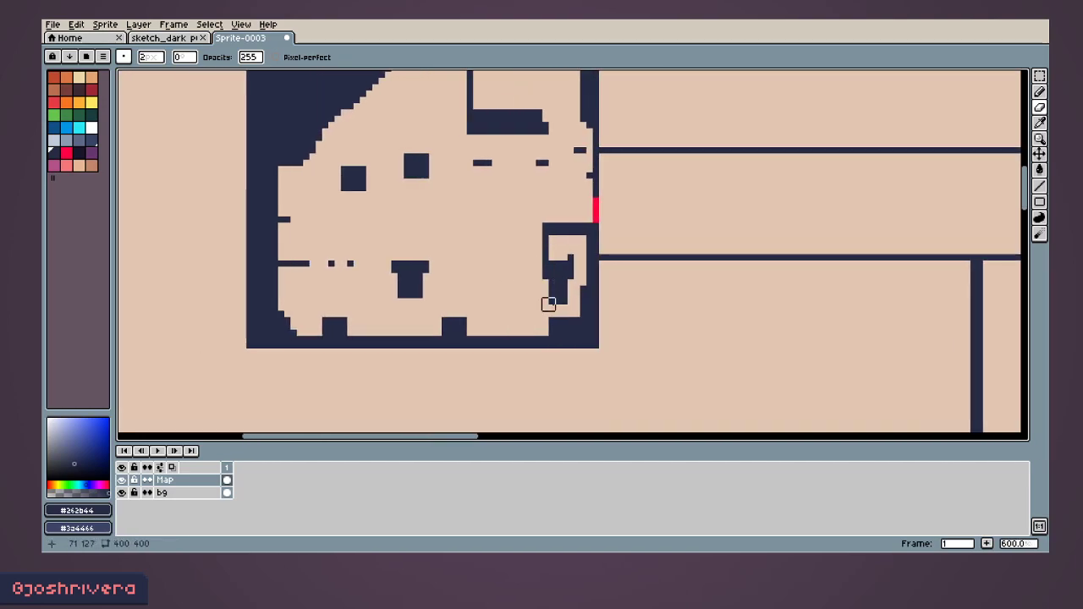
scroll(560, 304, "up", 4)
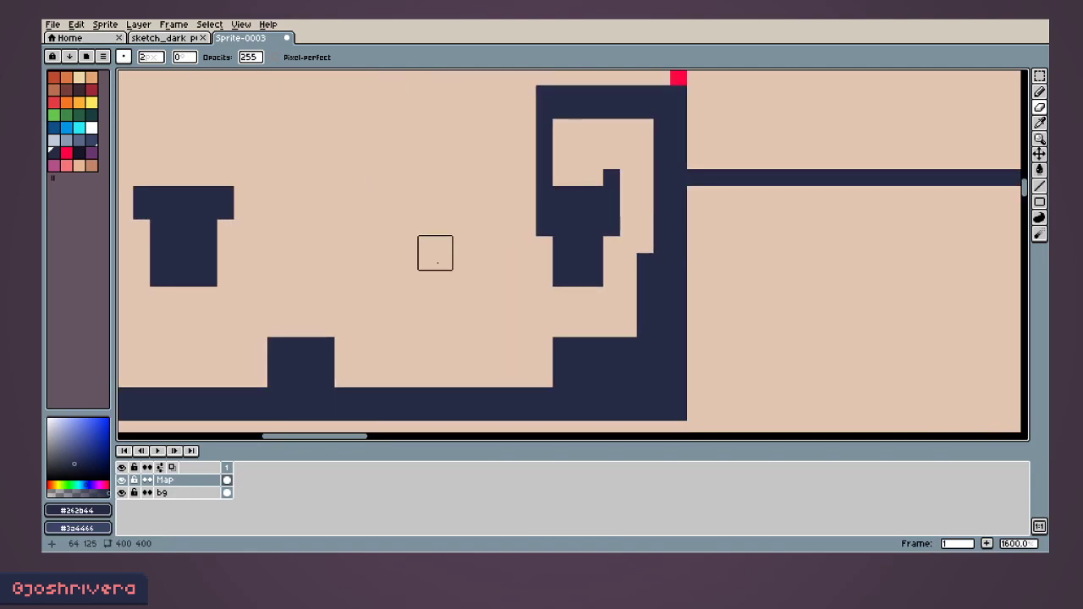
Step: With a 1 px brush, add a stepped navy slope beneath the longer ledge on the room's left wall
scroll(397, 256, "down", 2)
middle_click_drag(437, 249, 562, 269)
key("b")
scroll(482, 271, "up", 4, "ctrl")
scroll(480, 269, "down", 7, "ctrl")
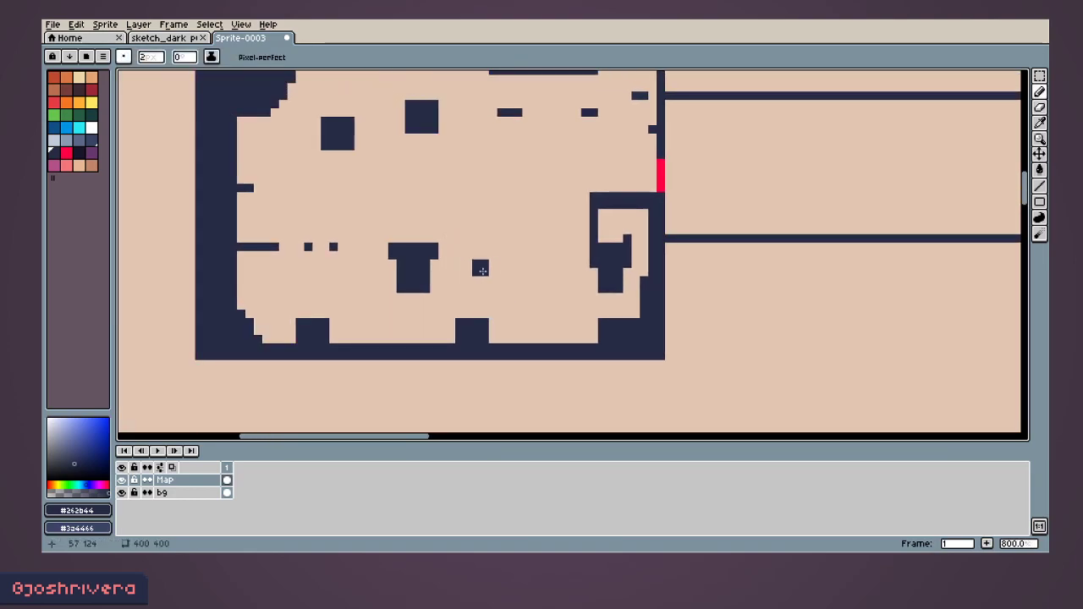
middle_click_drag(482, 270, 605, 278)
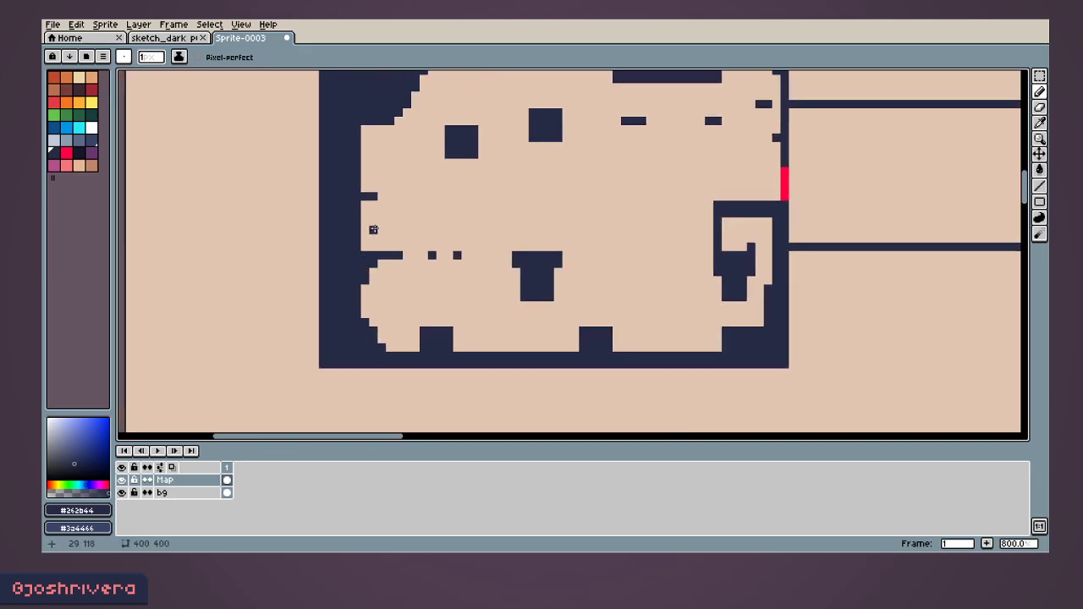
middle_click_drag(476, 254, 471, 291)
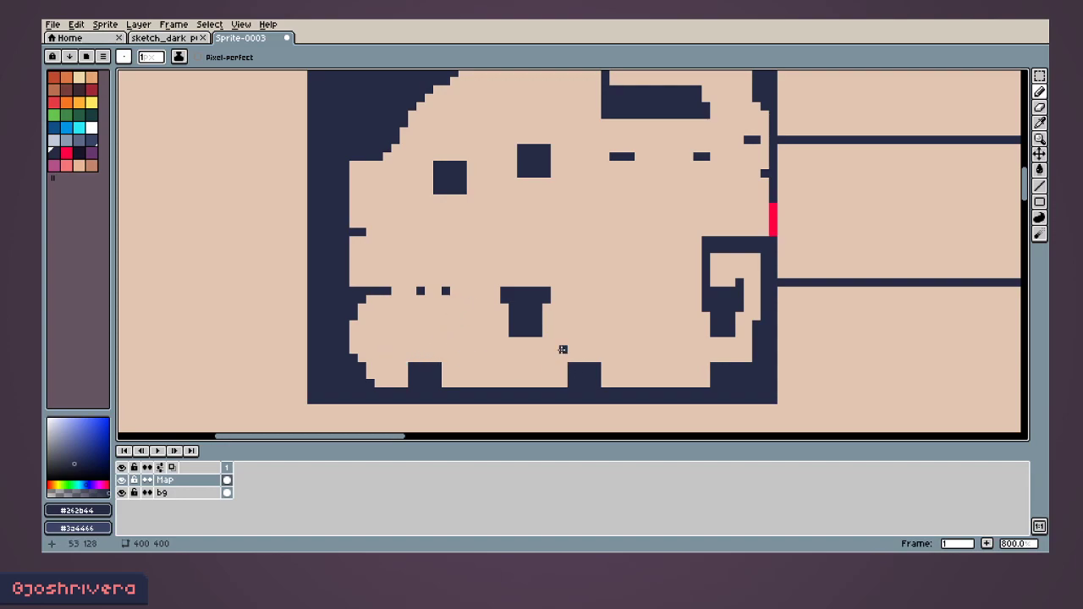
Step: Extend the thin platform beneath the inner room down into a solid pillar 3 px wide and about 10 px tall
middle_click_drag(548, 312, 531, 349)
middle_click_drag(630, 264, 636, 275)
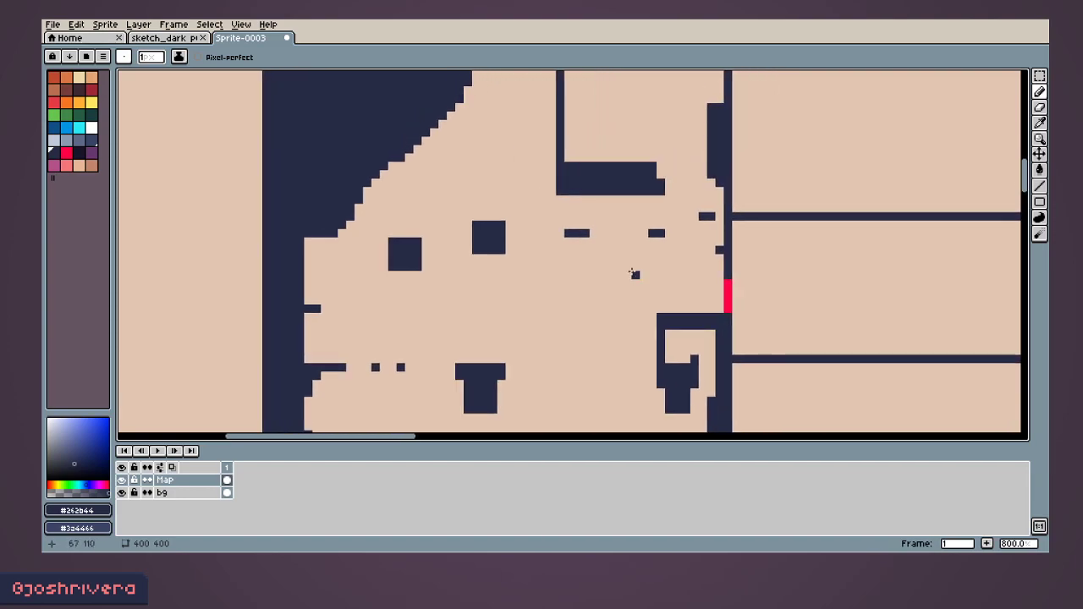
left_click_drag(585, 243, 584, 309)
left_click_drag(567, 244, 568, 307)
left_click_drag(576, 245, 576, 300)
middle_click_drag(533, 297, 540, 349)
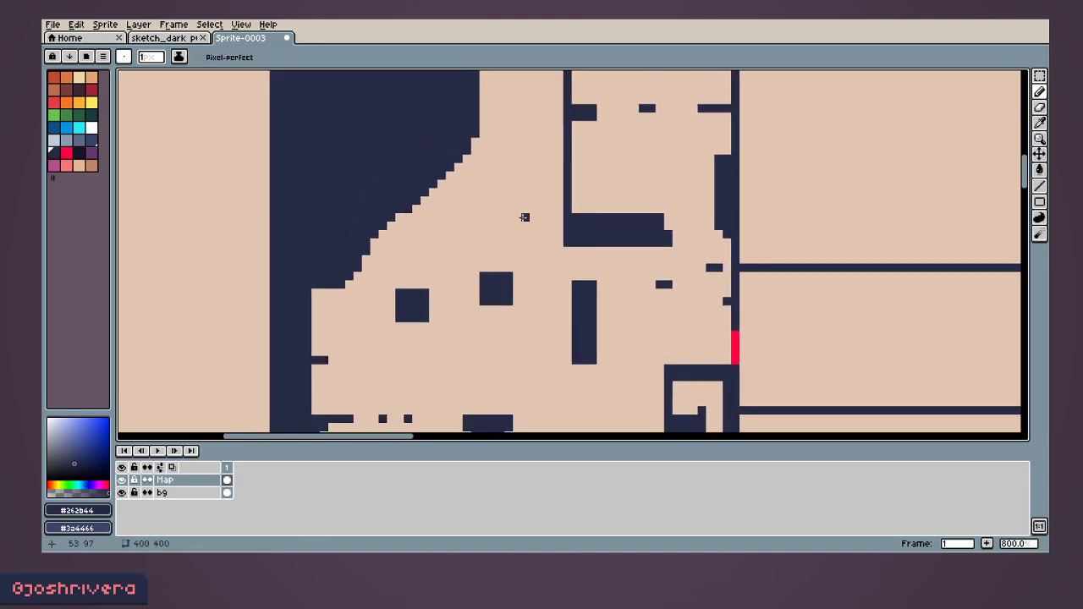
Step: Add a 2 px block in the vertical shaft, a ledge on the diagonal slope and small bumps along both shaft walls
middle_click_drag(476, 175, 463, 243)
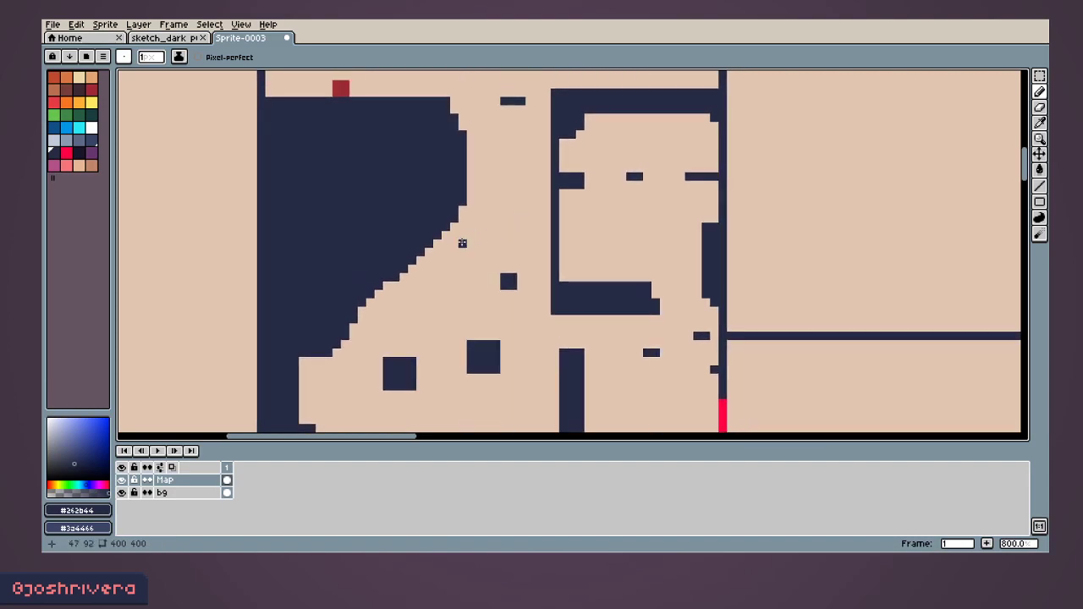
left_click(437, 283, "shift")
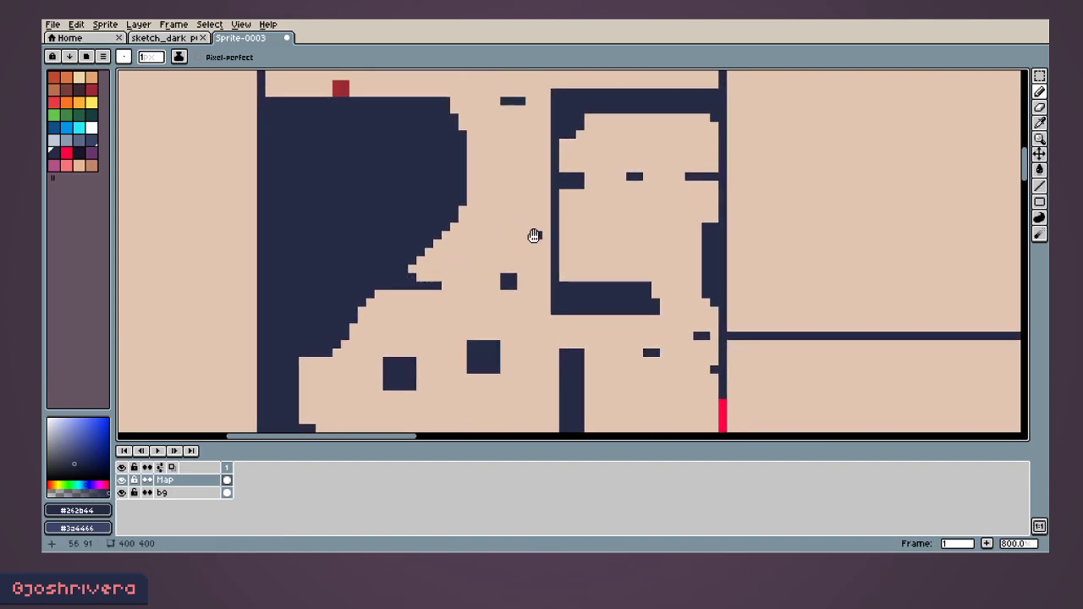
middle_click_drag(538, 235, 507, 258)
left_click_drag(515, 191, 516, 242)
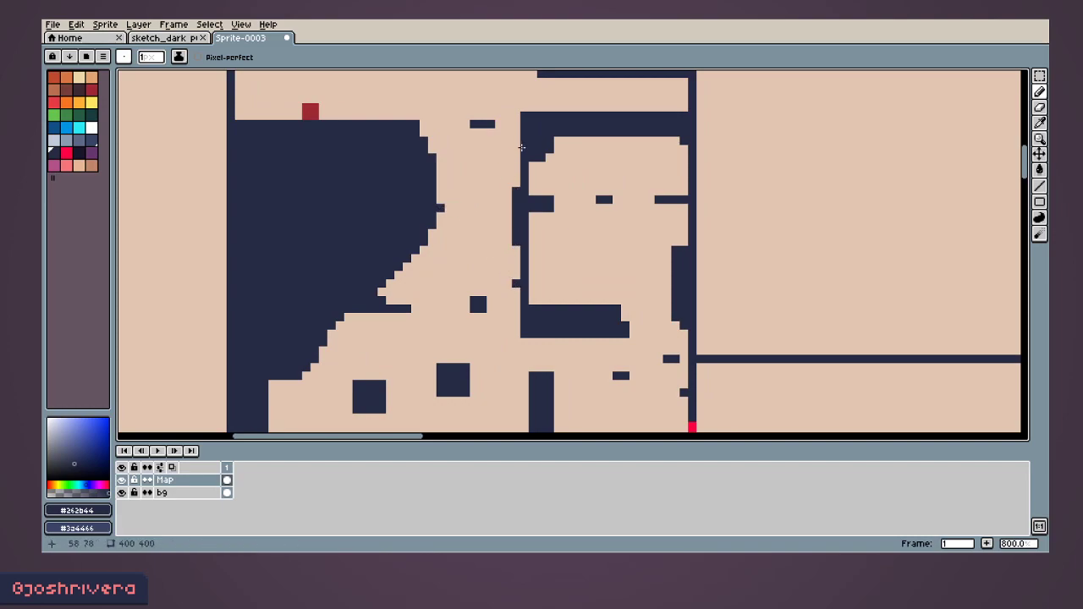
middle_click_drag(548, 149, 537, 347)
Step: Thicken the room's top wall and both ends of the upper corridor with navy
middle_click_drag(547, 306, 557, 197)
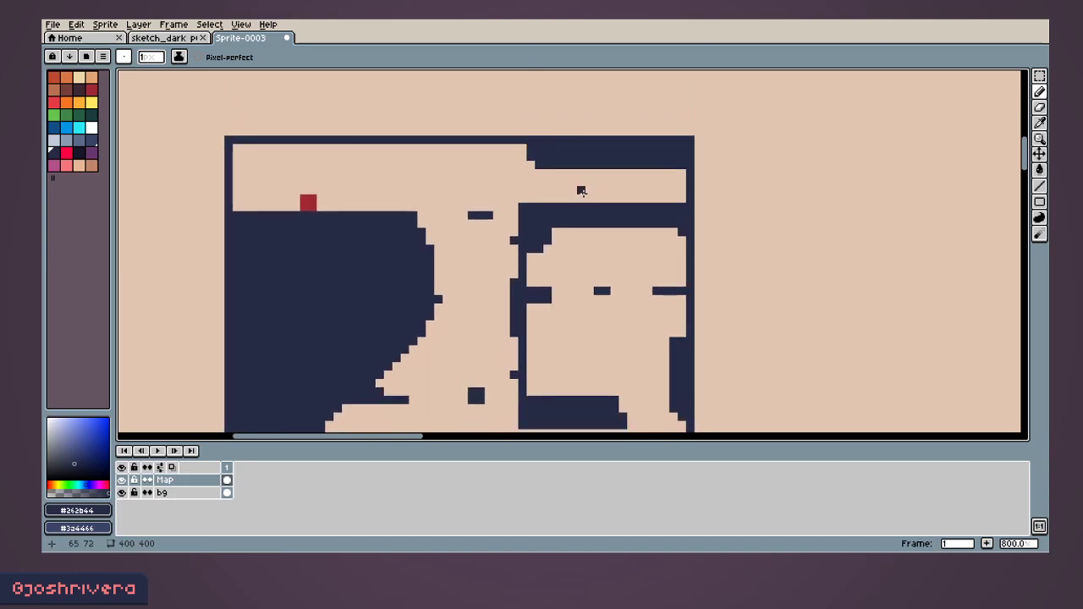
middle_click_drag(480, 289, 568, 220)
middle_click_drag(720, 170, 620, 254)
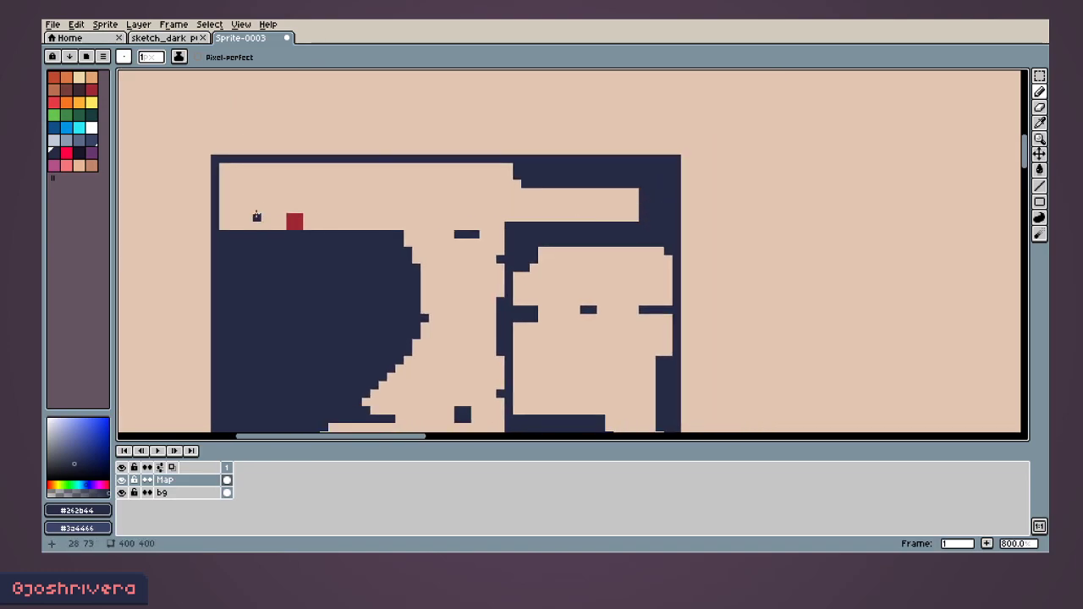
mouse_move(240, 167)
left_mouse_down()
mouse_move(239, 230)
mouse_move(229, 177)
mouse_move(513, 179)
left_mouse_up()
key("l")
scroll(485, 259, "down", 2)
middle_click_drag(416, 299, 456, 191)
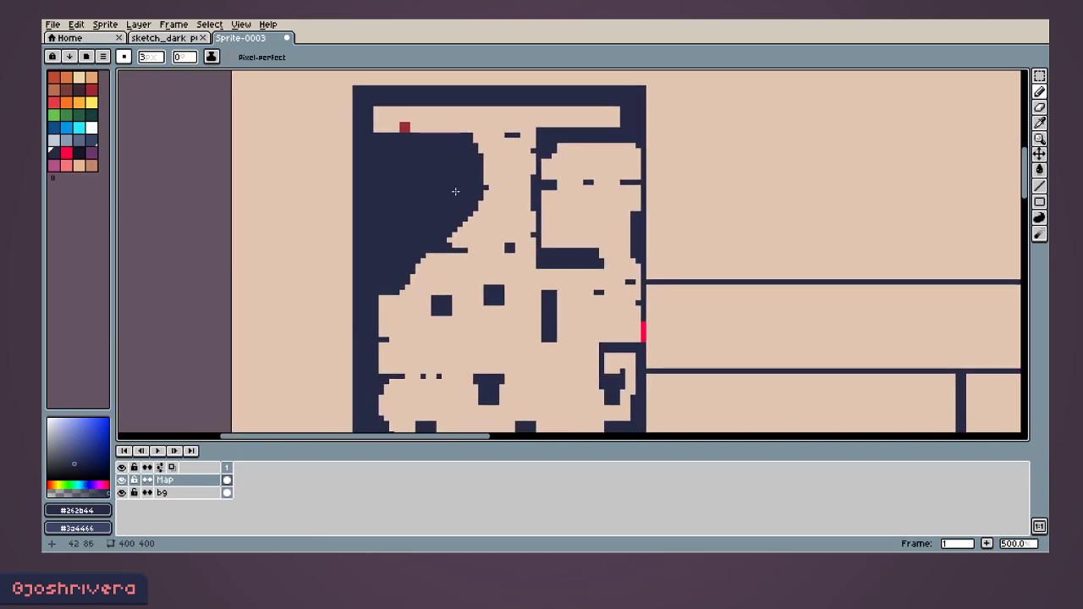
Step: Raise the room's floor unevenly between the floor blocks and the lower right corner, using a square 3 px brush
scroll(437, 185, "up", 1)
middle_click_drag(427, 352, 445, 258)
middle_click_drag(401, 331, 409, 164)
middle_click_drag(422, 271, 415, 235)
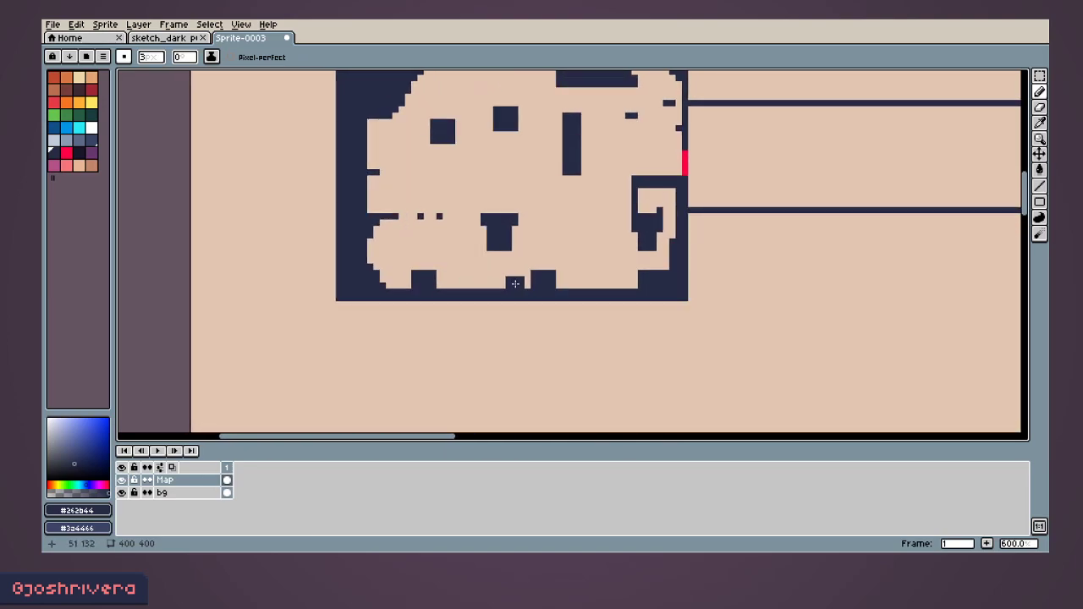
left_click_drag(535, 285, 627, 284)
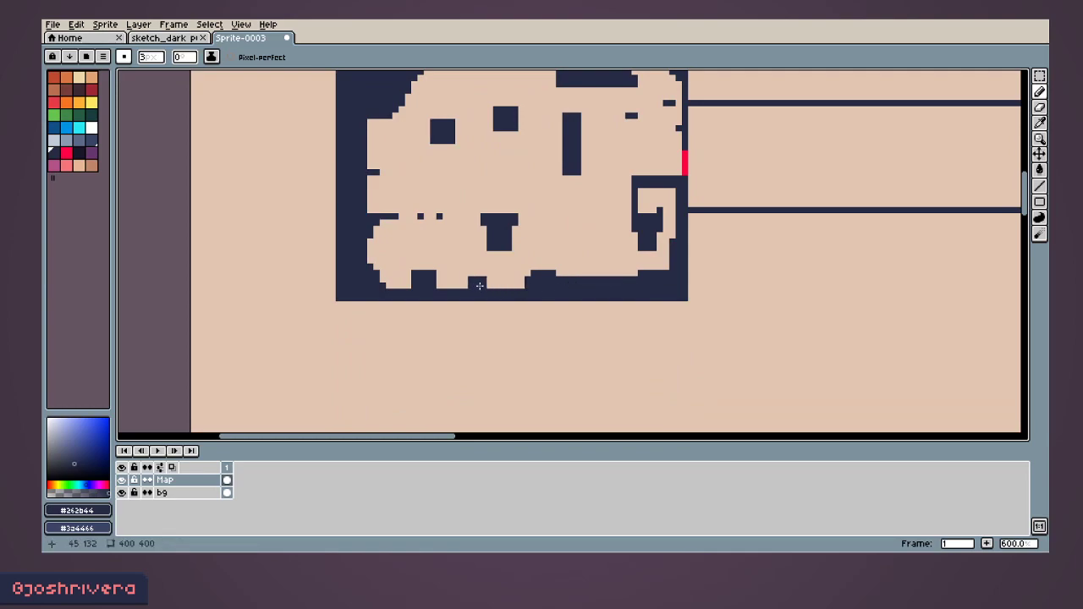
left_click_drag(445, 286, 517, 286)
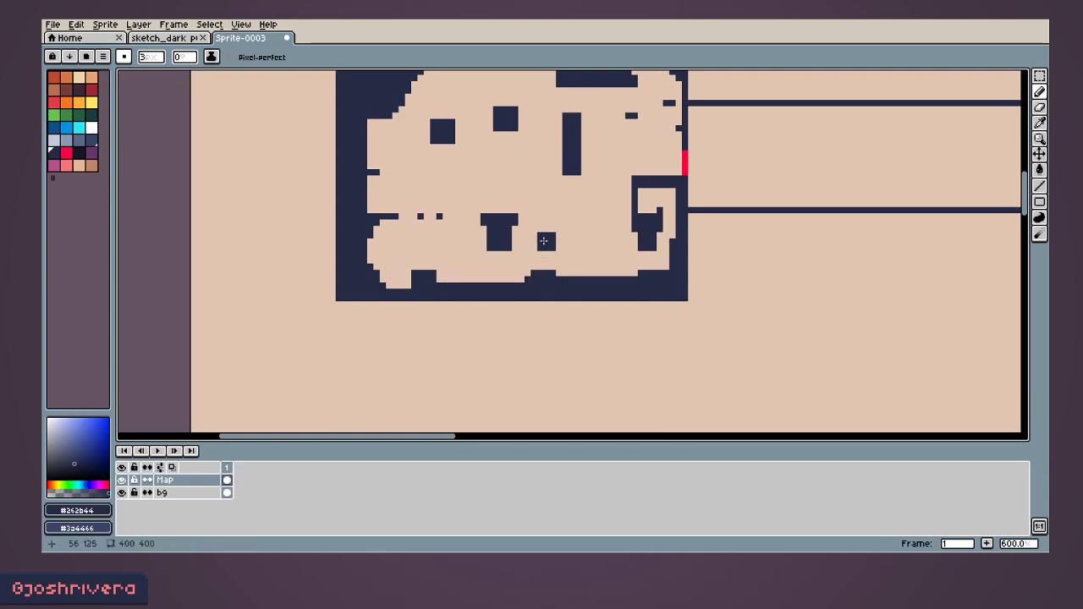
Step: Place a floating 3 px navy block in the middle of the room, between the central platform and the pillar
middle_click_drag(544, 241, 510, 285)
scroll(582, 225, "down", 1)
scroll(588, 225, "down", 1)
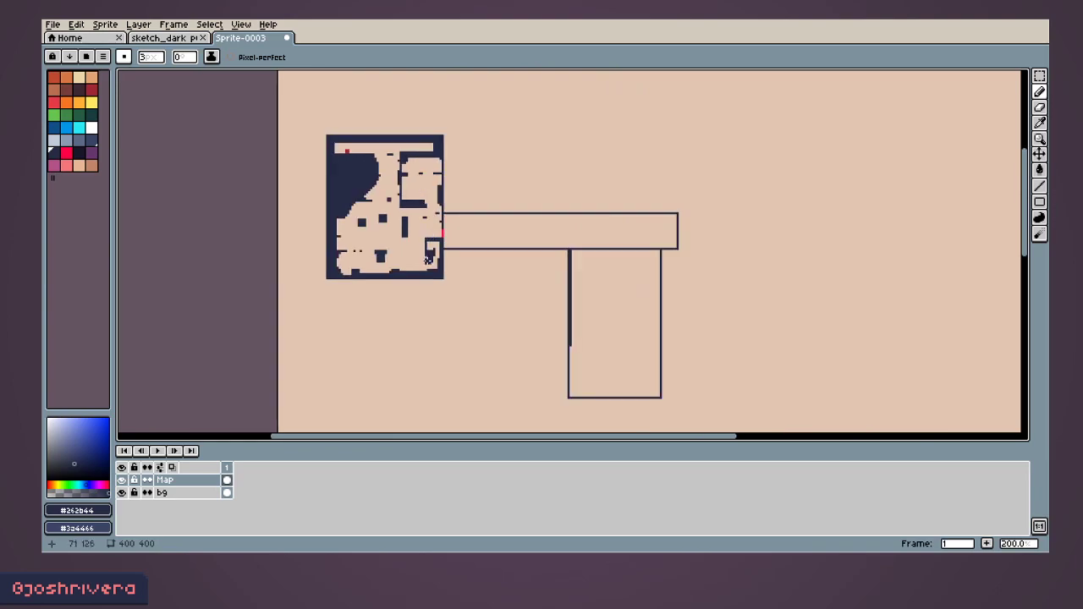
scroll(403, 248, "up", 1)
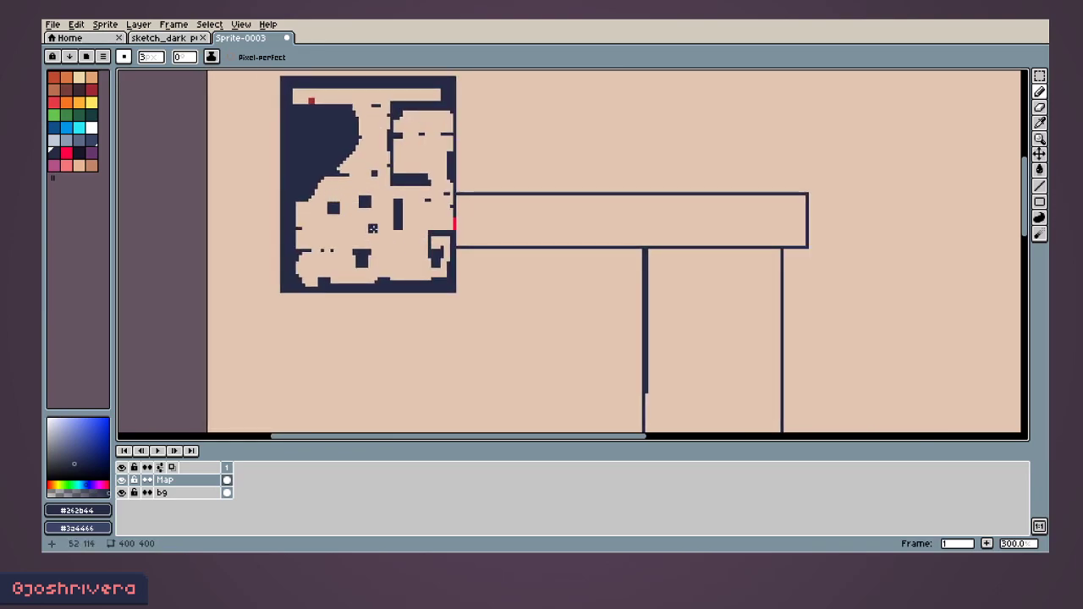
middle_click_drag(476, 247, 430, 252)
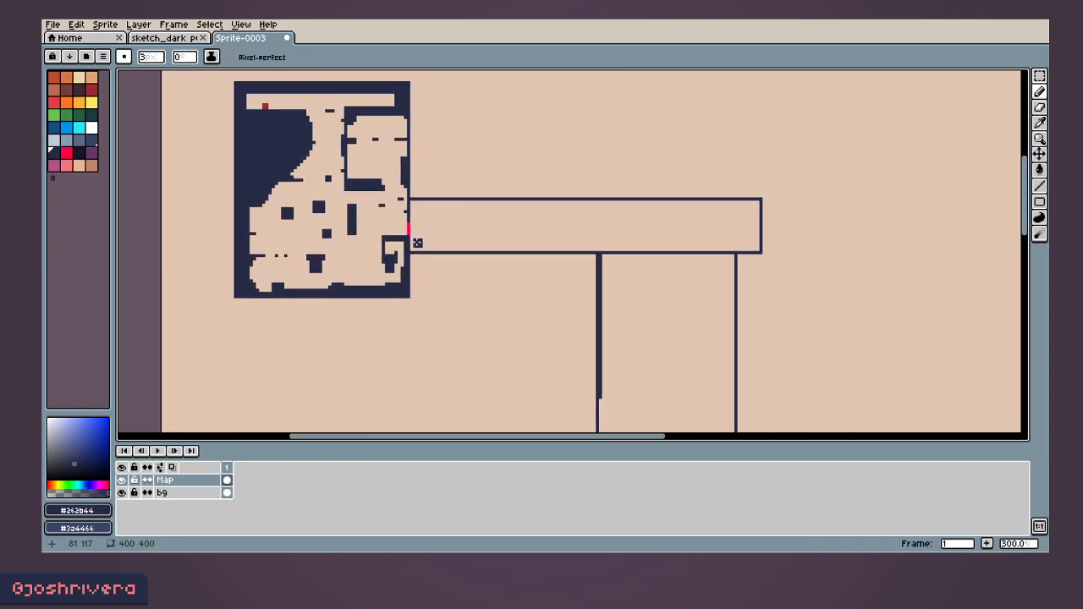
Step: Thicken the floor of the long corridor in navy with small bumps, and add blocks hanging from its ceiling
left_click_drag(414, 243, 755, 246)
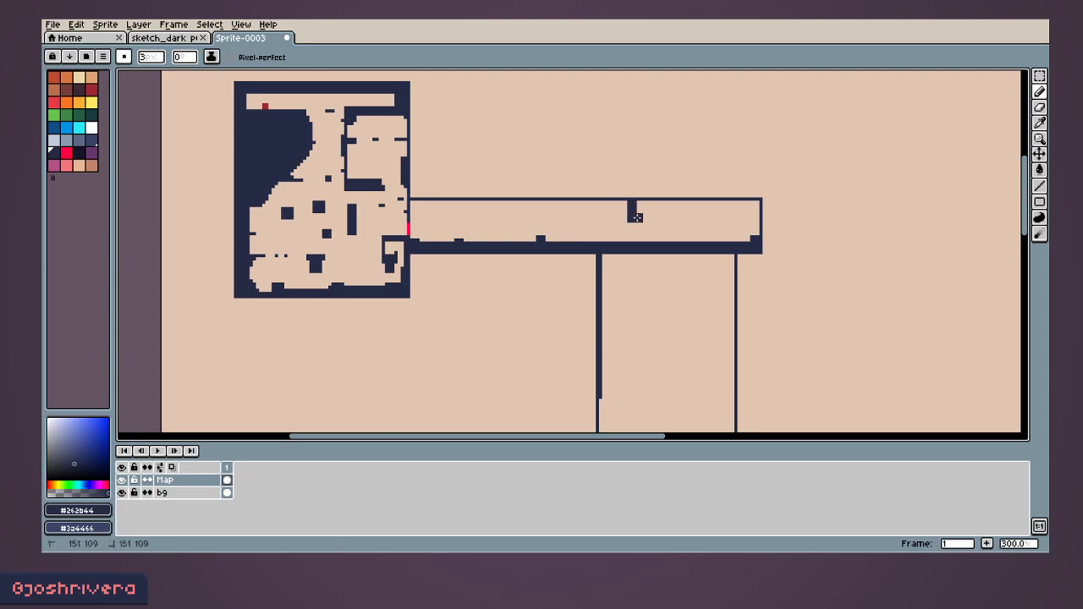
left_click_drag(505, 208, 538, 208)
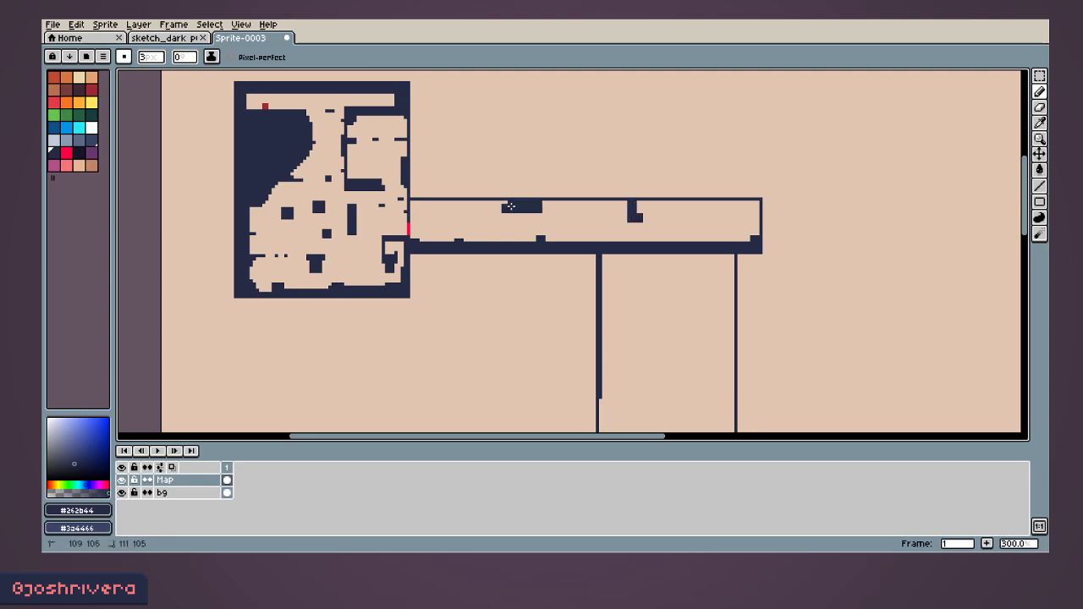
scroll(442, 204, "down", 1)
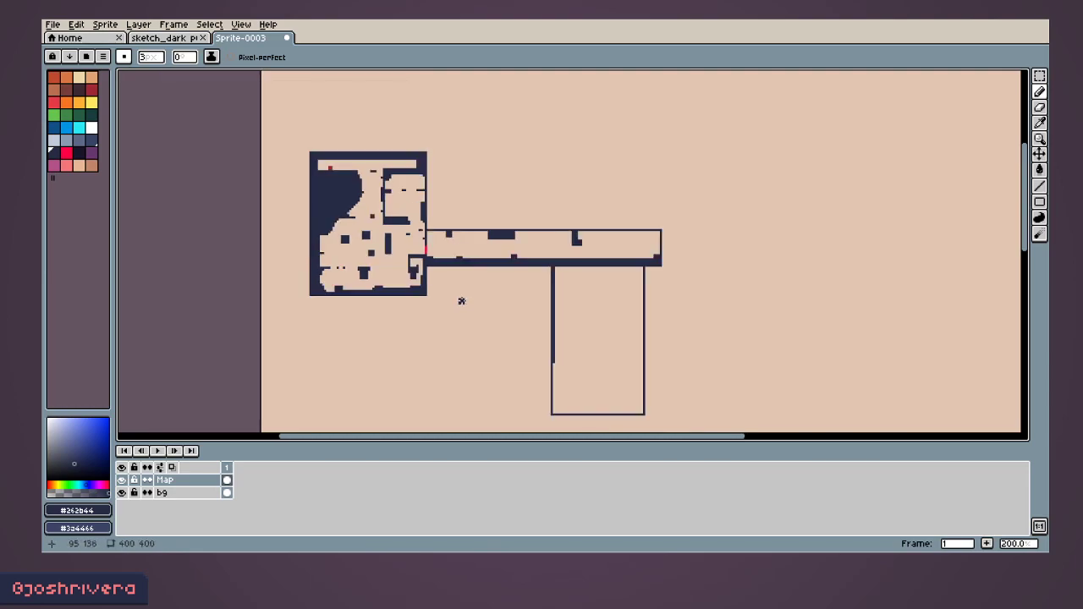
Step: Fill the tall room below the corridor with solid navy
mouse_move(560, 246)
middle_mouse_down()
mouse_move(367, 256)
mouse_move(434, 286)
middle_mouse_up()
key("g")
left_click(387, 270)
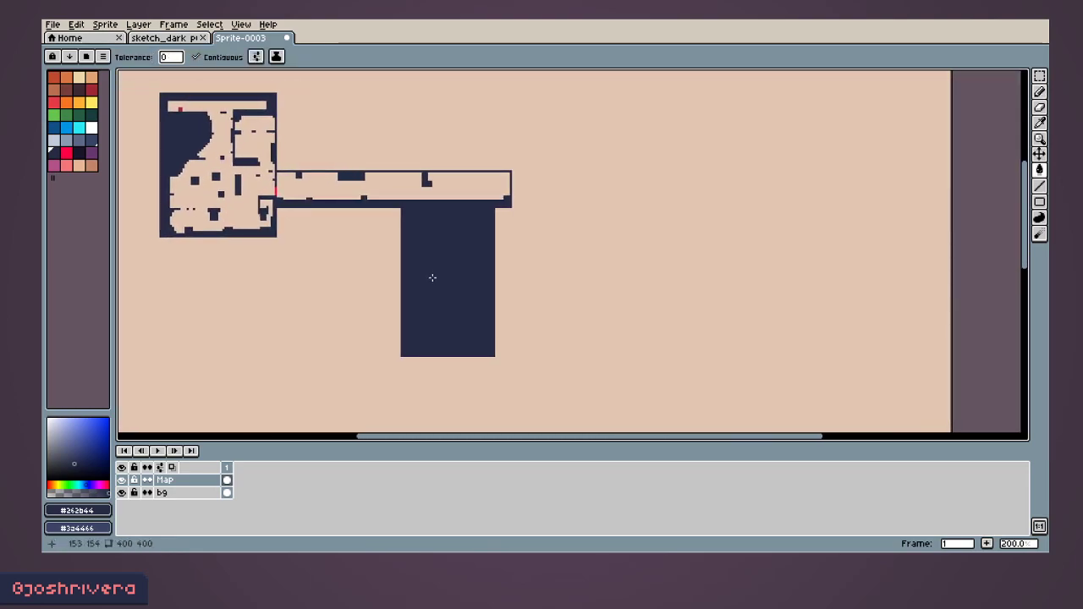
Step: Carve a diagonal tunnel from the corridor into the filled room and split it into two branches, using a round 10 px eraser
key("b")
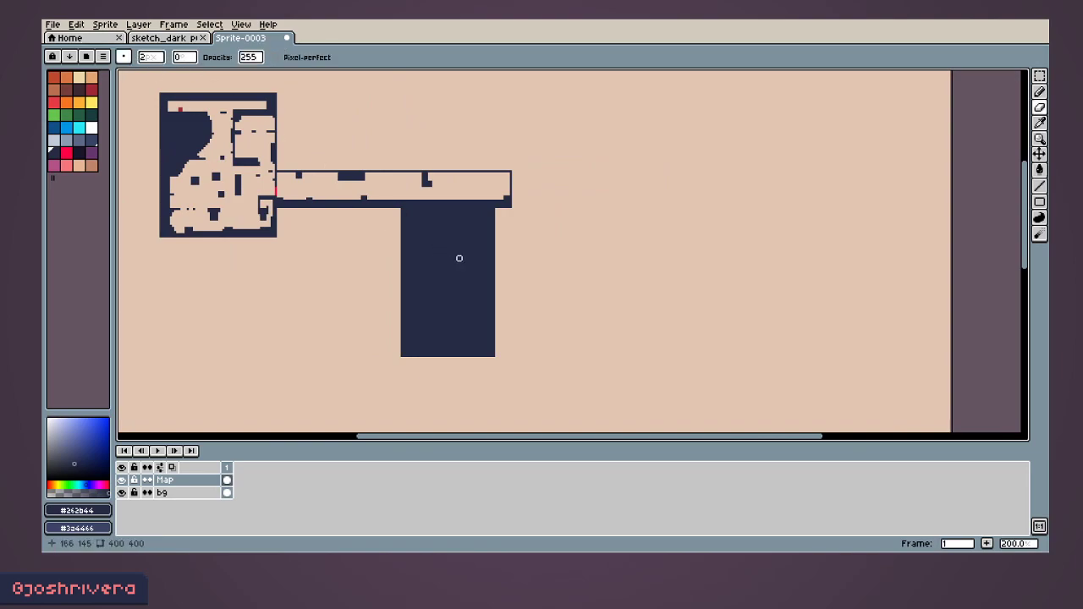
left_click(123, 56)
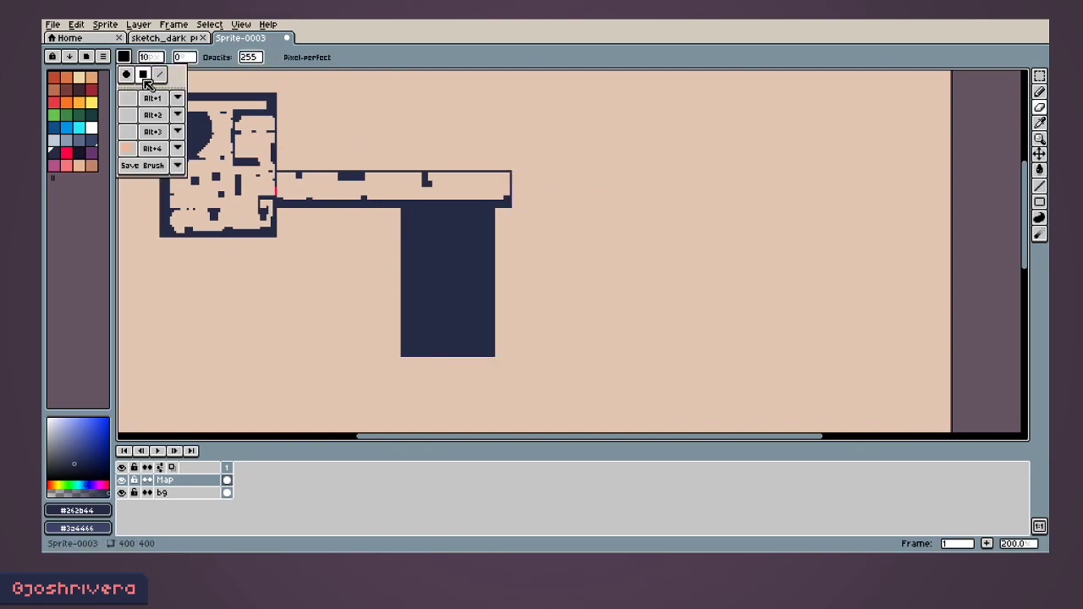
left_click(126, 74)
scroll(415, 232, "up", 2)
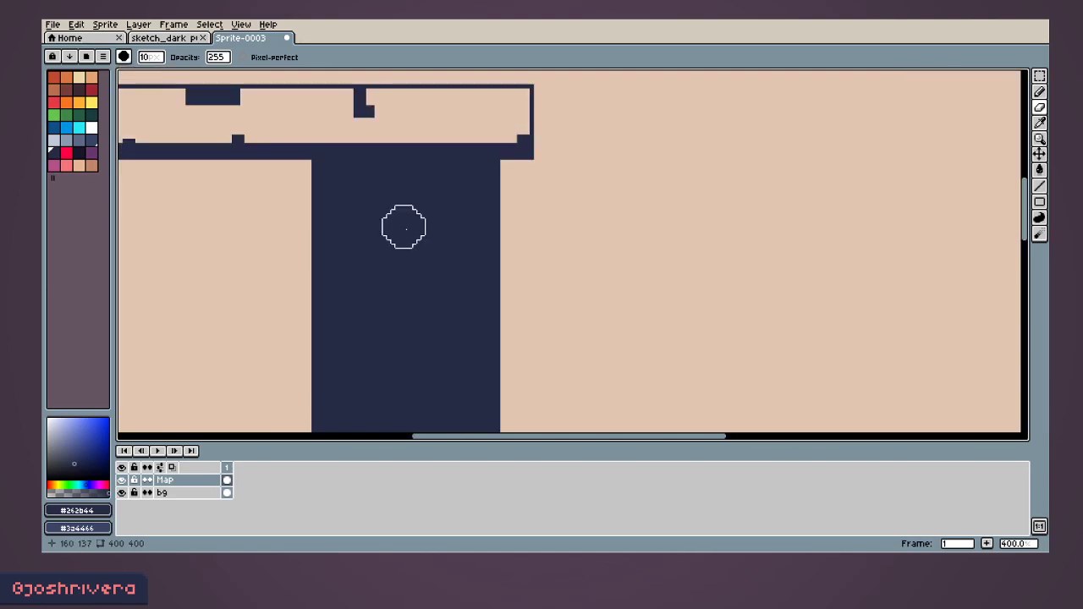
mouse_move(435, 162)
left_mouse_down()
mouse_move(350, 288)
mouse_move(354, 341)
left_mouse_up()
mouse_move(404, 242)
left_mouse_down()
mouse_move(403, 265)
mouse_move(430, 314)
mouse_move(429, 359)
left_mouse_up()
Step: Open a gap in the tall room's left wall and carve a curved tunnel into its lower part with a 7 px eraser
middle_click_drag(423, 372, 444, 233)
scroll(411, 251, "down", 3, "ctrl")
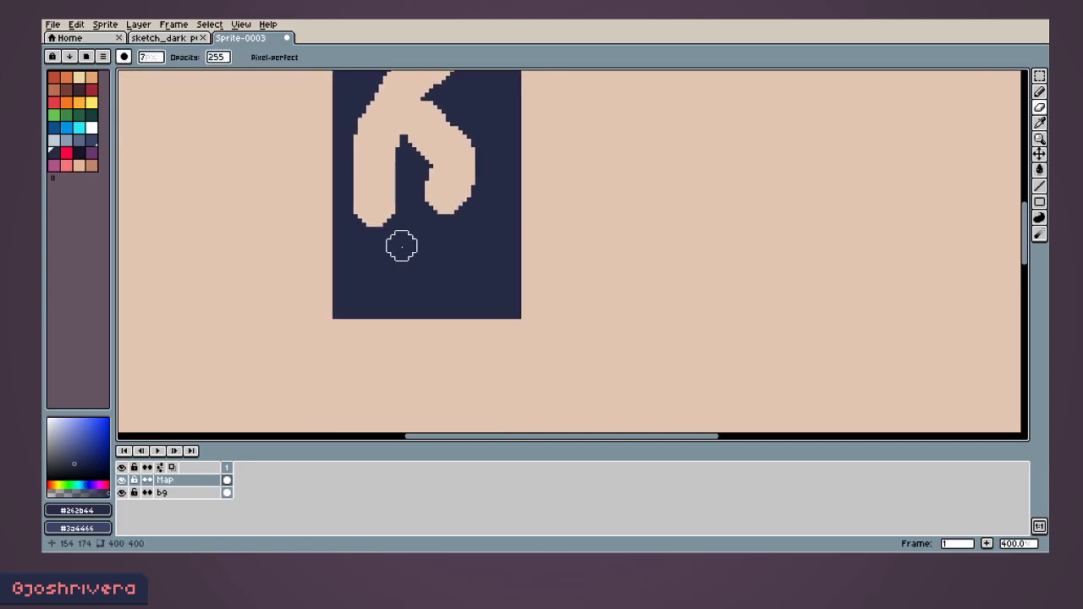
left_click(336, 169)
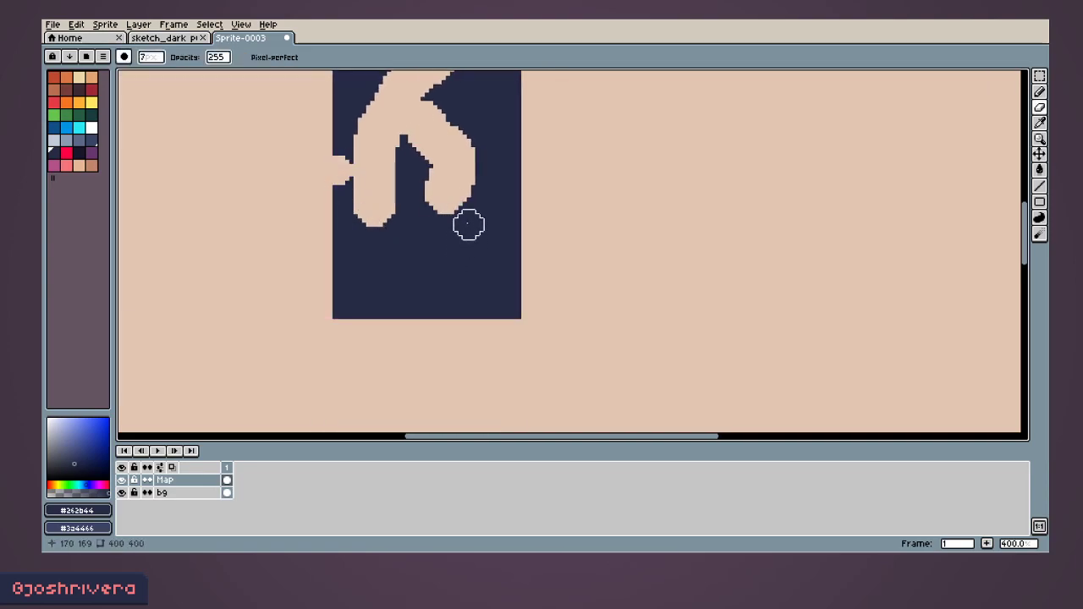
mouse_move(482, 197)
left_mouse_down()
mouse_move(483, 229)
mouse_move(426, 261)
mouse_move(357, 262)
left_mouse_up()
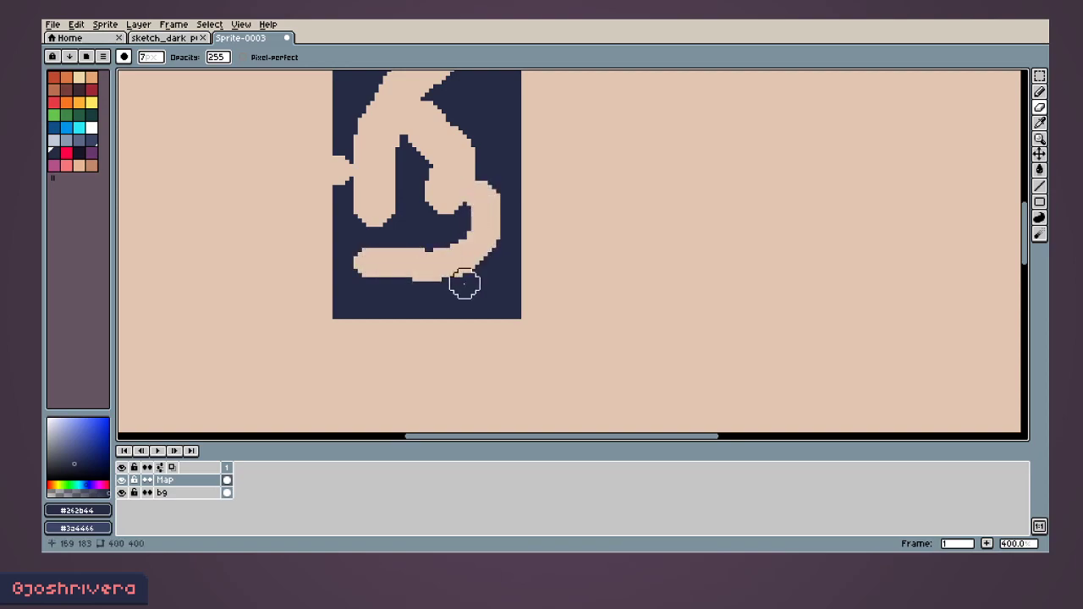
Step: Carve a narrow side tunnel from the second branch toward the tall room's right wall with a 4 px eraser
scroll(488, 271, "down", 2)
middle_click_drag(478, 208, 436, 244)
scroll(435, 236, "down", 3, "ctrl")
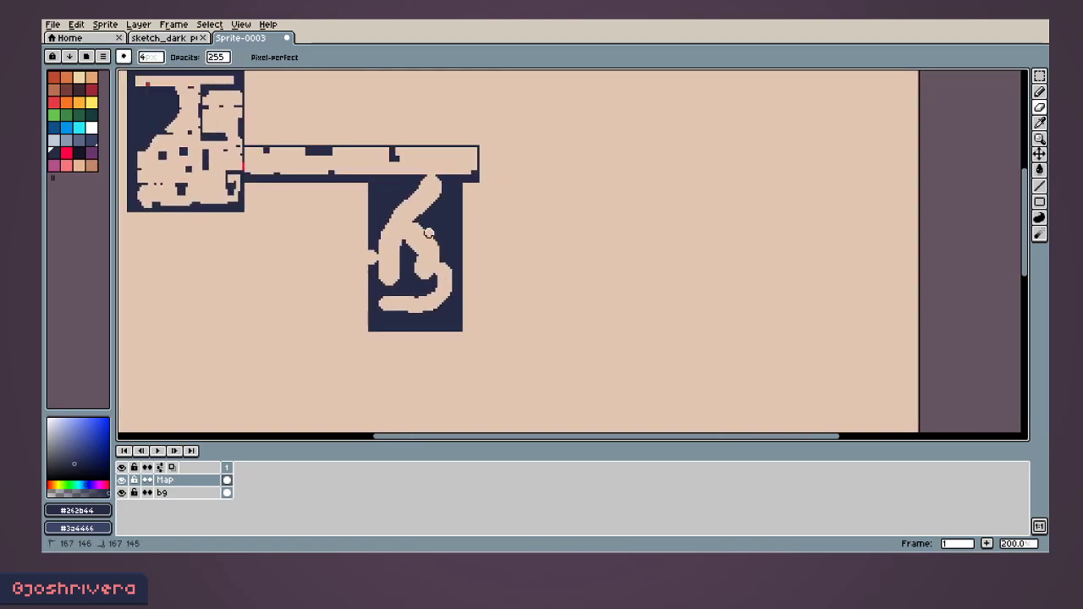
scroll(453, 224, "down", 1)
scroll(423, 252, "up", 3)
middle_click_drag(423, 251, 483, 220)
Step: Draw a 1 px wide, about 4 px tall door in the tall room's left wall gap, using the existing door's red
middle_click_drag(247, 222, 244, 297)
key("b")
left_click(180, 125, "alt")
scroll(406, 307, "down", 2)
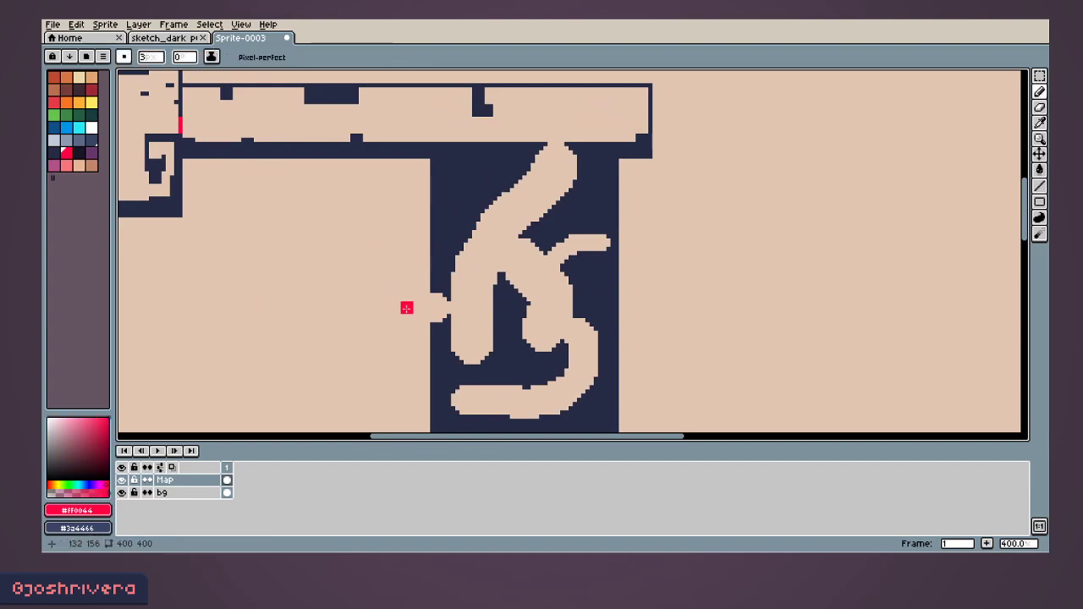
scroll(414, 307, "up", 4)
scroll(421, 307, "down", 3)
scroll(419, 308, "down", 1)
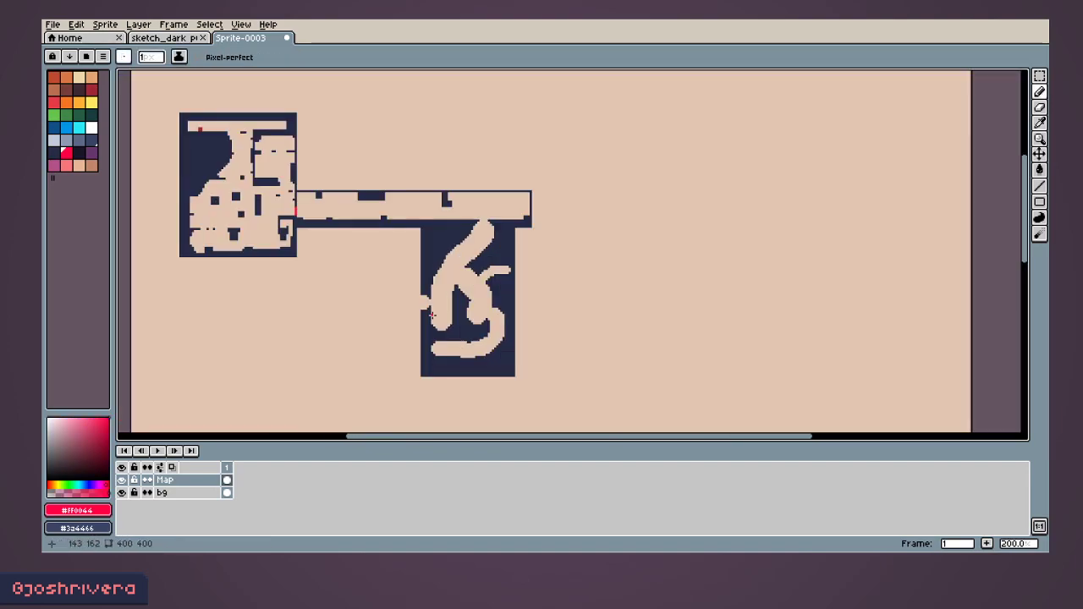
scroll(415, 296, "up", 4)
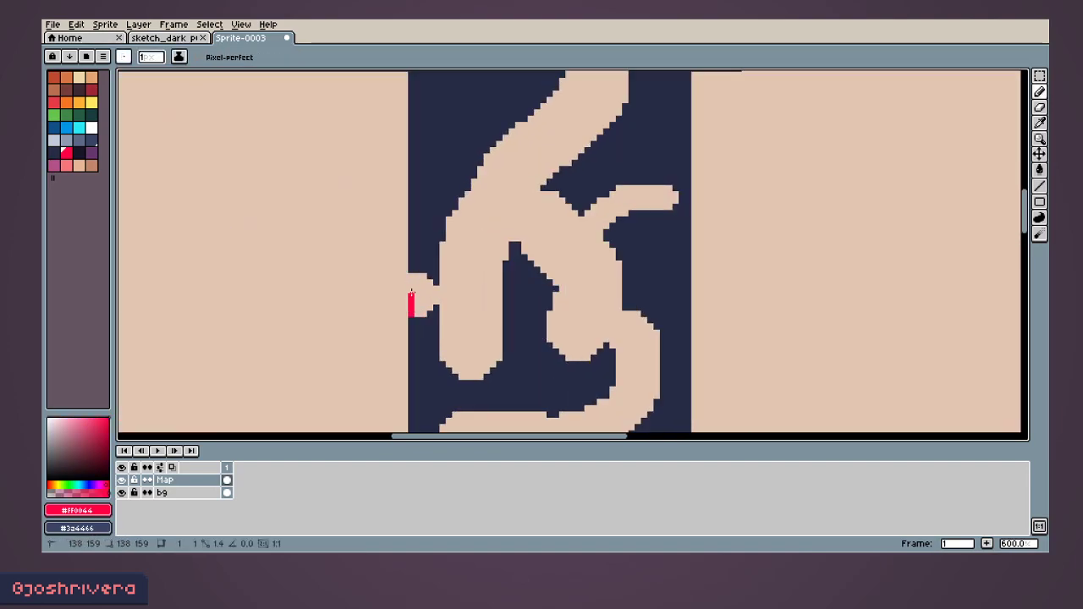
Step: Square off the passage behind the left door, close the wall gap above it in navy and erase the leftover ceiling pixels
key("e")
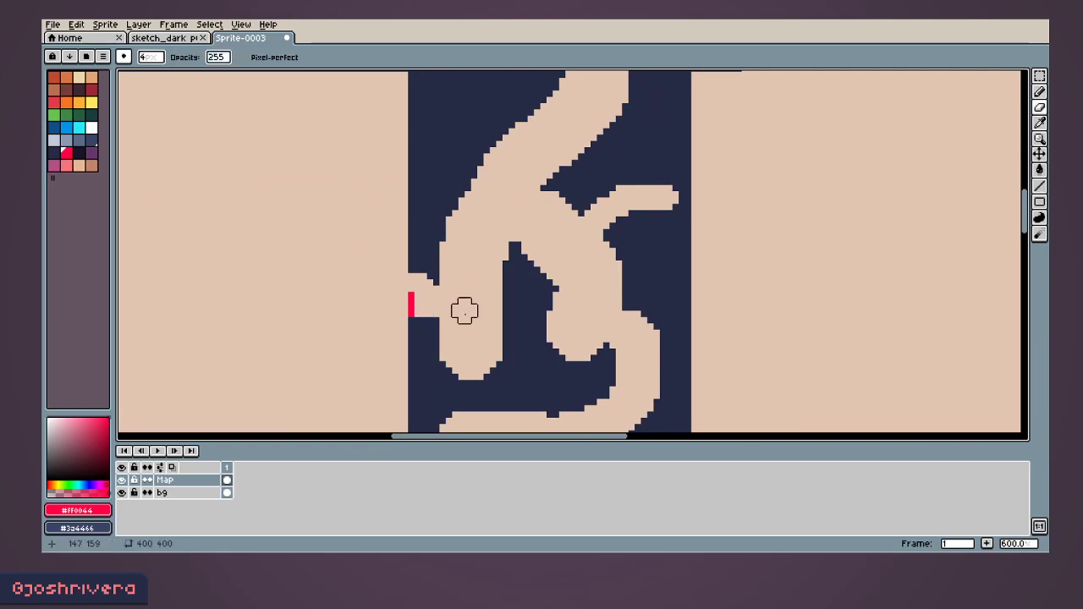
middle_click_drag(471, 339, 440, 381)
key("b")
left_click(386, 308, "alt")
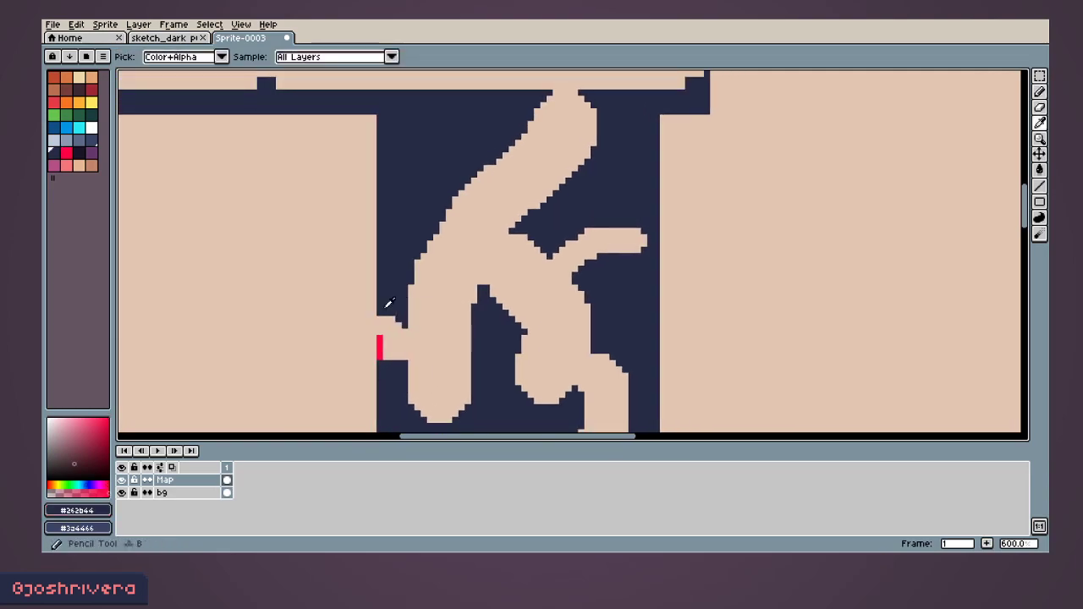
left_click(380, 320)
left_click(381, 329)
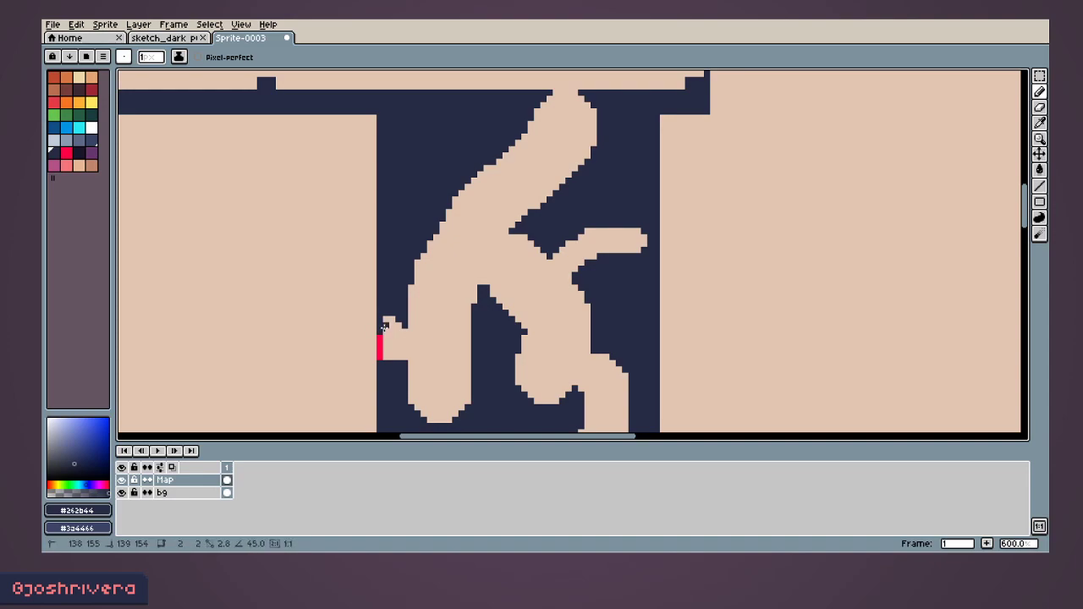
key("e")
left_click(401, 321)
Step: Extend the floor beside the left door with a 1 px navy ledge and add a small bump on the central pillar's left side
scroll(460, 321, "down", 2)
middle_click_drag(485, 310, 350, 316)
scroll(416, 307, "up", 1)
key("b")
scroll(288, 374, "up", 1)
middle_click_drag(288, 375, 370, 329)
scroll(370, 329, "down", 1)
left_click_drag(340, 339, 344, 337)
middle_click_drag(468, 283, 403, 332)
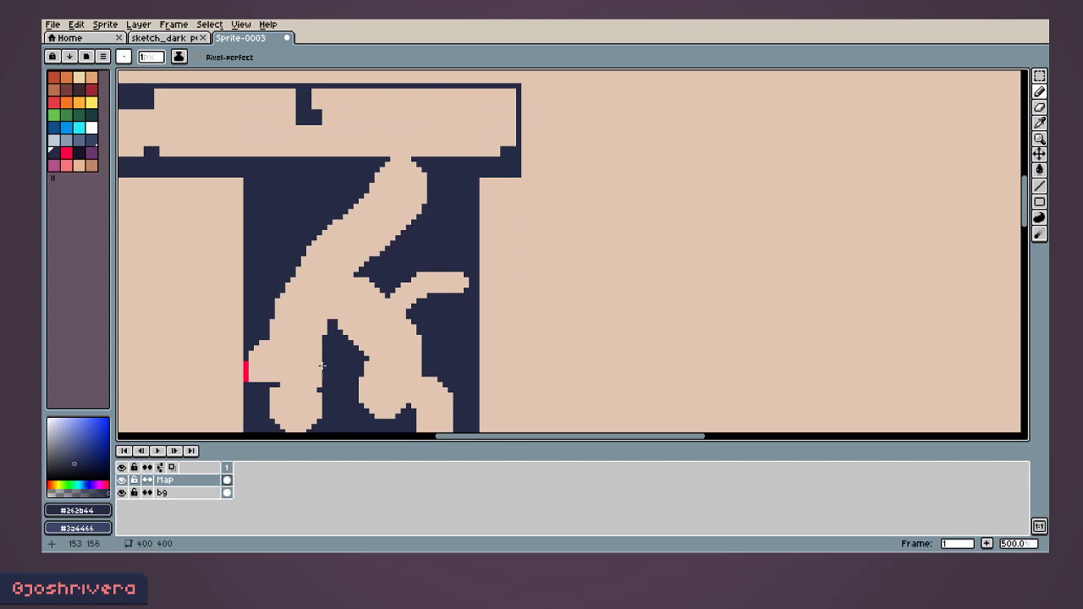
Step: Add 1 px navy bumps along the pillar and curved tunnel walls, and a ledge at the tunnel's lower bend
middle_click_drag(357, 330, 373, 240)
scroll(382, 318, "down", 1)
scroll(390, 277, "up", 3)
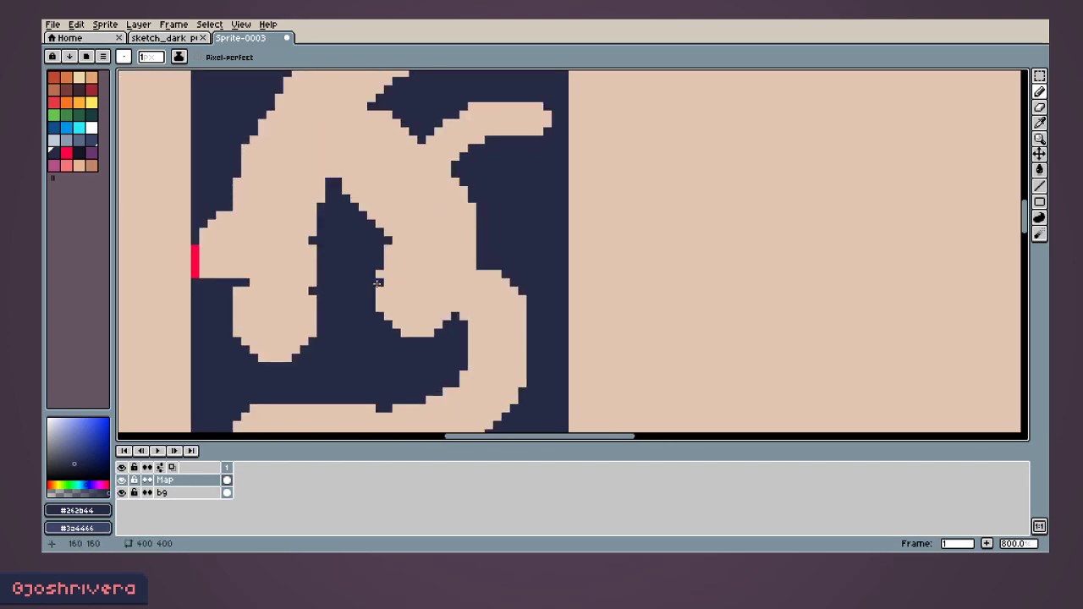
middle_click_drag(403, 332, 397, 240)
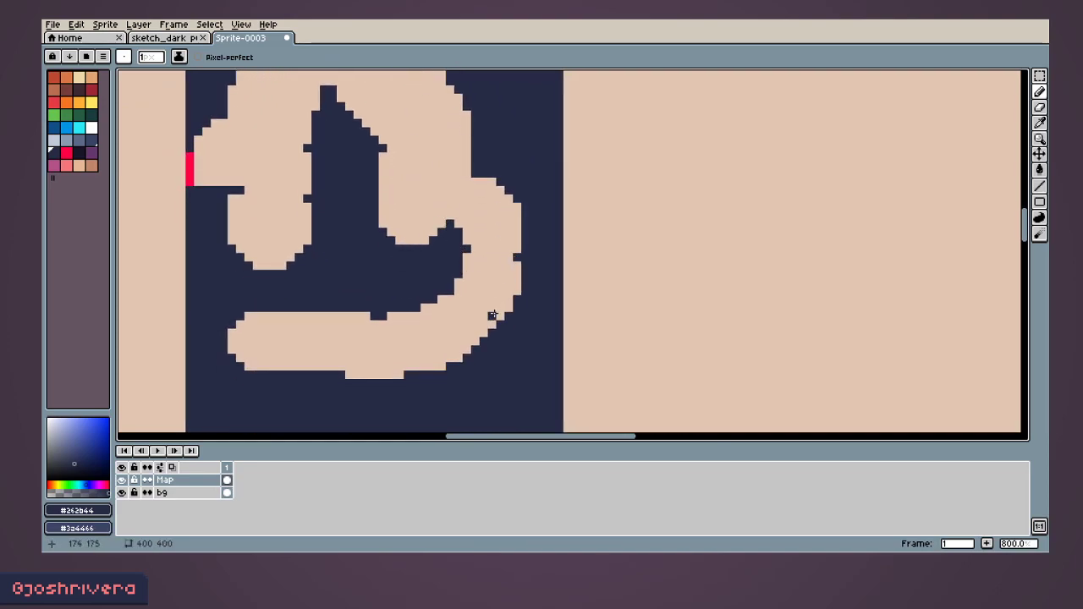
mouse_move(466, 318)
left_mouse_down()
mouse_move(464, 325)
mouse_move(496, 324)
left_mouse_up()
Step: Carve a thin passage beneath the lower tunnel, dropping from its left part and turning up at the right end, with the 4 px eraser
key("e")
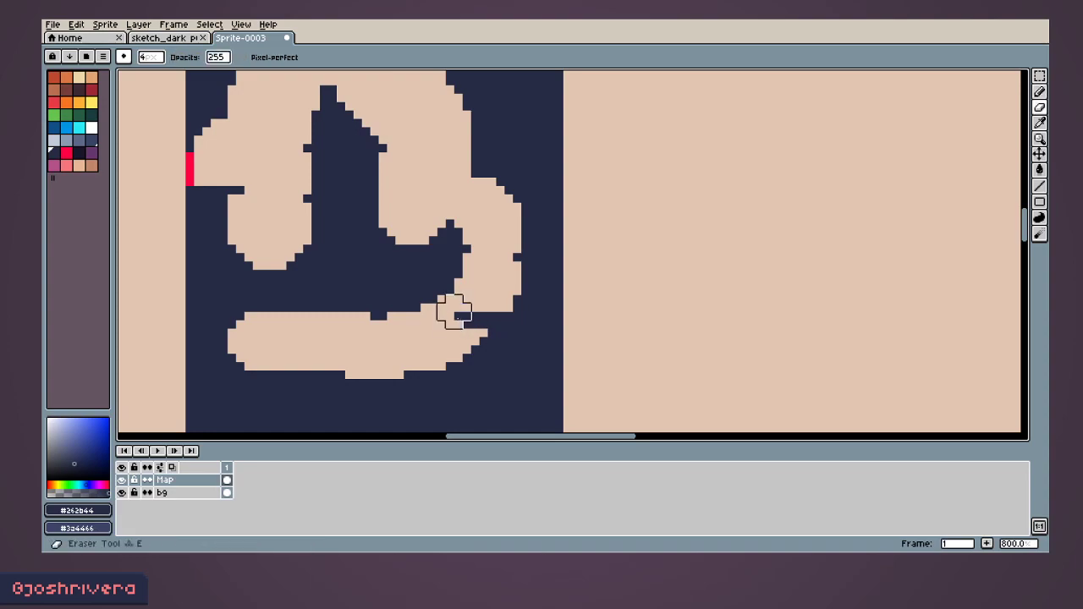
middle_click_drag(376, 349, 421, 280)
scroll(421, 280, "down", 1)
mouse_move(366, 317)
left_mouse_down()
mouse_move(378, 338)
mouse_move(530, 339)
mouse_move(530, 321)
mouse_move(515, 331)
left_mouse_up()
scroll(431, 296, "down", 1)
scroll(416, 273, "up", 2)
middle_click_drag(495, 269, 387, 278)
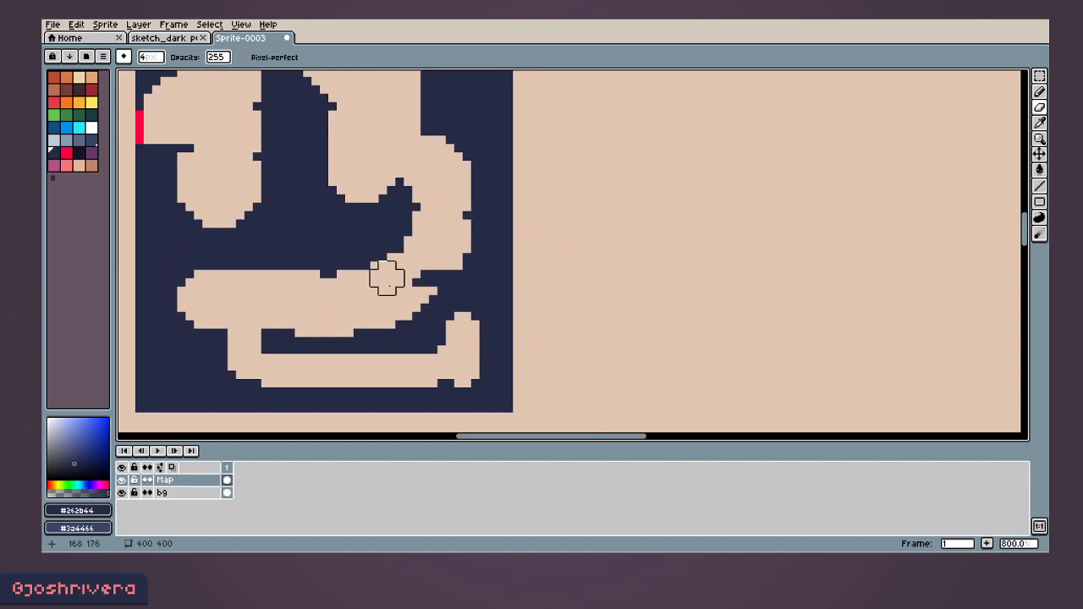
Step: Add 1 px navy ledges and a floating platform in the tunnel branch right of the central pillar
scroll(387, 278, "up", 5)
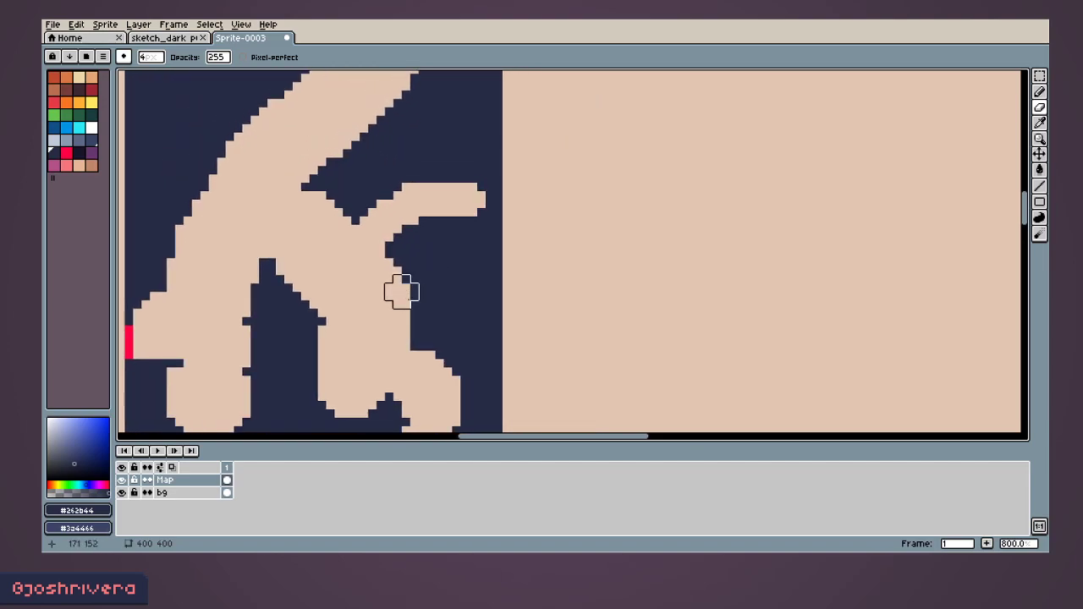
key("b")
left_click_drag(387, 321, 404, 318)
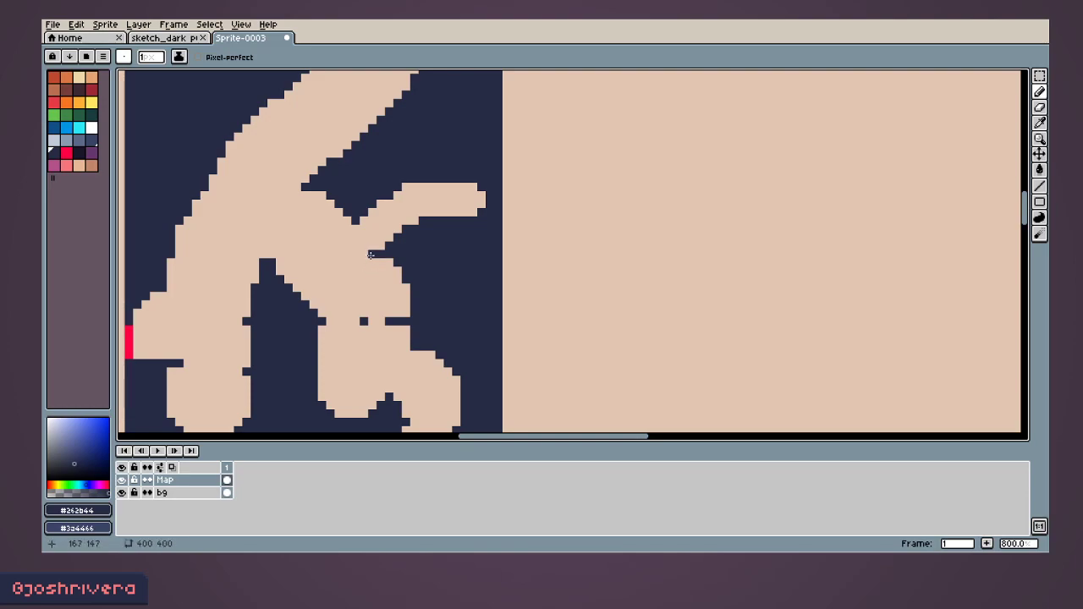
middle_click_drag(451, 232, 468, 263)
Step: Draw a red door in the tall room's right wall and open the side tunnel up to it with a 1 px eraser
middle_click_drag(194, 354, 277, 335)
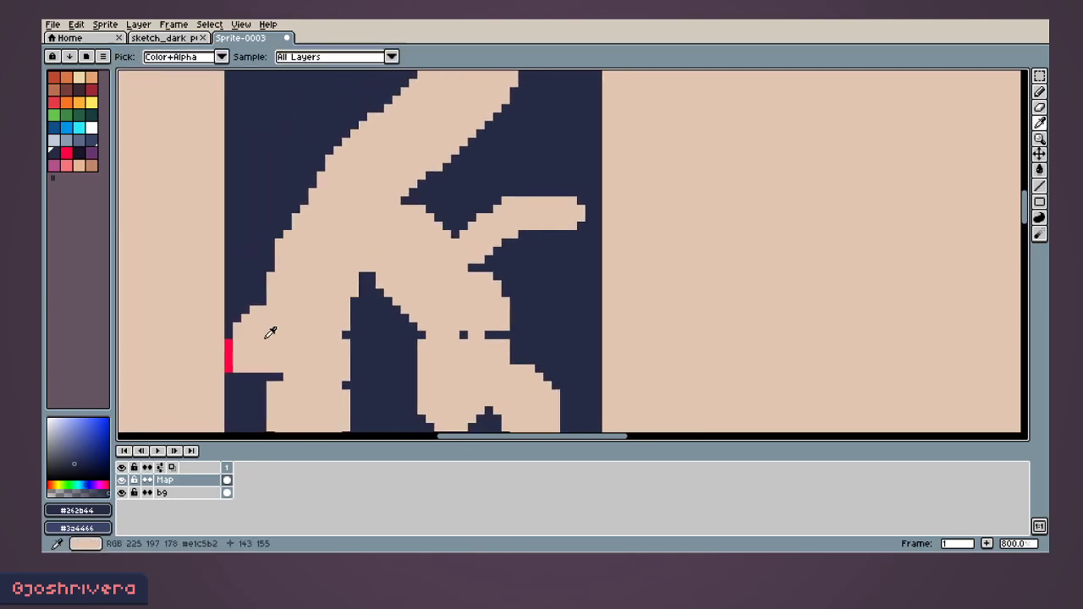
left_click(229, 347, "alt")
middle_click_drag(580, 217, 438, 249)
left_click_drag(449, 242, 454, 259)
key("e")
key("minus")
key("minus")
key("minus")
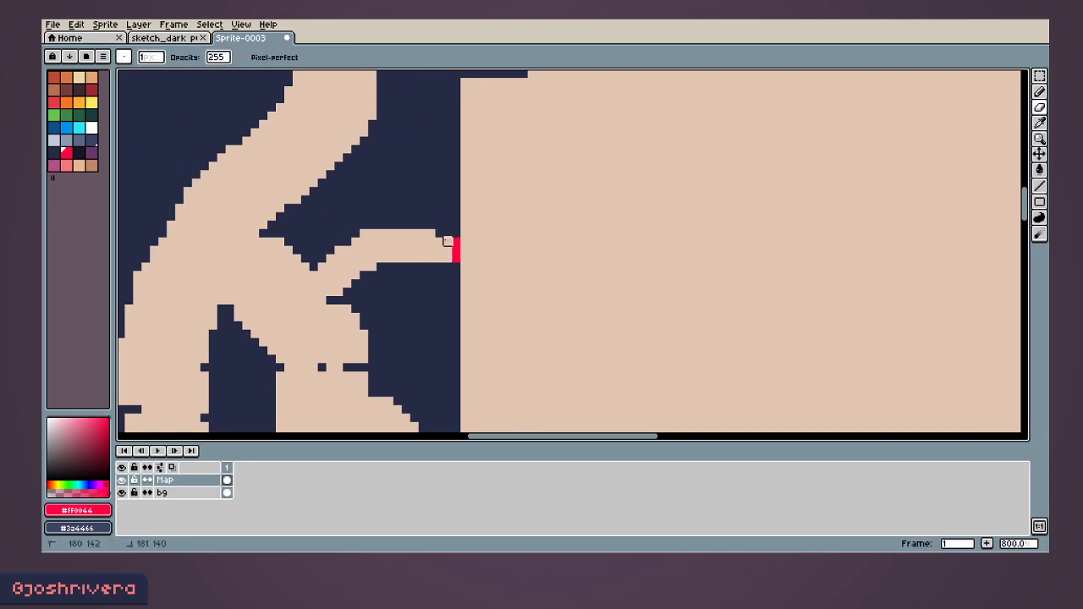
Step: Outline a large room in 1 px navy lines to the right of the new door, with slanted left walls and a cut lower right corner
scroll(439, 232, "down", 3)
middle_click_drag(457, 253, 429, 241)
key("b")
left_click(415, 214, "alt")
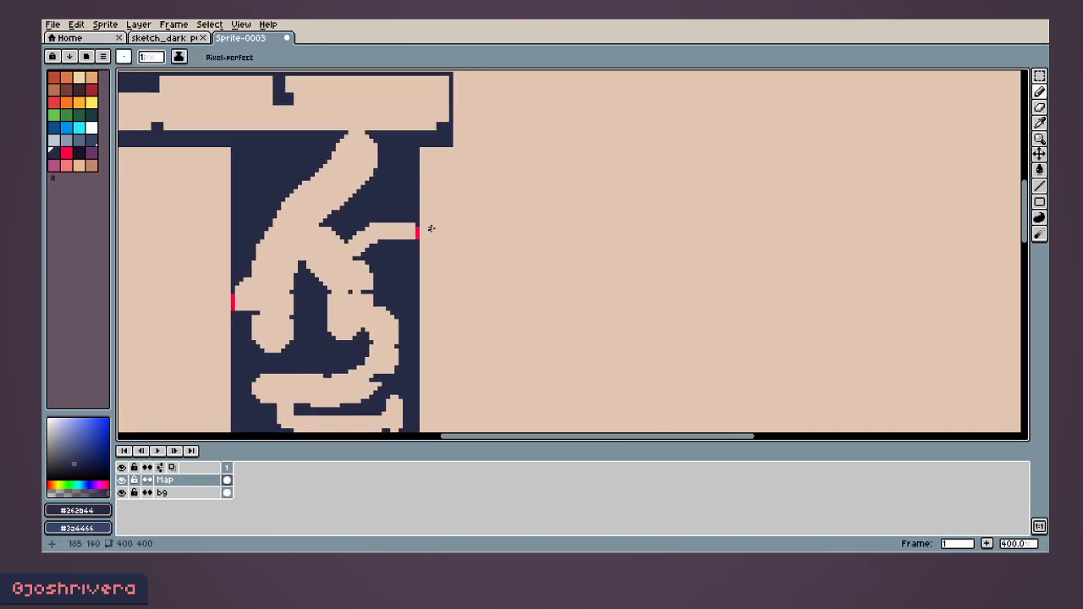
mouse_move(423, 220)
left_mouse_down()
mouse_move(430, 181)
mouse_move(620, 182)
left_mouse_up()
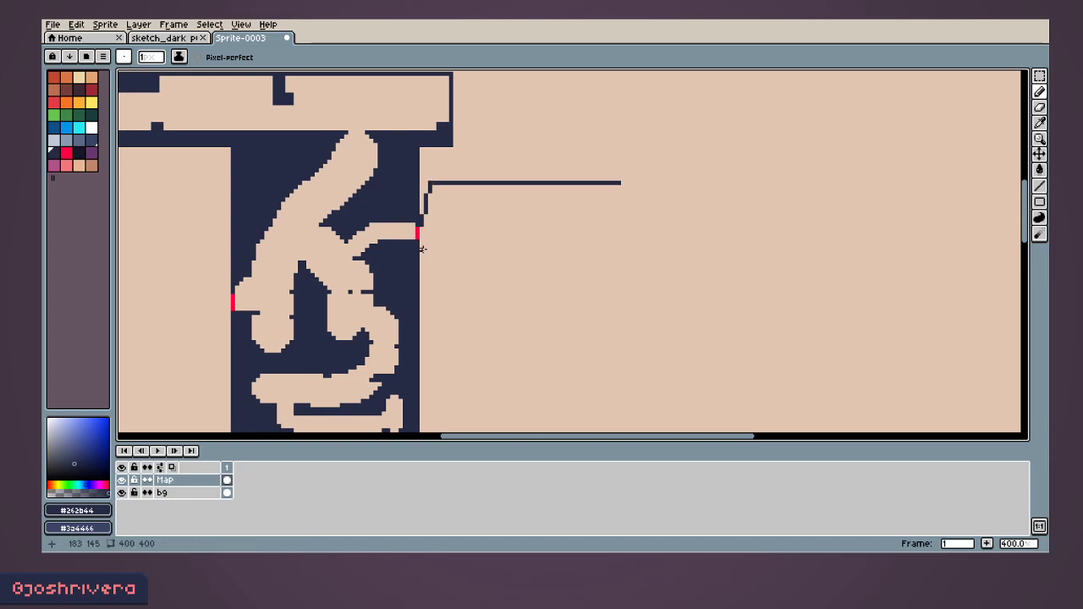
mouse_move(444, 262)
left_mouse_down()
mouse_move(477, 331)
mouse_move(443, 319)
mouse_move(441, 382)
mouse_move(682, 383)
mouse_move(810, 280)
mouse_move(803, 270)
mouse_move(741, 327)
left_mouse_up()
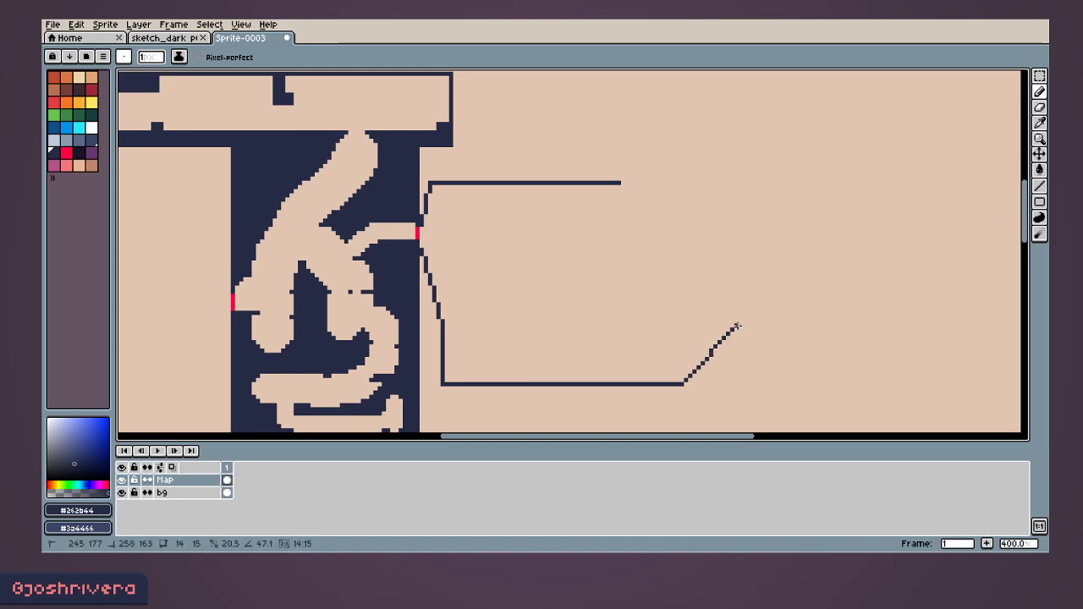
left_click(741, 325, "shift")
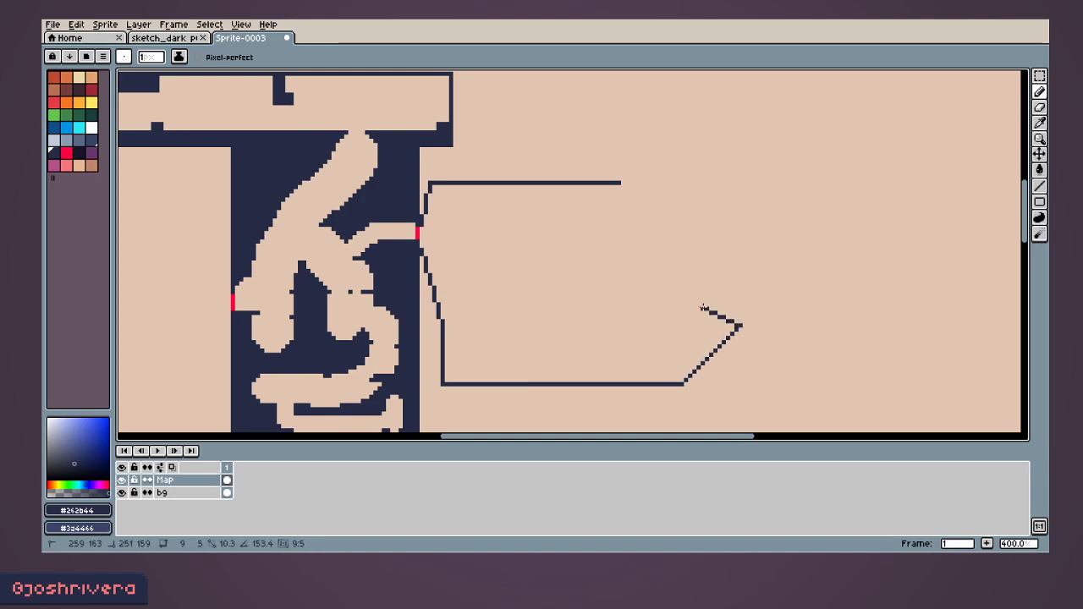
left_click(741, 270, "shift")
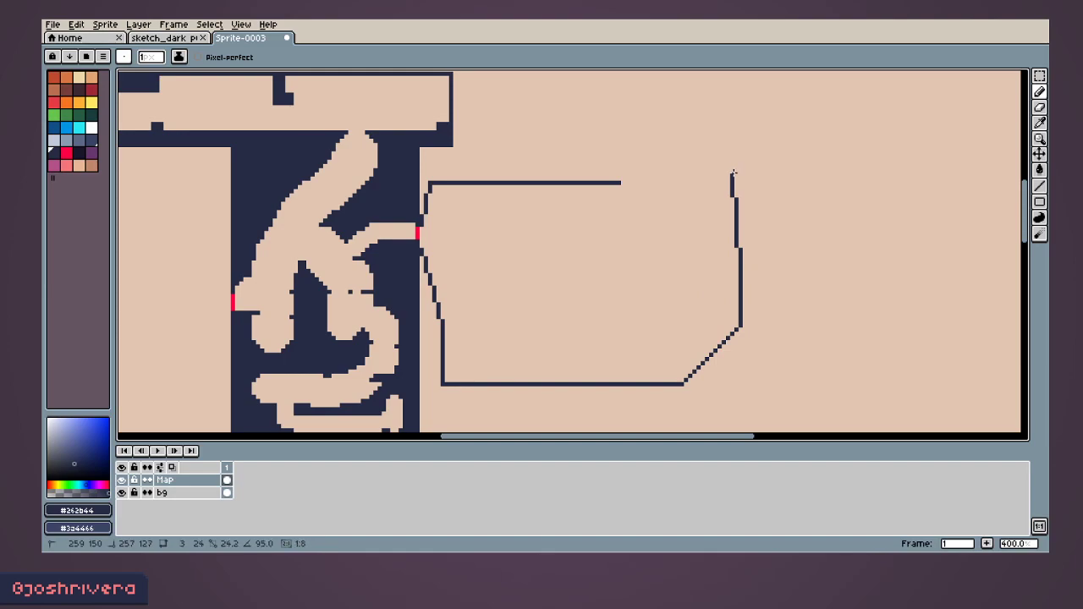
left_click(736, 178, "shift")
left_click(606, 179, "shift")
Step: Outline a square room about 62 × 62 px in 1 px navy lines below the first detailed room
scroll(581, 239, "down", 3)
middle_click_drag(514, 271, 572, 262)
scroll(574, 261, "up", 1)
middle_click_drag(527, 228, 547, 257)
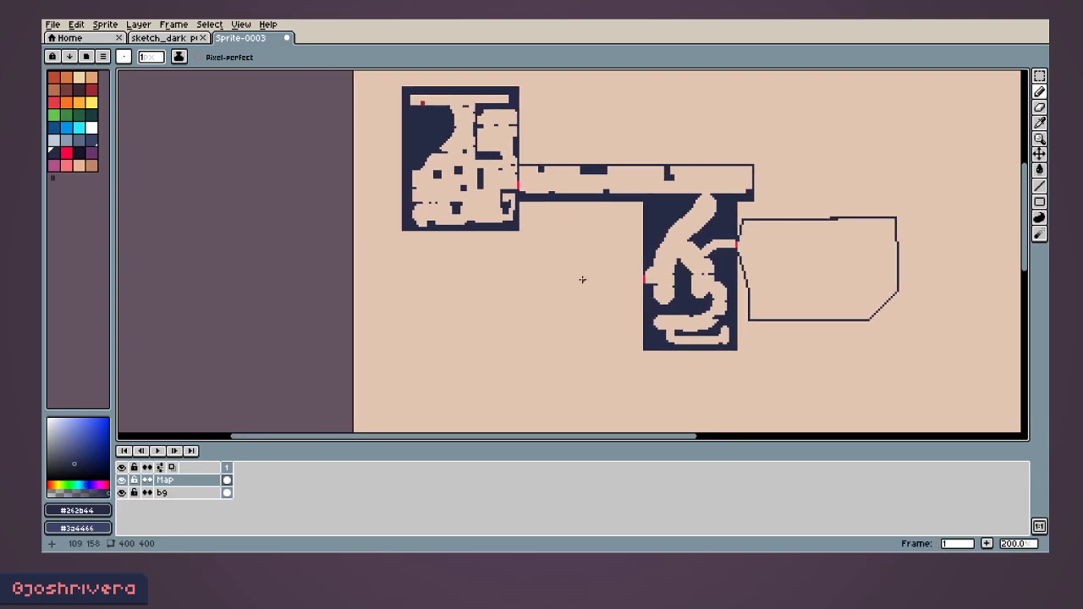
middle_click_drag(497, 300, 498, 255)
scroll(447, 210, "up", 1)
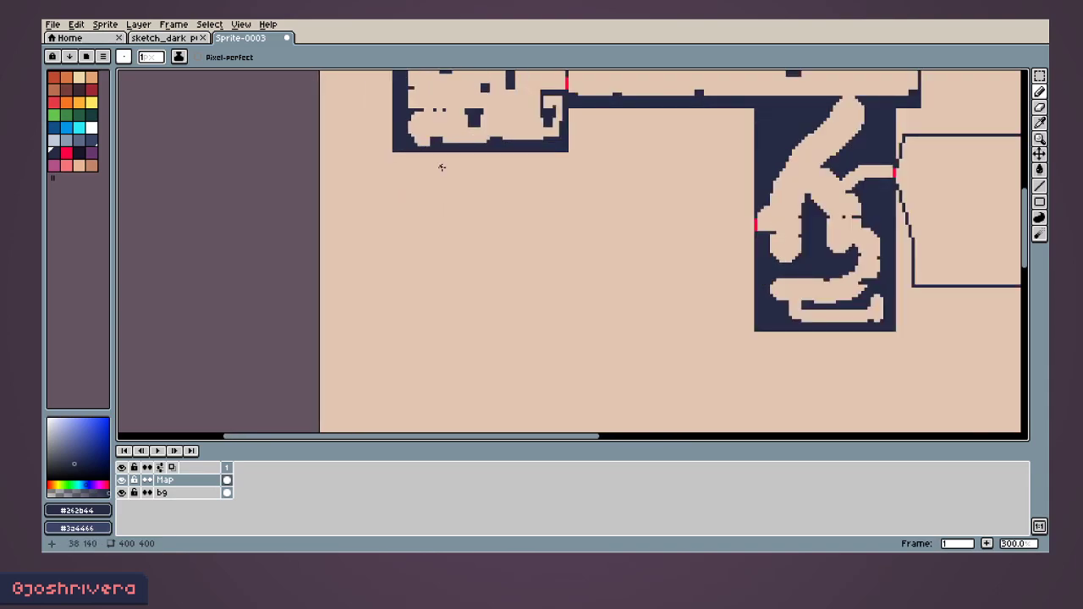
left_click(440, 361, "shift")
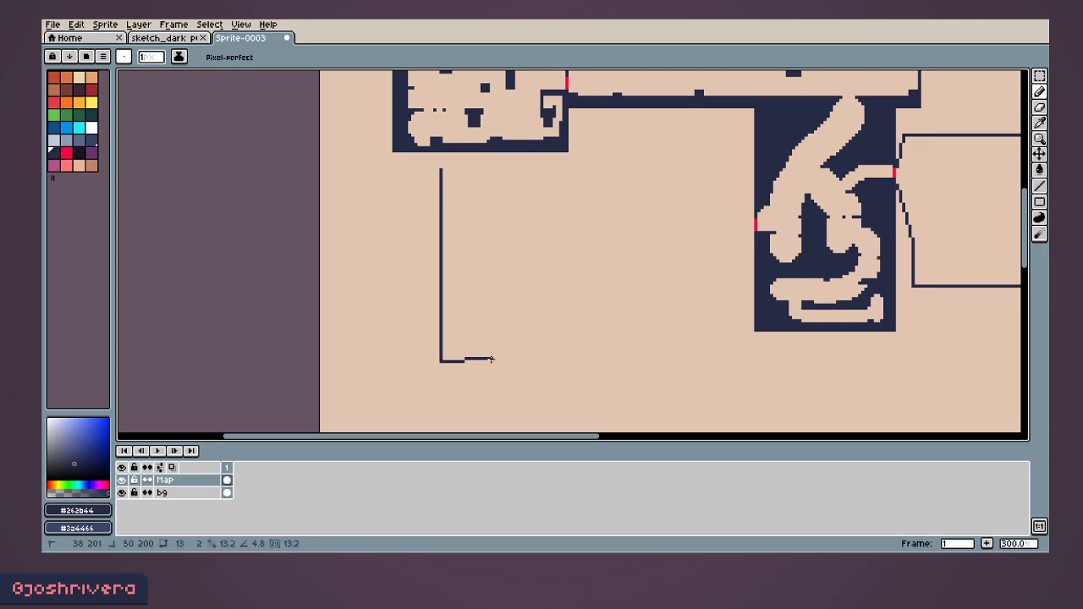
left_click(636, 362, "shift")
left_click(636, 167, "shift")
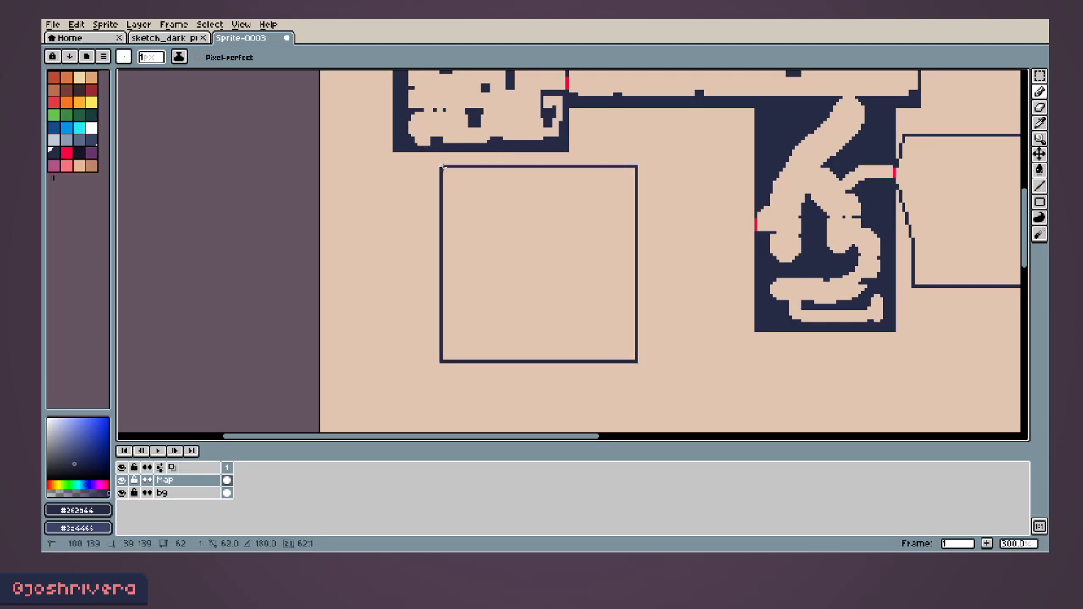
left_click(441, 167, "shift")
Step: Duplicate the square room outline four times: diagonally below it, beneath the tall tunnel room, above the corridor, and above the slanted right room
key("m")
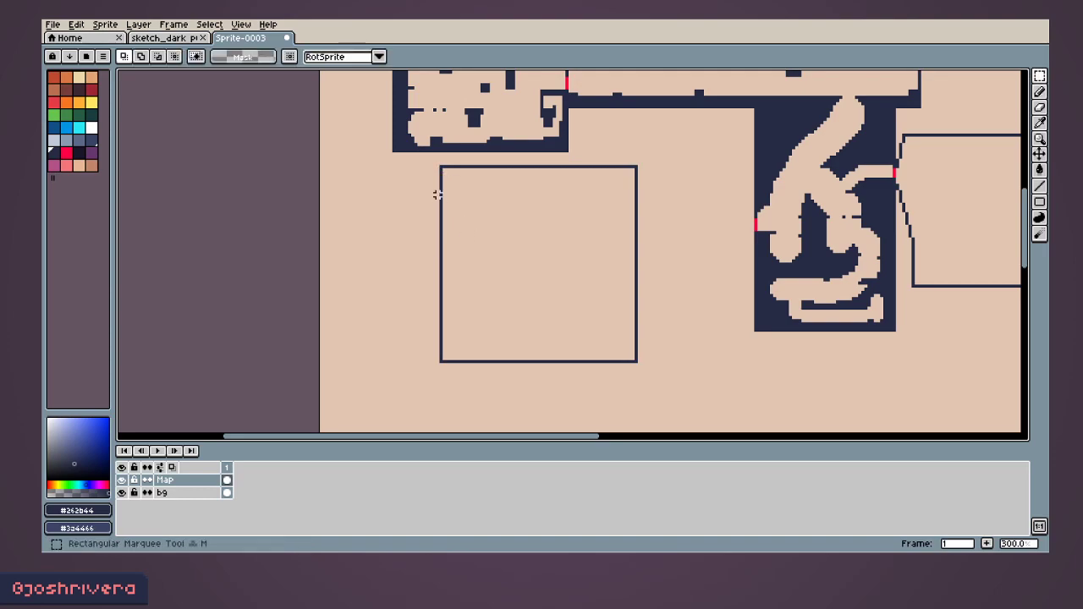
left_click_drag(431, 158, 652, 396)
middle_click_drag(682, 391, 556, 222)
left_click_drag(507, 185, 586, 349, "ctrl")
scroll(586, 349, "down", 2)
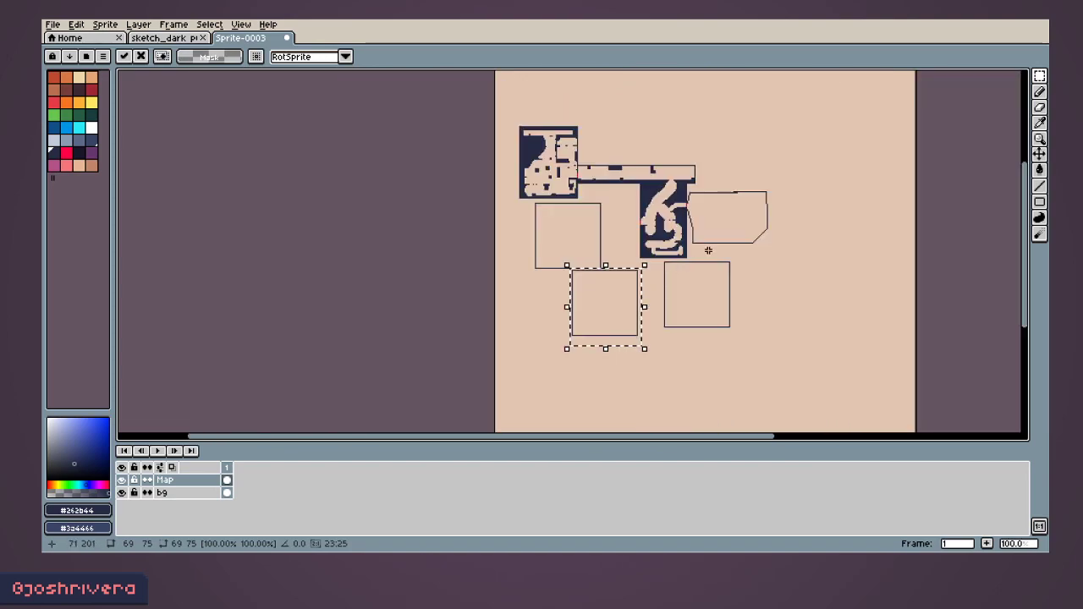
left_click_drag(492, 349, 637, 206, "ctrl")
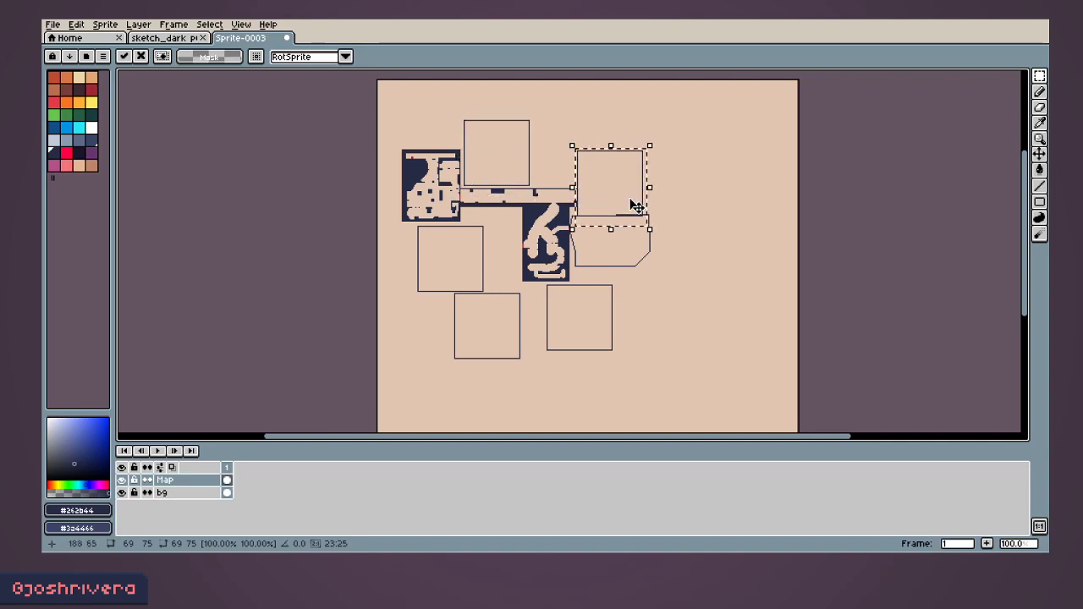
Step: Scale the copy above the right room to about 36 × 57 px and make the copy beneath the tunnel room narrower and taller
left_click_drag(649, 146, 625, 170)
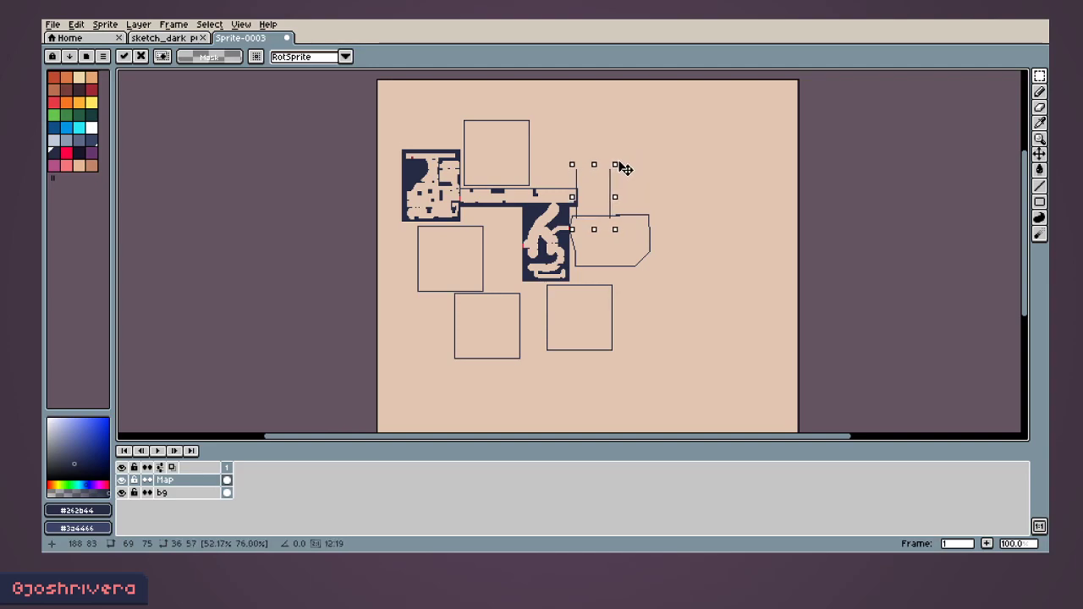
left_click_drag(617, 362, 538, 280)
left_click_drag(624, 367, 580, 385)
left_click(606, 349)
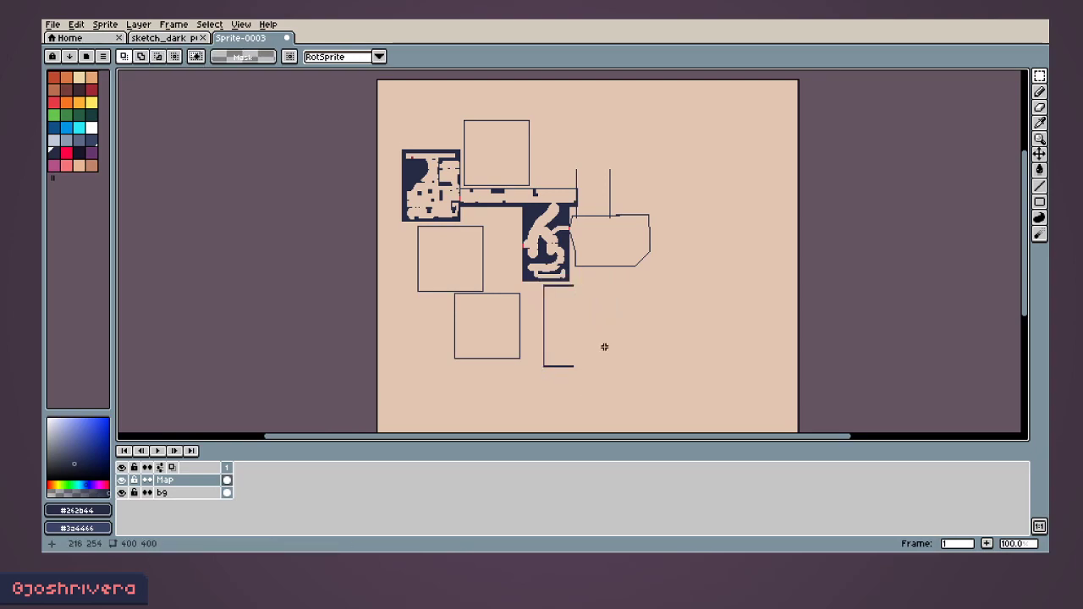
Step: Close the right side of the narrow room beneath the tunnel room with a 1 px navy line
scroll(606, 347, "up", 2)
key("b")
left_click(520, 170)
left_click(516, 412, "shift")
Step: Extend the open shaft above the slanted right room into a wider upper chamber jutting out to the right, using 1 px navy lines
scroll(516, 412, "down", 2)
scroll(523, 291, "up", 2)
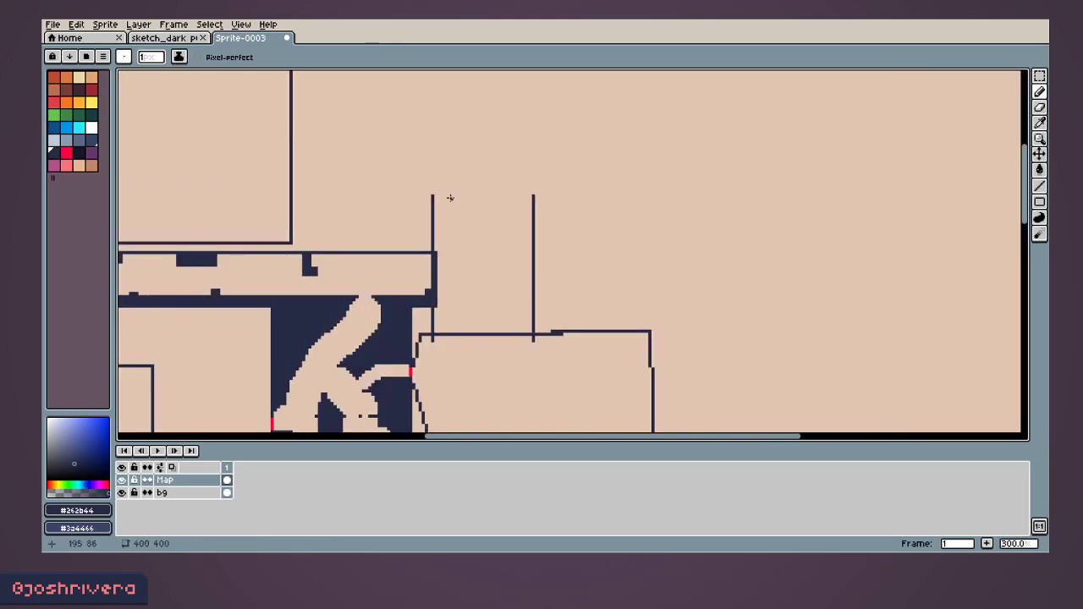
mouse_move(431, 193)
left_mouse_down()
mouse_move(423, 76)
mouse_move(622, 81)
mouse_move(625, 208)
mouse_move(535, 206)
left_mouse_up()
Step: Draw two sloping 1 px navy lines linking the tunnel room's left red door to the square room's right wall
scroll(528, 241, "down", 3)
middle_click_drag(439, 301, 503, 263)
scroll(504, 264, "up", 2)
middle_click_drag(573, 212, 528, 274)
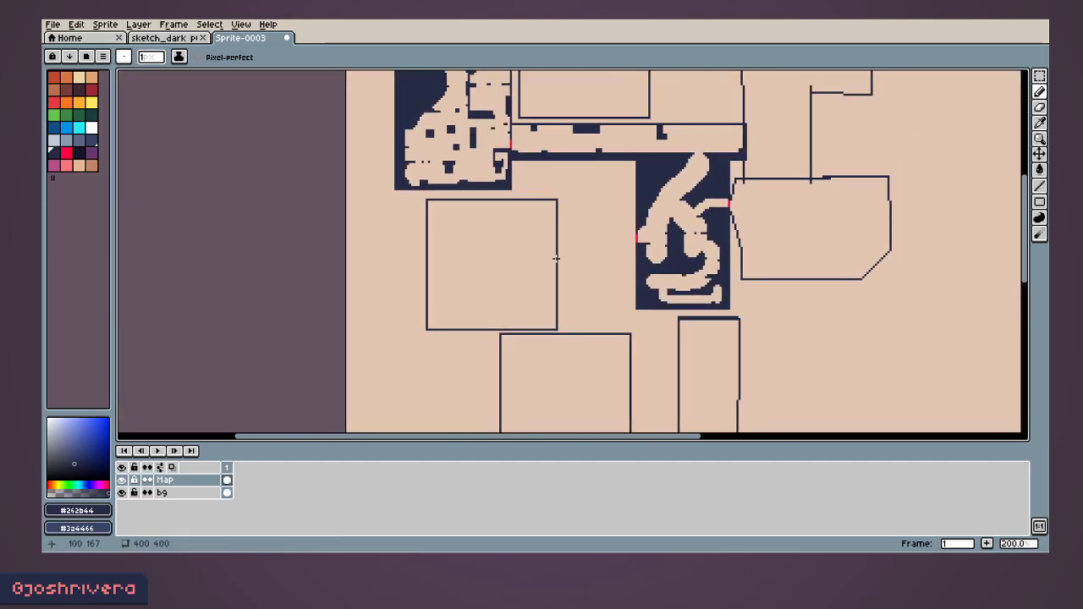
scroll(555, 258, "up", 1)
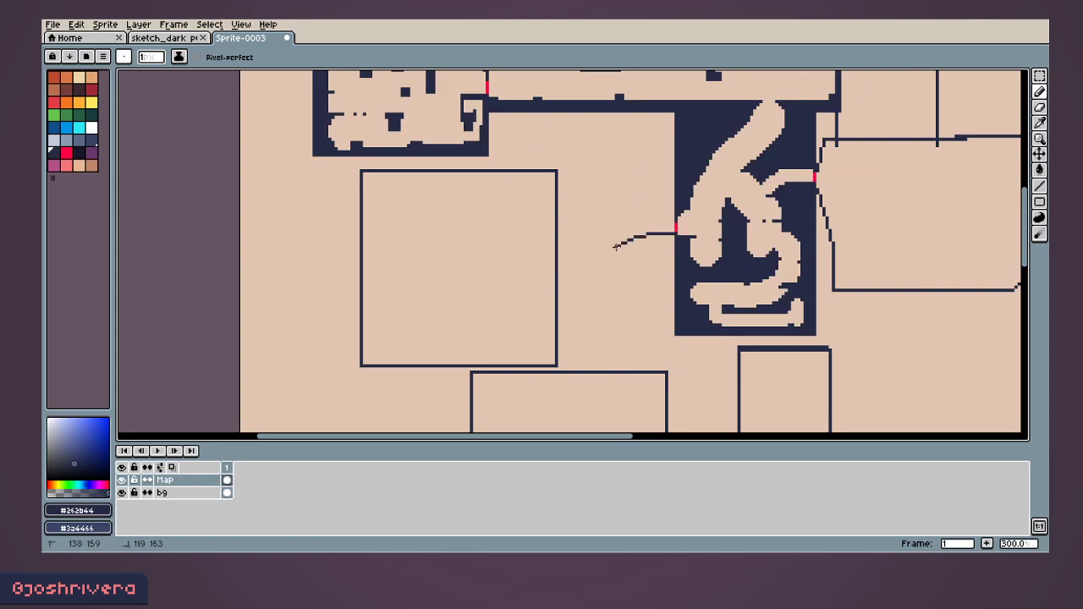
left_click_drag(592, 229, 667, 218)
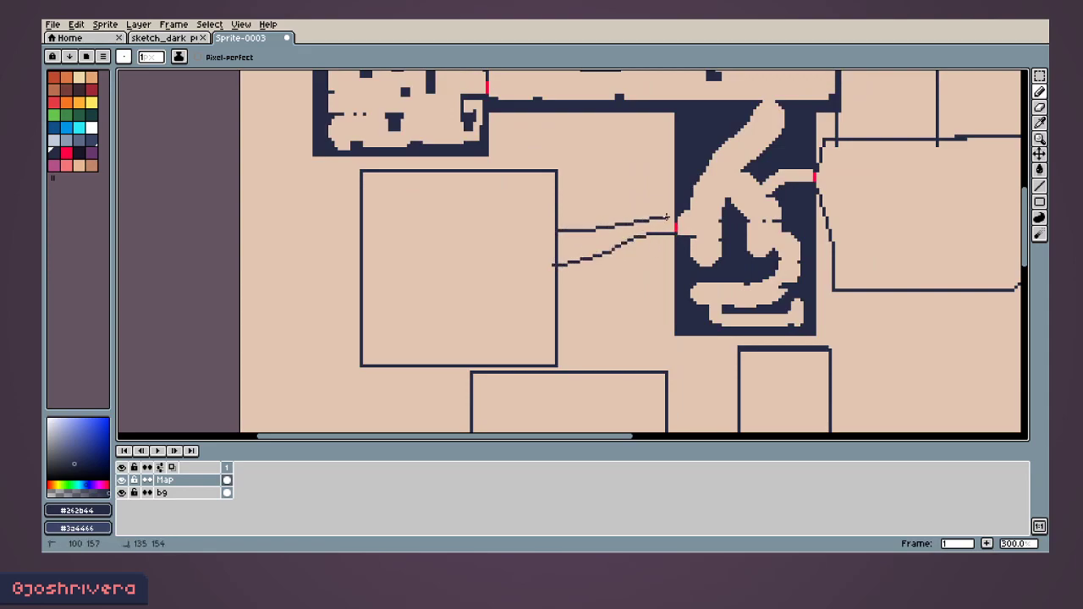
Step: Erase the square room's right wall between the two passage lines to open it to the passage
scroll(551, 245, "down", 1)
scroll(588, 242, "up", 1)
scroll(630, 238, "up", 1)
key("e")
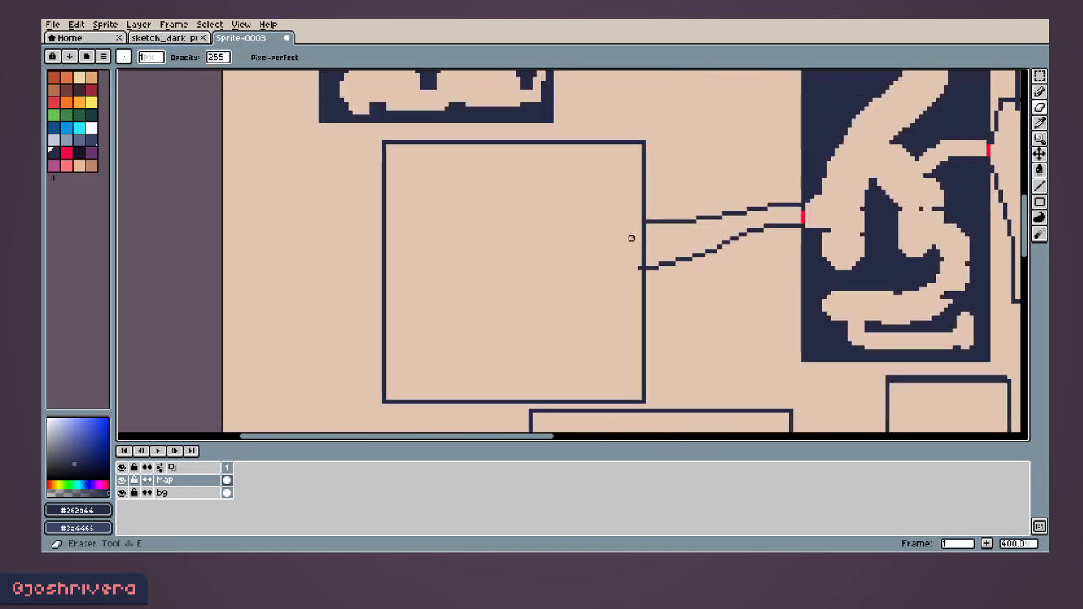
left_click_drag(641, 265, 640, 270)
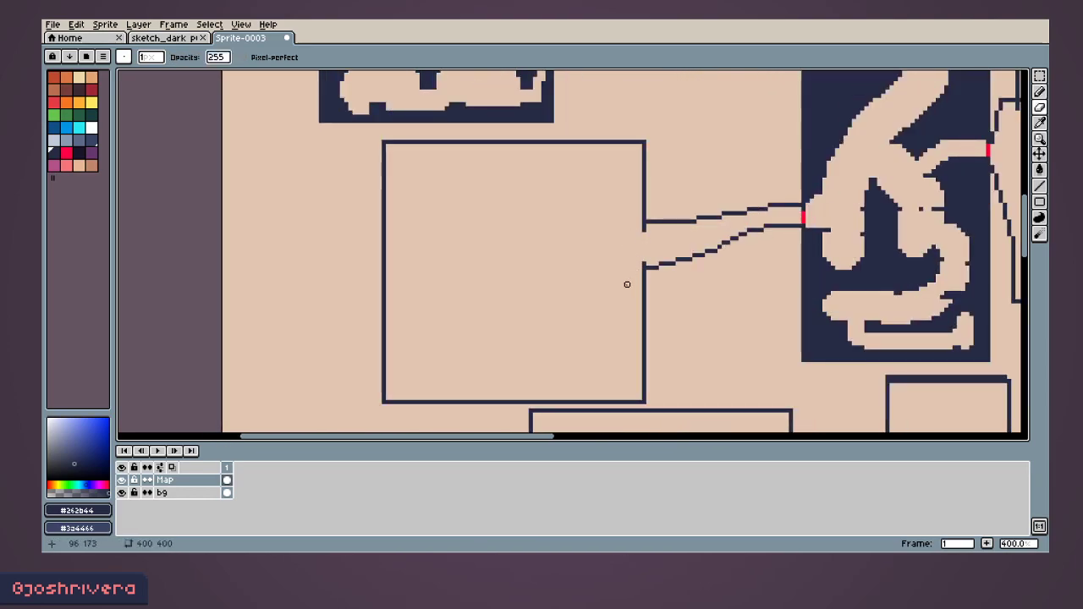
Step: Join the two square rooms with short vertical walls and erase the floor between them with a 6 px eraser
middle_click_drag(607, 313, 590, 200)
key("b")
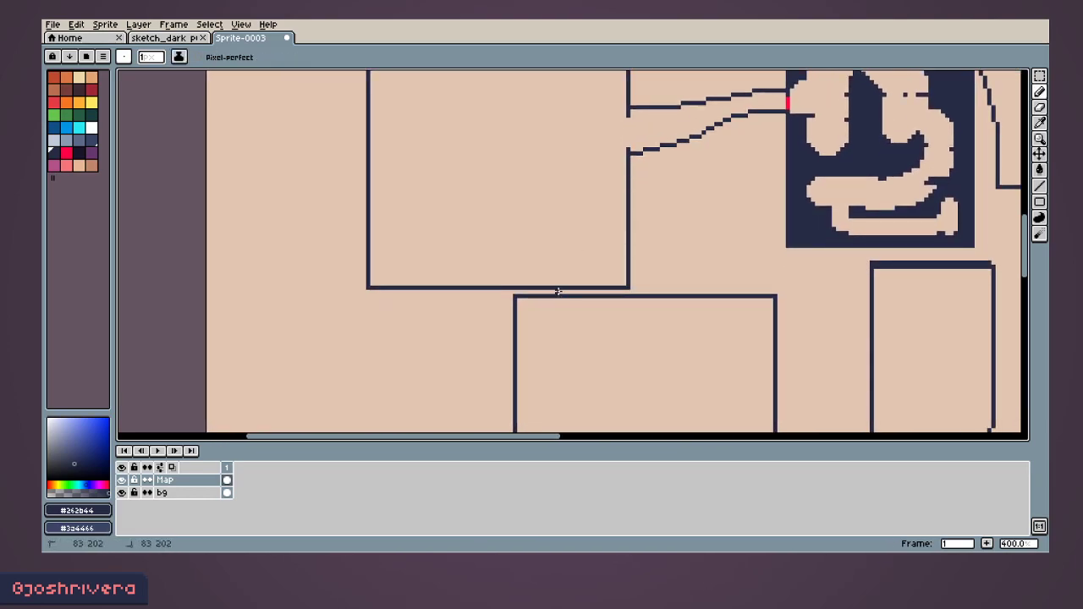
key("e")
mouse_move(571, 289)
left_mouse_down()
mouse_move(590, 284)
mouse_move(575, 278)
left_mouse_up()
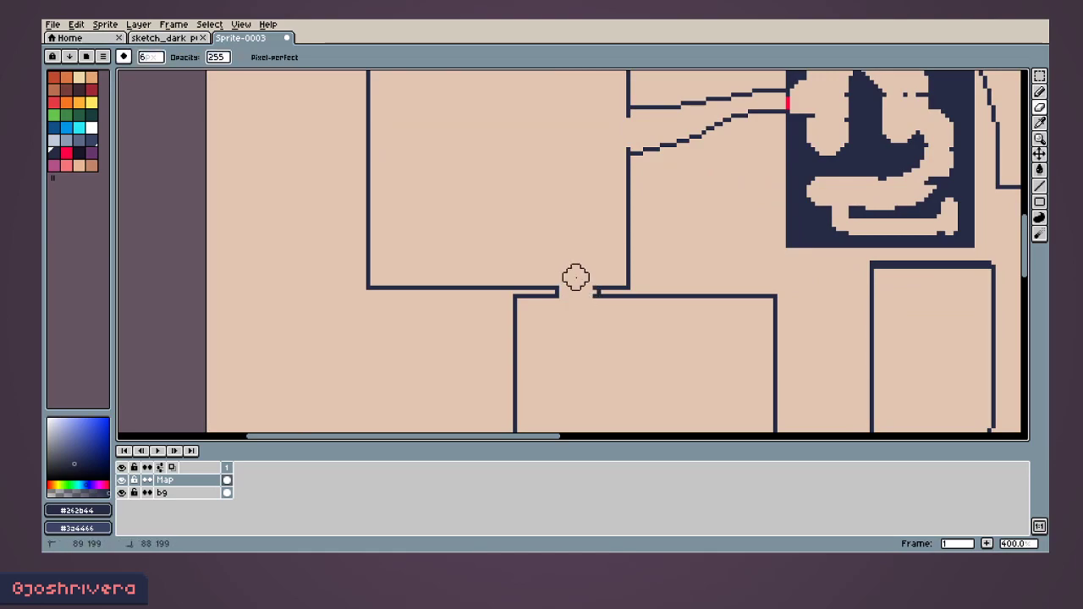
Step: Look over the whole map layout and examine the first detailed room up close
scroll(582, 294, "down", 3)
scroll(532, 300, "up", 1)
scroll(513, 283, "down", 1)
middle_click_drag(514, 284, 499, 326)
scroll(480, 265, "up", 2)
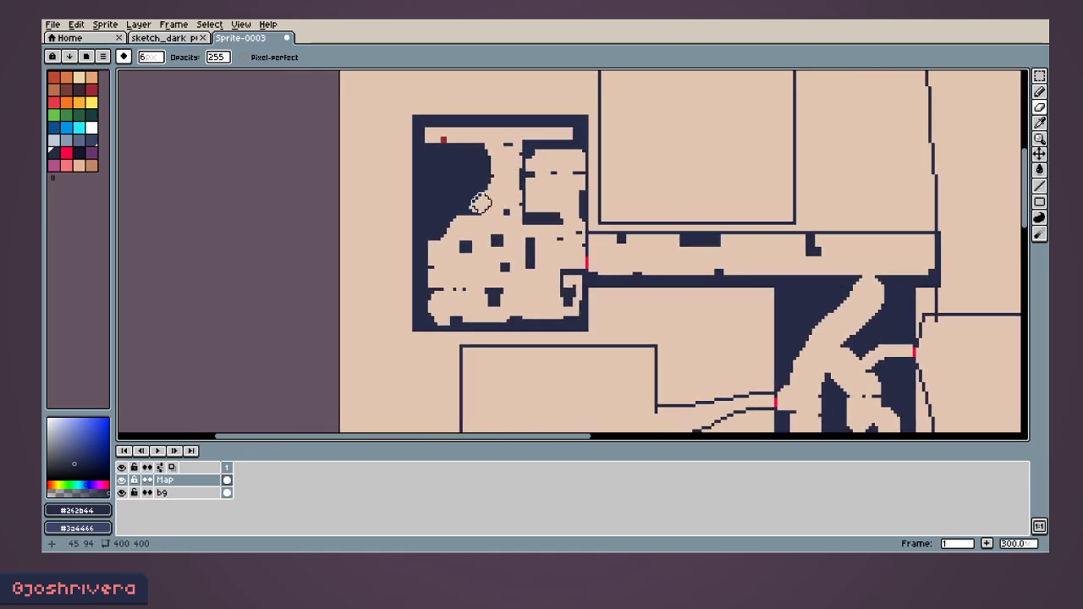
scroll(763, 288, "down", 2)
middle_click_drag(765, 289, 509, 167)
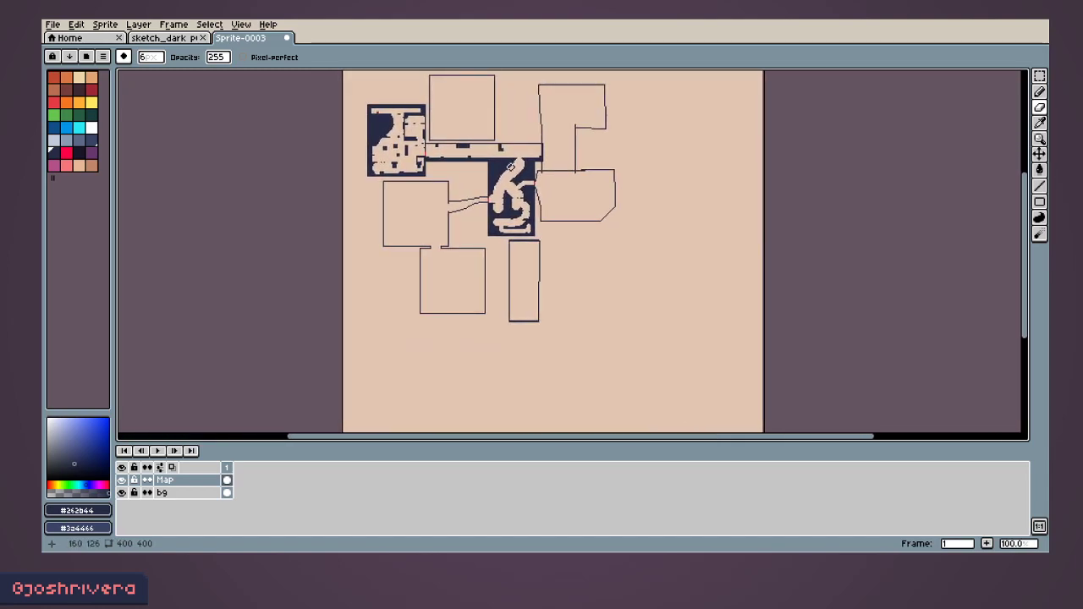
scroll(510, 168, "down", 1)
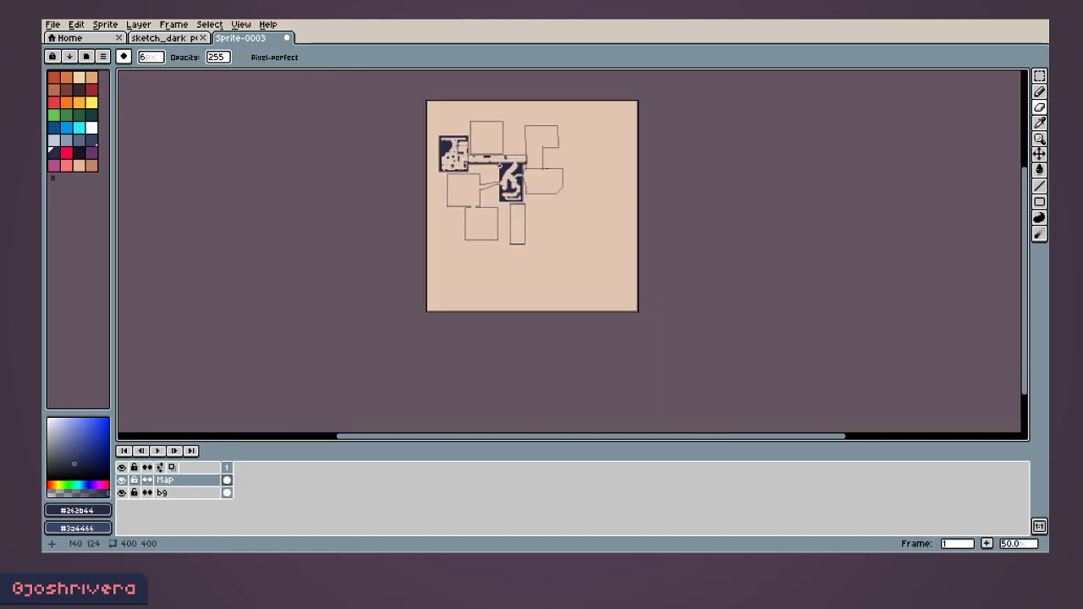
scroll(499, 163, "up", 1)
middle_click_drag(434, 141, 434, 203)
scroll(434, 203, "up", 1)
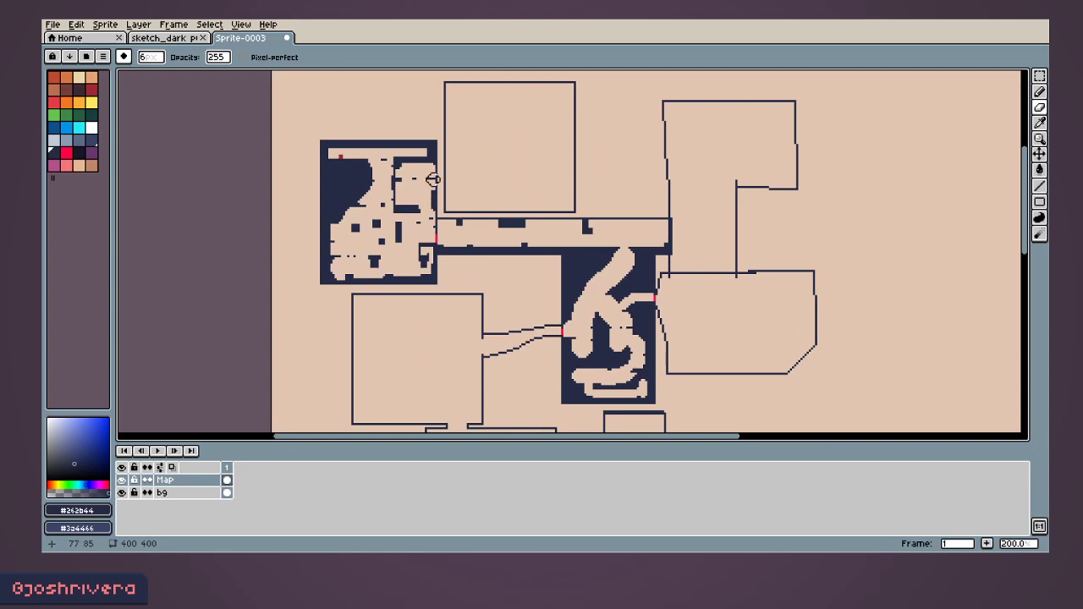
scroll(408, 218, "up", 1)
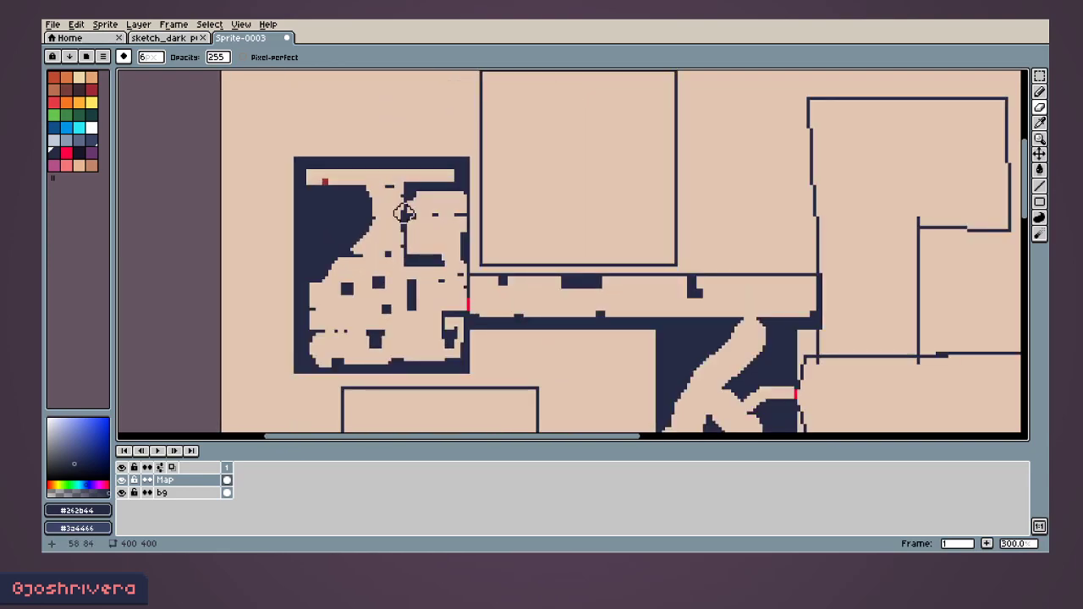
Step: Select the entire first detailed room on the Map layer with a 56 × 69 px rectangular marquee and copy it
key("m")
scroll(358, 207, "up", 1)
middle_click_drag(257, 414, 257, 392)
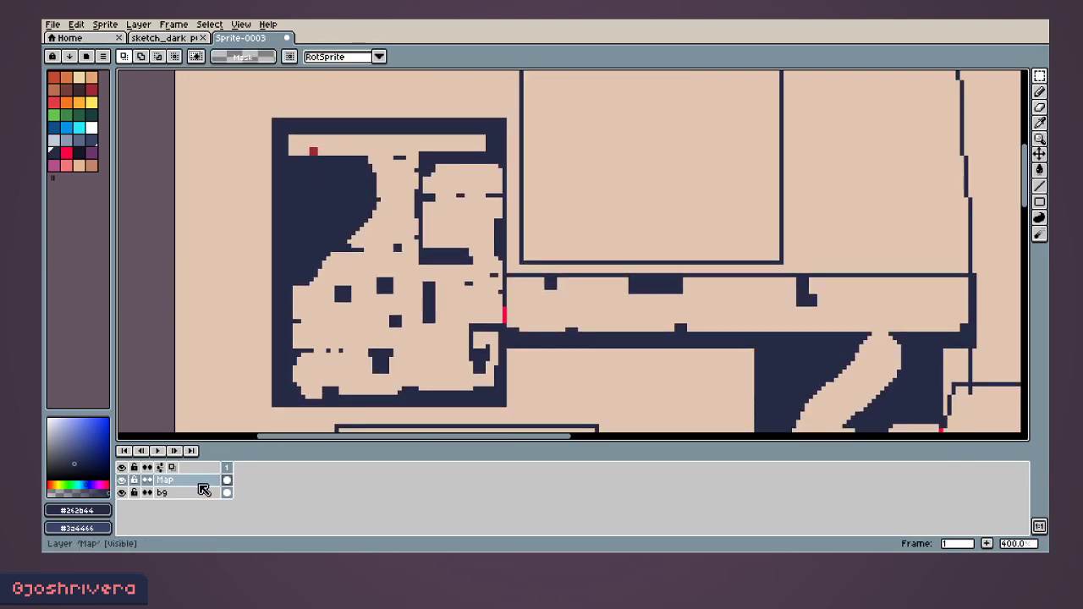
left_click_drag(272, 120, 510, 410)
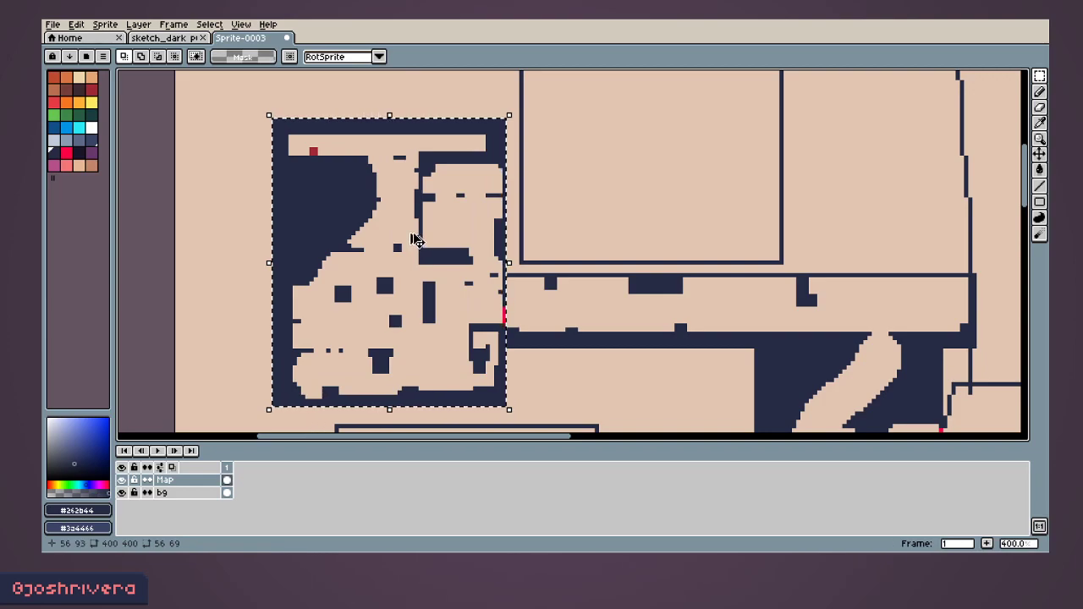
Step: Create a new 56 × 69 px RGBA sprite with a transparent background
left_click(53, 24)
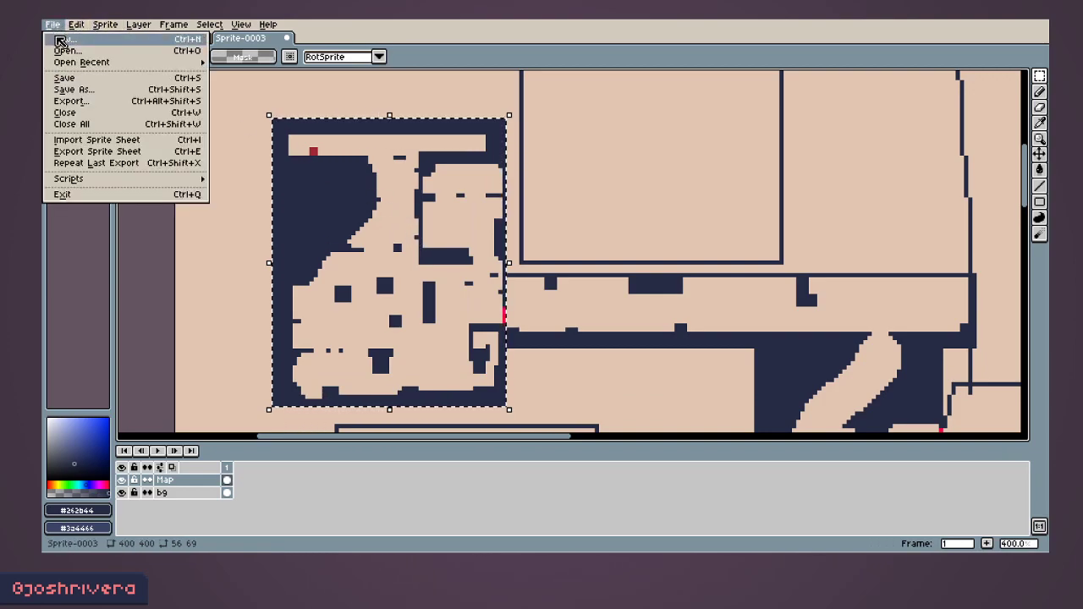
left_click(59, 39)
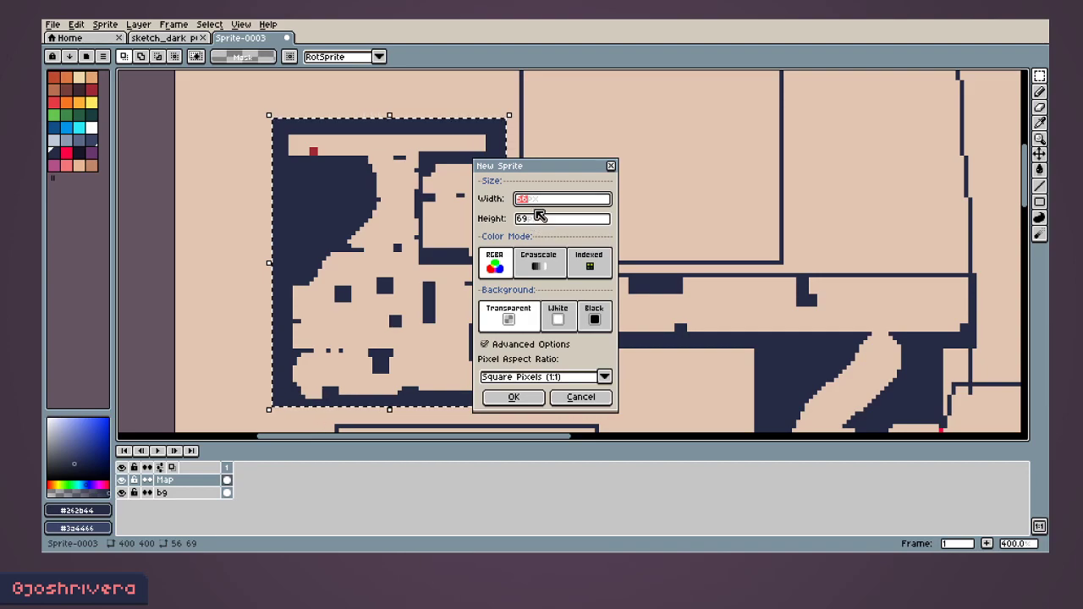
left_click(514, 397)
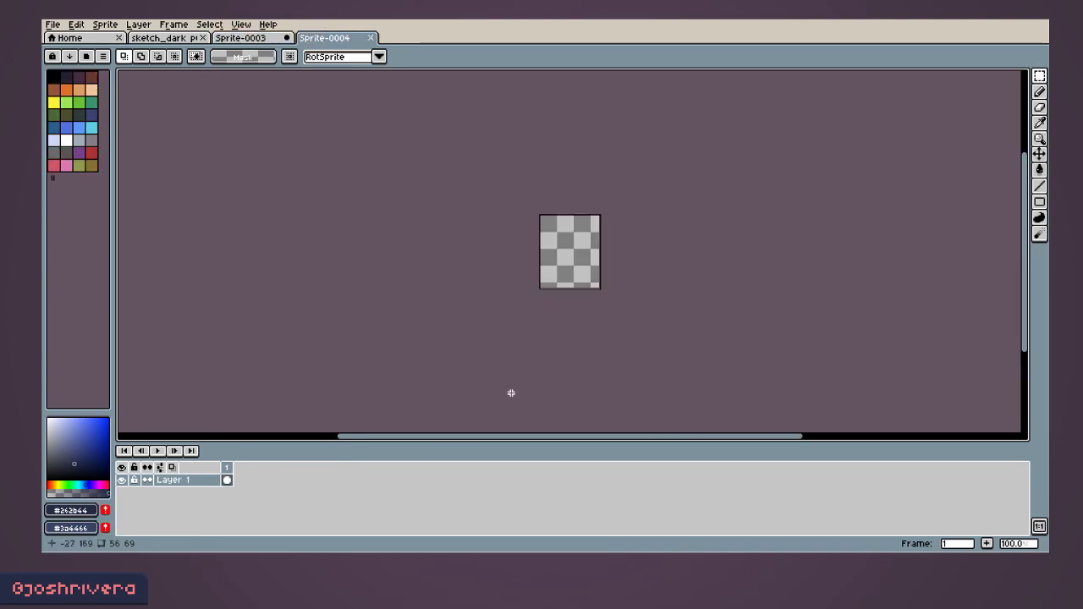
Step: Paste the copied room into the new sprite so it fills the canvas, and drop the selection
key("ctrl+v")
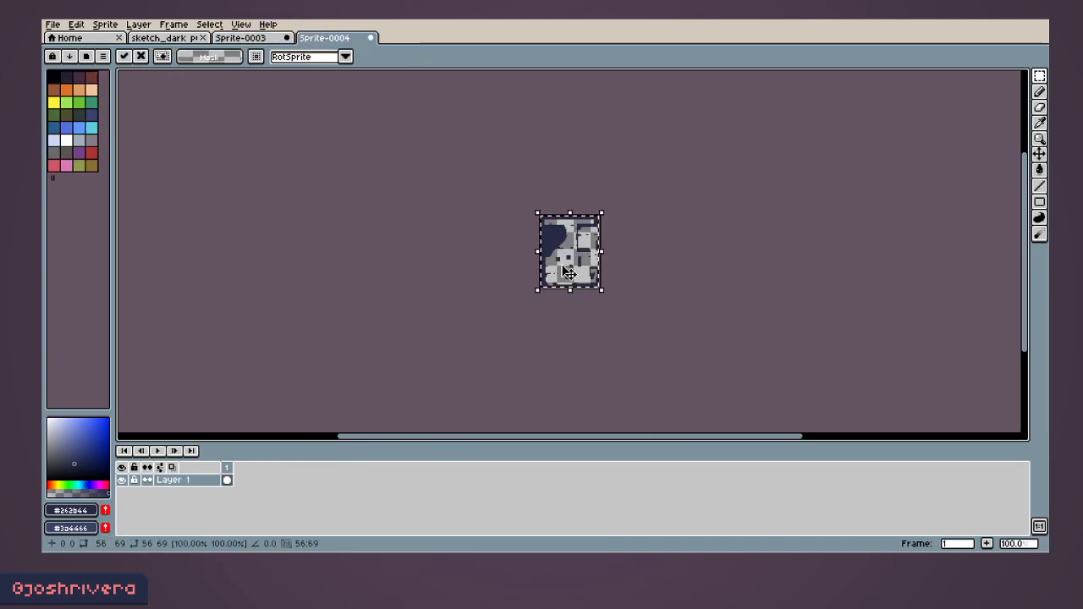
scroll(568, 273, "up", 3)
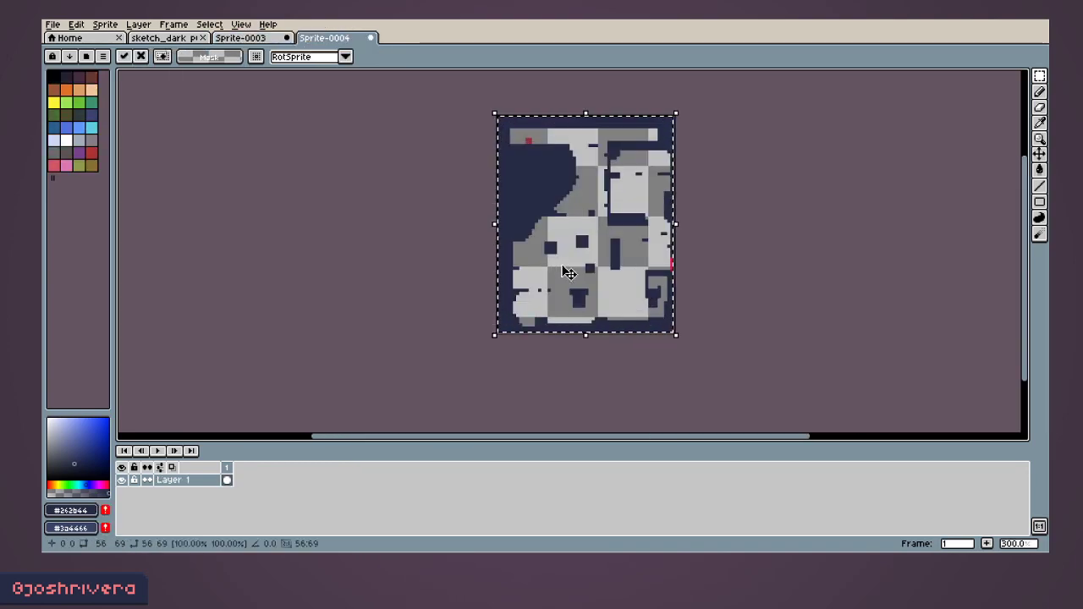
left_click(729, 243)
middle_click_drag(634, 220, 560, 238)
scroll(560, 237, "up", 1)
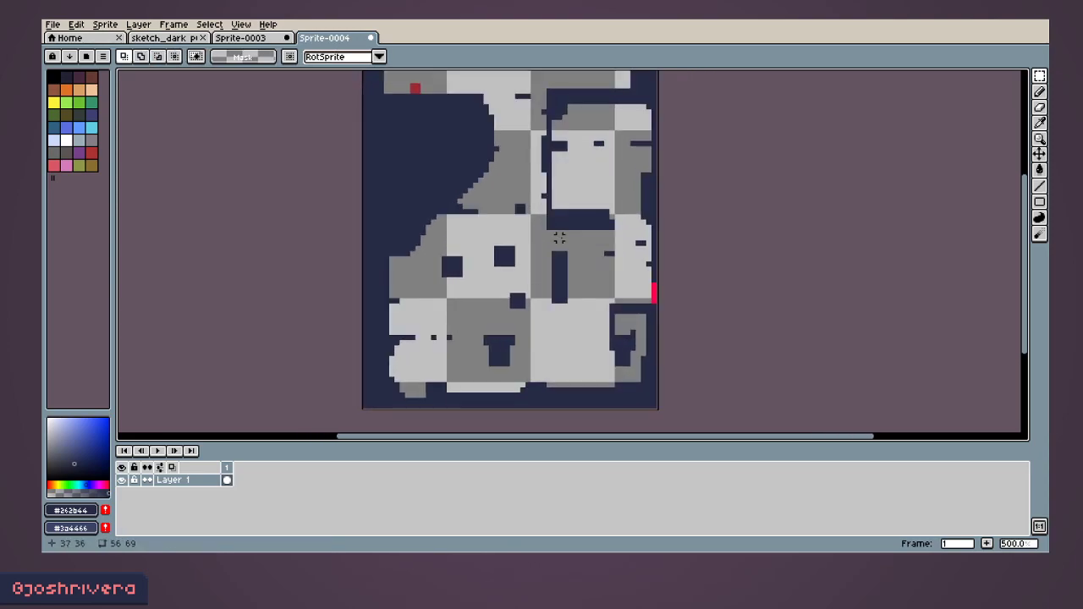
middle_click_drag(526, 169, 473, 192)
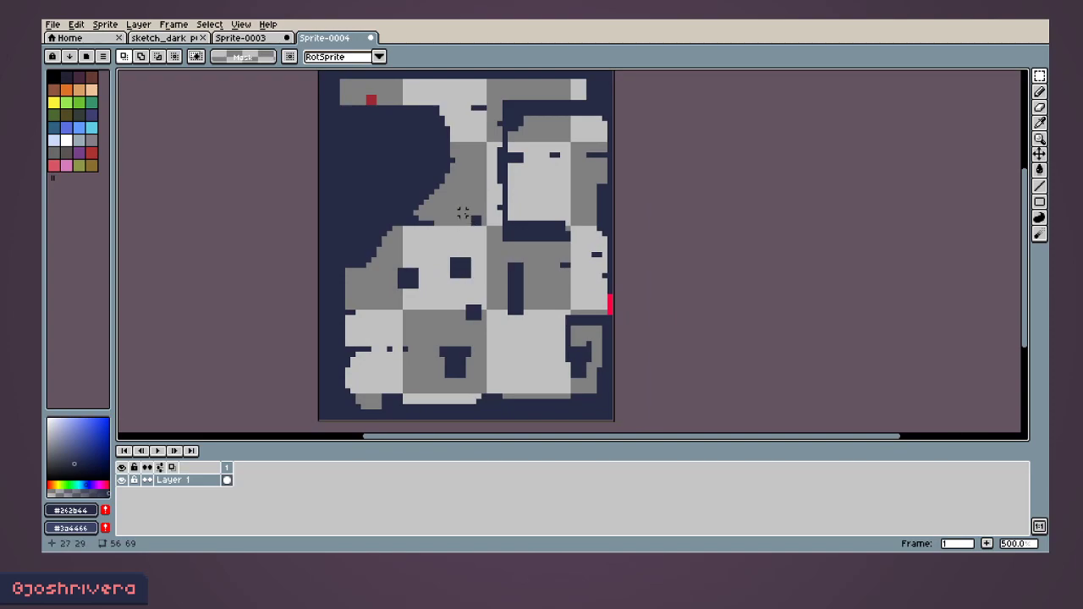
Step: Check the full map in Sprite-0003 and return to the room sprite Sprite-0004
left_click(242, 38)
scroll(537, 290, "down", 2)
scroll(537, 290, "down", 2)
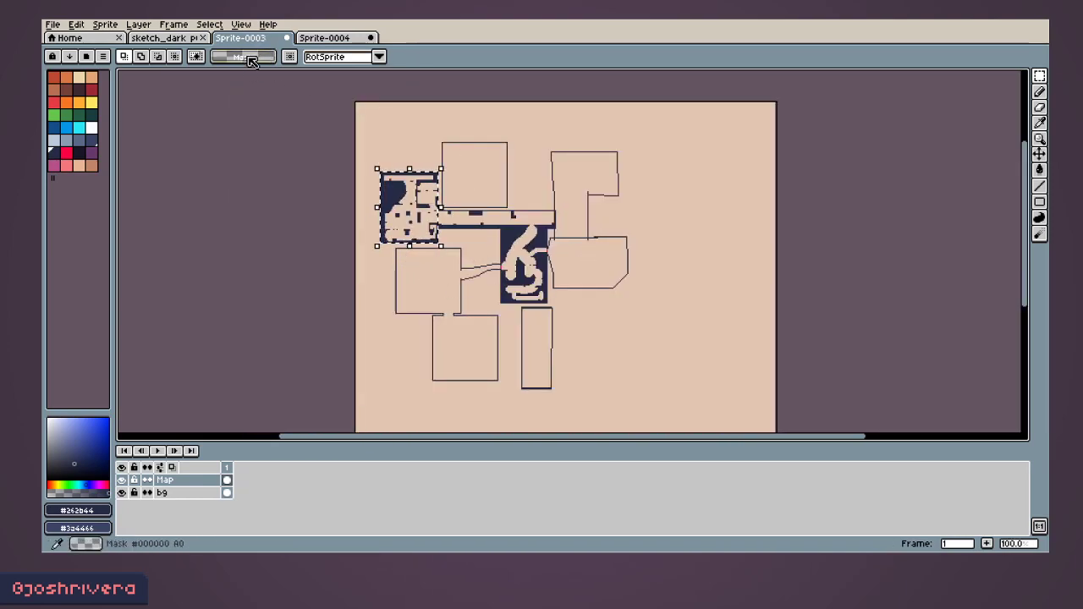
left_click(323, 39)
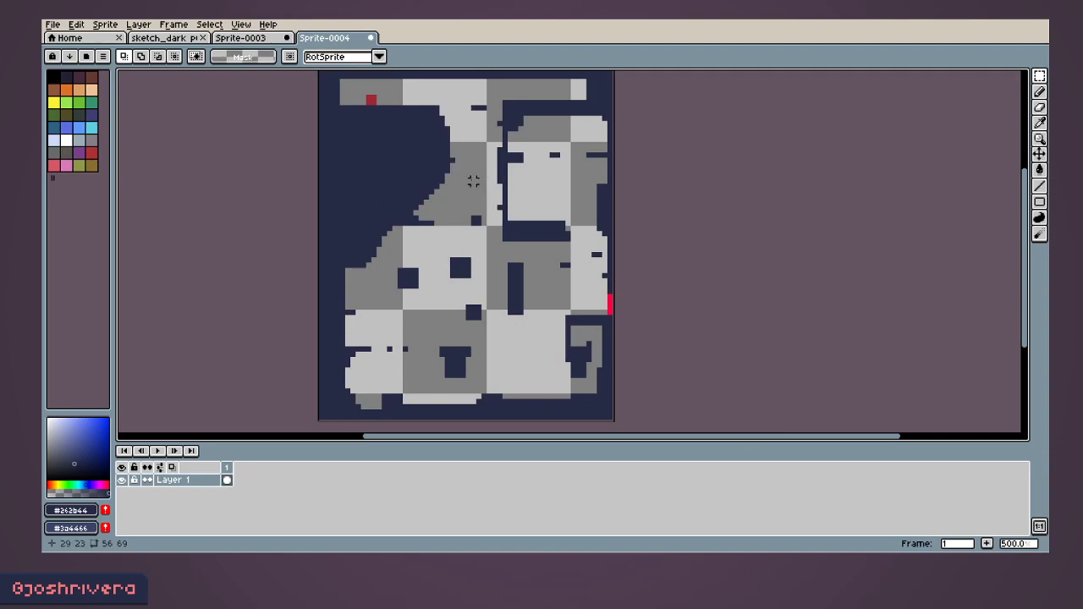
Step: Shrink the timeline area to give the room sprite's canvas more height
scroll(467, 181, "down", 1)
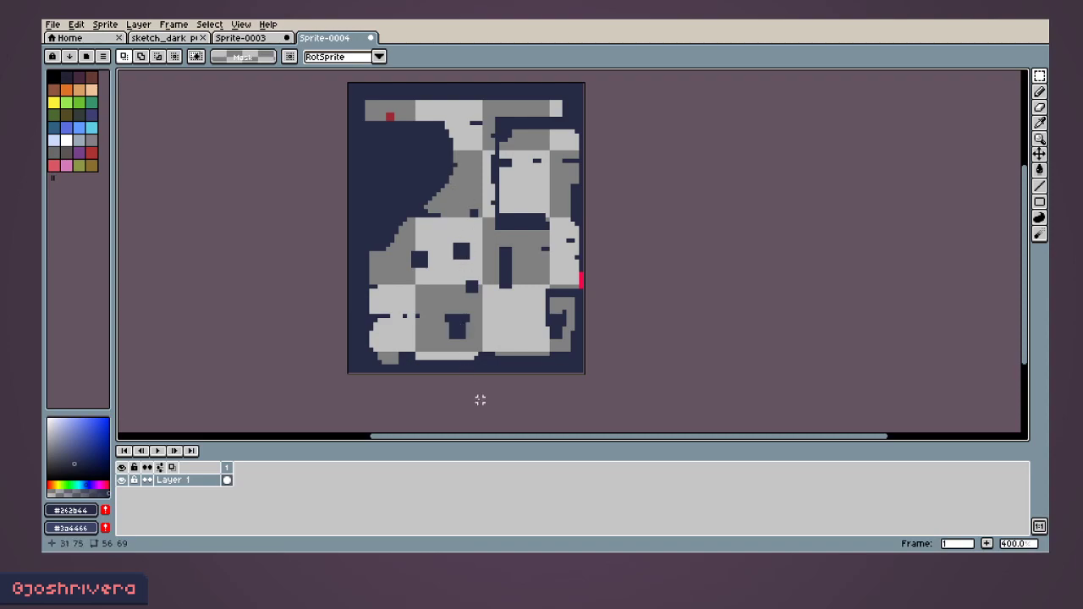
left_click_drag(512, 441, 511, 492)
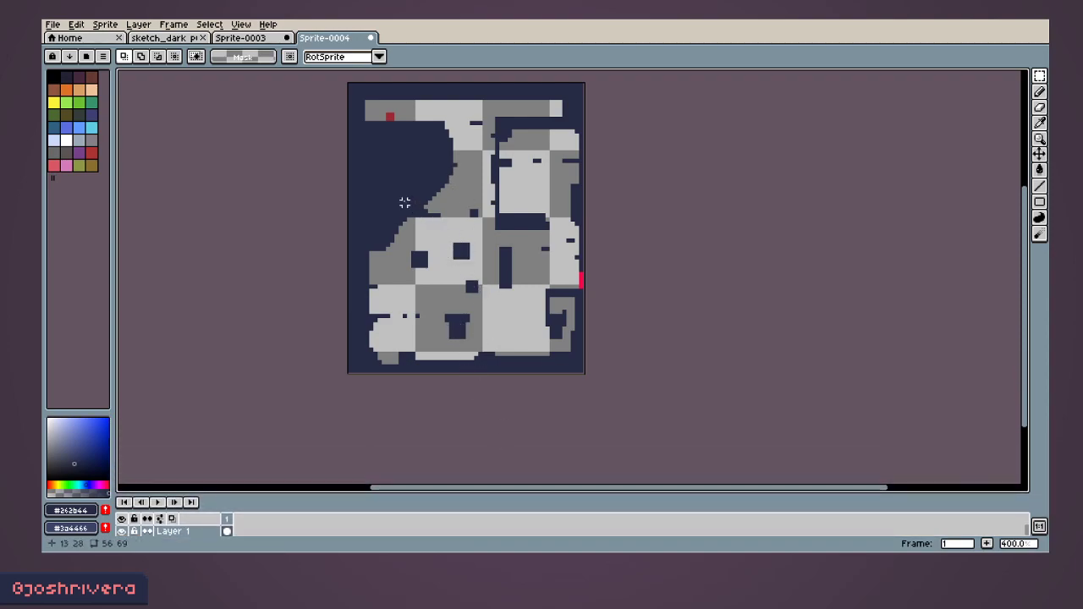
Step: Resize the room sprite to 1600% with the ratio locked and nearest-neighbor interpolation
left_click(53, 25)
mouse_move(100, 31)
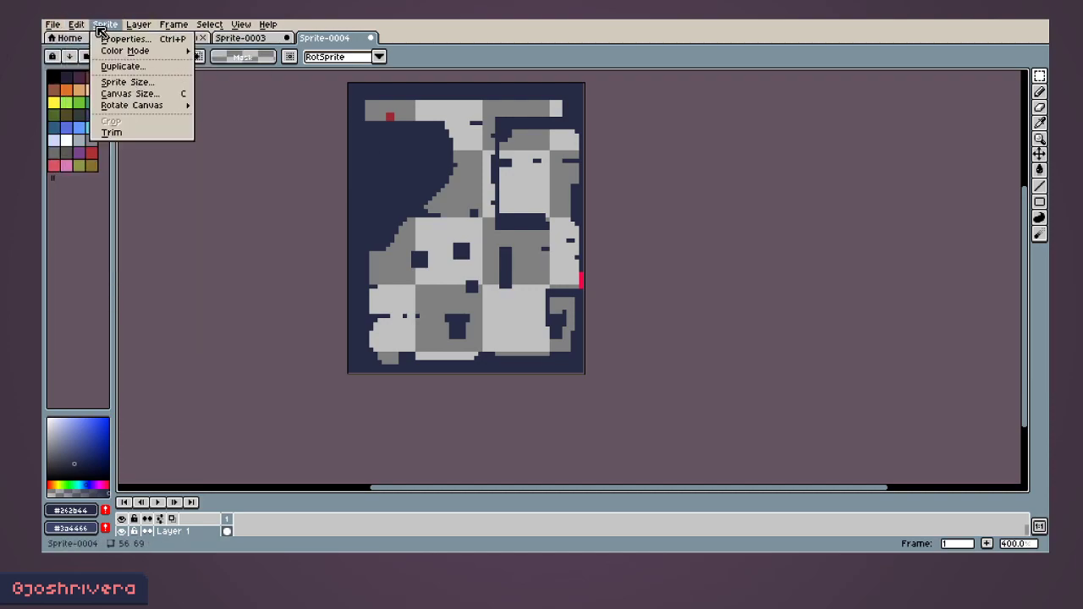
left_click(125, 83)
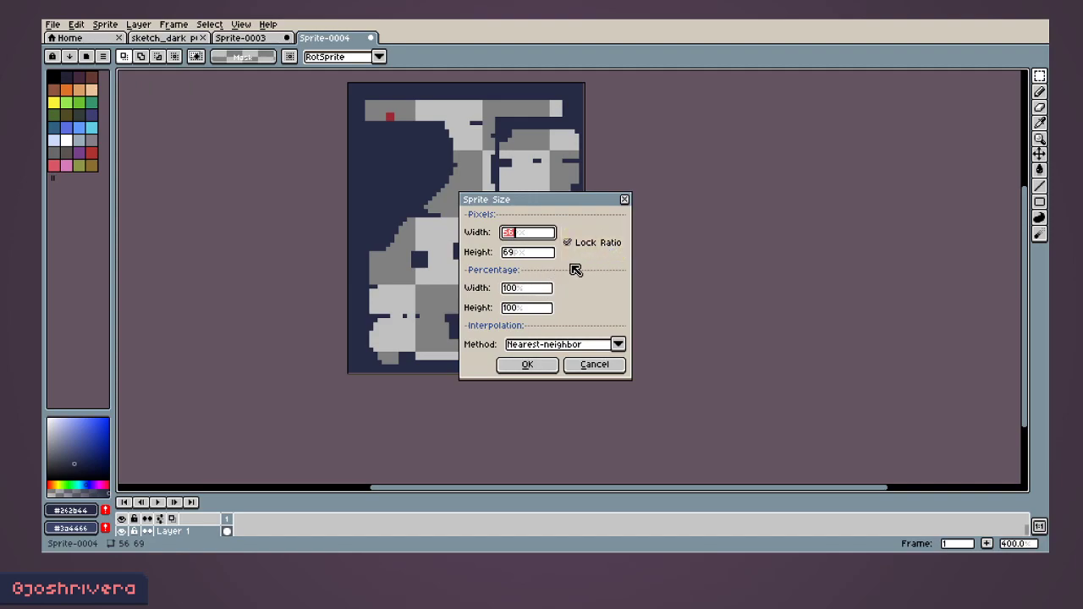
left_click(527, 292)
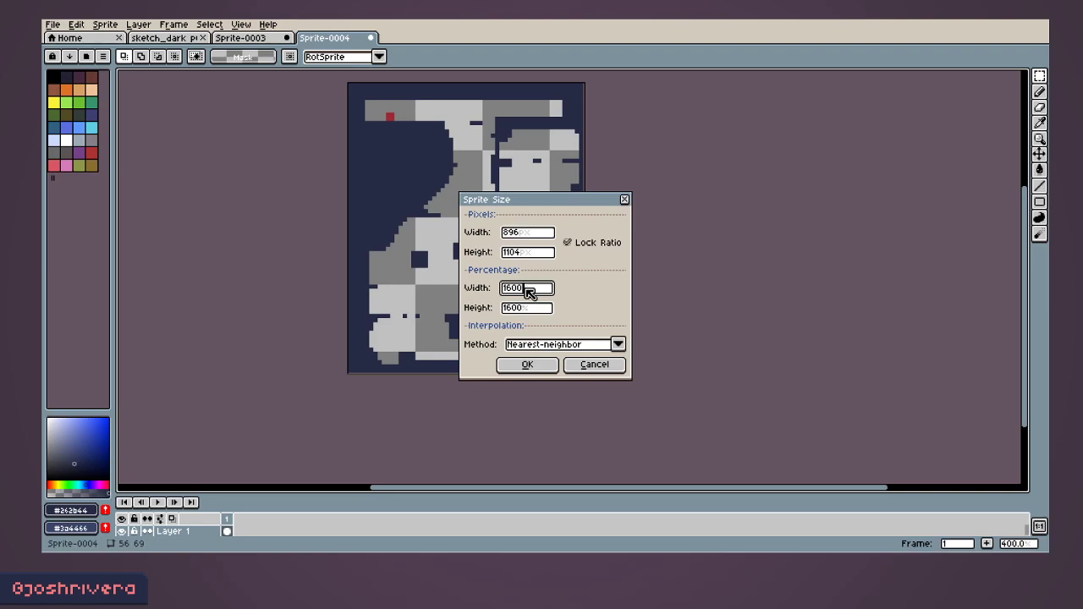
left_click(528, 365)
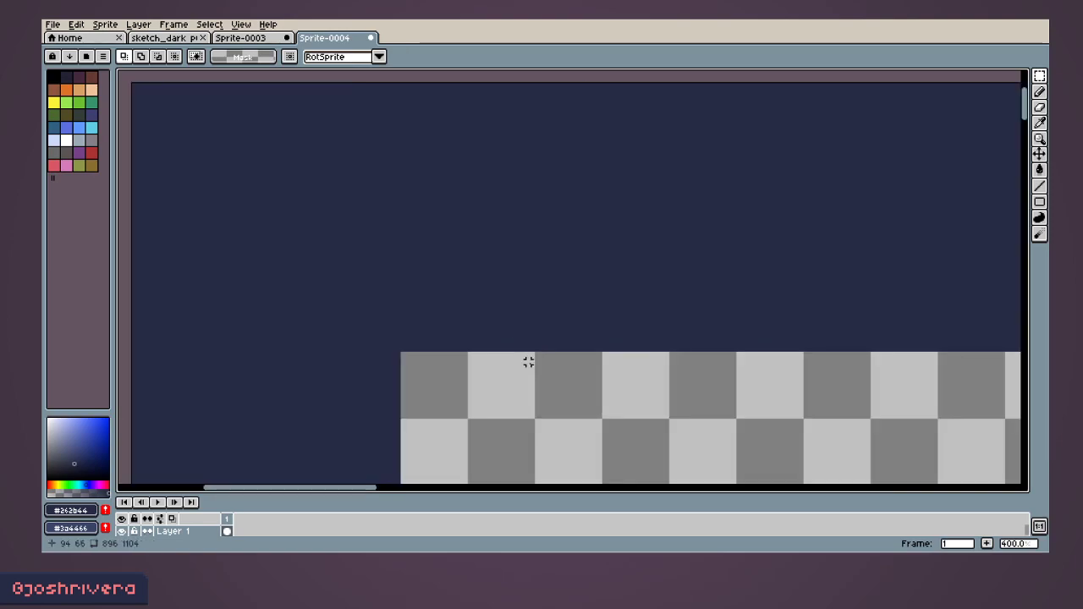
Step: Look over the enlarged room from the upper corridor down to the lower chambers and back
scroll(475, 310, "down", 4)
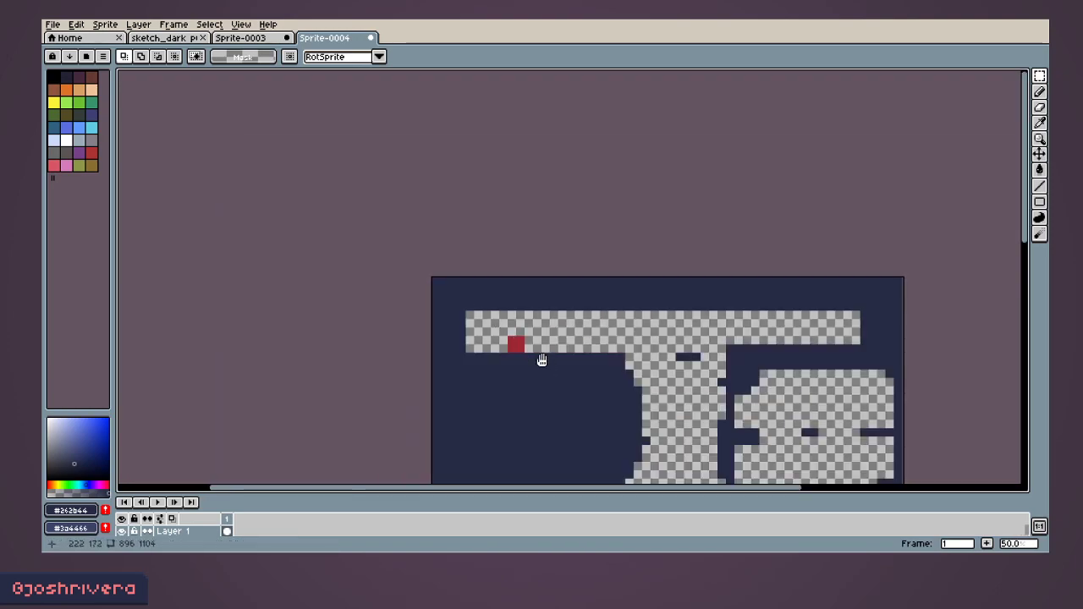
middle_click_drag(547, 368, 373, 208)
scroll(373, 207, "down", 1)
middle_click_drag(453, 340, 460, 269)
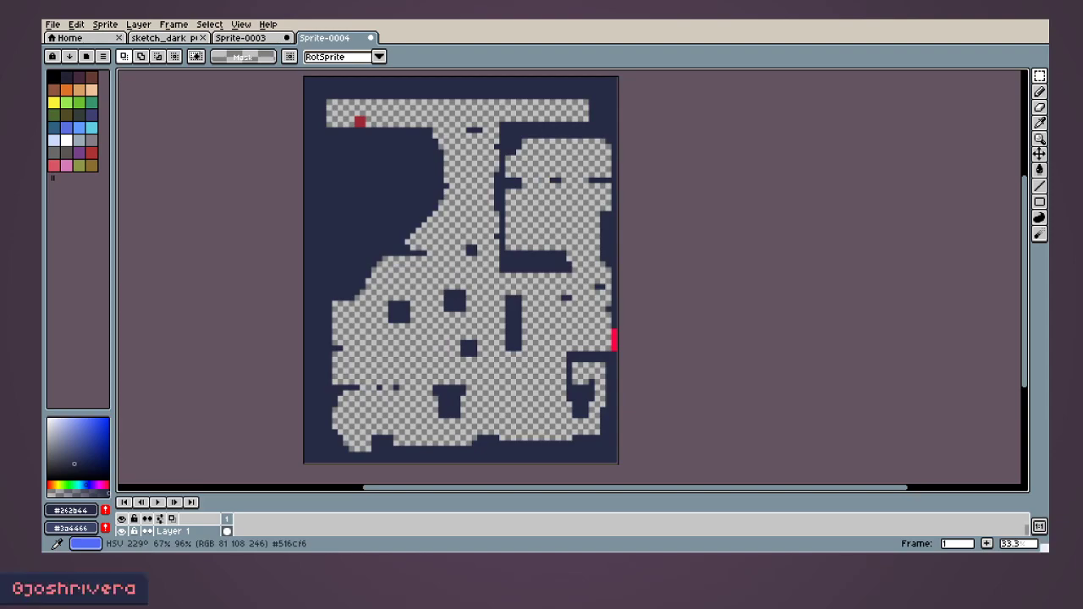
scroll(389, 253, "up", 1)
middle_click_drag(389, 253, 389, 278)
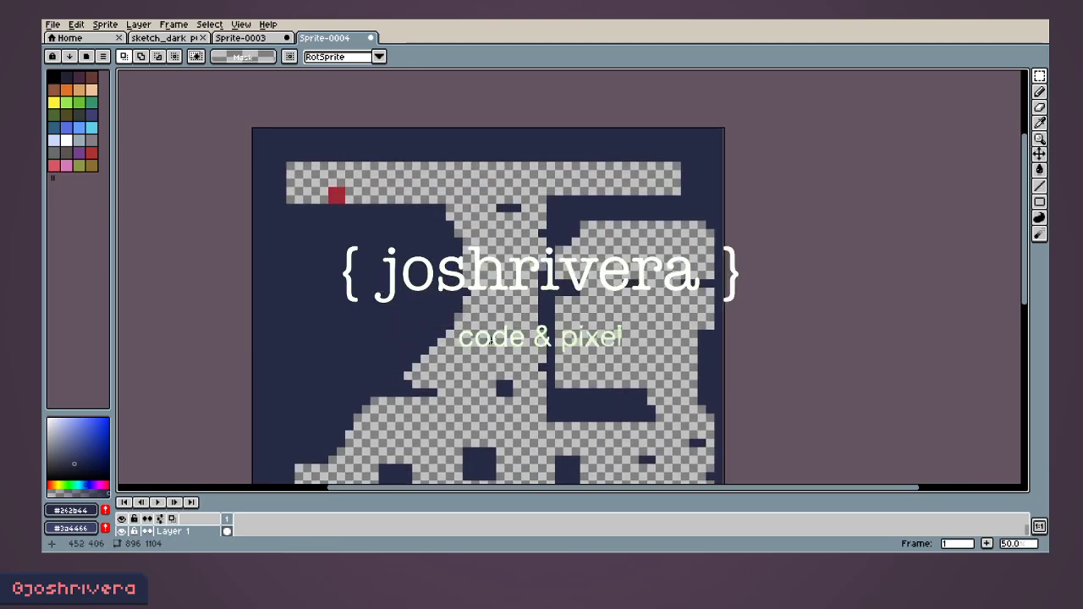
scroll(478, 279, "down", 5)
middle_click_drag(464, 249, 465, 220)
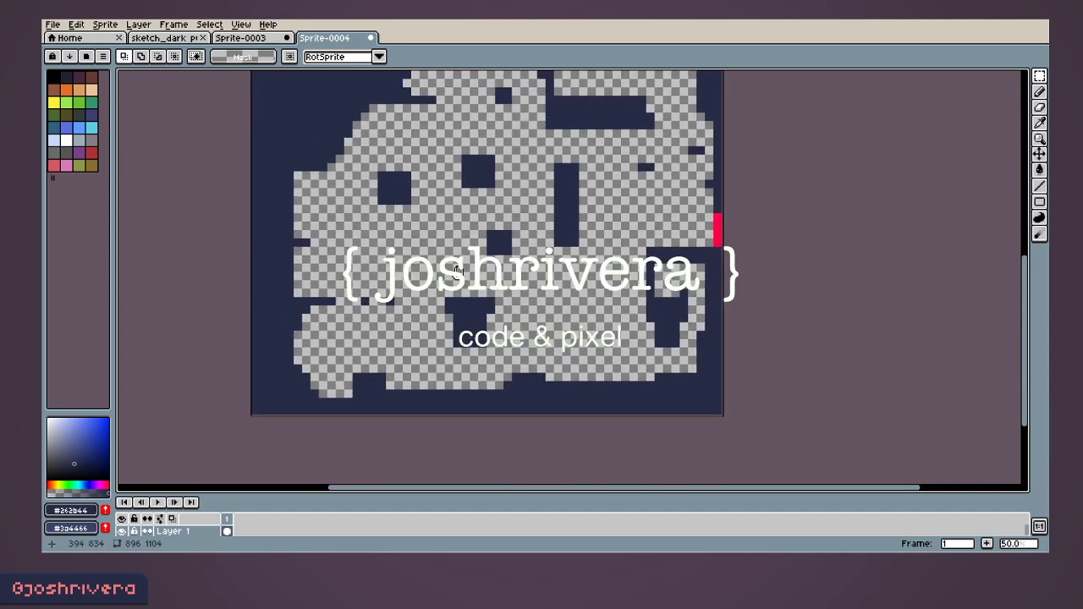
middle_click_drag(461, 268, 454, 370)
middle_click_drag(459, 242, 443, 353)
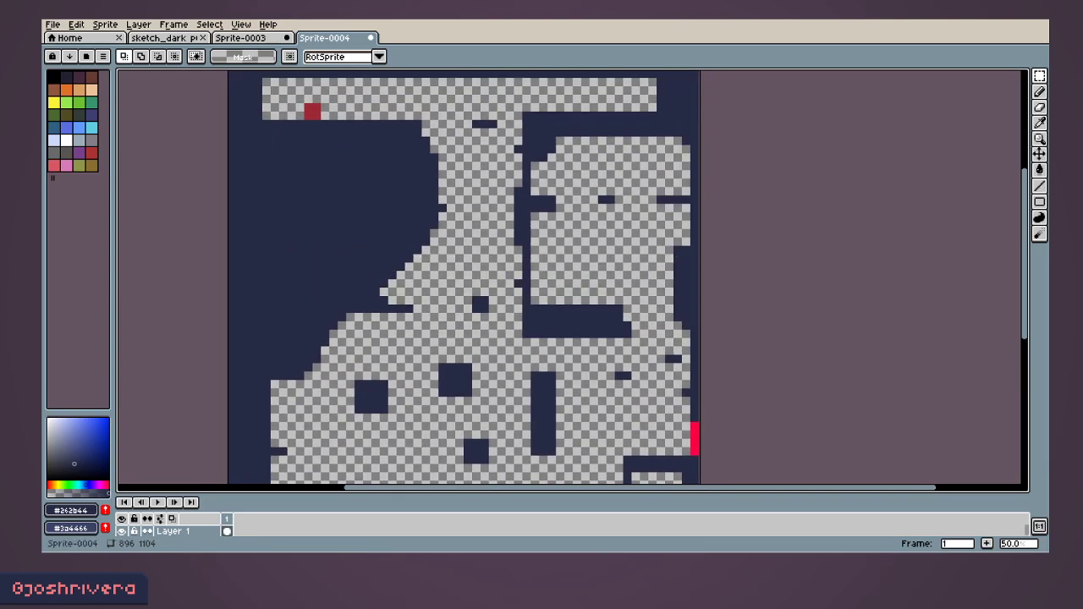
middle_click_drag(418, 186, 404, 276)
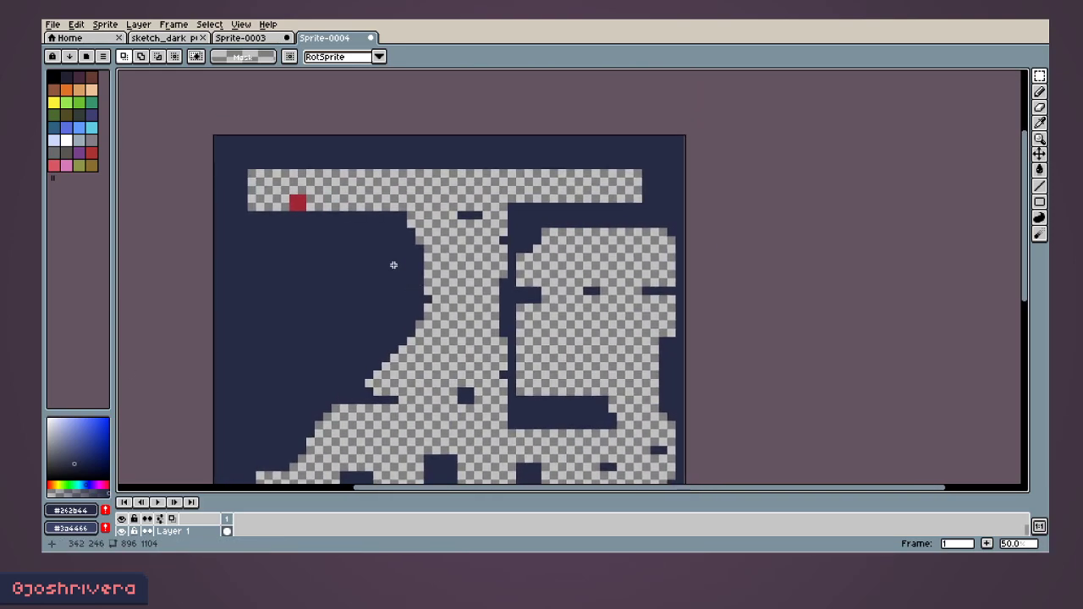
middle_click_drag(305, 200, 314, 230)
Step: Go to the sketch_dark purple room sprite and copy the selected player character
left_click(152, 38)
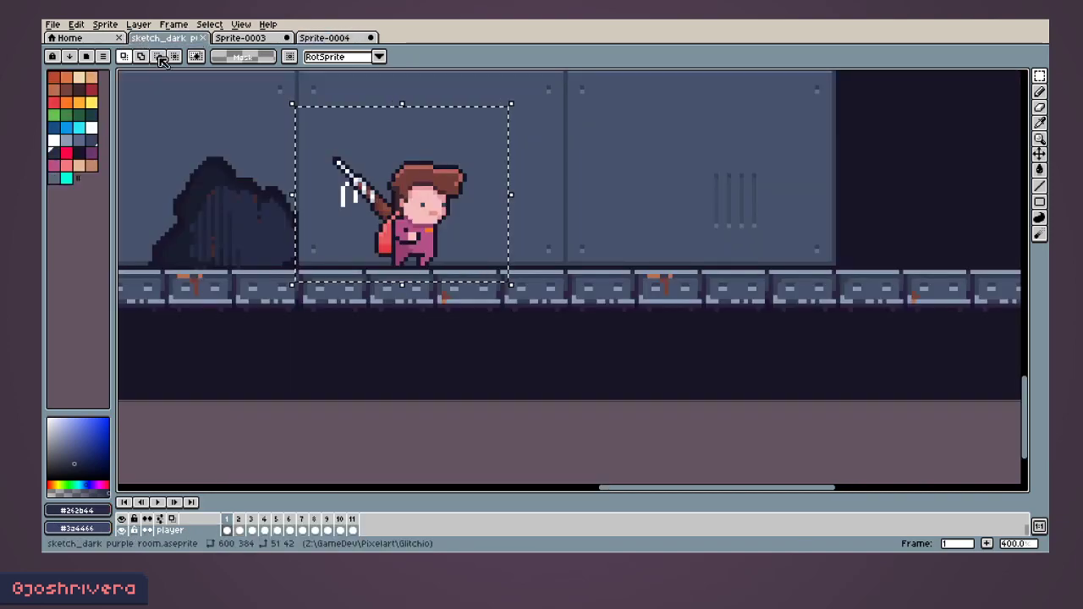
scroll(359, 211, "down", 2)
middle_click_drag(359, 211, 582, 359)
scroll(581, 359, "down", 1)
middle_click_drag(449, 238, 406, 269)
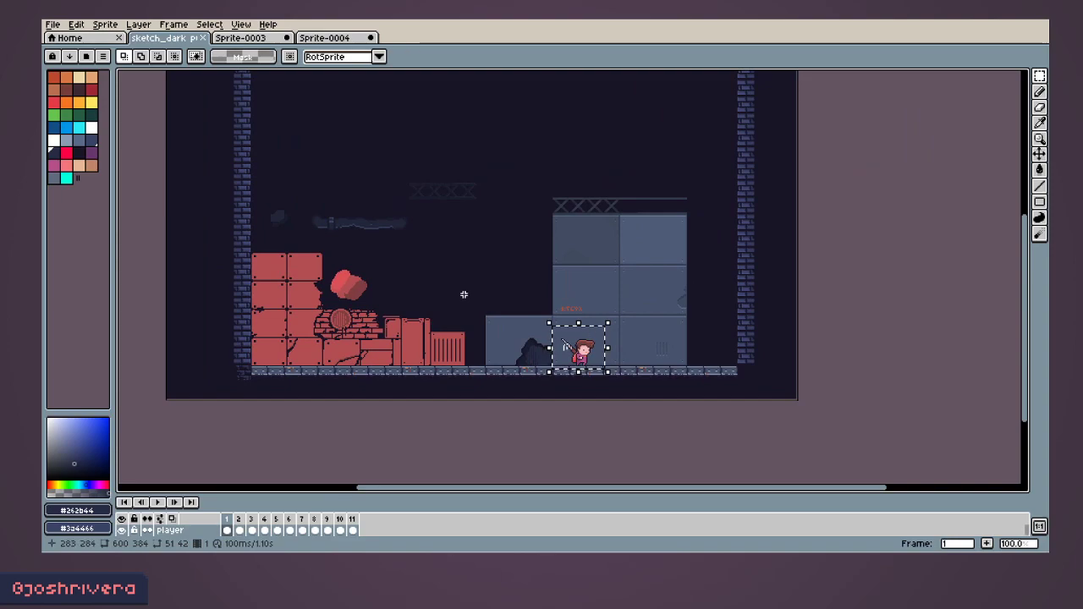
scroll(592, 355, "up", 2)
middle_click_drag(373, 340, 371, 338)
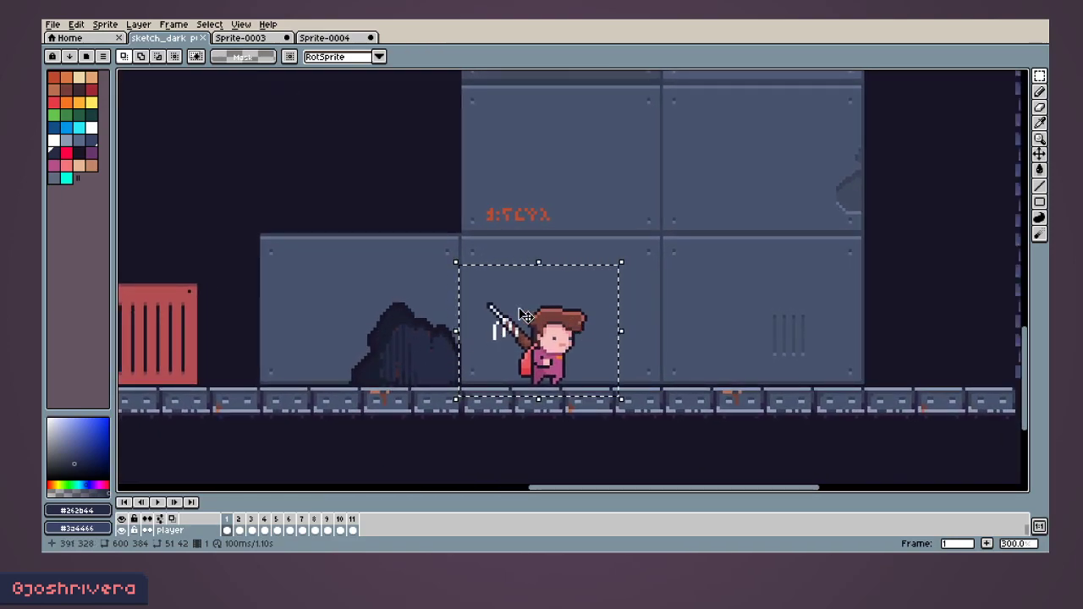
left_click_drag(535, 310, 565, 341)
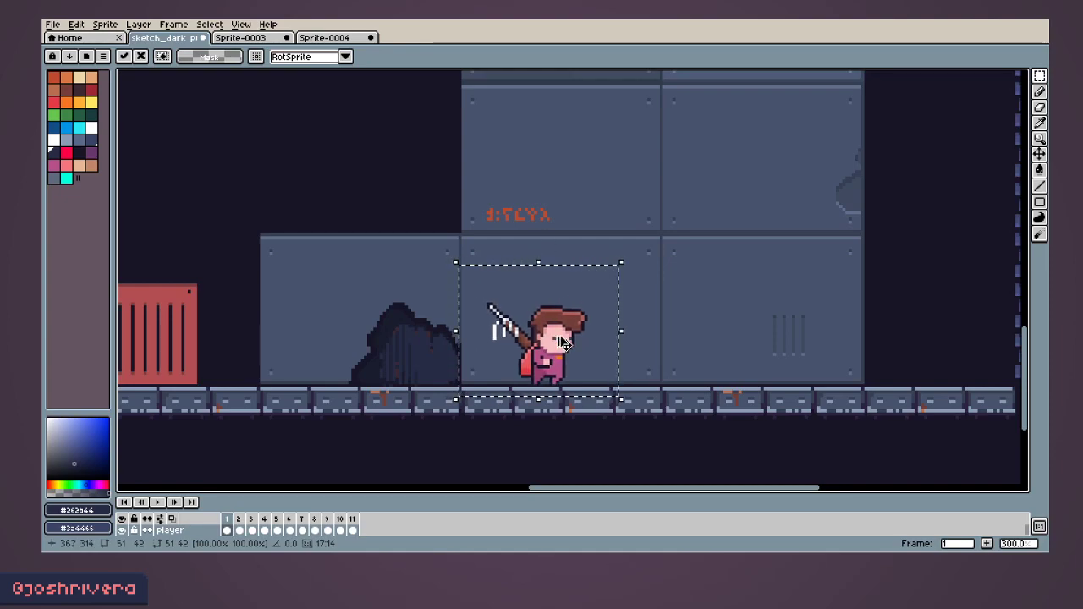
Step: Paste the player character into Sprite-0004 and place it on the upper corridor's floor beside the shaft opening
left_click(270, 39)
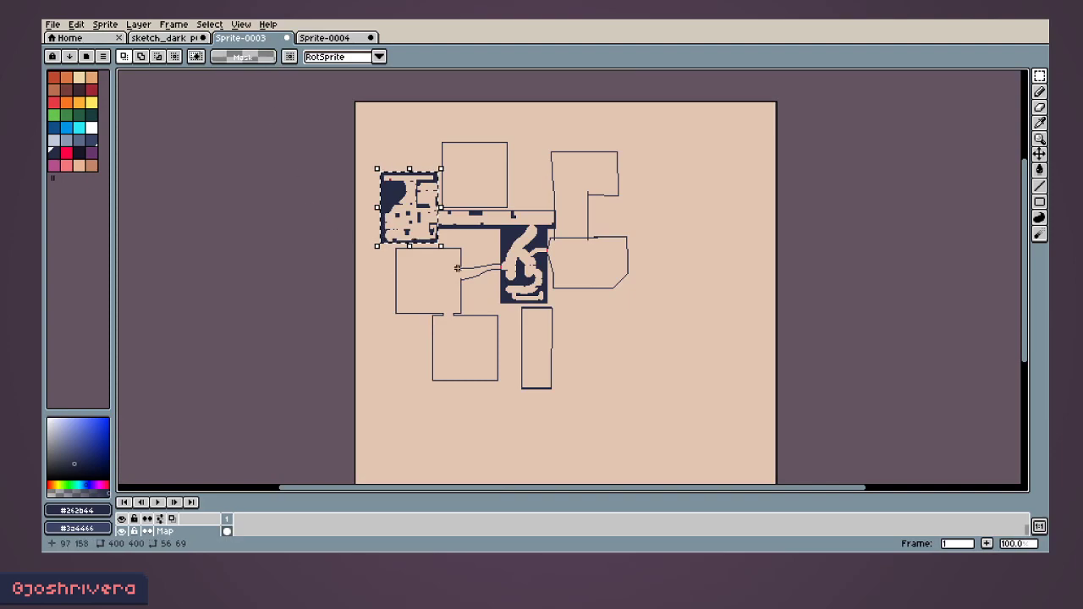
left_click(356, 38)
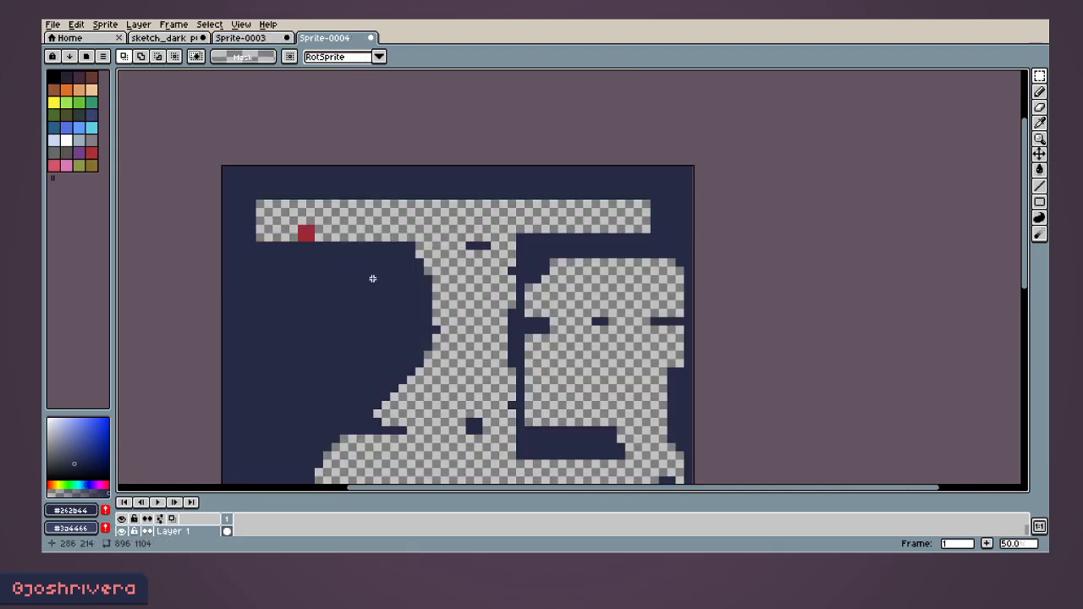
key("ctrl+v")
scroll(437, 369, "up", 3)
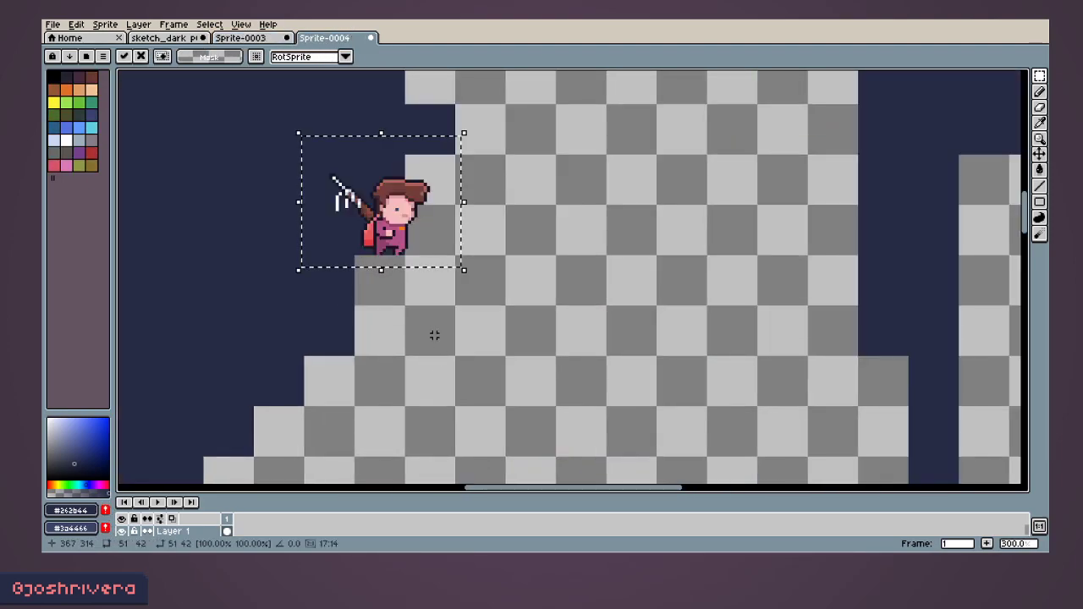
middle_click_drag(573, 285, 606, 459)
scroll(606, 459, "down", 1)
left_click_drag(510, 427, 605, 216)
middle_click_drag(605, 216, 611, 427)
left_click_drag(611, 427, 396, 199)
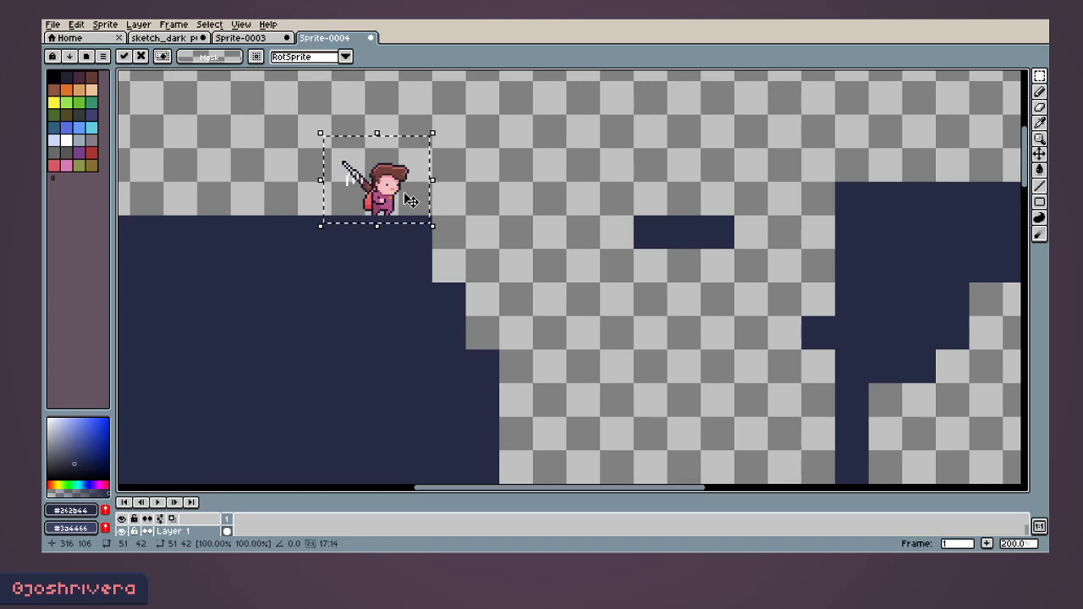
left_click(479, 208)
scroll(448, 266, "down", 1)
middle_click_drag(447, 266, 504, 280)
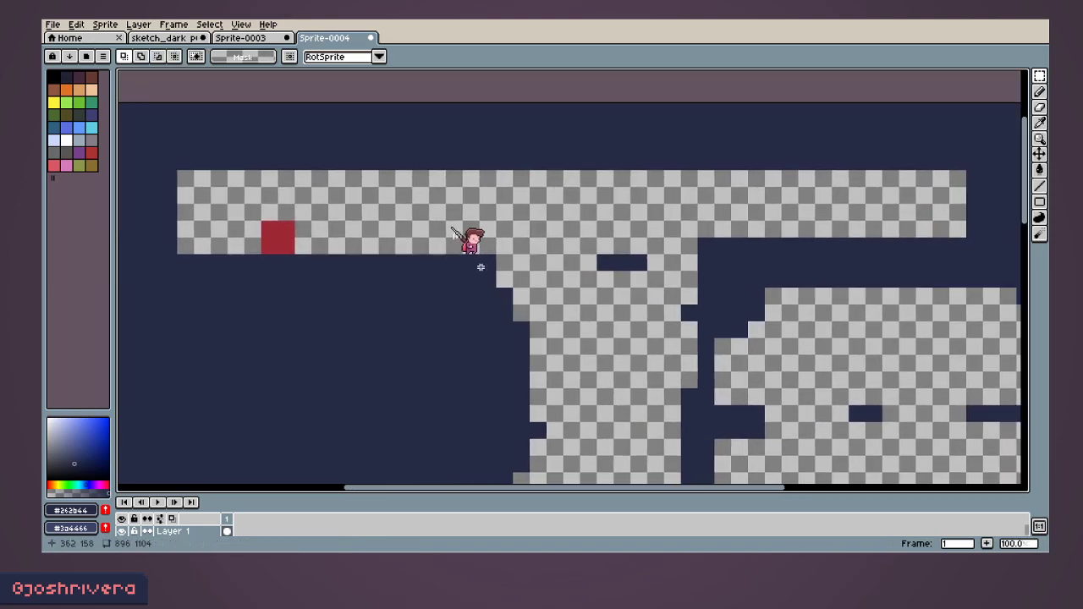
Step: Enlarge the timeline area and cut the player character out of Layer 1 with a rectangular selection
key("b")
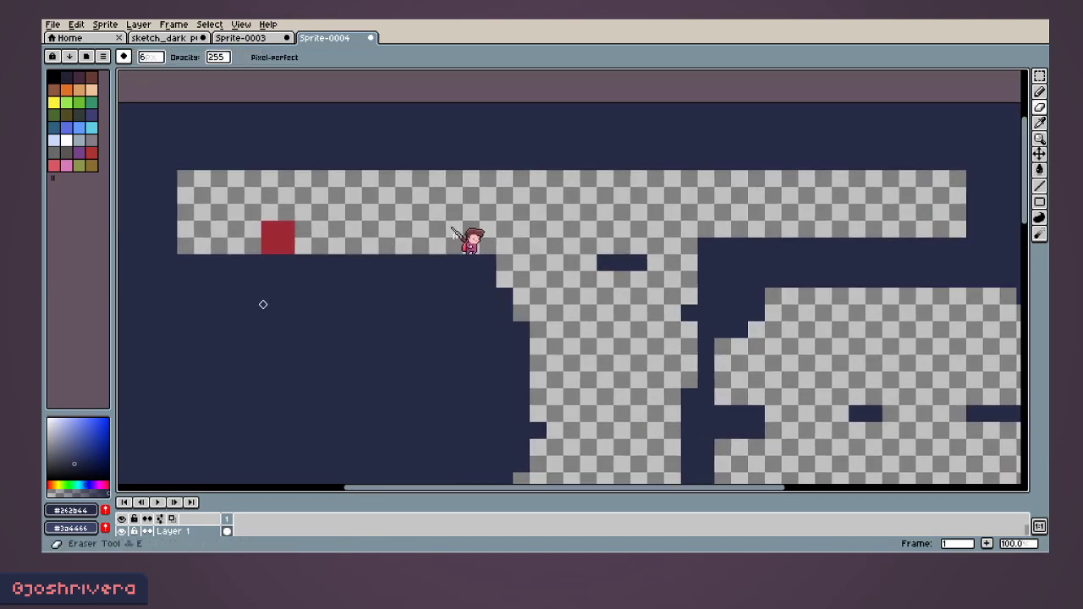
left_click_drag(261, 494, 250, 429)
scroll(398, 288, "up", 2)
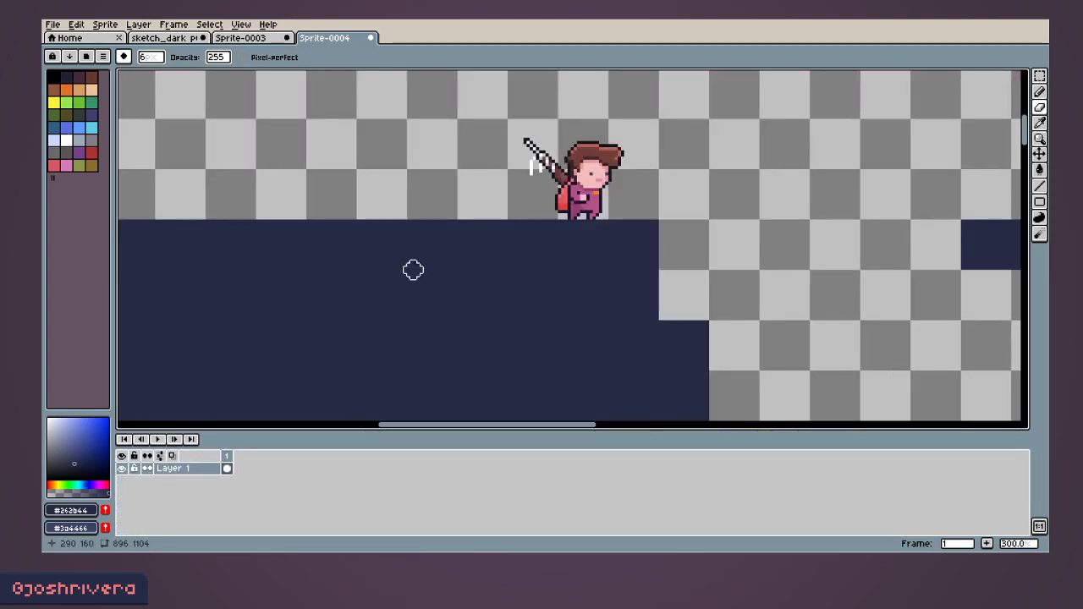
key("m")
left_click_drag(447, 100, 615, 237)
key("Delete")
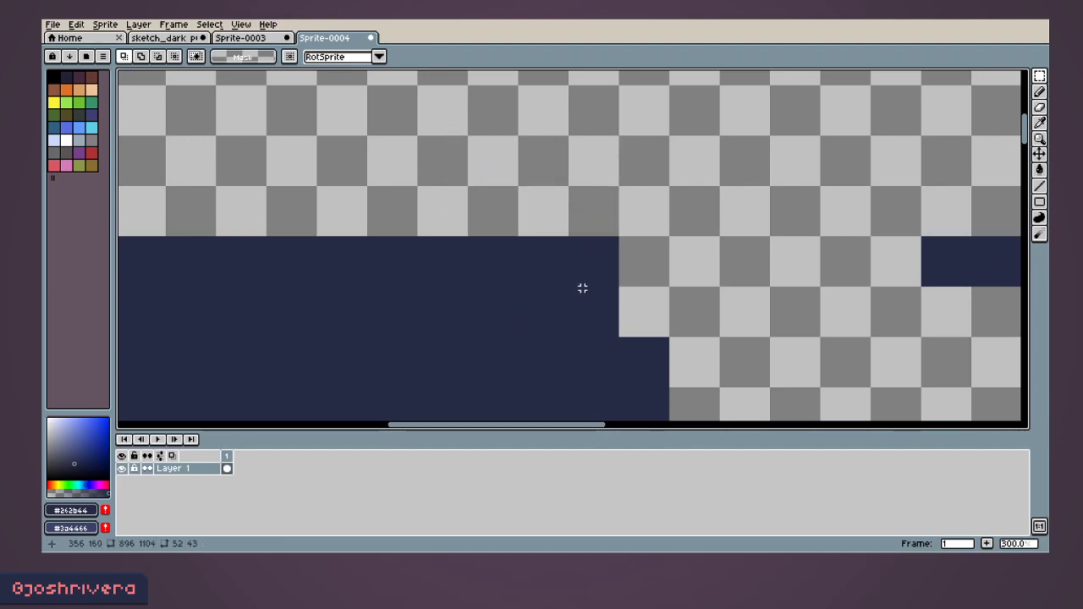
Step: Add a new layer named Player above Layer 1 and paste the character into it
key("shift+n")
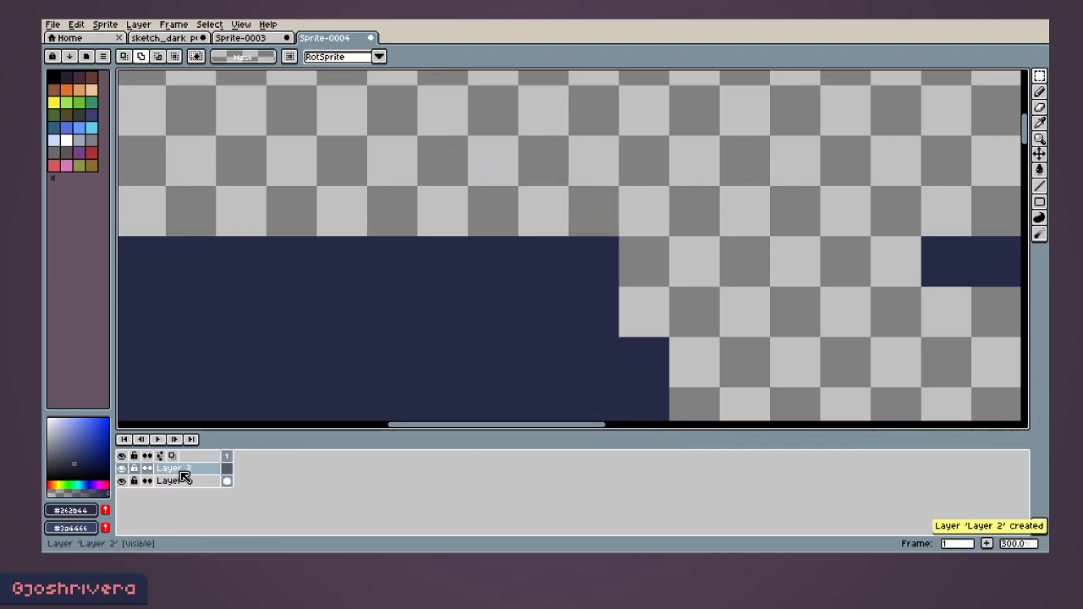
double_click(191, 470)
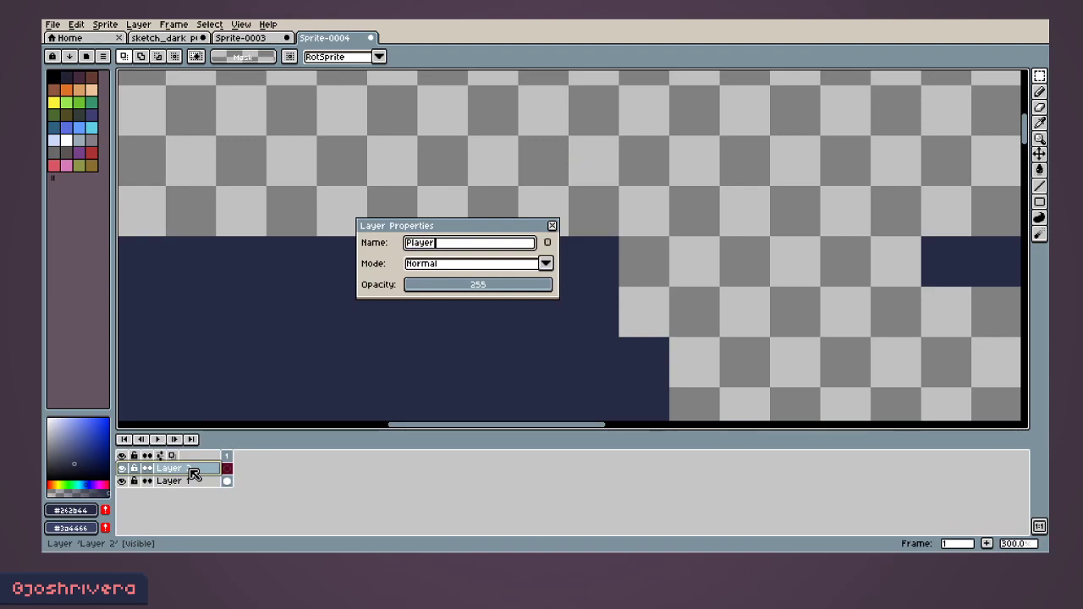
key("Return")
key("ctrl+v")
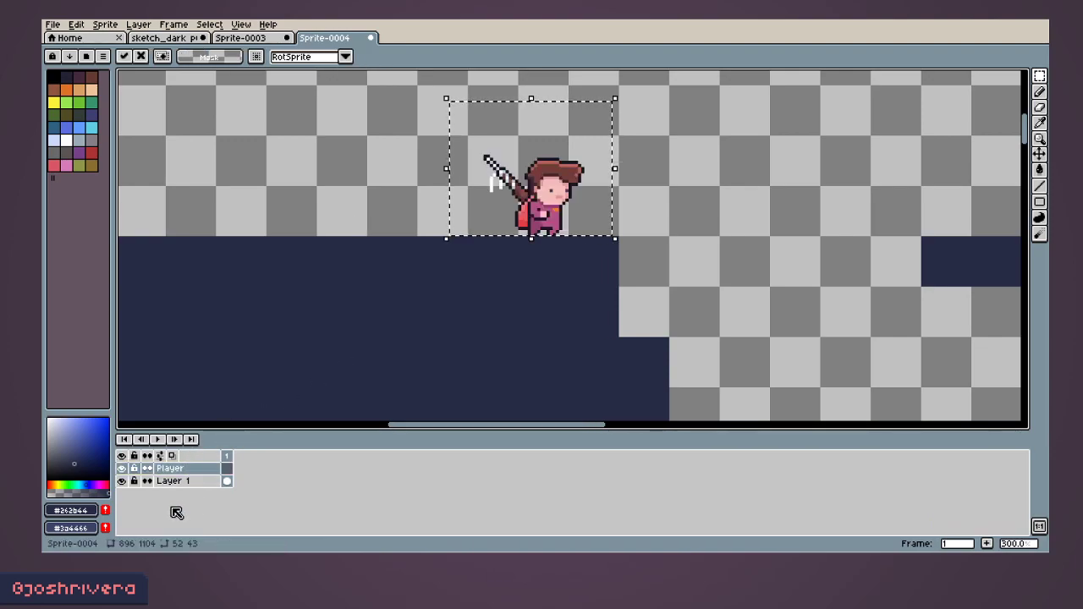
Step: Rename Layer 1, which holds the room shape, to Collision
double_click(173, 482)
type("Collision")
key("Return")
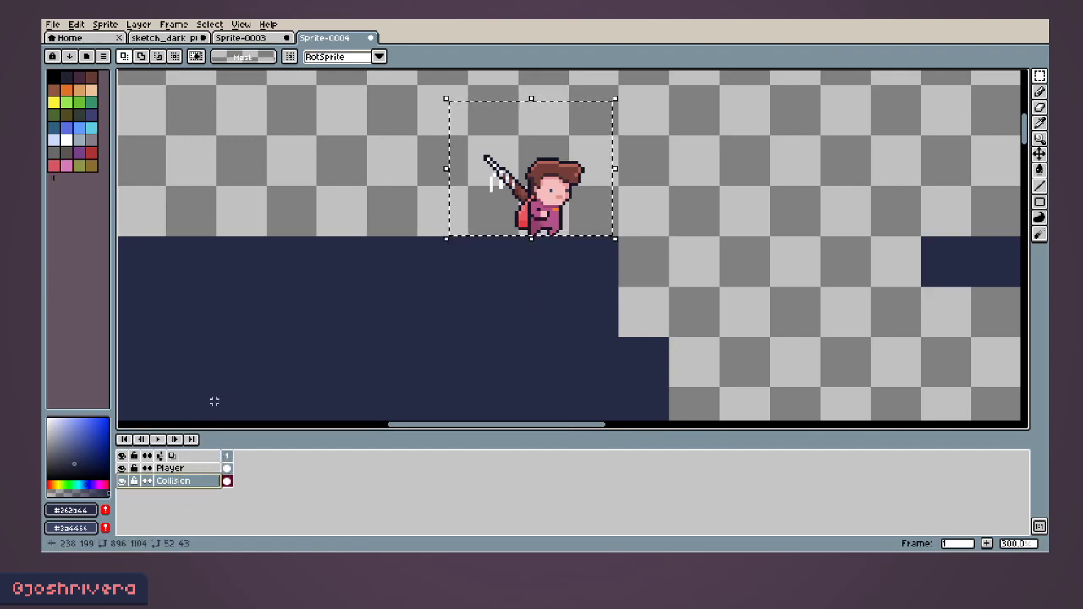
Step: On the Player layer, move the character along the corridor floor closer to the red marker block
scroll(341, 321, "down", 1)
middle_click_drag(341, 321, 546, 223)
key("ctrl+d")
left_click_drag(250, 91, 352, 161)
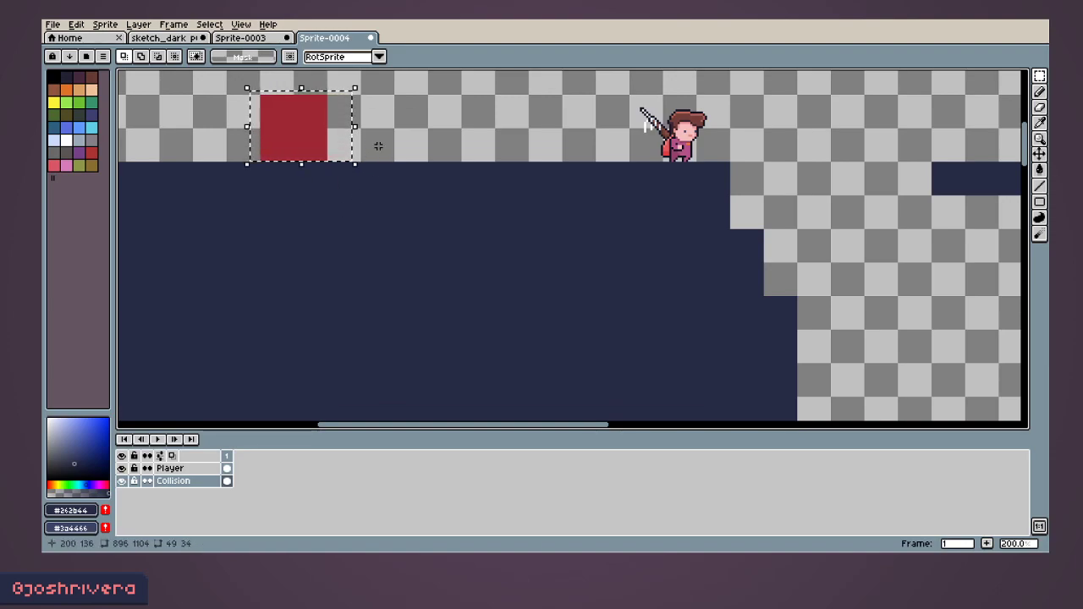
left_click(578, 119)
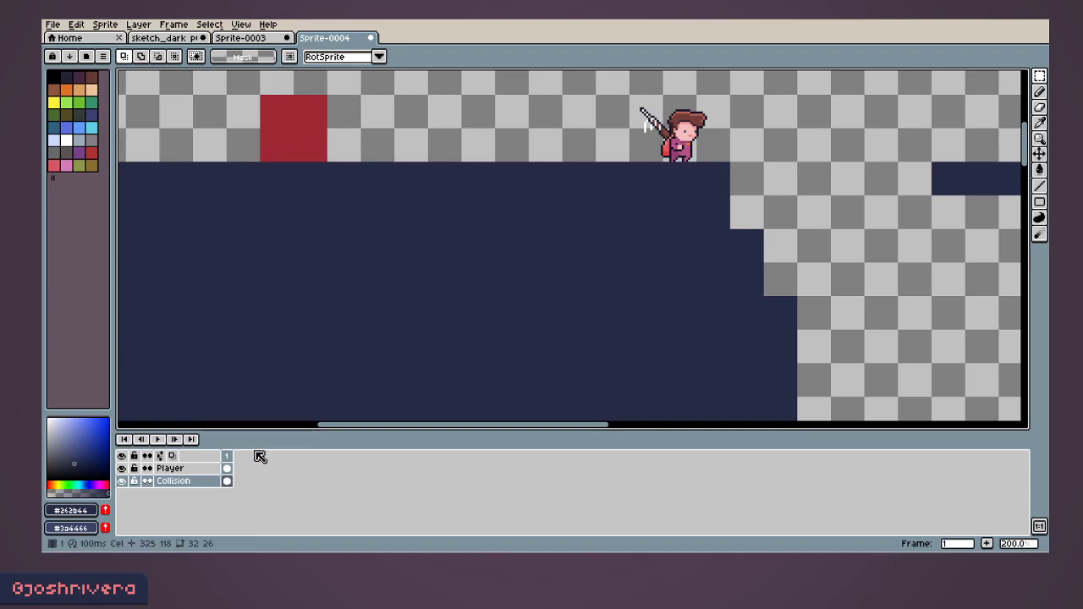
left_click(169, 468)
left_click_drag(618, 88, 448, 153)
key("Return")
Step: Delete the red marker block in the upper corridor from the Collision layer
left_click_drag(248, 86, 343, 163)
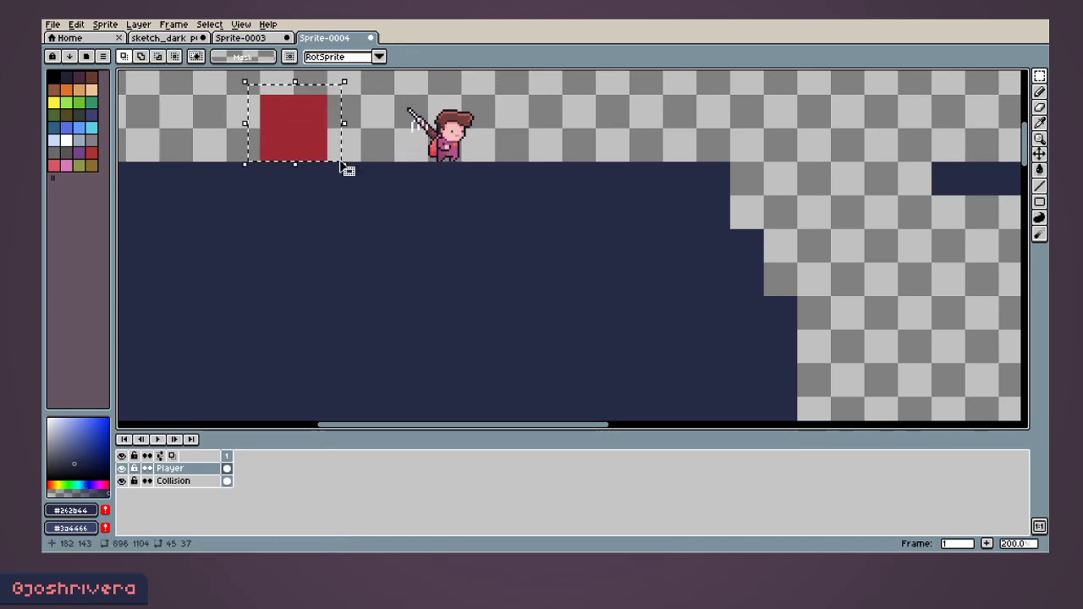
left_click(187, 481)
key("Delete")
scroll(528, 249, "down", 1)
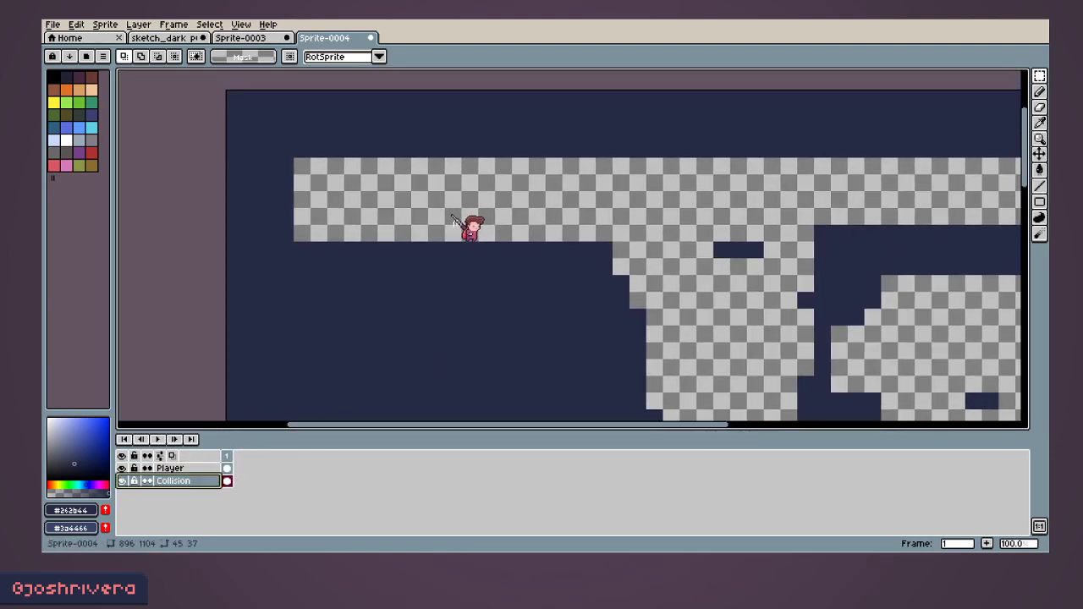
Step: Add a new layer named Wall between the Collision and Player layers
key("shift+n")
double_click(169, 480)
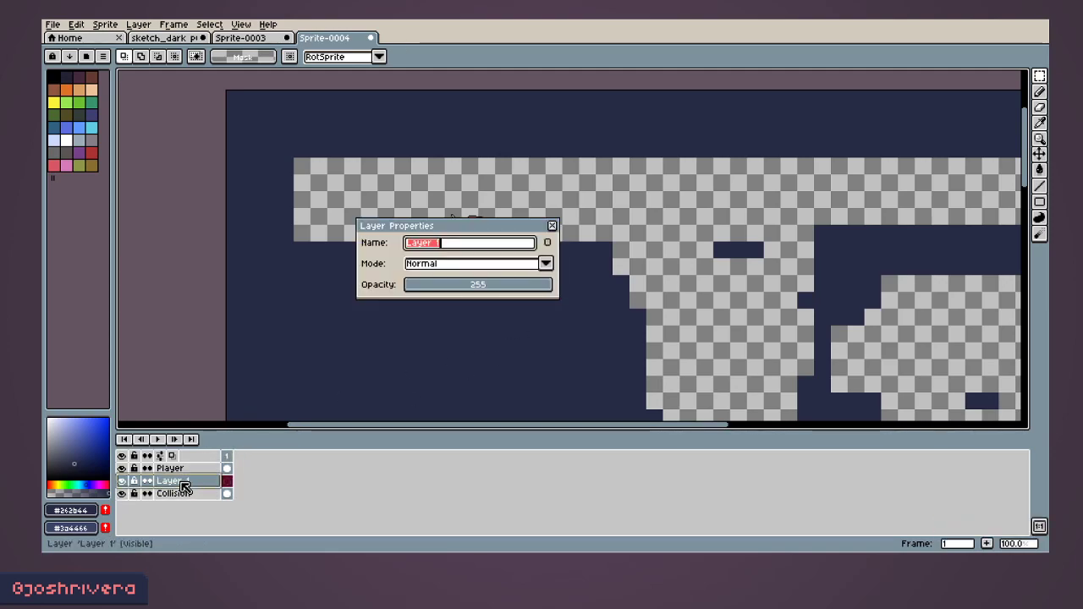
type("Wall")
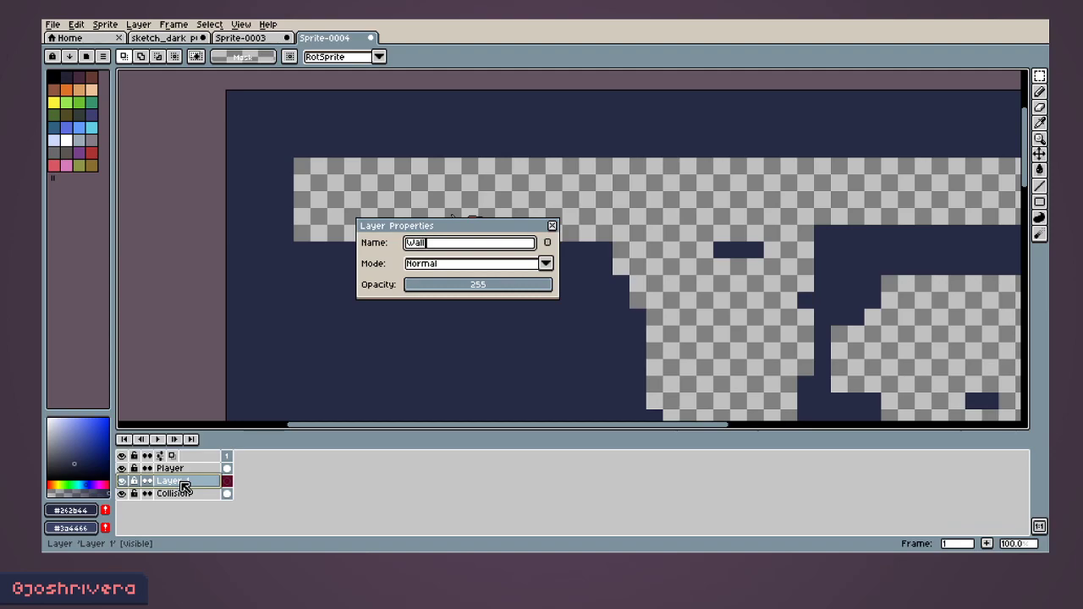
key("Return")
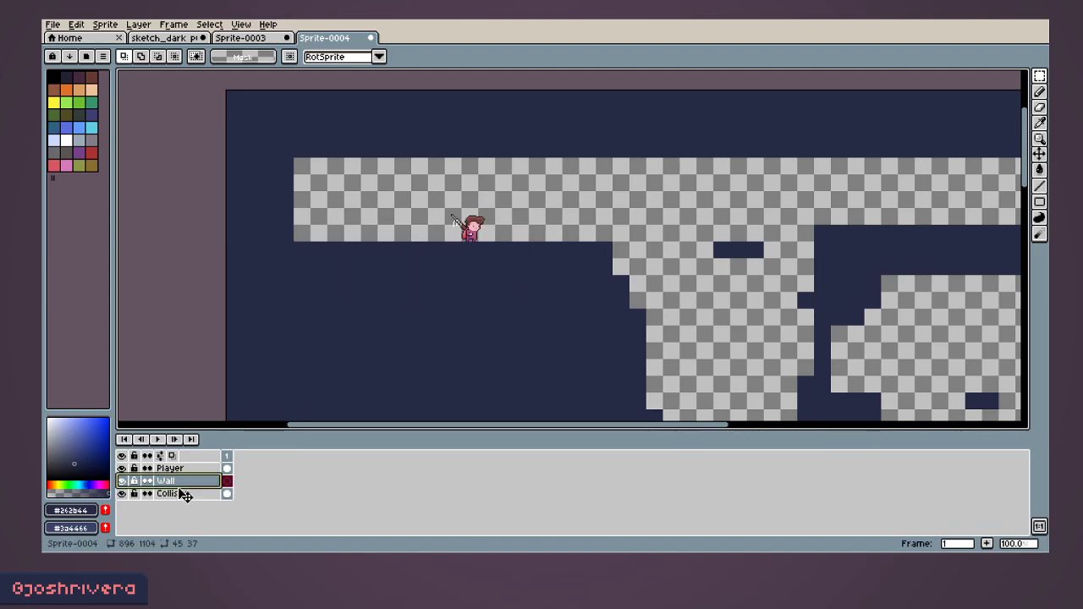
Step: Add a new layer named Polish directly above the Wall layer
key("shift+n")
double_click(184, 481)
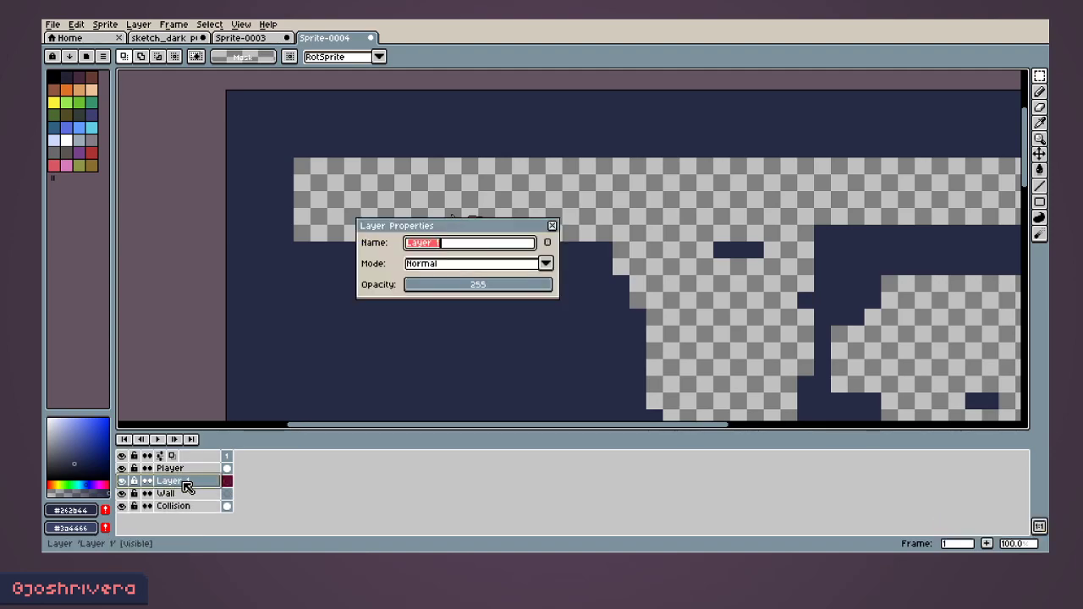
type("Polish")
key("Return")
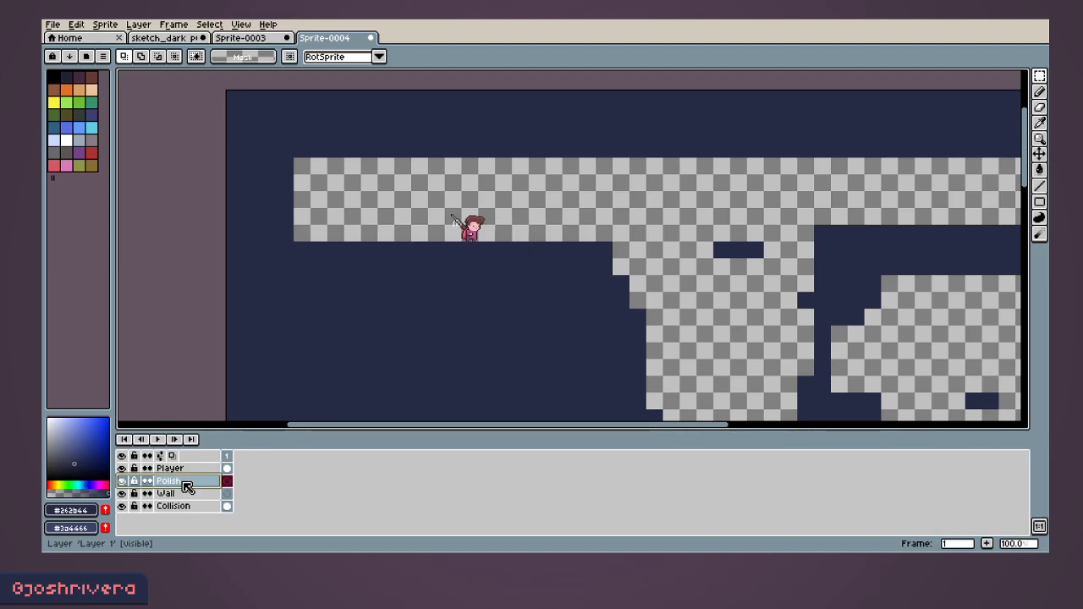
Step: Try to fill the Wall layer with a muted tan, HSV 30°, 29%, 71%
left_click(167, 492)
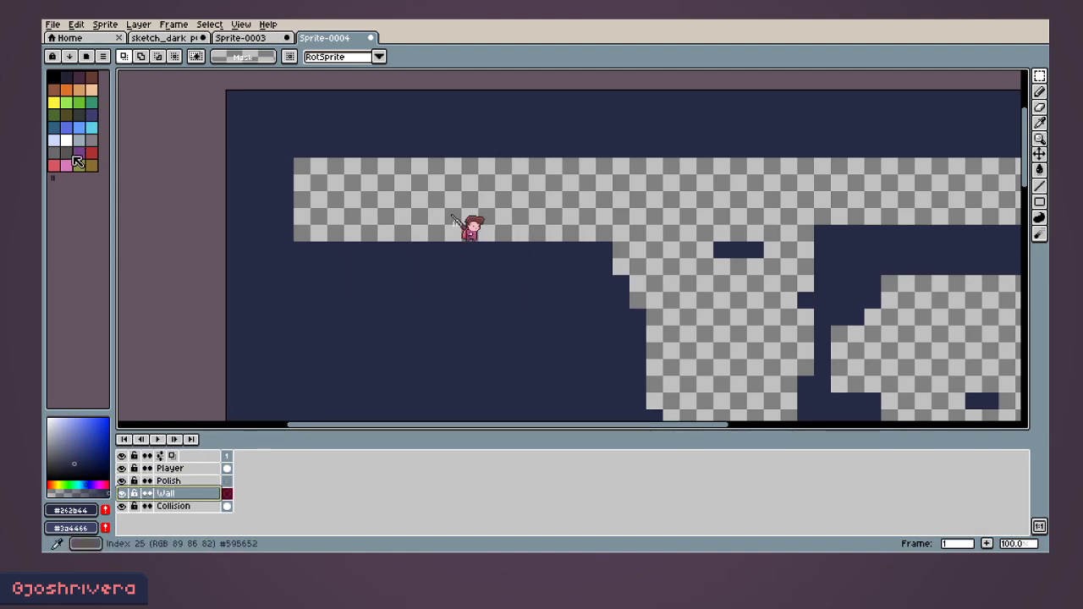
left_click(79, 91)
left_click(67, 431)
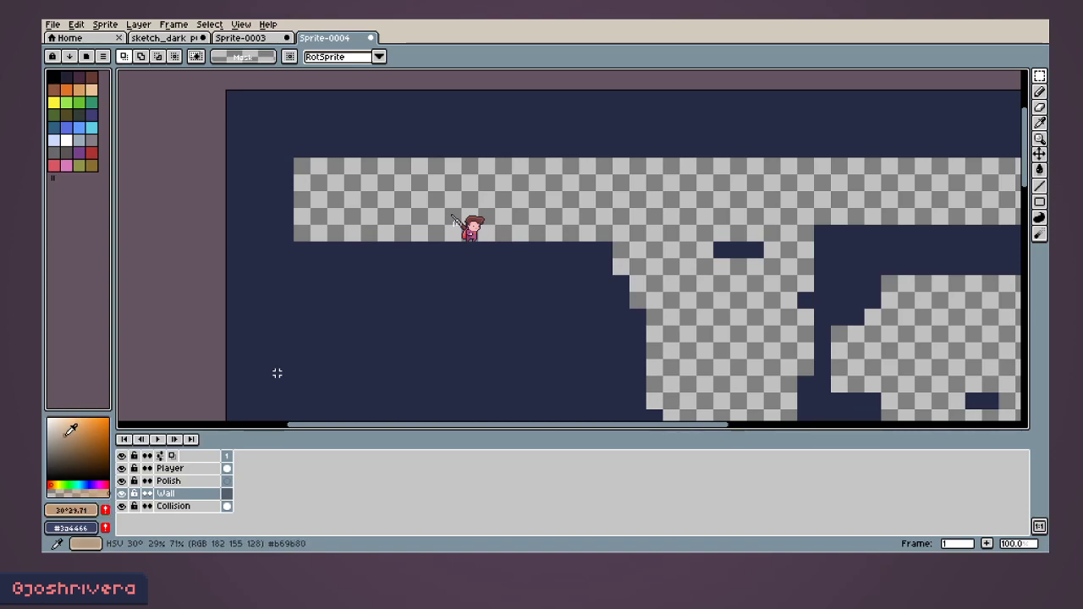
left_click(65, 436)
key("g")
left_click(630, 272)
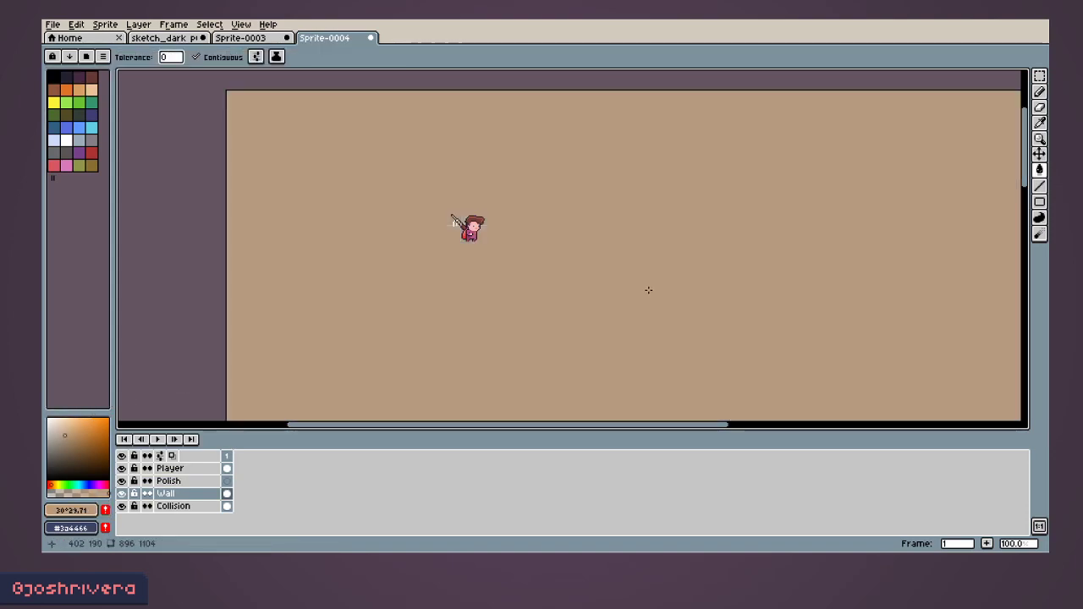
key("ctrl+z")
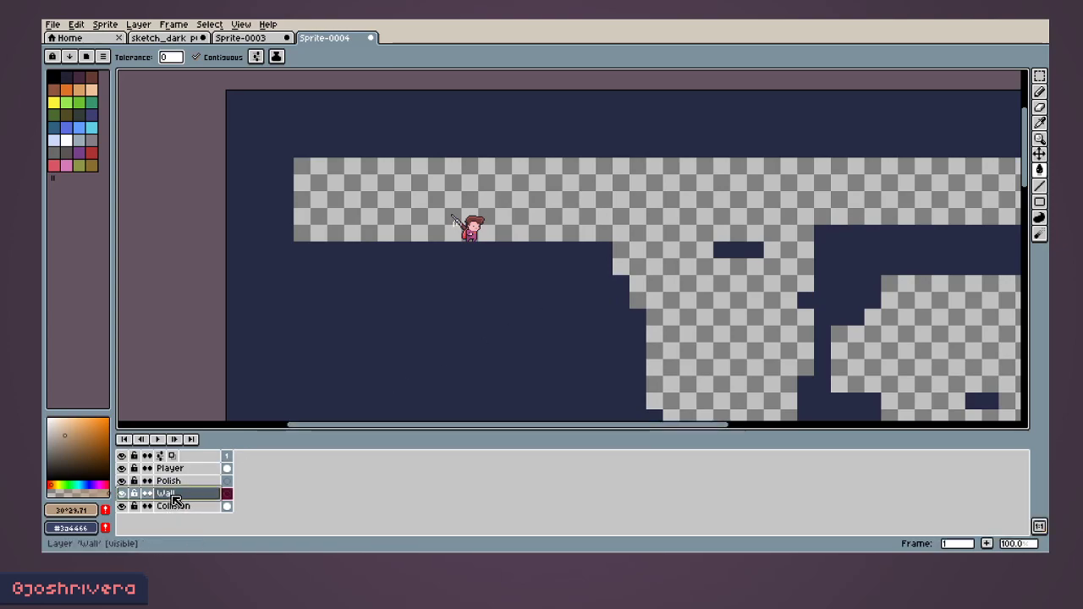
Step: Reorder the Wall layer beneath the Collision layer and flood it with the muted tan
left_click_drag(184, 501, 198, 515)
left_click(699, 353)
scroll(628, 358, "down", 1)
middle_click_drag(628, 362, 609, 411)
scroll(548, 276, "up", 1)
scroll(609, 411, "up", 1)
middle_click_drag(457, 256, 627, 333)
scroll(627, 333, "down", 1)
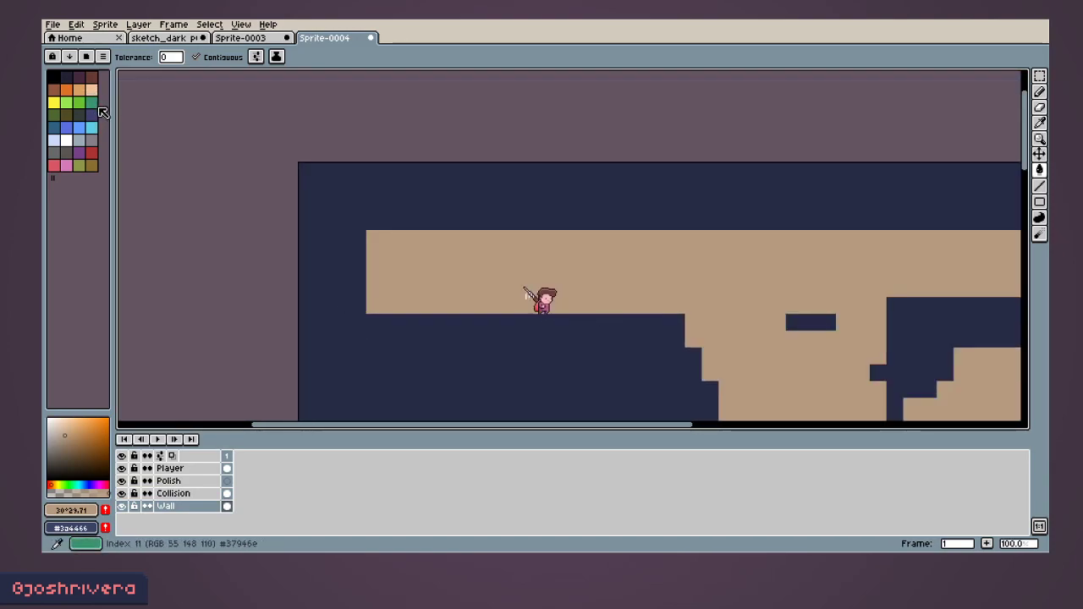
Step: Set up the Pencil with a round 6 px brush and a darker, more saturated brown of the wall's hue
key("i")
left_click(391, 267)
key("g")
left_click(77, 93)
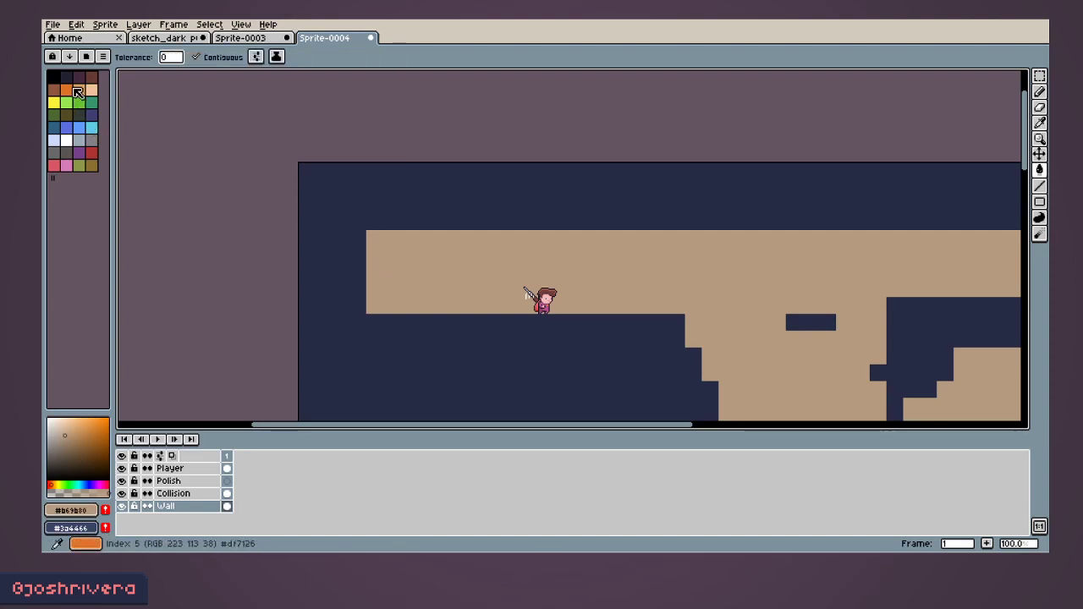
left_click(91, 91)
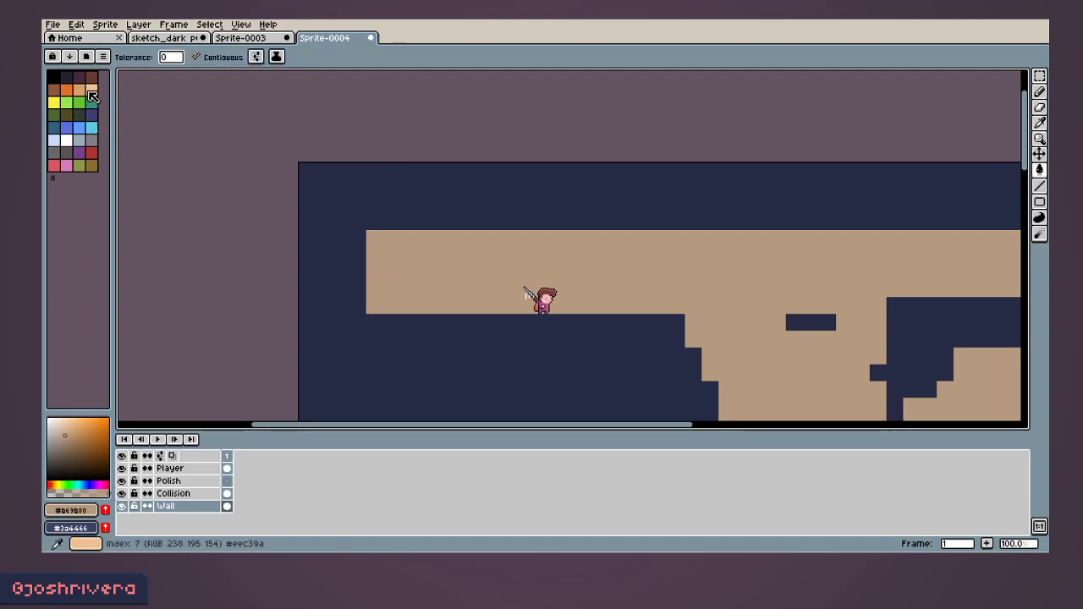
left_click(90, 89)
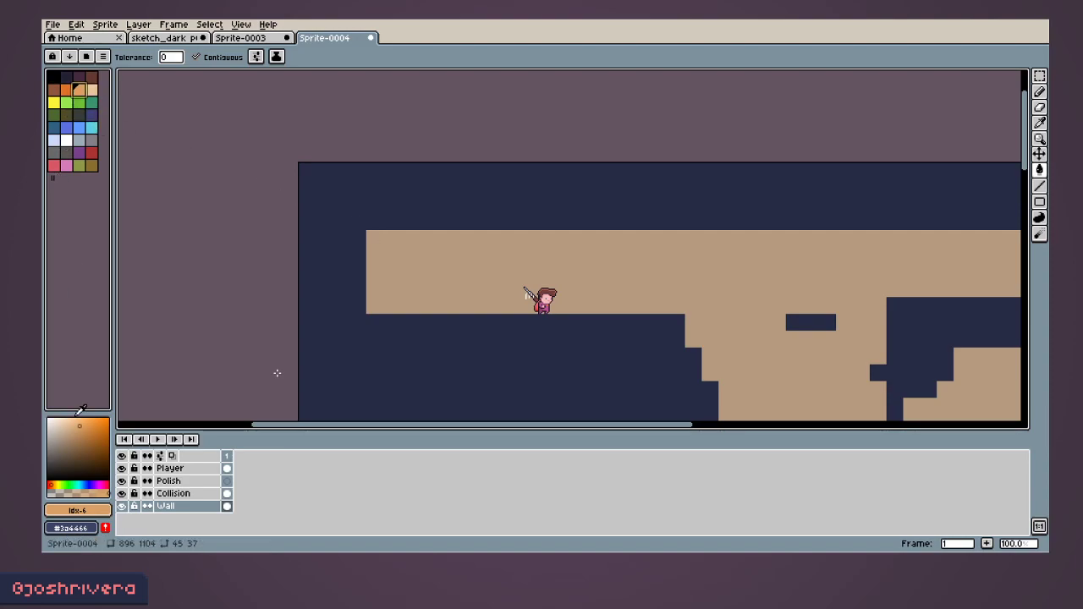
left_click(81, 430)
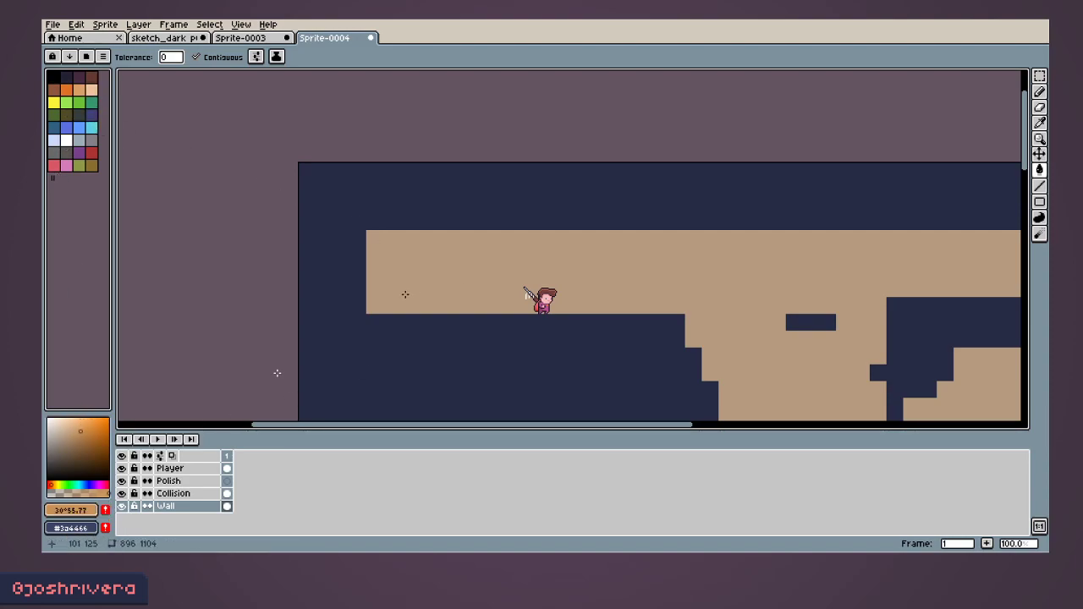
key("b")
scroll(401, 291, "up", 3)
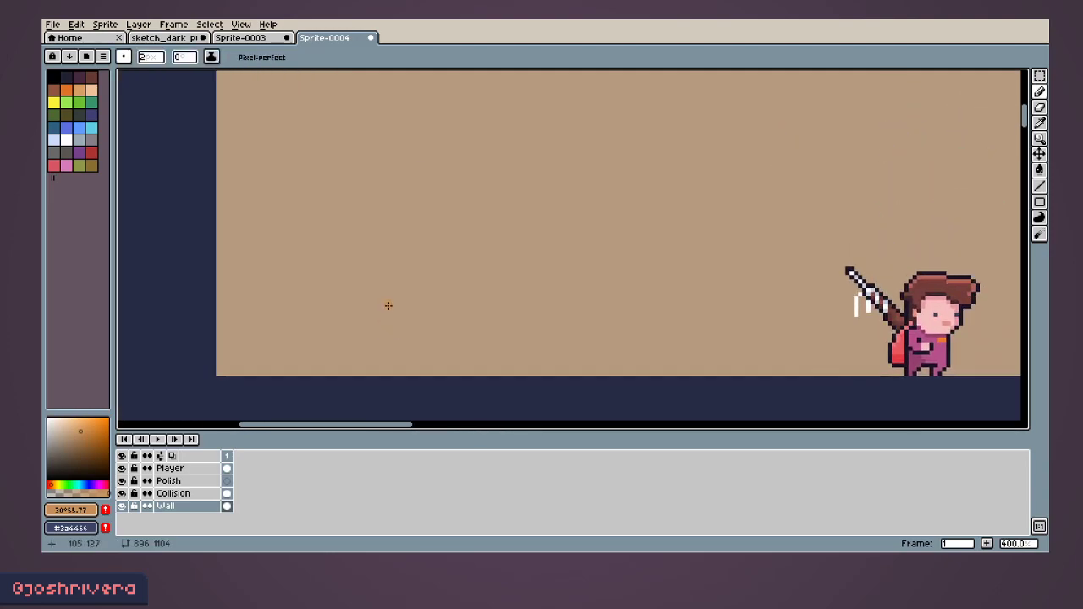
left_click(122, 56)
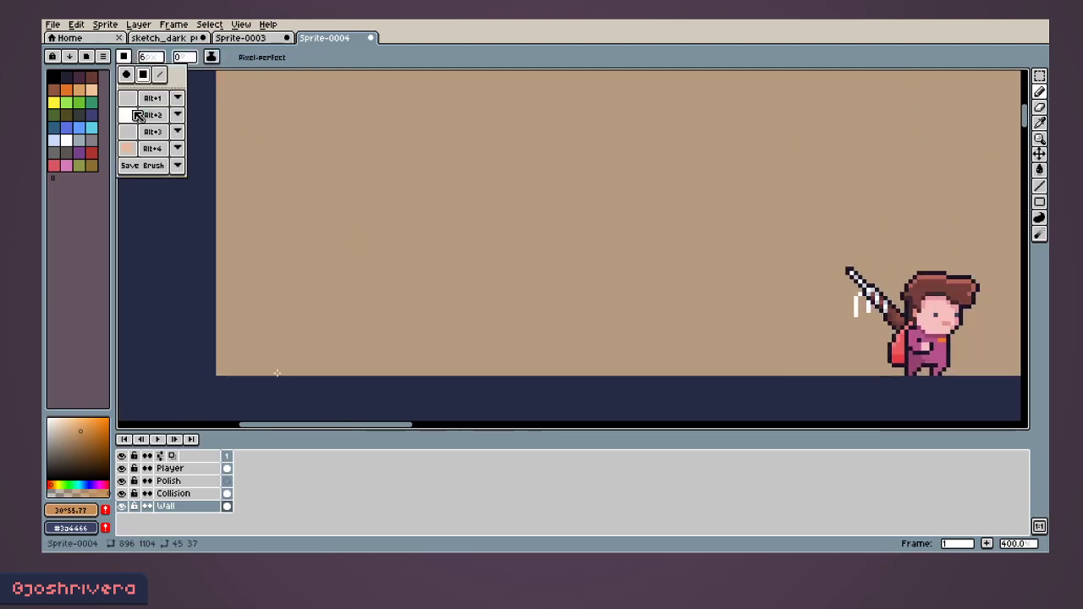
left_click(126, 74)
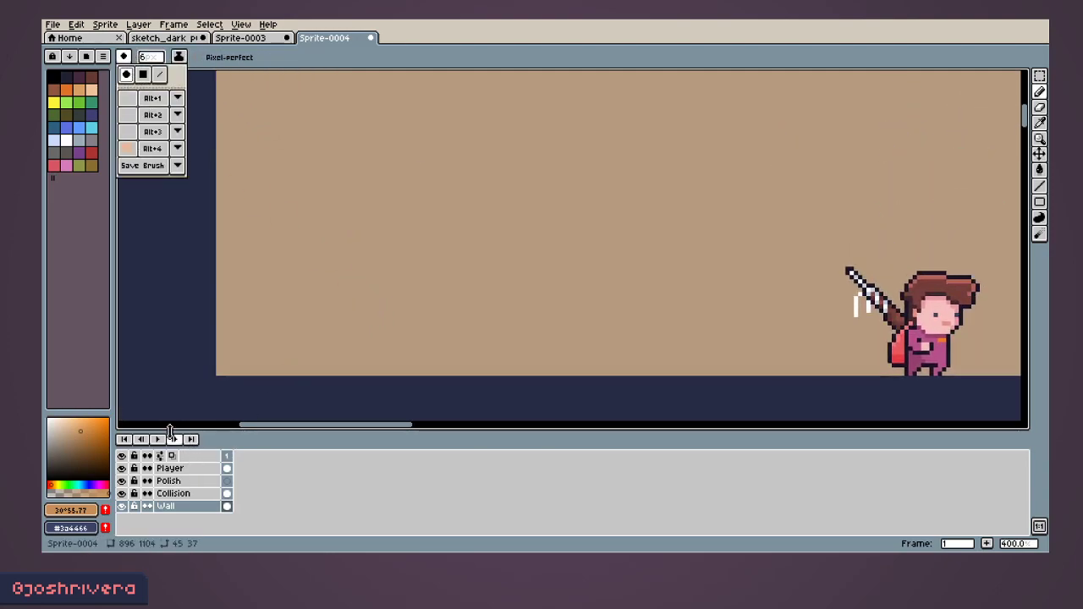
left_click(76, 439)
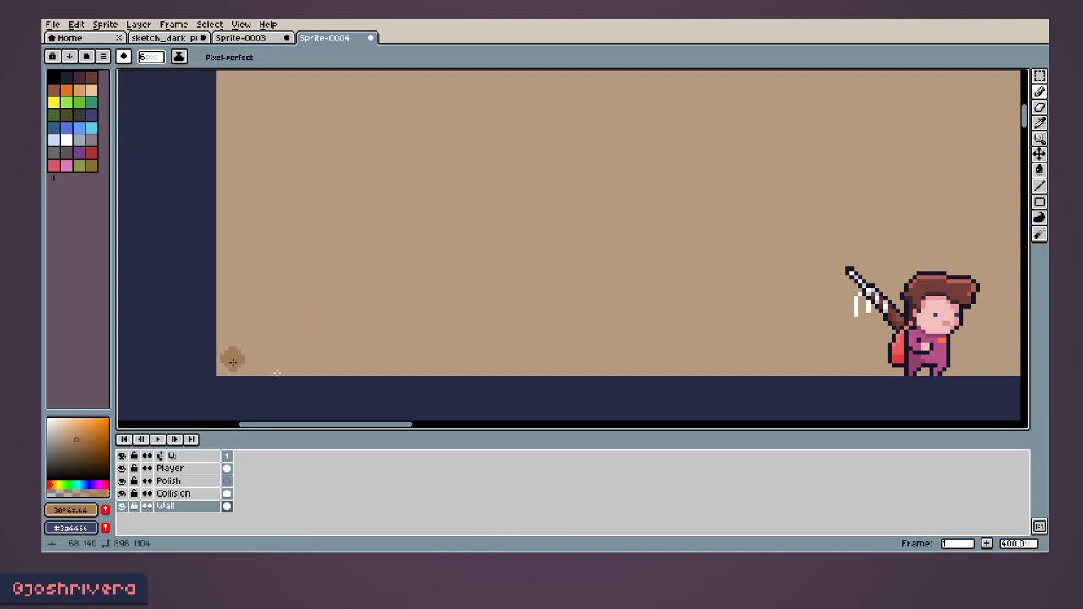
Step: Shade the wall along the corridor's left end with the 6 px brush and along its ceiling with a 17 px brush
left_click(227, 370)
scroll(258, 358, "down", 2)
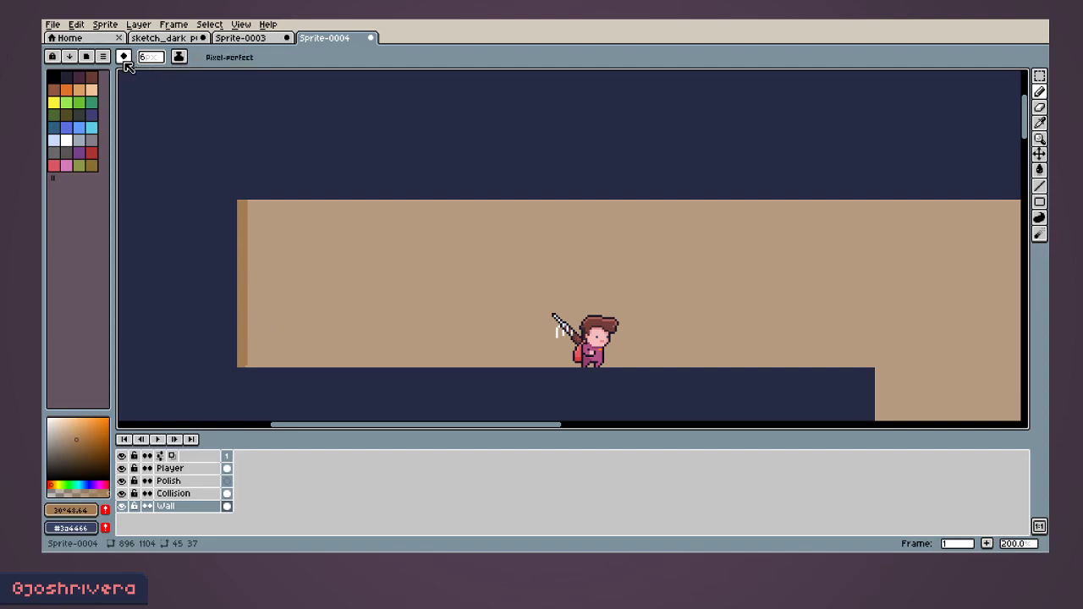
scroll(293, 269, "down", 1)
scroll(292, 267, "up", 4, "ctrl")
scroll(292, 267, "up", 1, "ctrl")
mouse_move(284, 307)
middle_mouse_down()
mouse_move(277, 261)
mouse_move(277, 290)
middle_mouse_up()
scroll(280, 261, "up", 2)
scroll(276, 292, "down", 1)
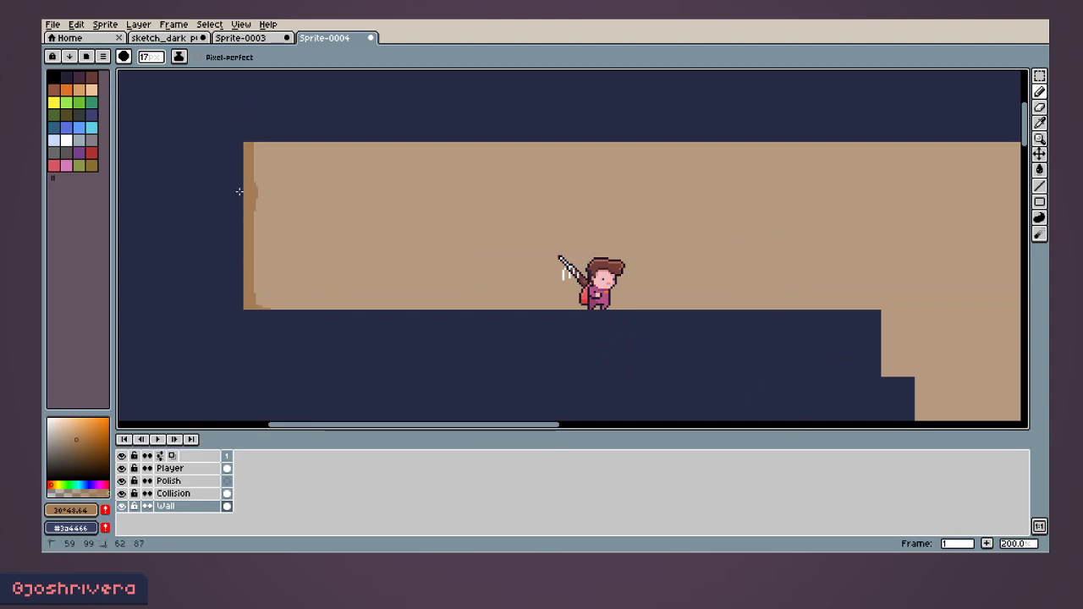
left_click_drag(381, 133, 653, 129)
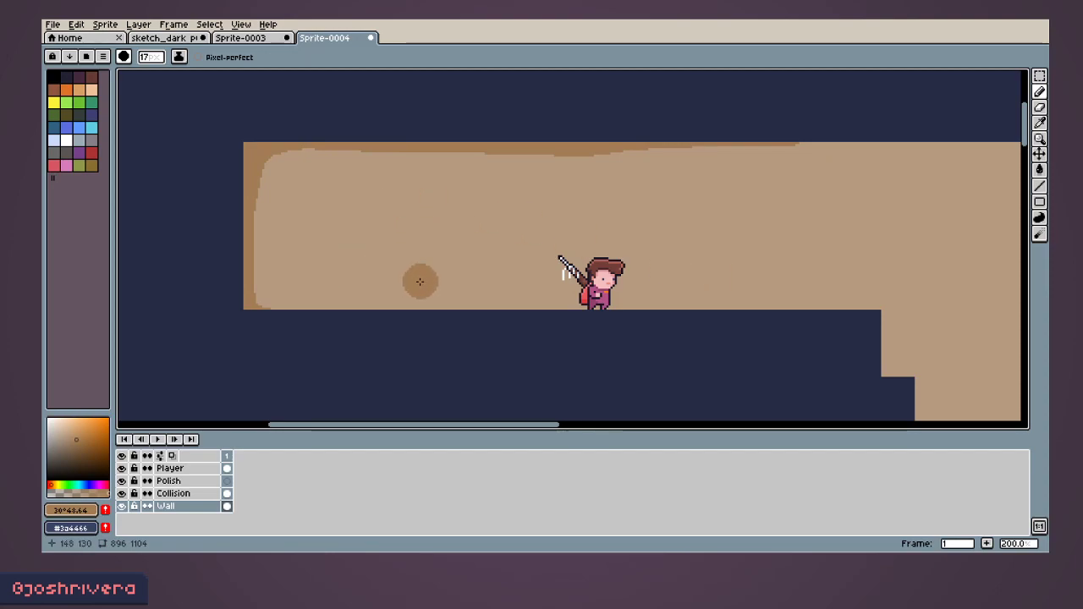
Step: Paint a large rounded brown drip hanging from the ceiling near the corridor's left end
scroll(563, 307, "down", 2)
mouse_move(522, 304)
middle_mouse_down()
mouse_move(459, 296)
mouse_move(445, 259)
middle_mouse_up()
scroll(459, 296, "up", 1)
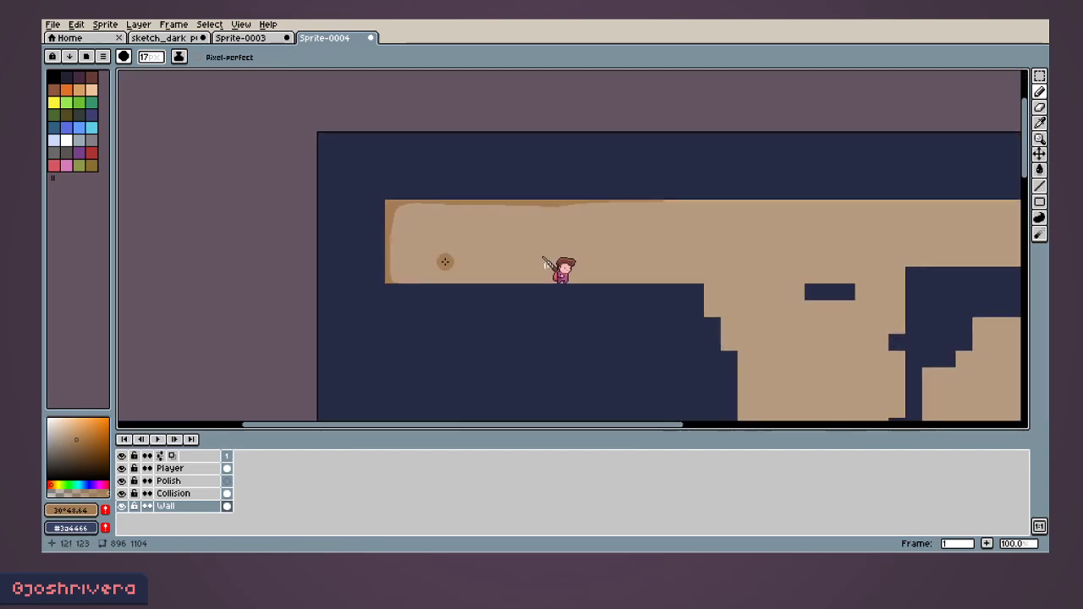
scroll(445, 259, "up", 1)
mouse_move(399, 158)
left_mouse_down()
mouse_move(411, 182)
mouse_move(467, 162)
left_mouse_up()
Step: Reduce the brush to 4 px and paint thin looping drips and vertical streaks on both sides of the large drip
scroll(490, 168, "up", 3, "ctrl")
scroll(490, 169, "down", 11, "ctrl")
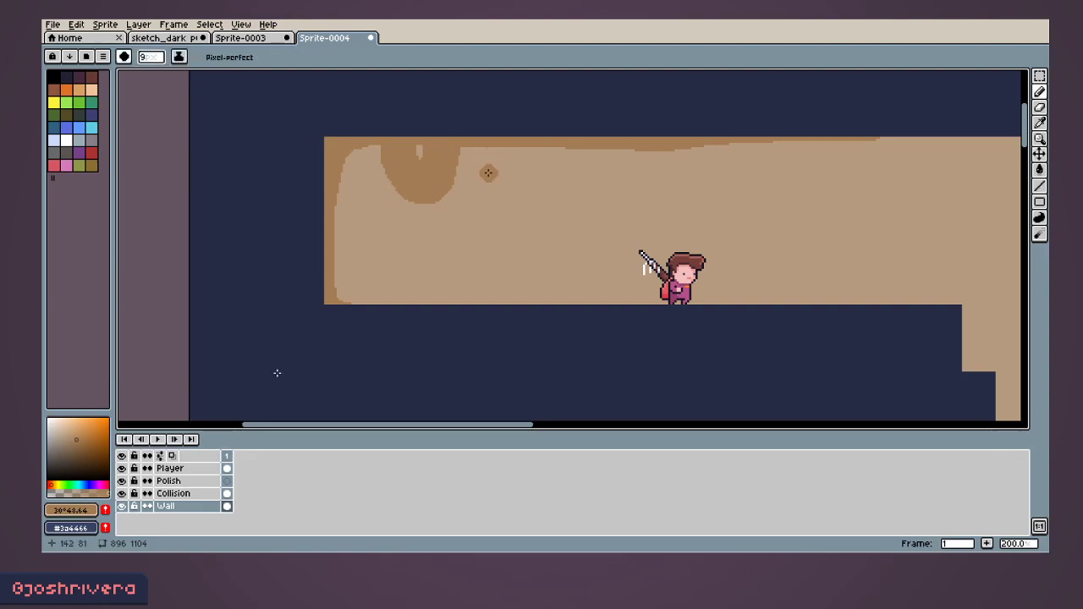
mouse_move(466, 145)
left_mouse_down()
mouse_move(485, 222)
mouse_move(493, 149)
left_mouse_up()
left_click_drag(358, 148, 374, 148)
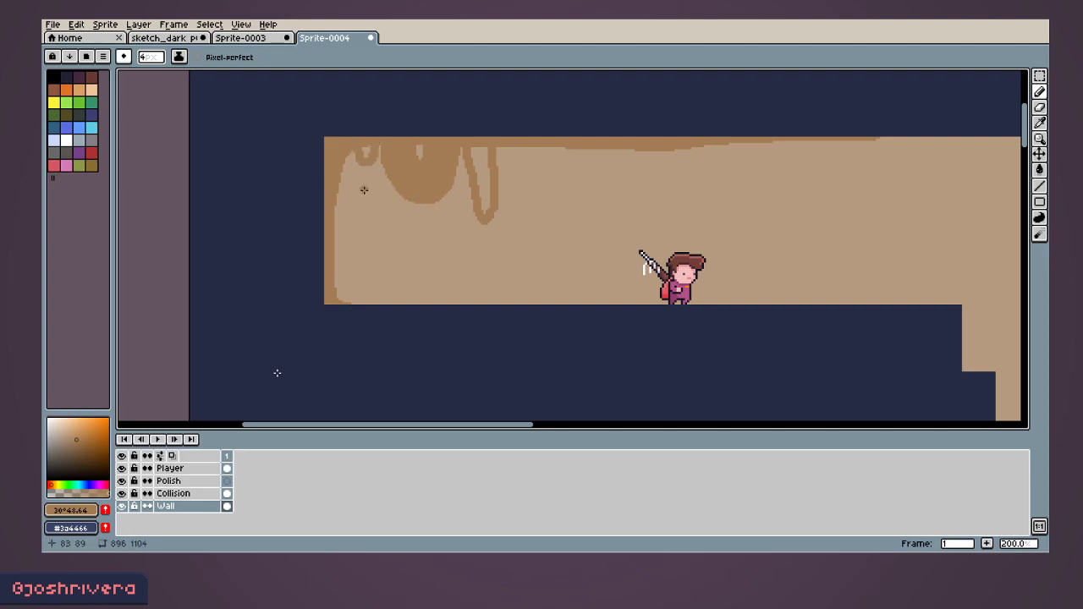
left_click_drag(349, 158, 348, 287)
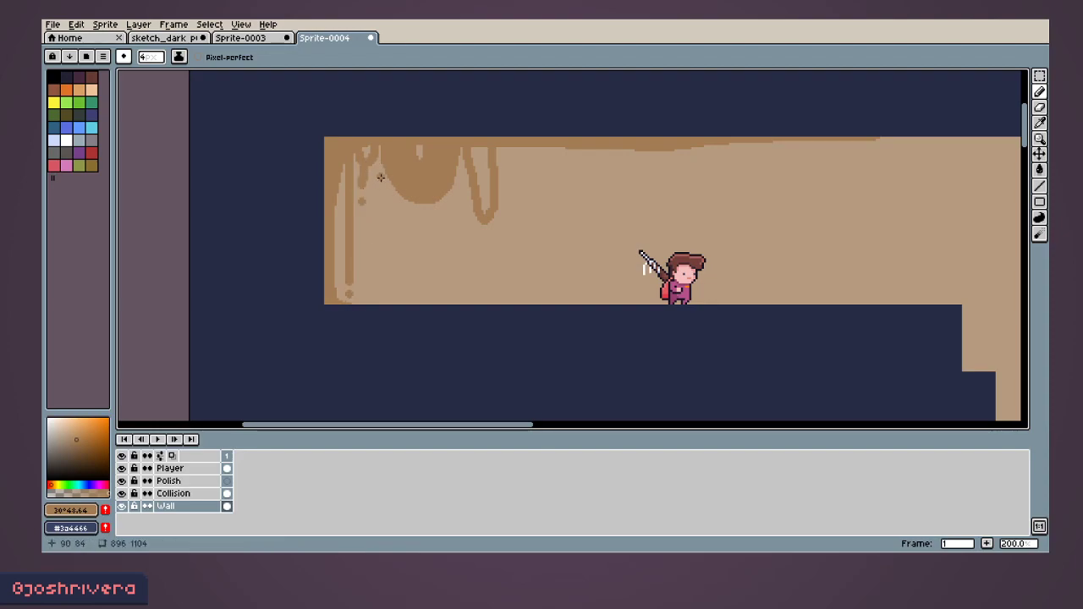
Step: Look over the shaded corridor wall and the floor edge beneath the character
scroll(448, 229, "left", 5)
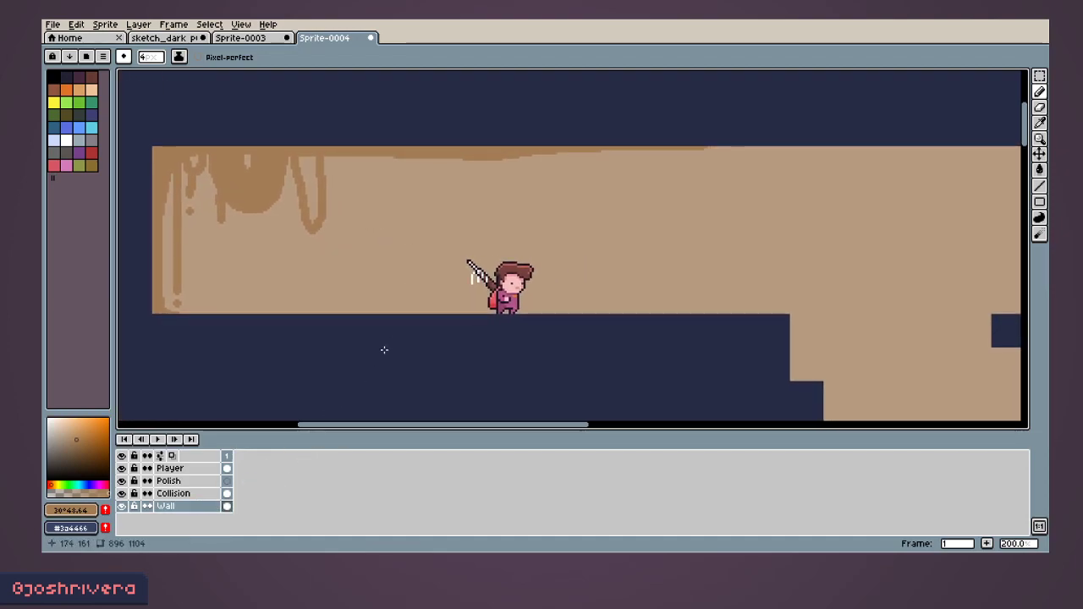
scroll(443, 290, "down", 1)
scroll(457, 295, "up", 2)
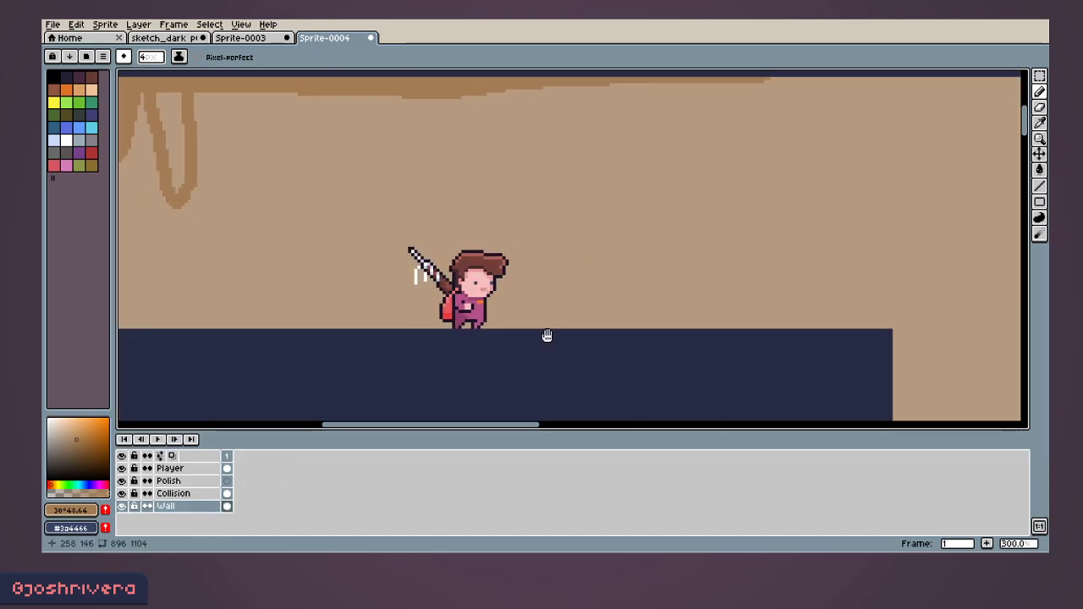
middle_click_drag(547, 335, 615, 292)
scroll(615, 293, "down", 1)
middle_click_drag(391, 283, 448, 276)
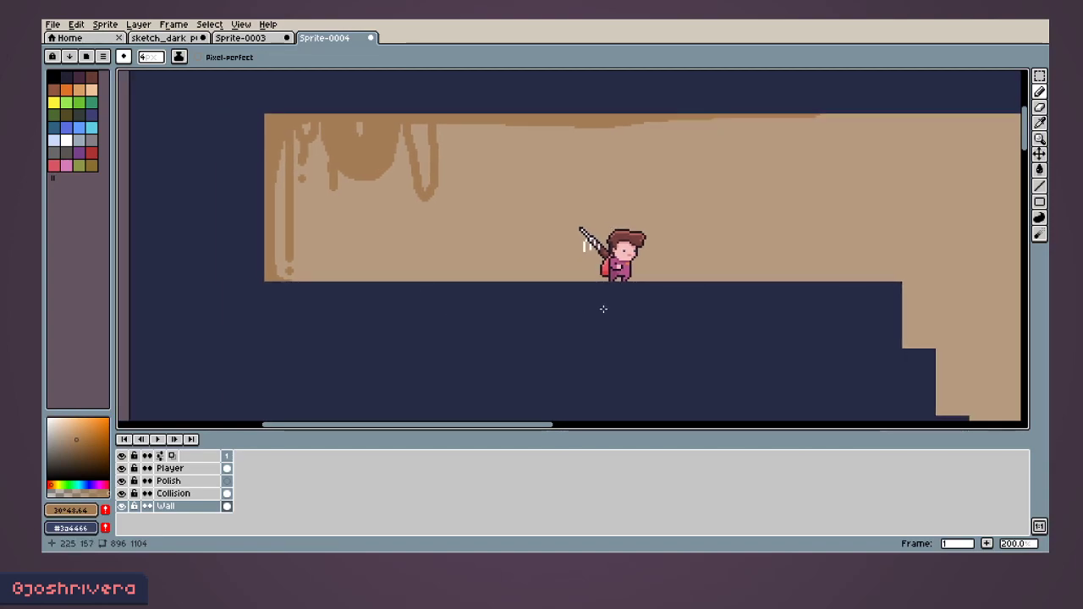
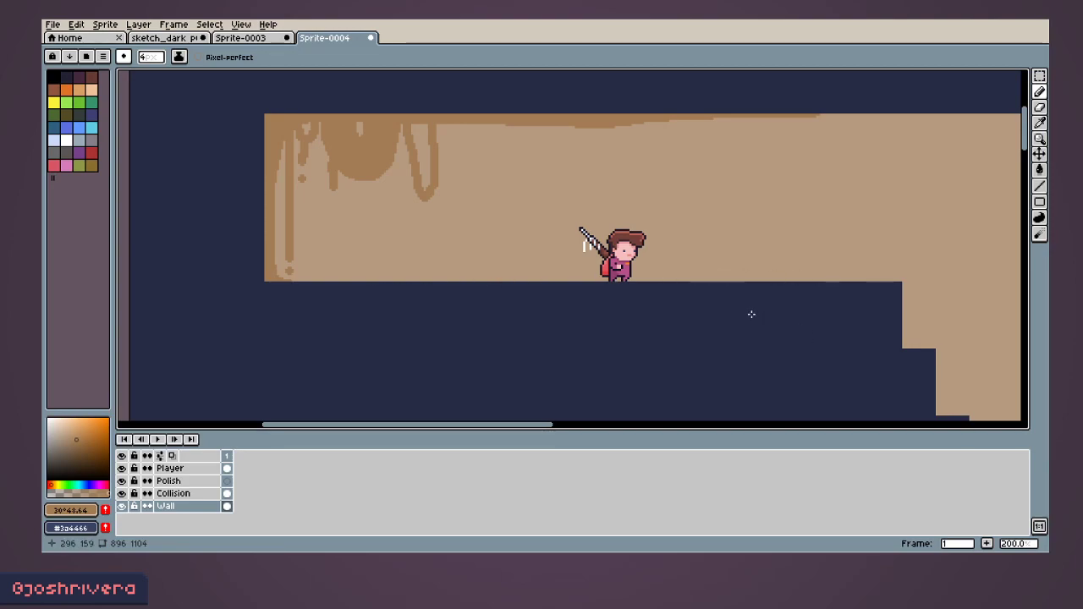
scroll(749, 307, "down", 2)
scroll(704, 302, "up", 4)
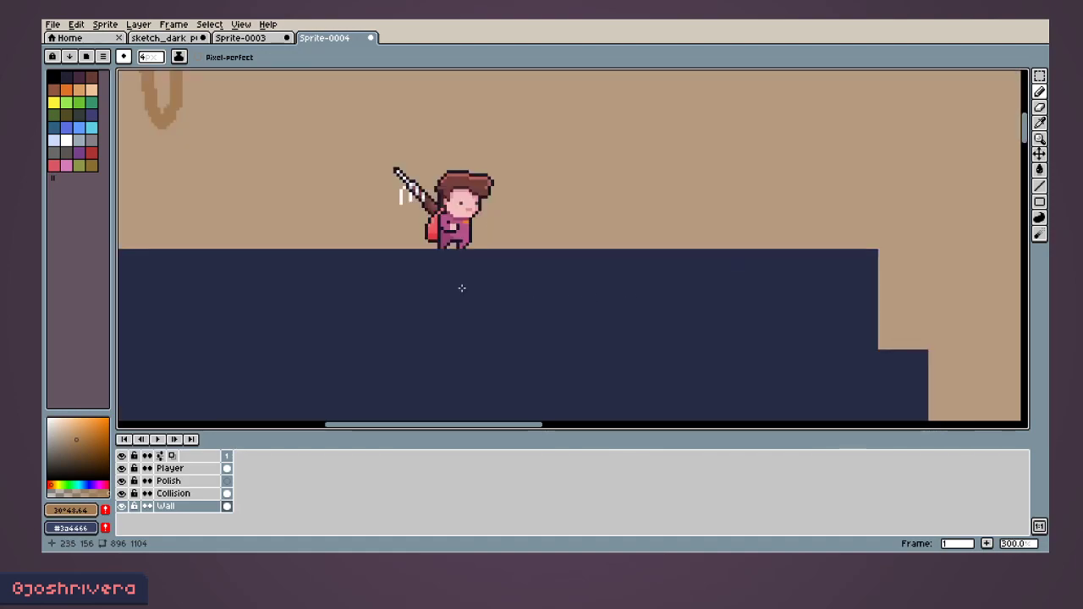
Step: Make the Polish layer active and choose the pale blue-white palette colour, index 20, for drawing
left_click(182, 481)
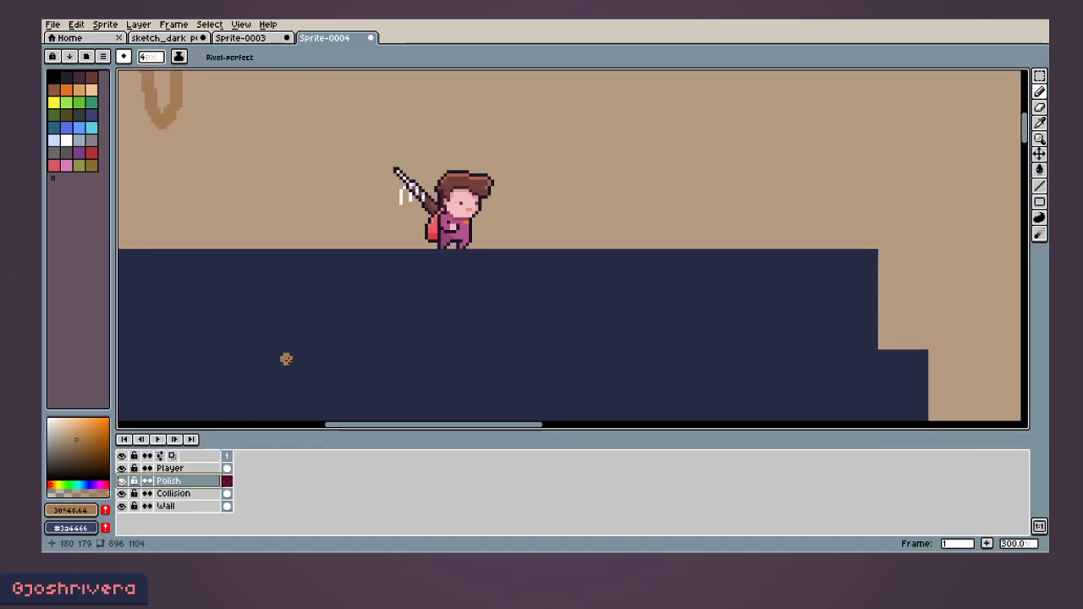
middle_click_drag(273, 286, 372, 297)
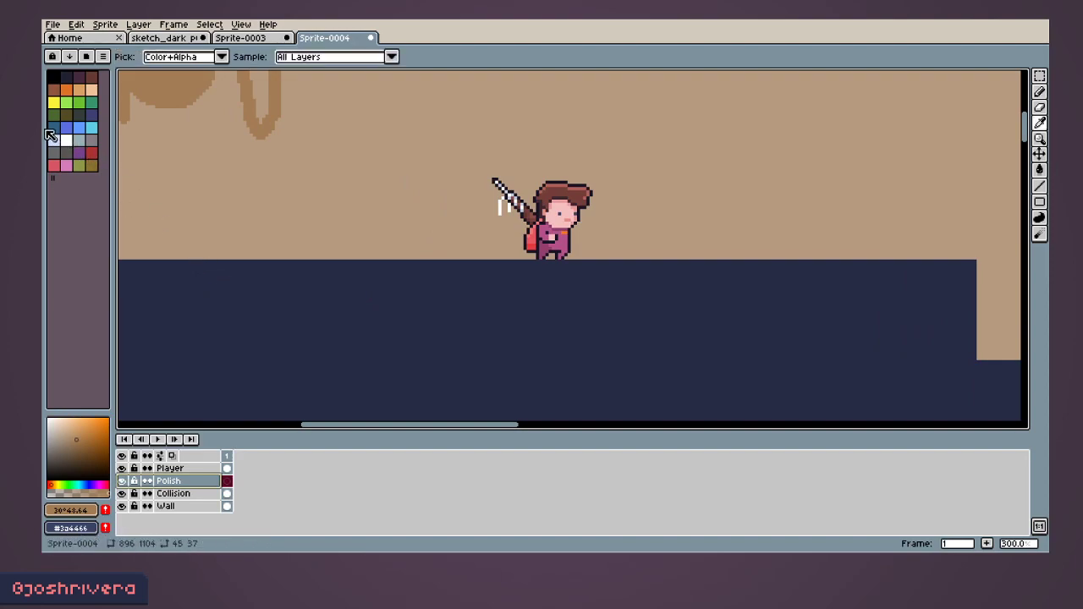
left_click(53, 141)
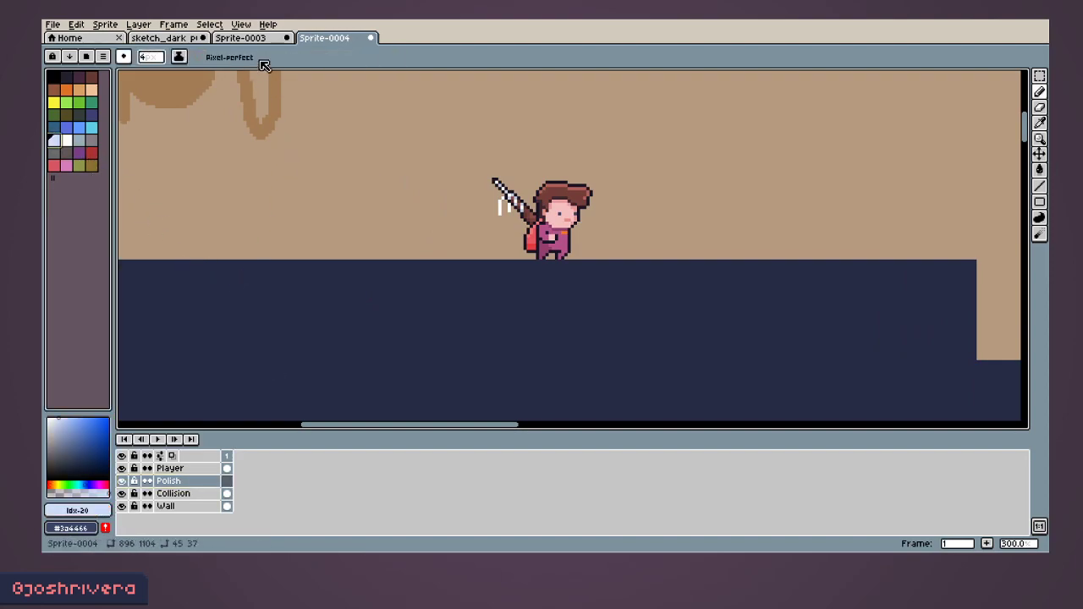
Step: Display the tile grid over the canvas
left_click(242, 23)
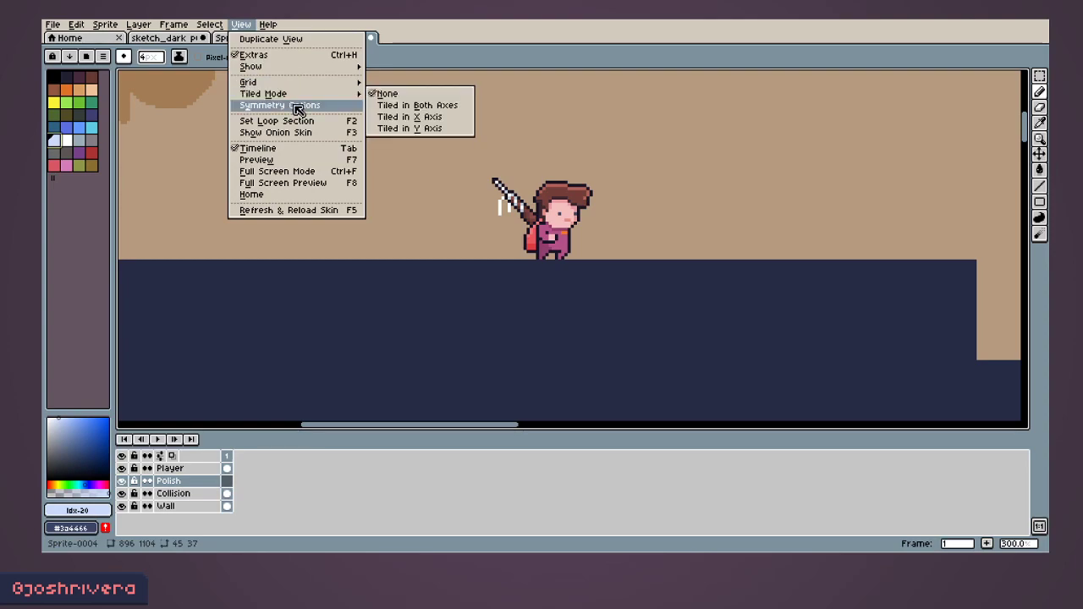
mouse_move(297, 88)
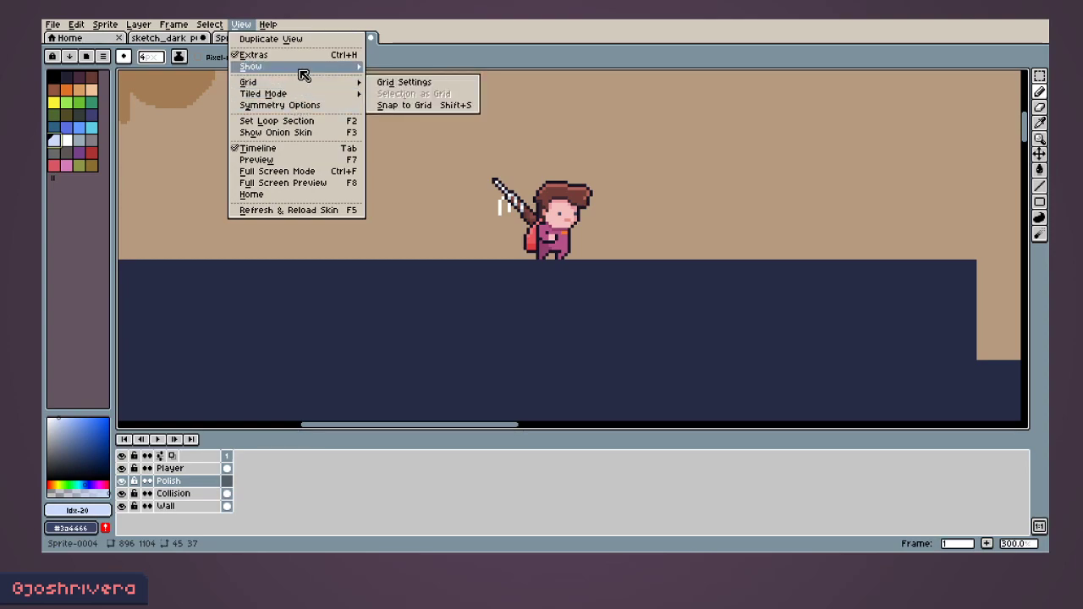
left_click(371, 89)
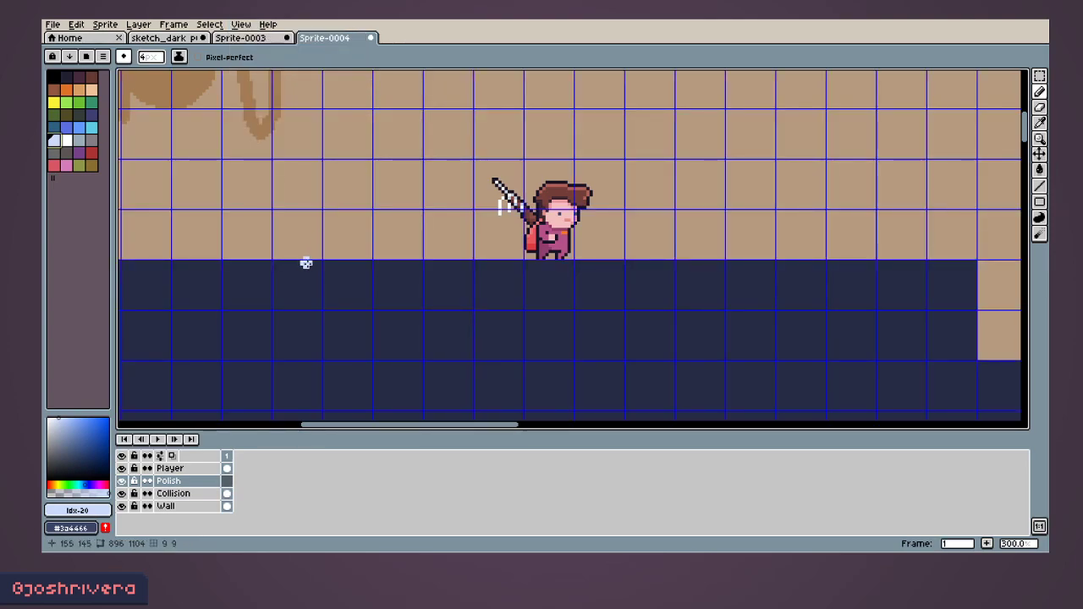
Step: Draw a straight pale line 1 px thick and one tile wide along the floor's top edge beneath the character
middle_click_drag(362, 265, 462, 261)
middle_click_drag(251, 271, 369, 270)
middle_click_drag(640, 278, 386, 271)
scroll(504, 270, "up", 3)
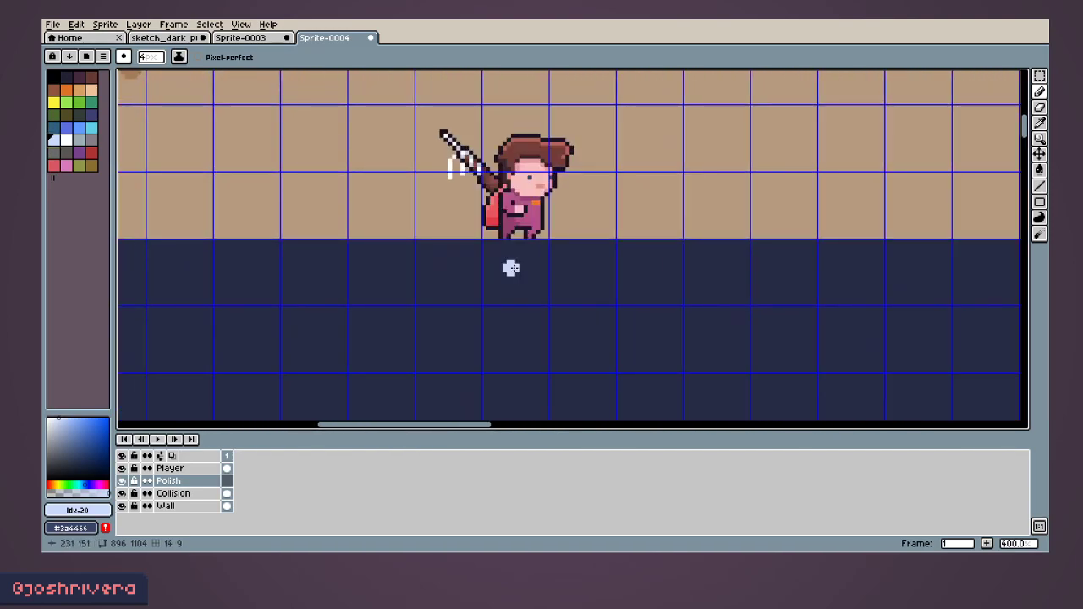
scroll(497, 260, "down", 6, "ctrl")
scroll(498, 259, "up", 9, "ctrl")
left_click_drag(468, 230, 560, 229, "shift")
middle_click_drag(531, 274, 416, 296)
Step: Thicken the pale line beneath the character into a band one tile wide and about 6 px high, using a 5 px square brush
scroll(359, 269, "down", 4, "ctrl")
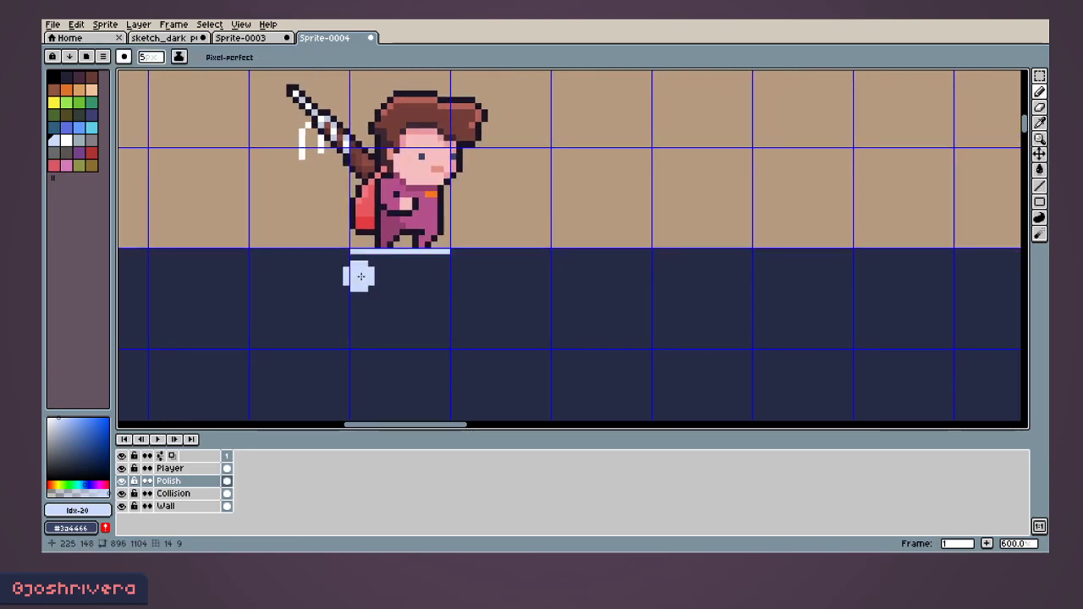
left_click(124, 57)
left_click(135, 75)
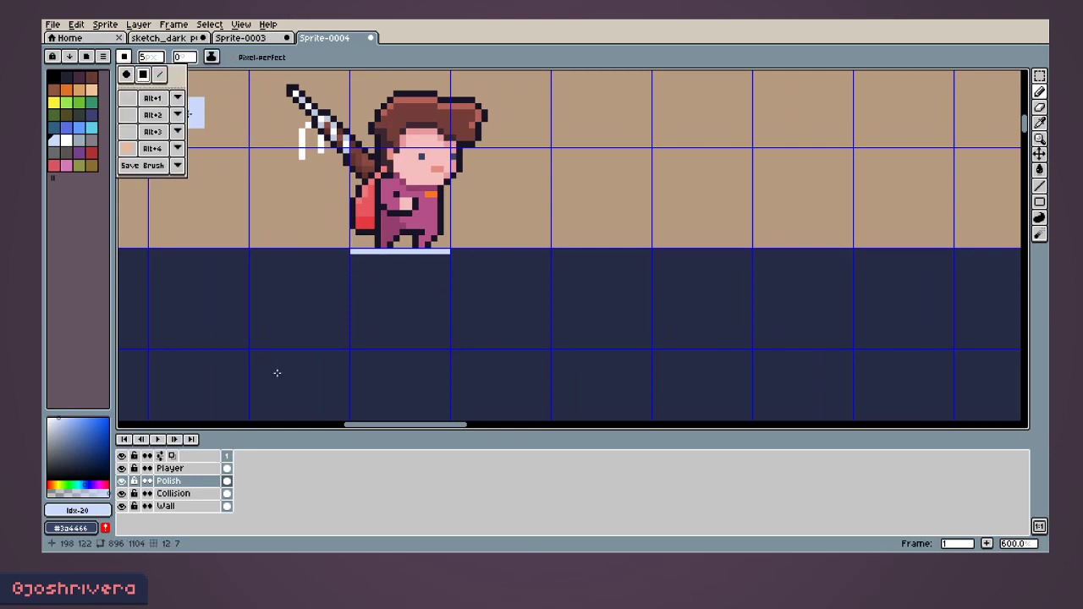
left_click_drag(365, 267, 431, 270, "shift")
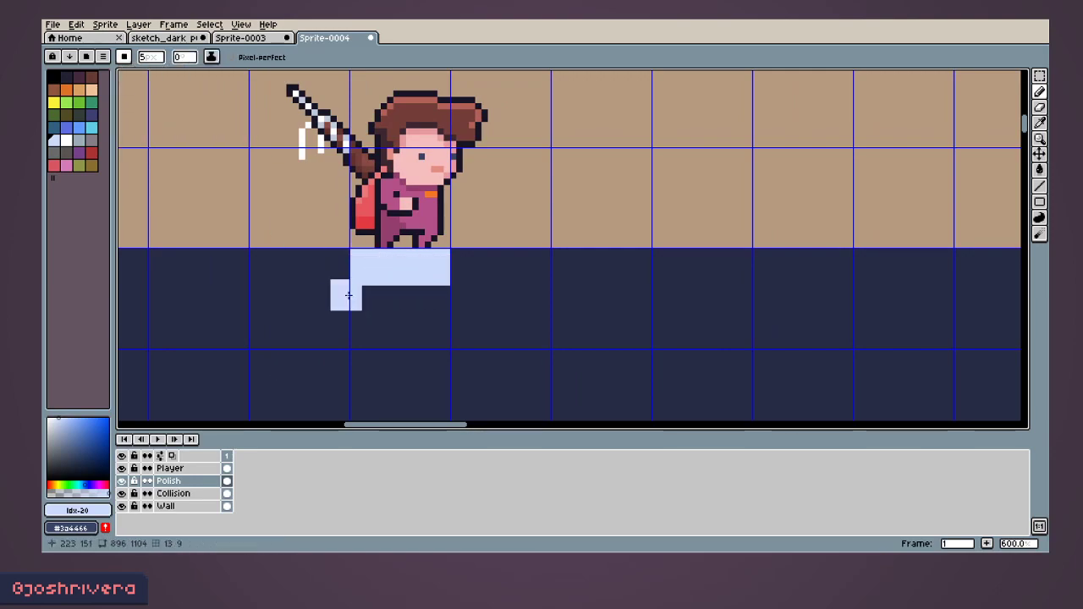
Step: Fill the rest of the tile below the pale band with the grey palette colour, index 22
left_click(82, 142)
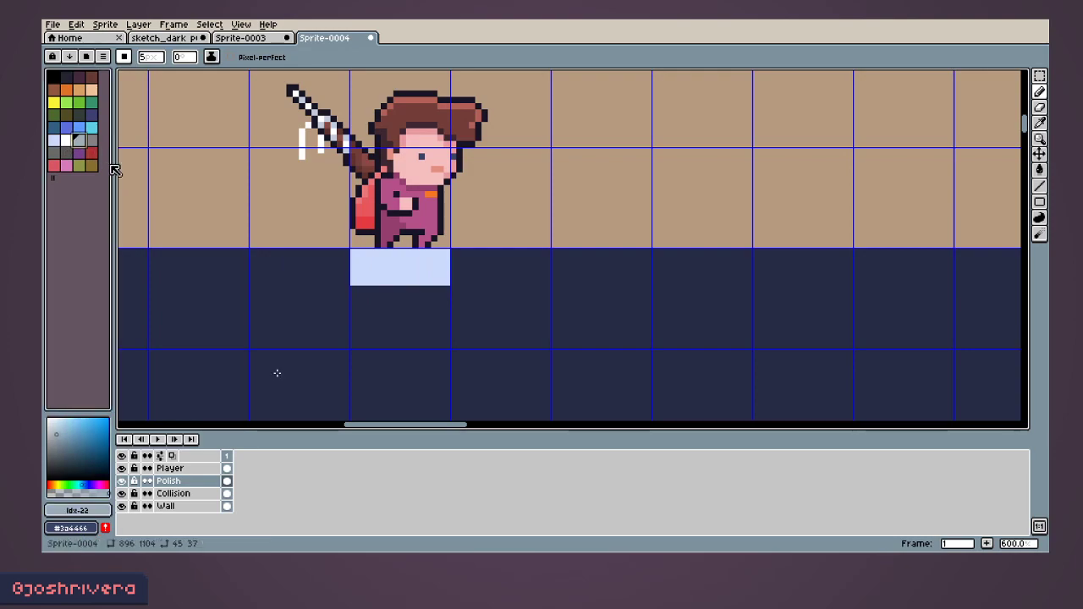
left_click(366, 298)
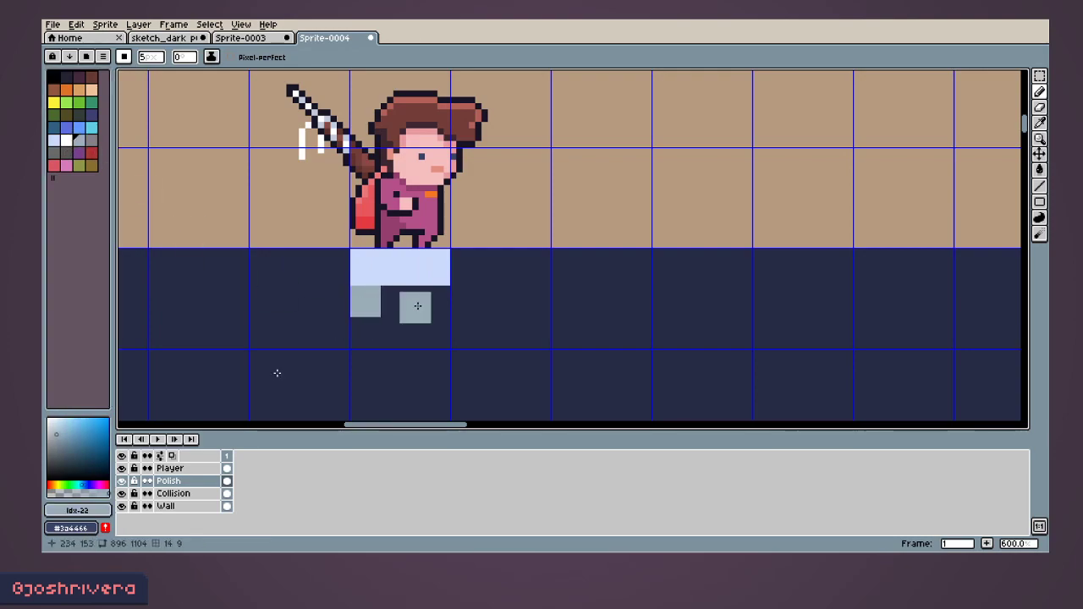
left_click(435, 301, "shift")
left_click_drag(434, 331, 355, 331)
Step: Erase a strip about 3 px high along the tile's bottom edge with a 6 px square eraser
key("e")
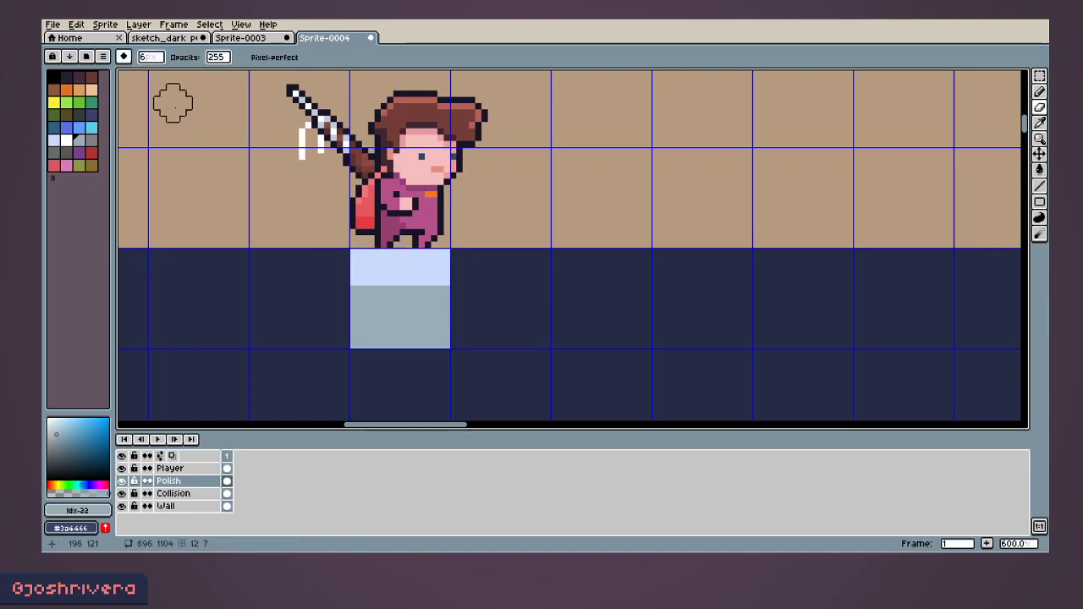
left_click(124, 56)
left_click(143, 75)
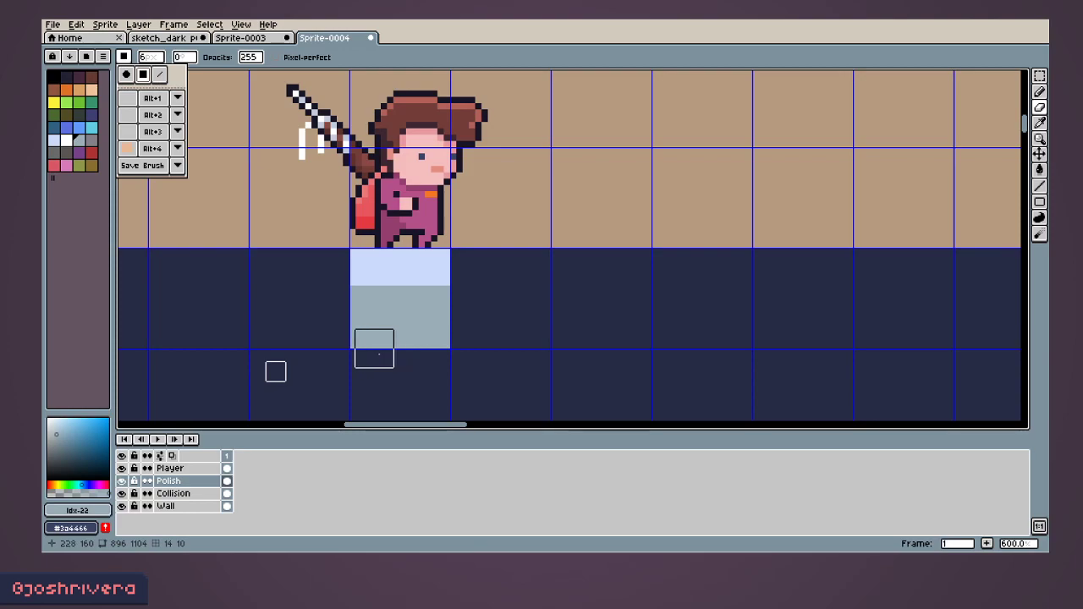
left_click_drag(368, 349, 446, 348)
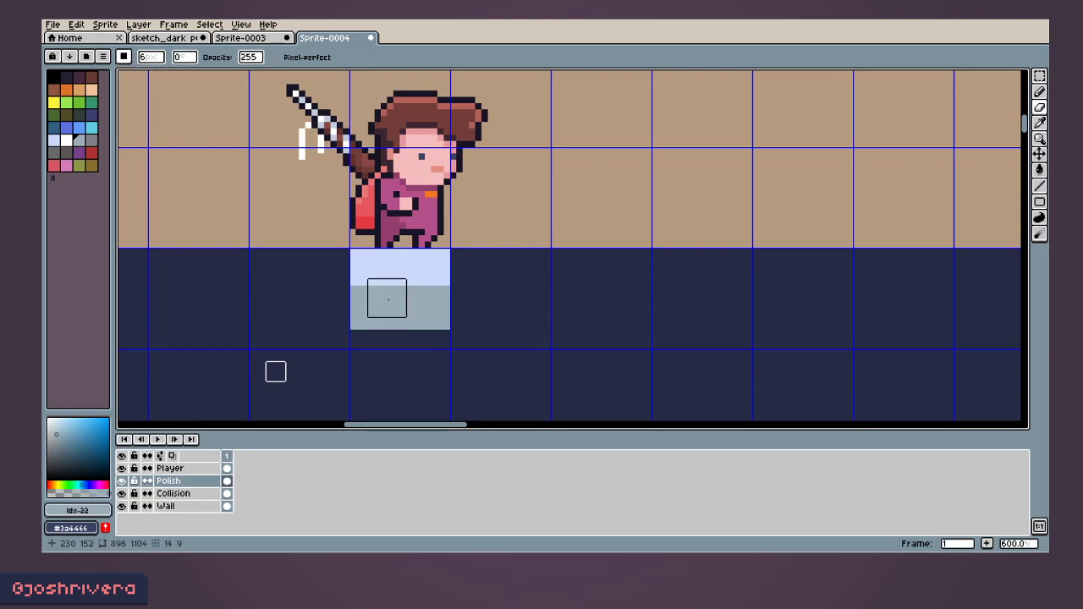
Step: Extend the pale blue-white #cbdbfc down about 3 px at both sides of the tile, leaving a grey notch in the middle
key("b")
left_click(388, 271, "alt")
left_click_drag(375, 291, 391, 291)
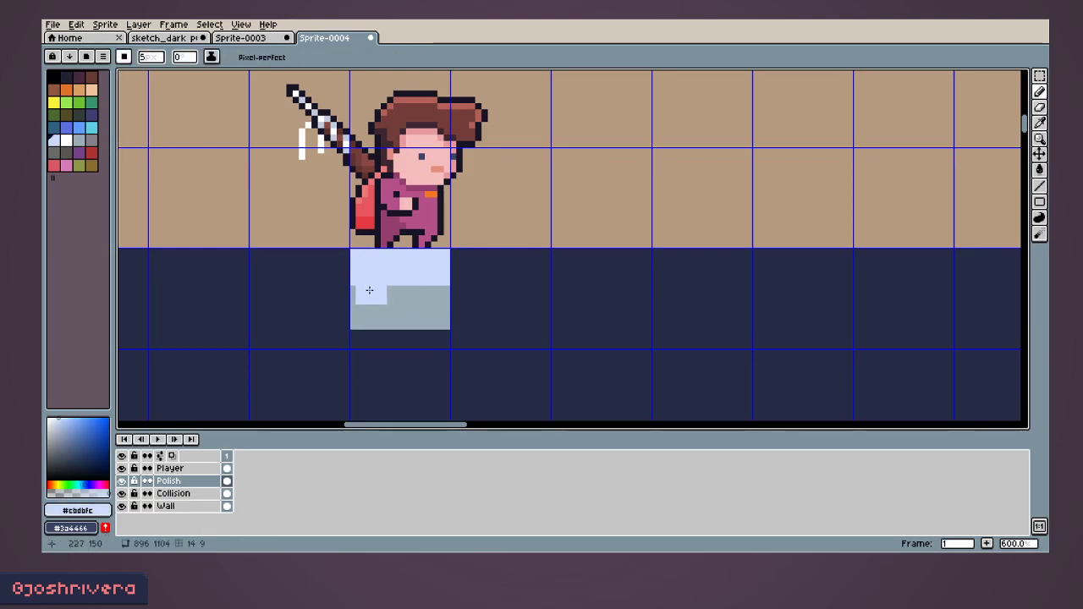
left_click(436, 289)
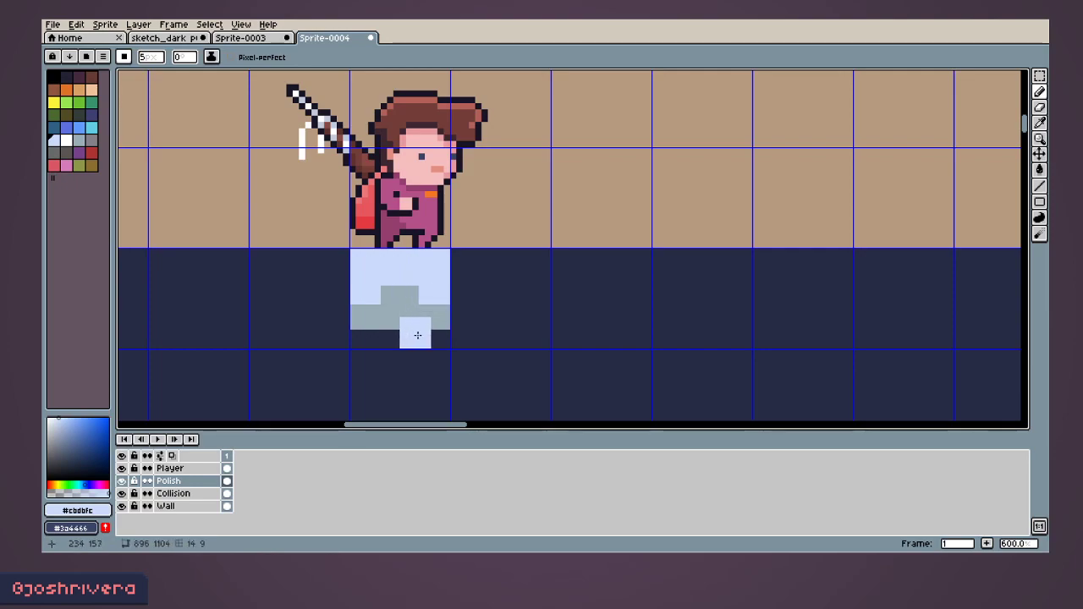
Step: Draw two small marks in the pale area and 1 px lines along its stepped lower edge in darker grey, palette index 23
left_click(406, 303, "alt")
key("plus")
left_click(383, 279)
key("minus")
key("minus")
key("minus")
key("minus")
key("minus")
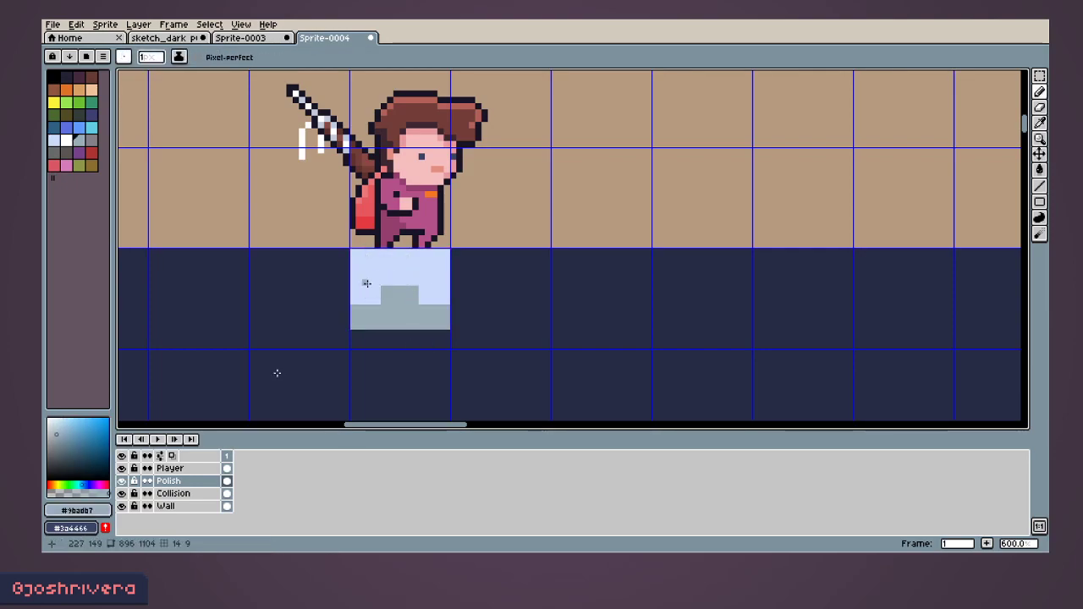
left_click(365, 282)
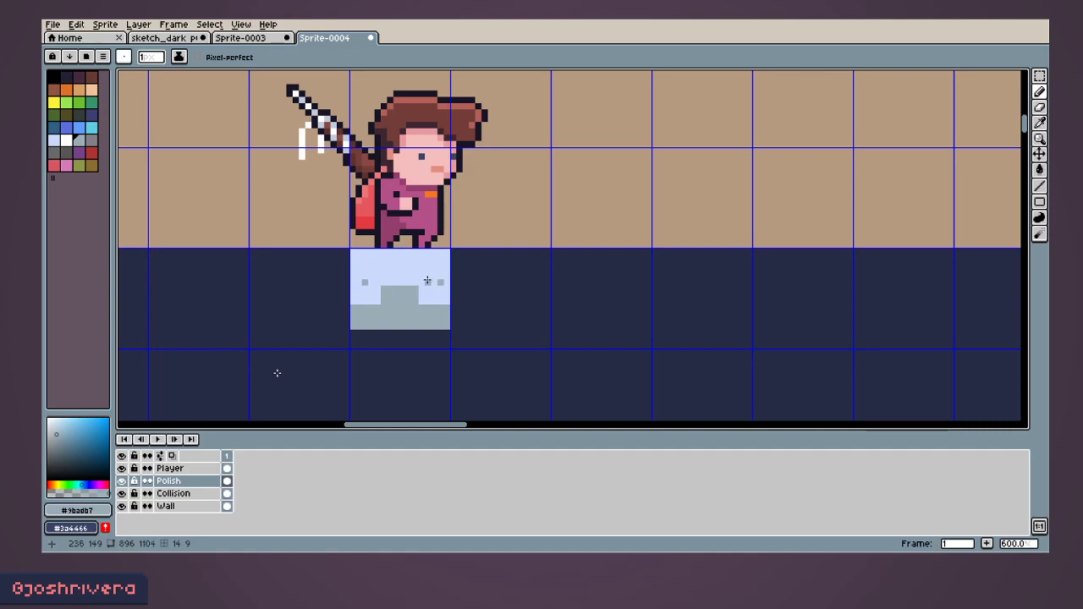
left_click(91, 139)
mouse_move(353, 307)
left_mouse_down()
mouse_move(412, 290)
mouse_move(445, 309)
left_mouse_up()
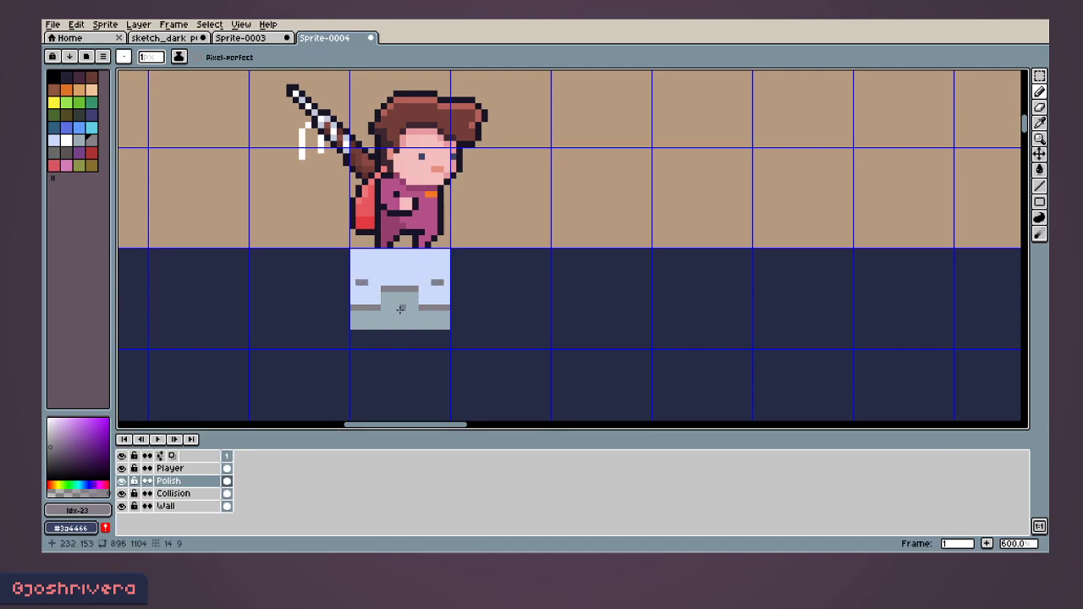
Step: Add a 1 px white highlight along the tile's top edge and a slightly darker blue line, HSV 220° 18% 89%, just beneath it
scroll(397, 309, "down", 3)
scroll(396, 305, "up", 4)
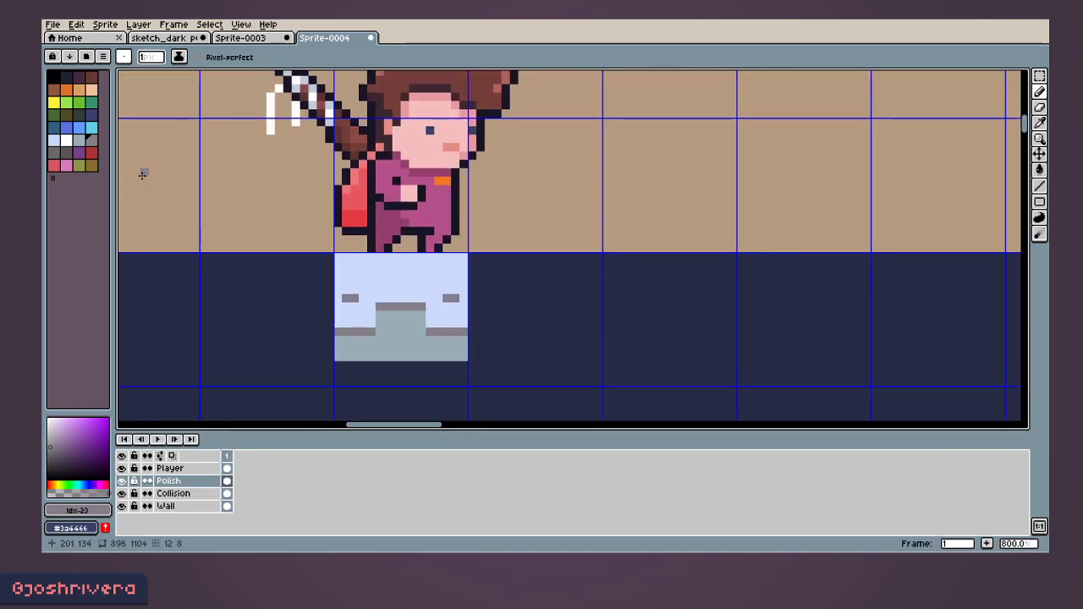
left_click(68, 142)
left_click_drag(338, 257, 463, 256)
left_click(386, 270, "alt")
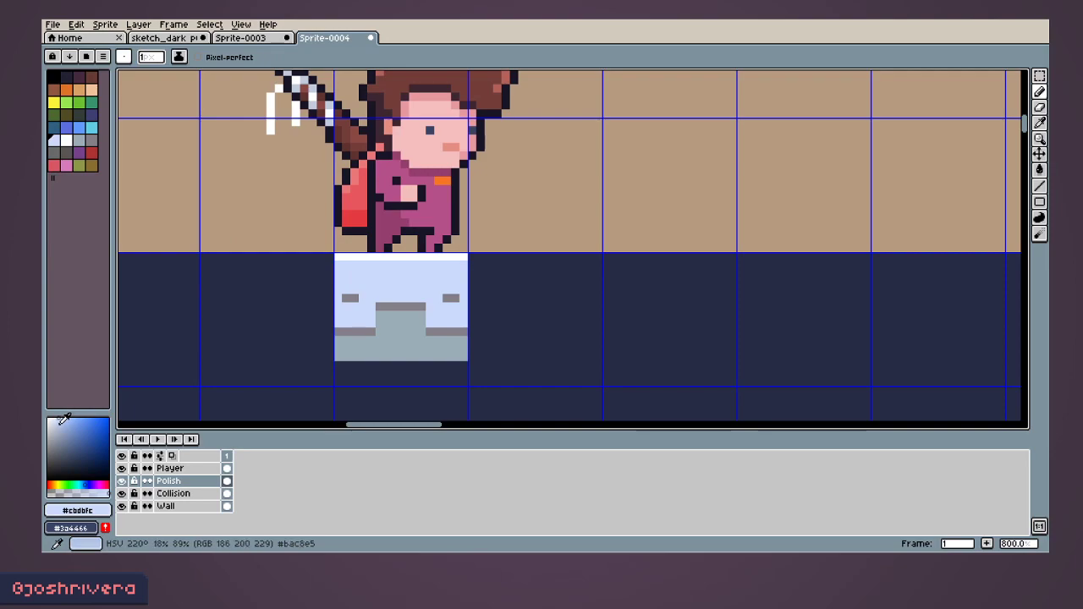
left_click(58, 424)
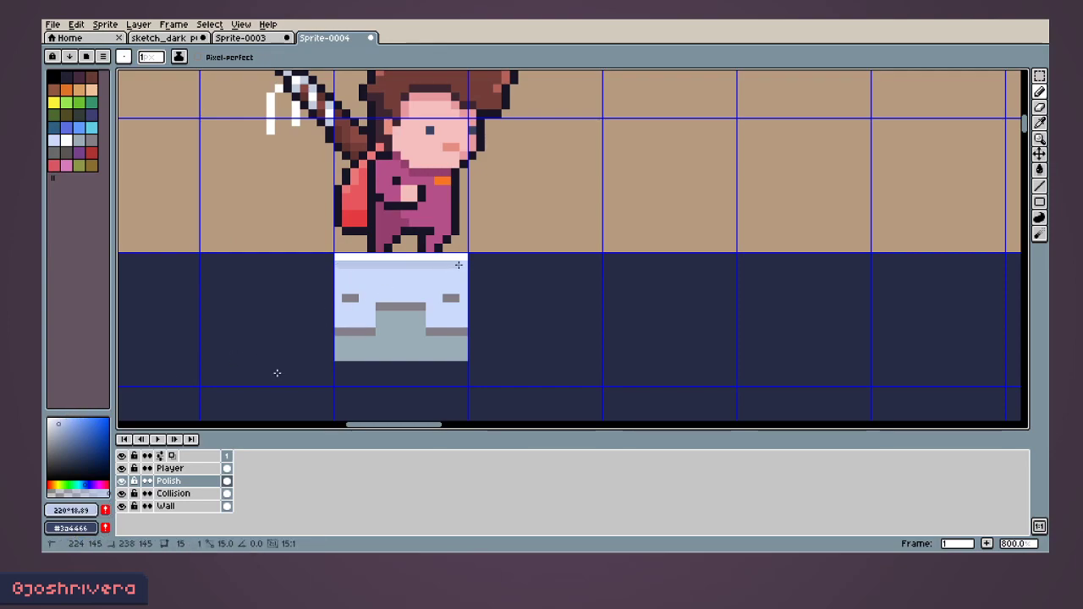
Step: Erase a notch about 6 px wide and 2 px high from the middle of the tile's bottom edge
scroll(452, 287, "down", 2)
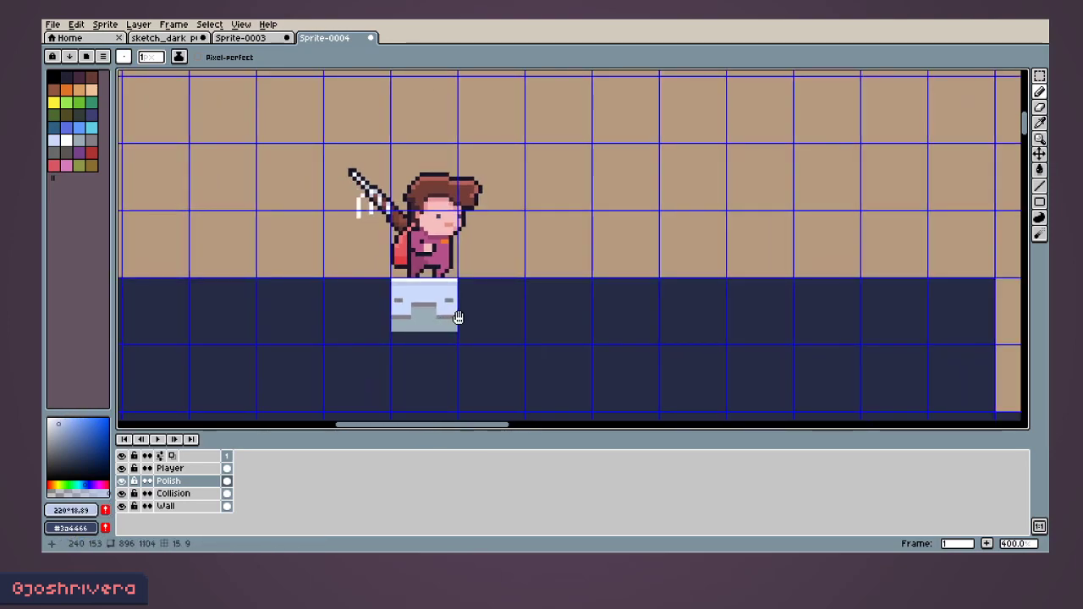
key("ctrl+apostrophe")
key("ctrl+apostrophe")
scroll(394, 333, "up", 2)
key("b")
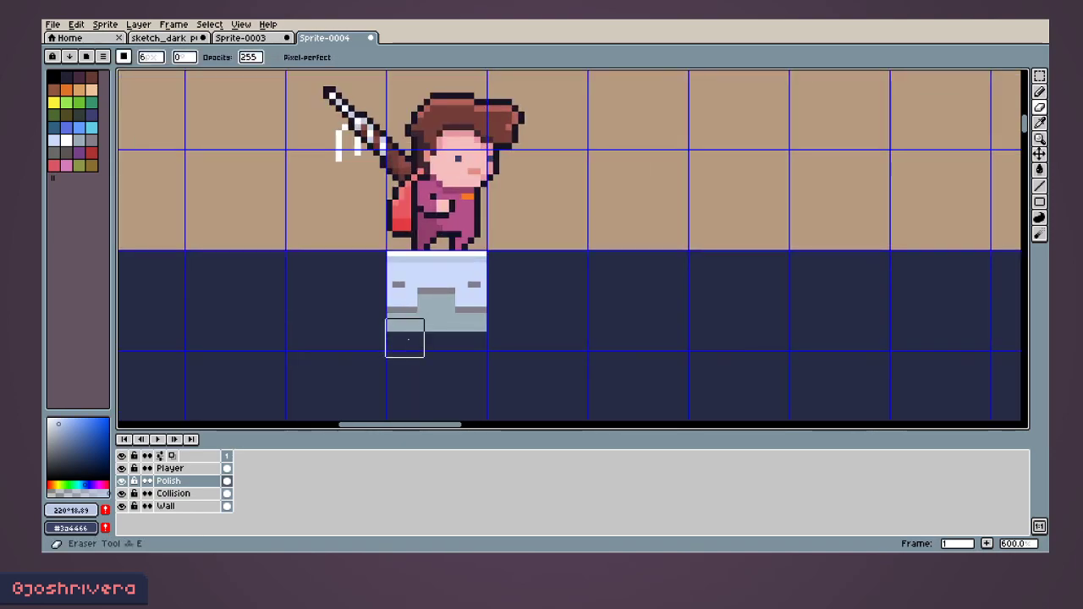
left_click(441, 342)
Step: Select the finished 16 by 16 px tile and turn it into a custom brush with the pattern aligned to source
scroll(507, 353, "down", 1)
scroll(517, 342, "up", 1)
middle_click_drag(518, 343, 459, 346)
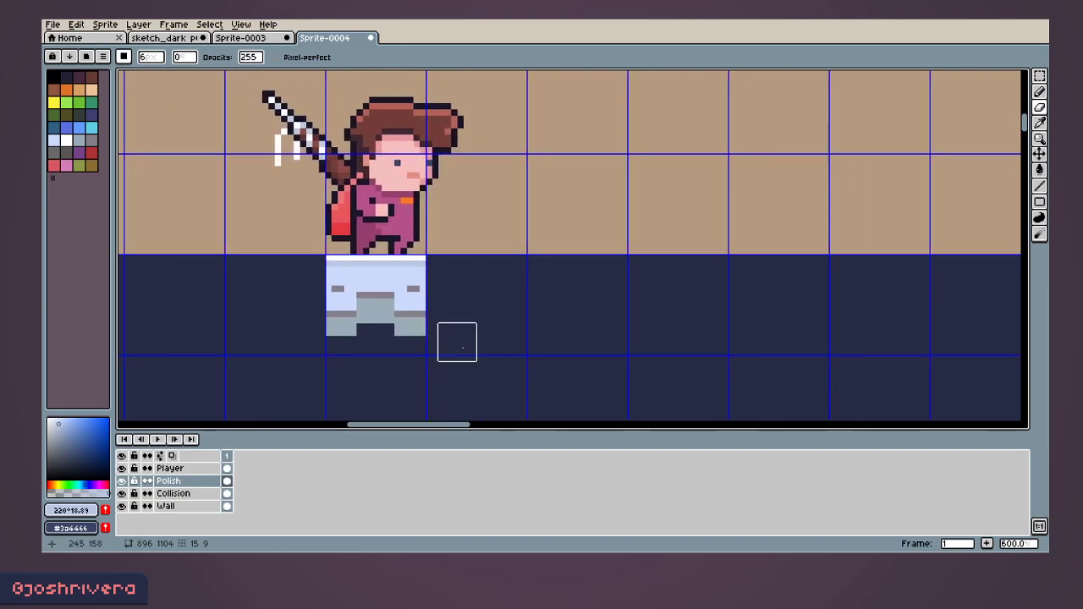
key("m")
left_click_drag(378, 294, 401, 360)
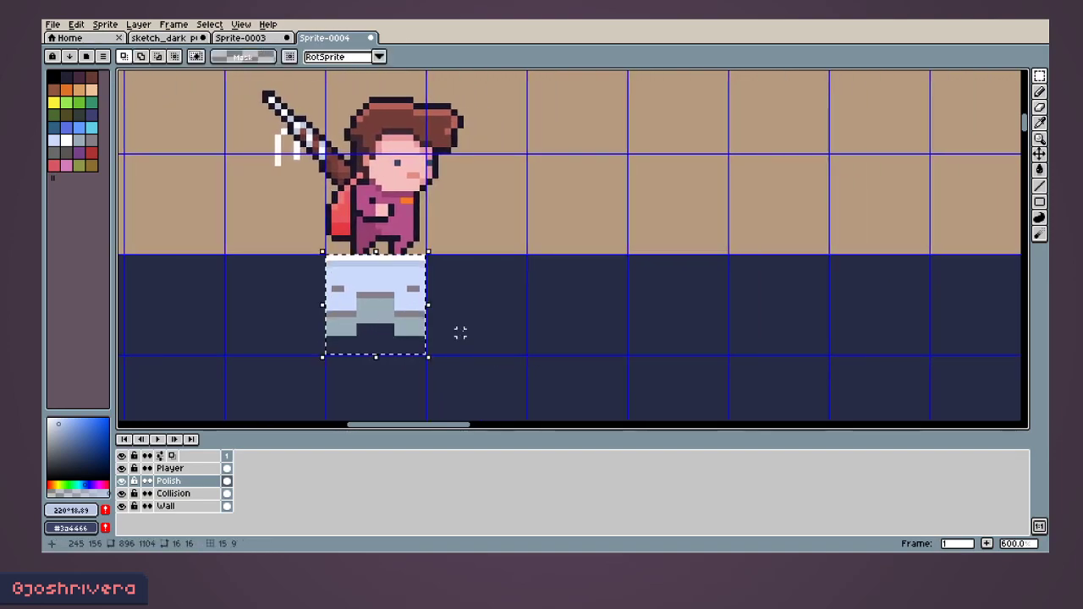
left_click_drag(428, 324, 479, 317, "ctrl")
Step: Paint the tile pattern along the whole floor edge, from the room's left wall to the first drop on the right
scroll(479, 317, "down", 1)
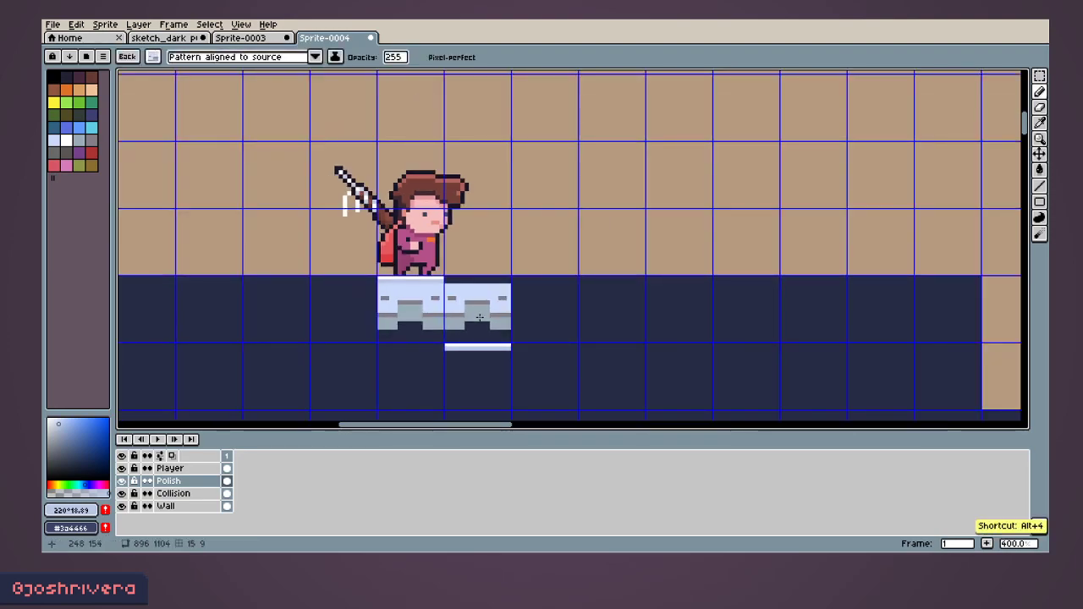
middle_click_drag(480, 317, 415, 318)
left_click(414, 310)
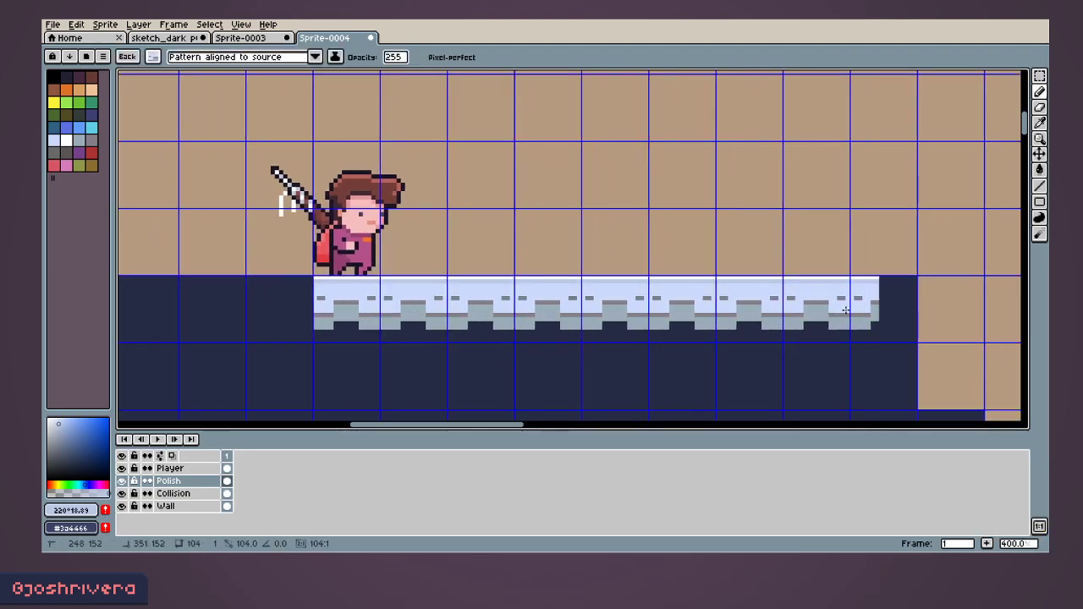
middle_click_drag(407, 319, 878, 312)
middle_click_drag(278, 294, 672, 291)
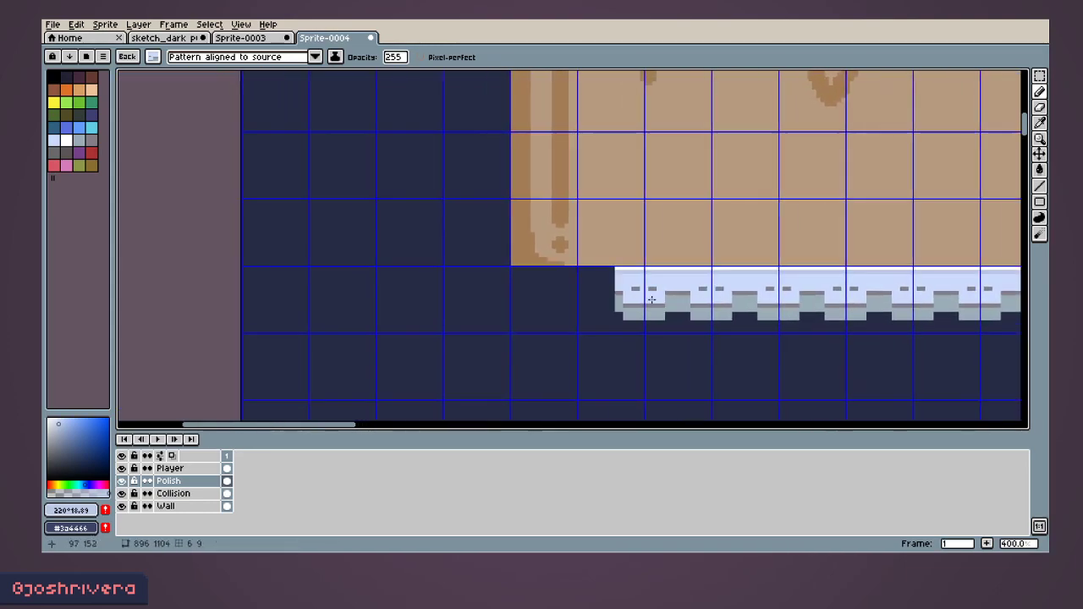
Step: Hide the grid and stamp the tile pattern onto the two descending stair steps at the floor's right end
scroll(677, 331, "down", 3)
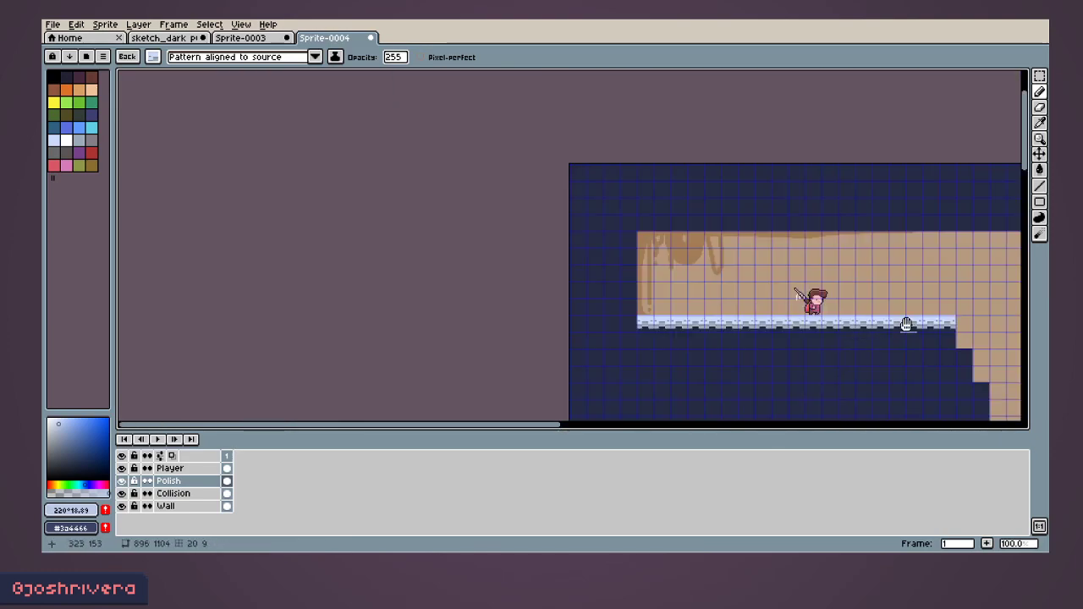
middle_click_drag(862, 335, 571, 299)
scroll(572, 301, "up", 2)
middle_click_drag(367, 279, 480, 296)
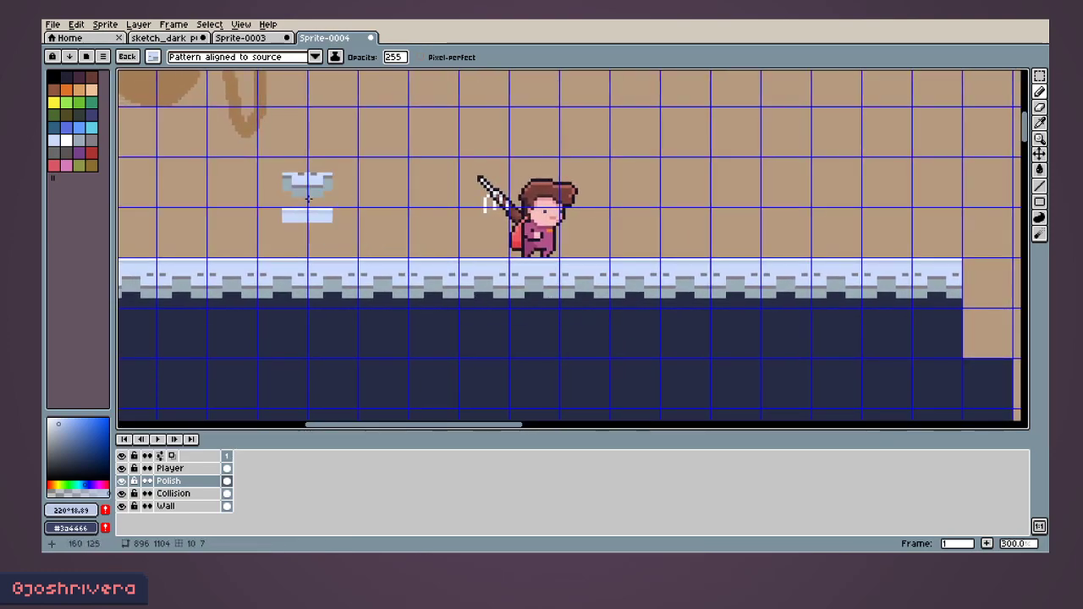
key("ctrl+'")
scroll(549, 330, "down", 1)
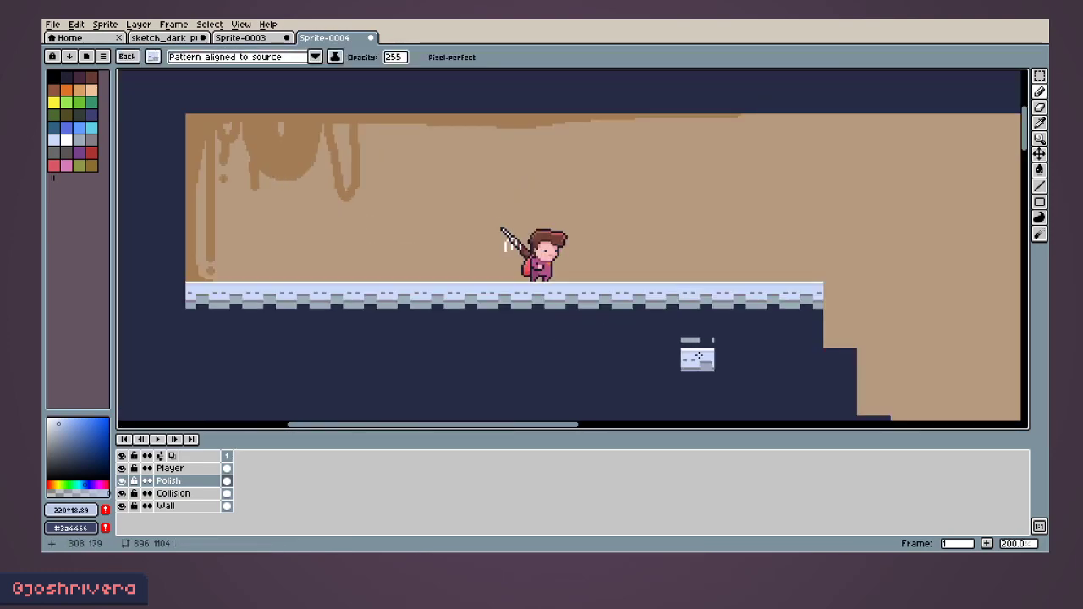
middle_click_drag(696, 358, 602, 338)
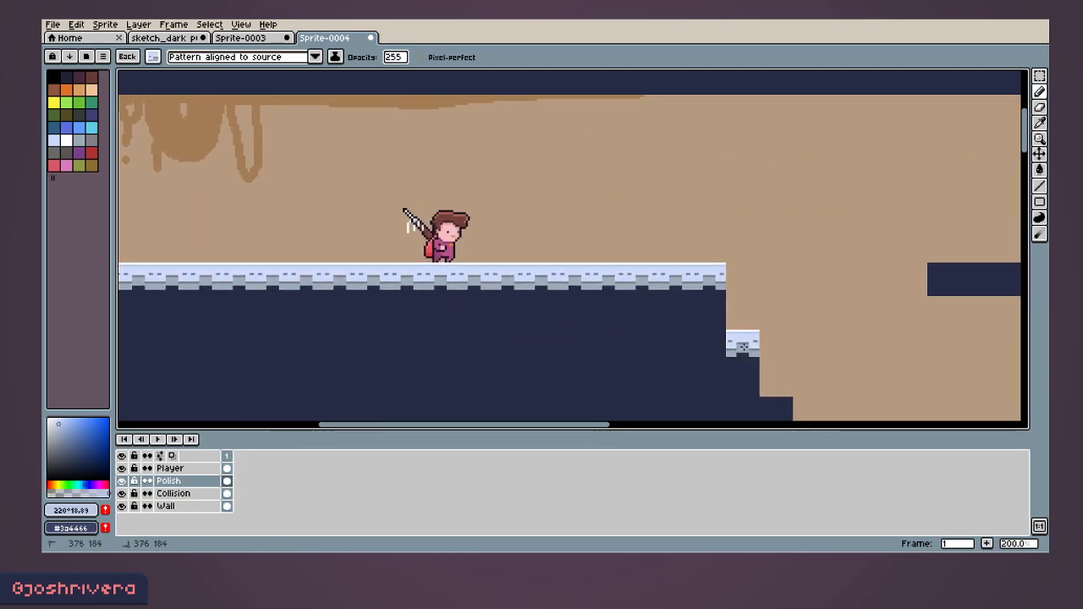
middle_click_drag(800, 385, 716, 298)
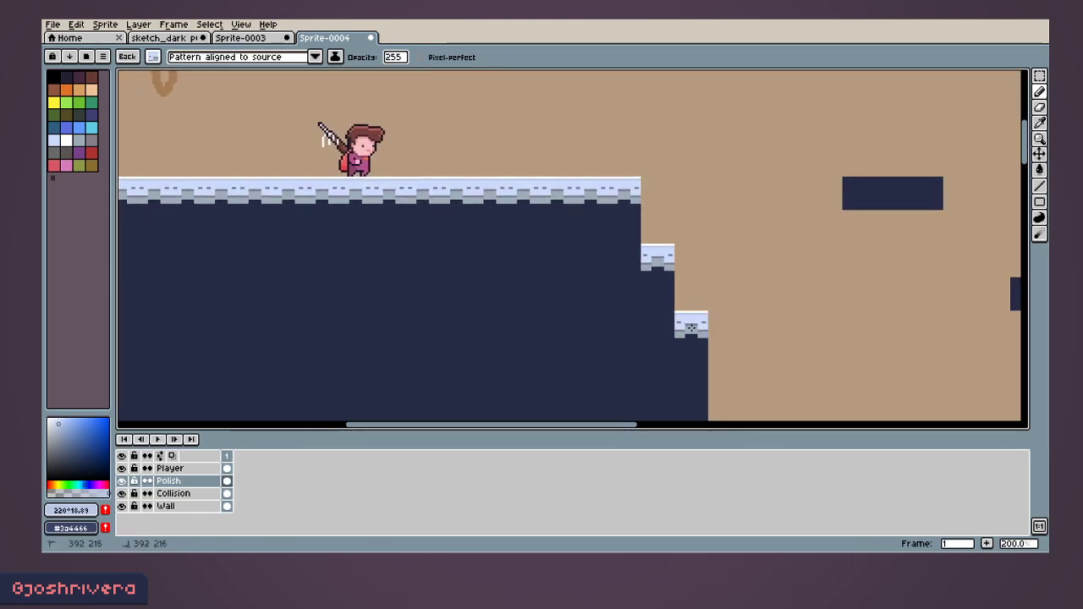
Step: Paint the tile pattern along the tops of the floating platform, the small ledge and the raised floor farther right
middle_click_drag(826, 242, 676, 218)
left_click_drag(683, 213, 748, 215)
middle_click_drag(830, 231, 593, 314)
left_click(648, 263)
left_click_drag(651, 265, 903, 262)
middle_click_drag(536, 335, 771, 257)
left_click(850, 318)
Step: Look over the tiled floor and the shaded wall around the character at the room's left end
middle_click_drag(292, 317, 457, 274)
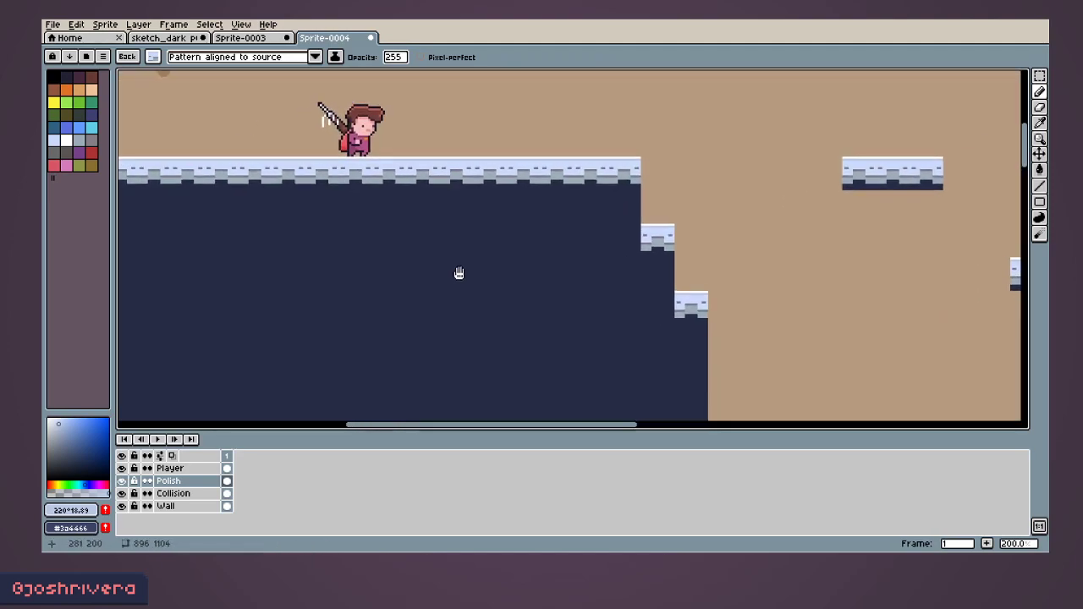
middle_click_drag(304, 263, 583, 362)
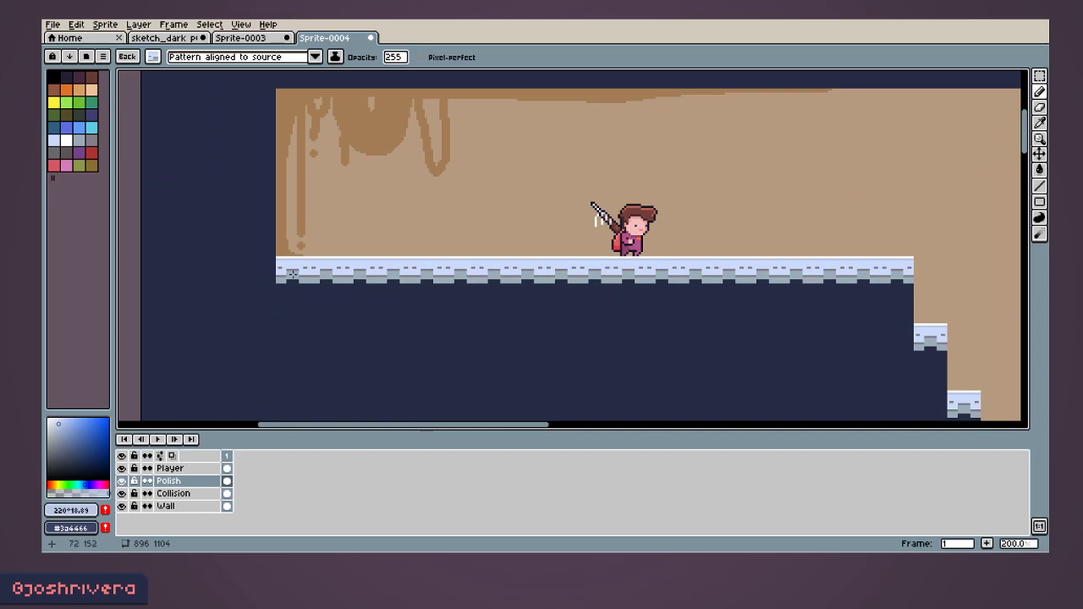
scroll(307, 317, "down", 1)
middle_click_drag(563, 336, 550, 350)
scroll(548, 342, "up", 1)
scroll(536, 317, "up", 1)
middle_click_drag(401, 248, 590, 447)
middle_click_drag(399, 371, 638, 352)
scroll(640, 350, "down", 1)
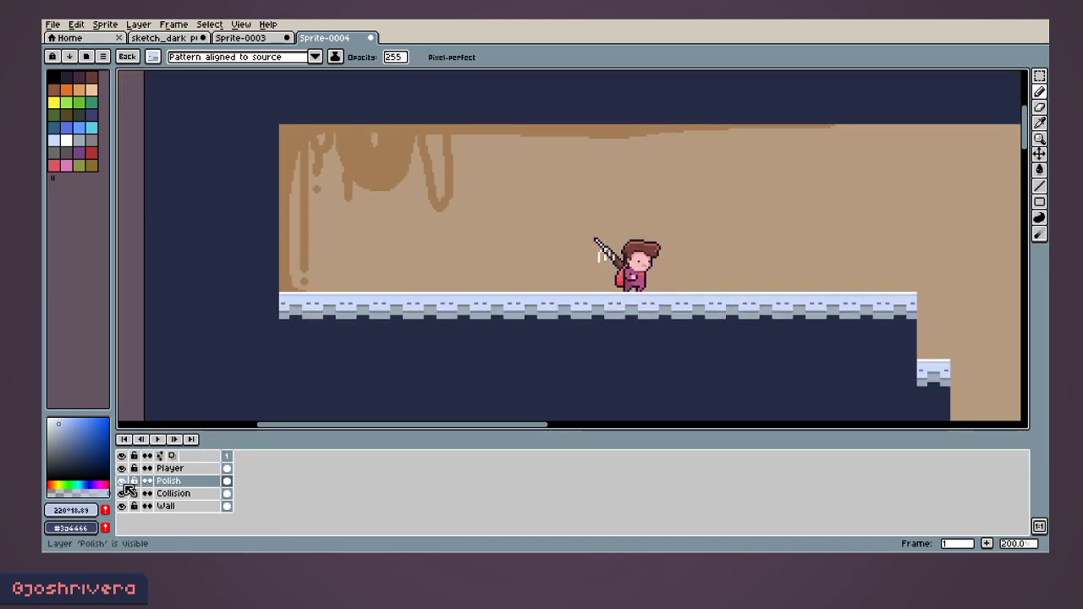
Step: Compare the room with the Polish layer hidden and shown, and examine the tiled steps and platforms
left_click(122, 482)
left_click(122, 480)
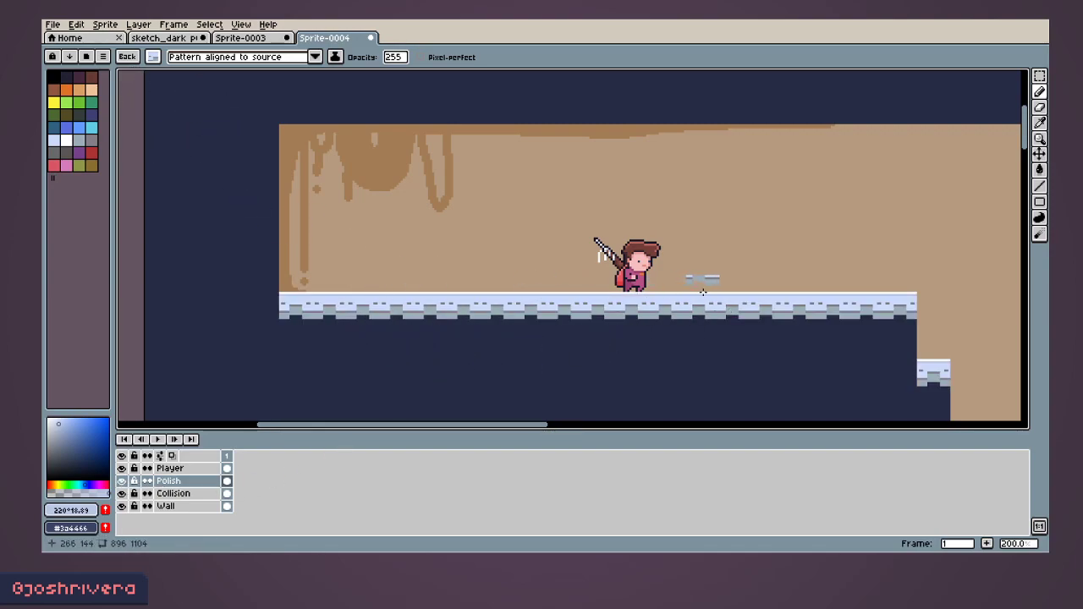
middle_click_drag(843, 225, 661, 214)
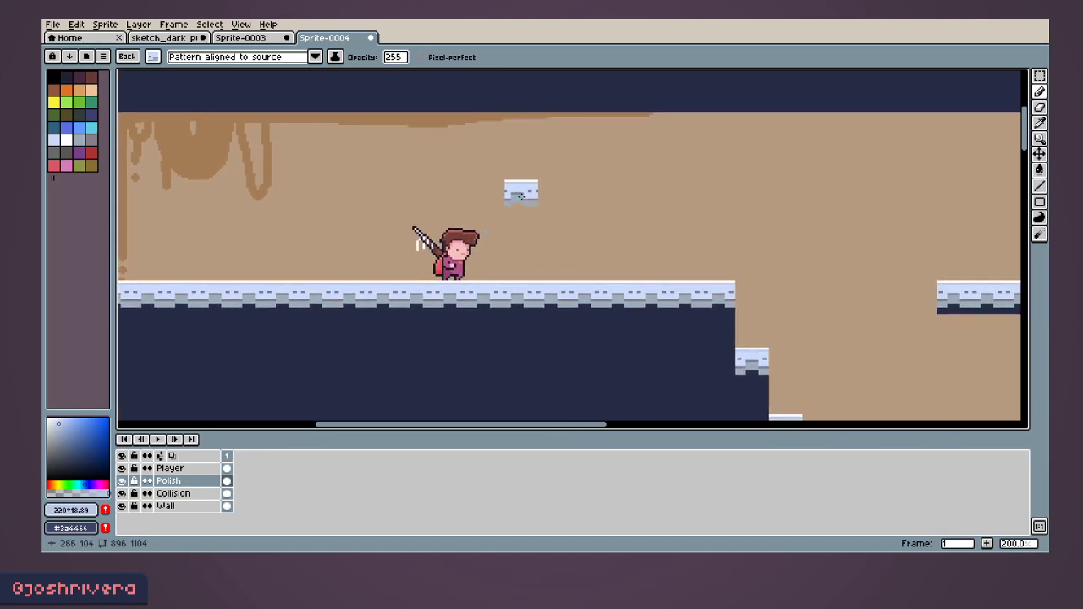
middle_click_drag(677, 239, 442, 215)
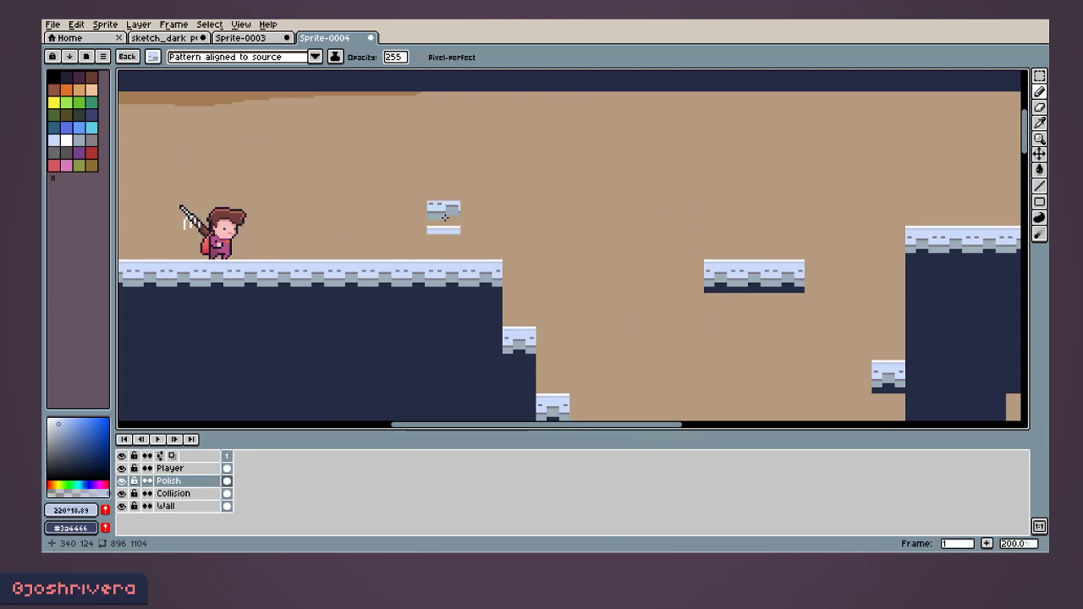
scroll(440, 217, "down", 3)
middle_click_drag(467, 203, 485, 278)
scroll(485, 277, "up", 1)
scroll(484, 278, "up", 2)
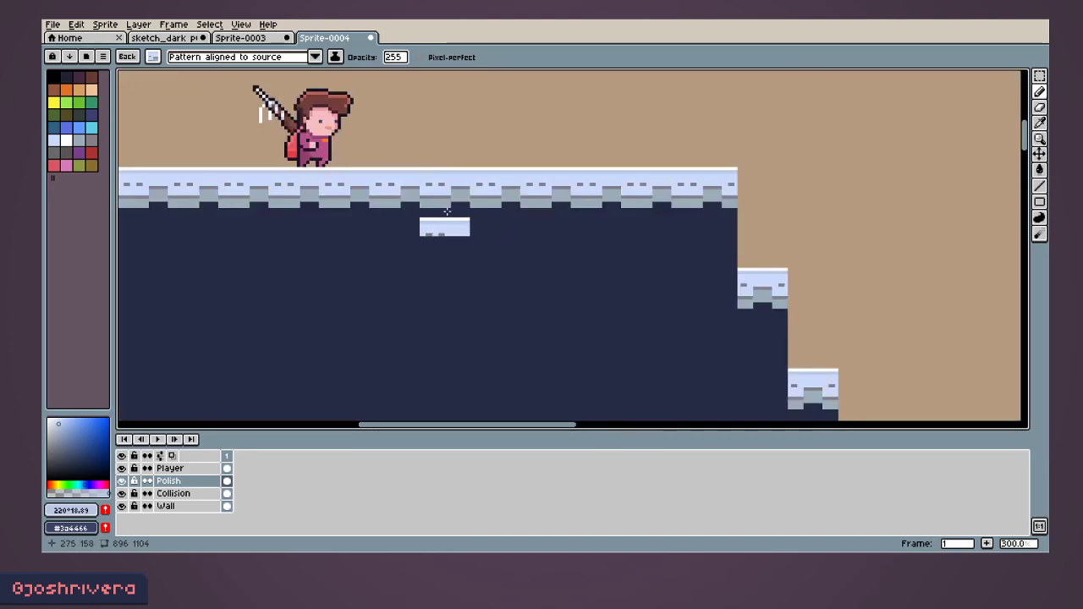
Step: Replace the custom tile pattern brush with the plain 1 px round brush
middle_click_drag(449, 235, 590, 389)
scroll(570, 291, "down", 1)
middle_click_drag(569, 290, 600, 334)
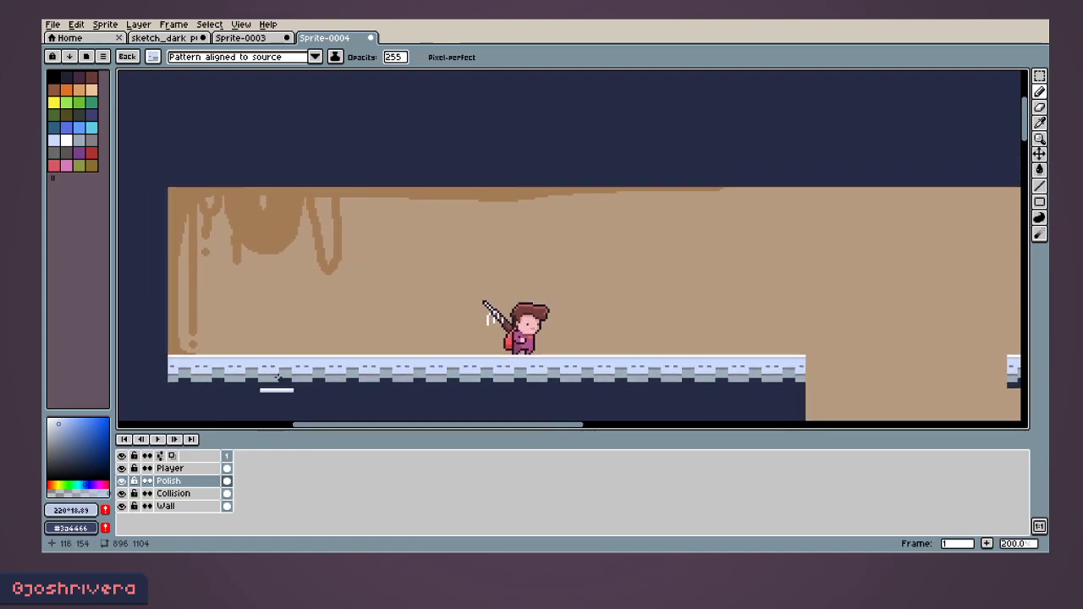
left_click(154, 57)
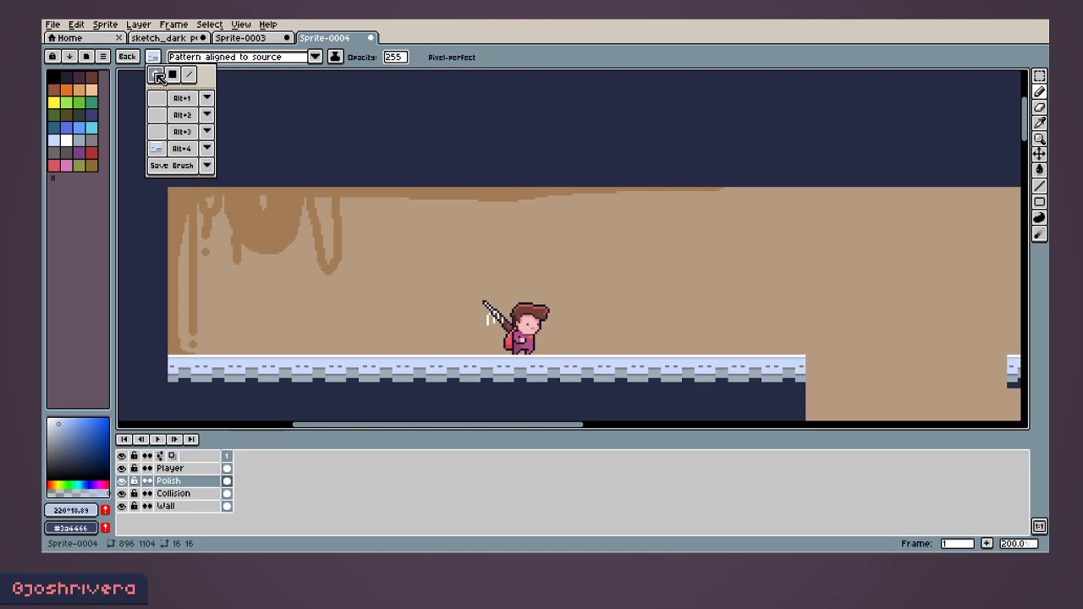
left_click(155, 74)
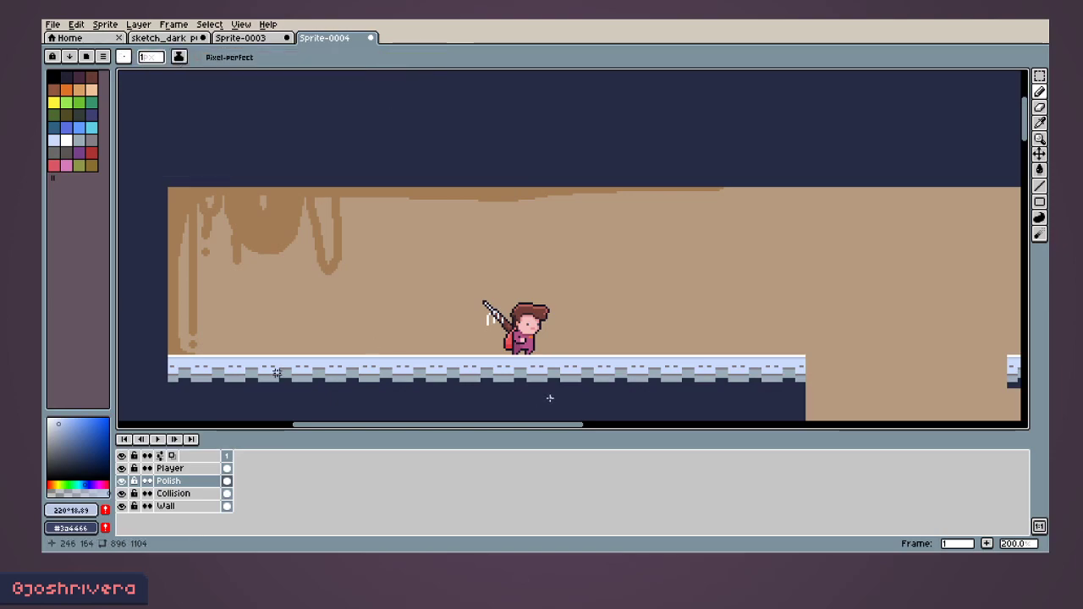
Step: Hide the Polish, Player and Wall layers so only Collision shows, and make Collision the active layer
left_click(121, 480)
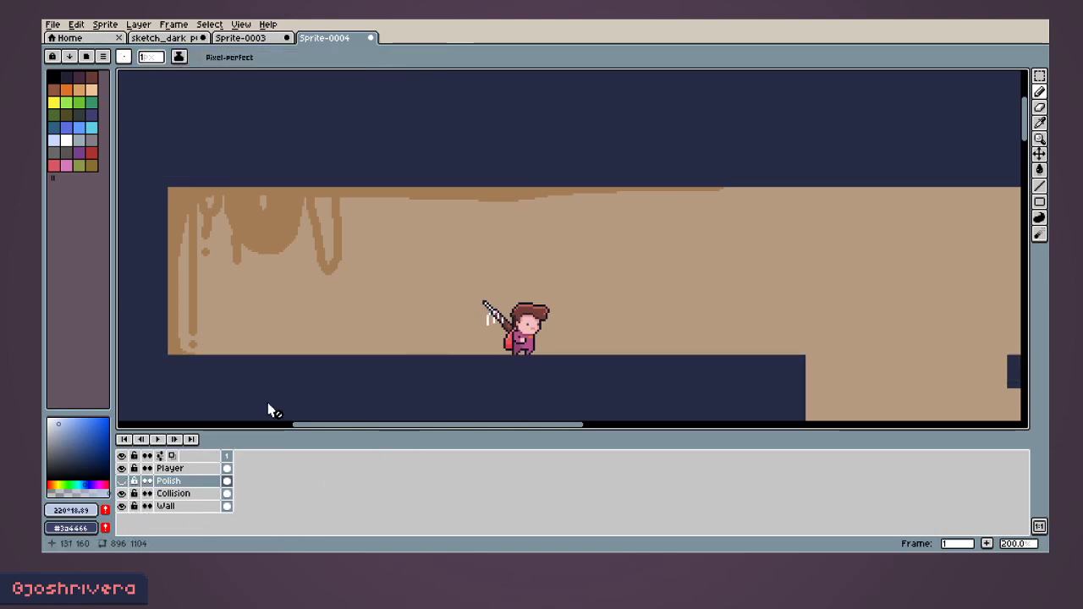
left_click(121, 468)
scroll(479, 331, "down", 2)
middle_click_drag(479, 331, 294, 151)
scroll(327, 195, "down", 1)
middle_click_drag(330, 247, 479, 266)
scroll(352, 207, "down", 1)
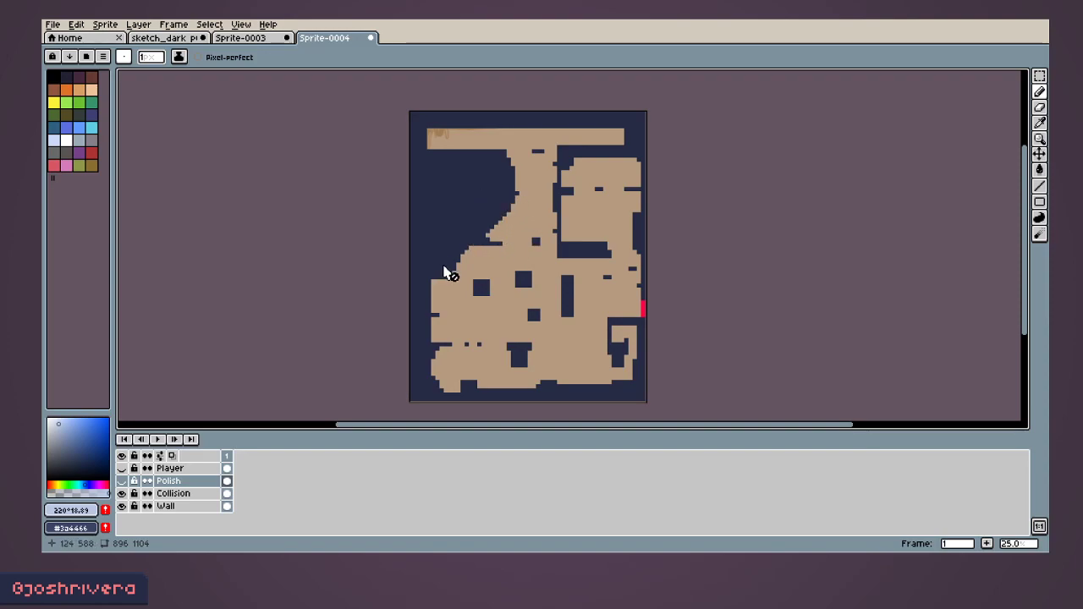
left_click(122, 506)
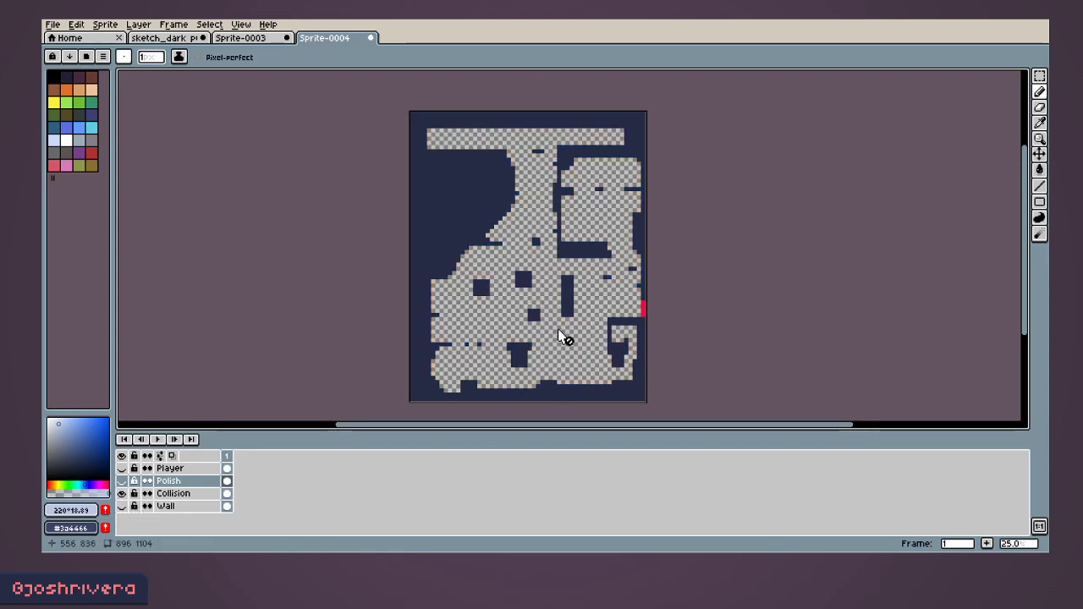
left_click(173, 494)
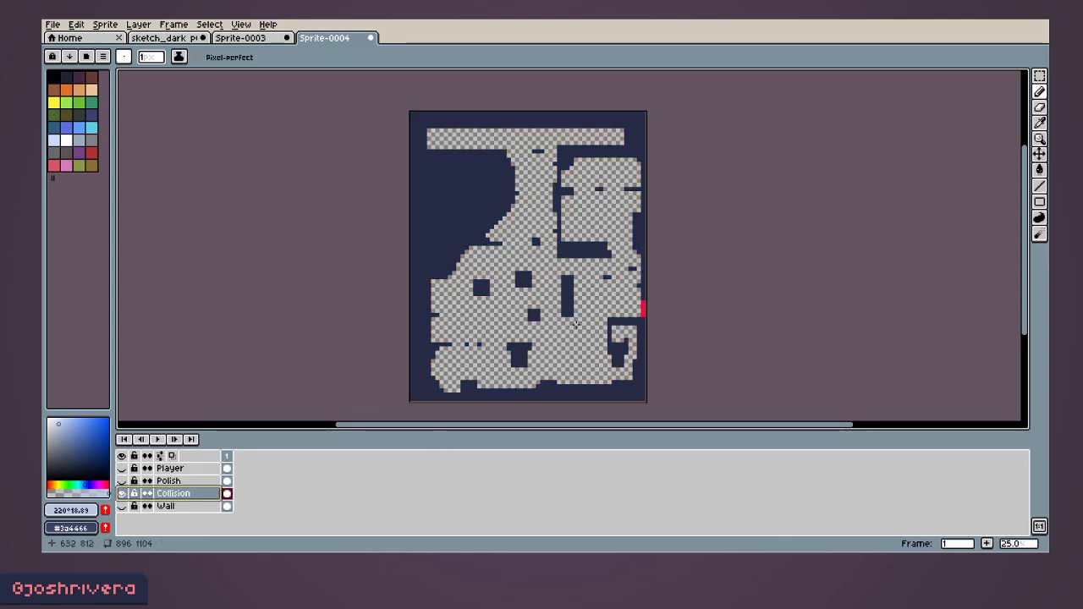
Step: Try to export the visible layers at 100% as TestLevel.png without choosing a destination folder
left_click(53, 25)
left_click(74, 101)
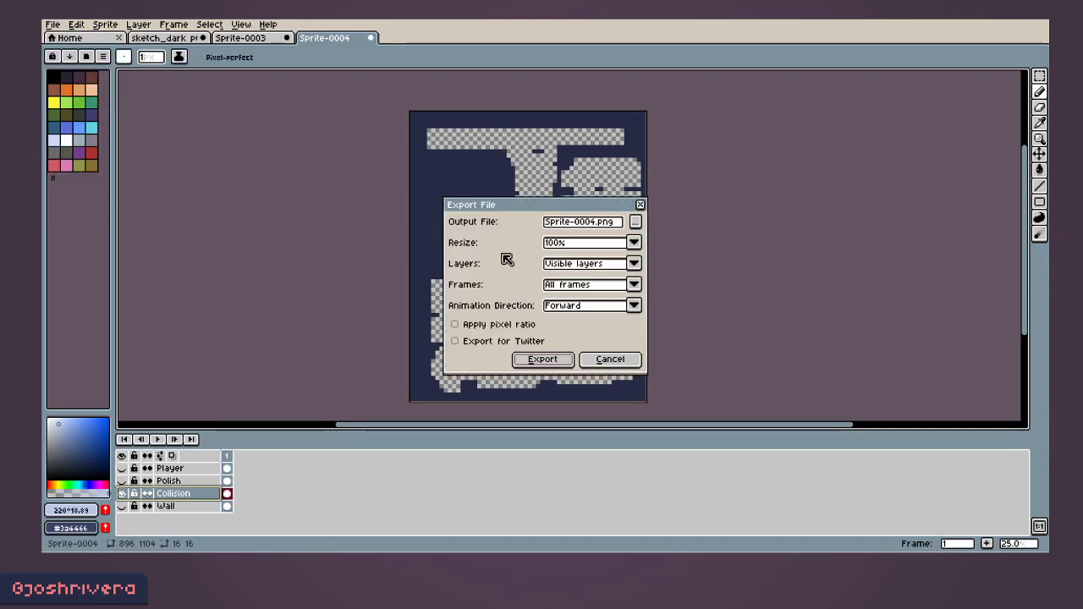
left_click_drag(599, 227, 531, 230)
type("L")
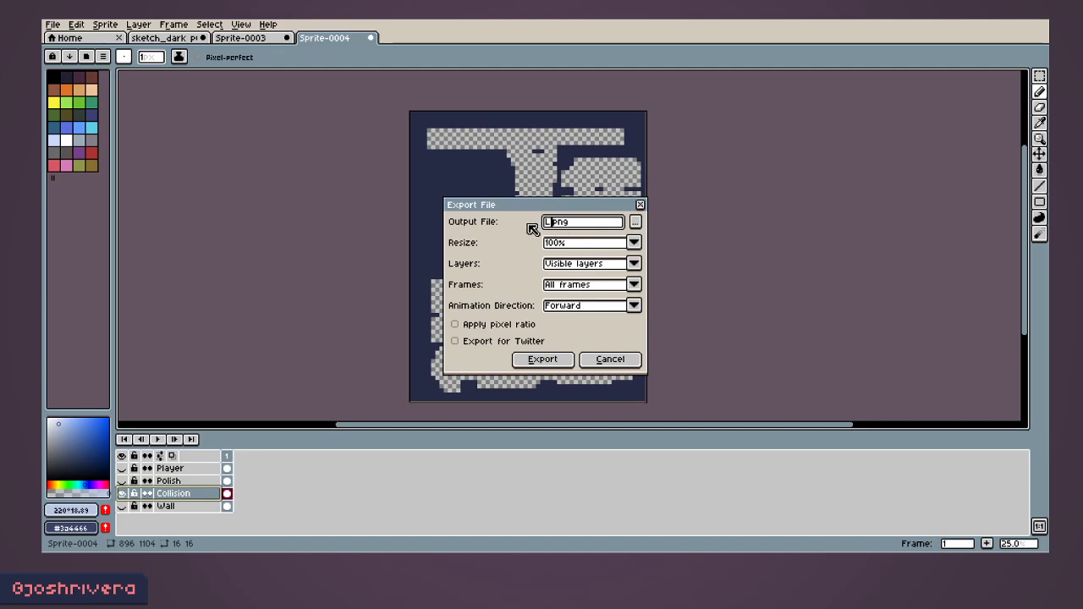
type("estLevel")
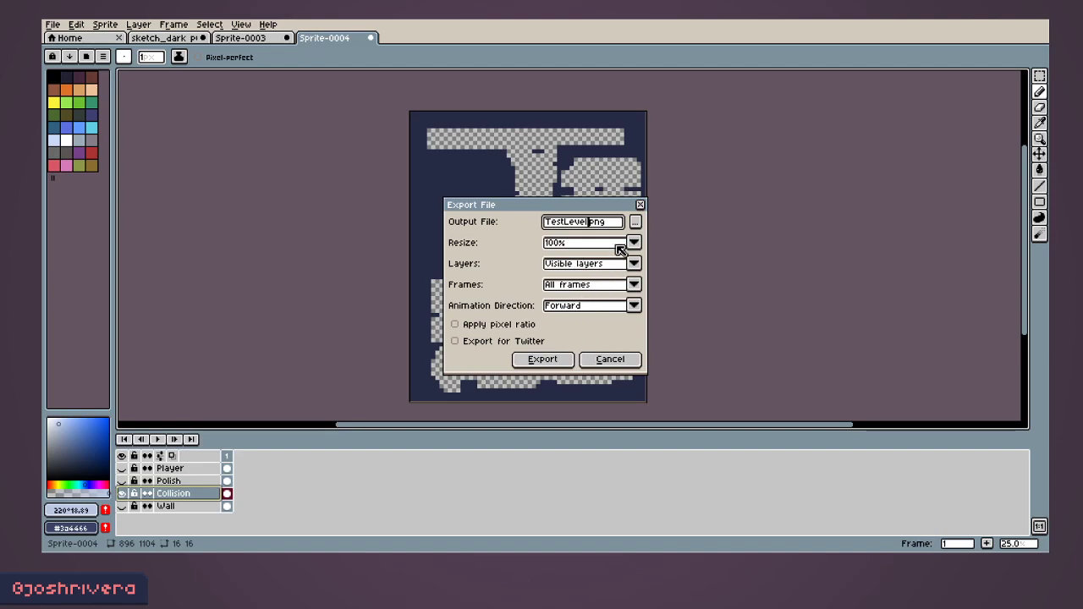
left_click(635, 222)
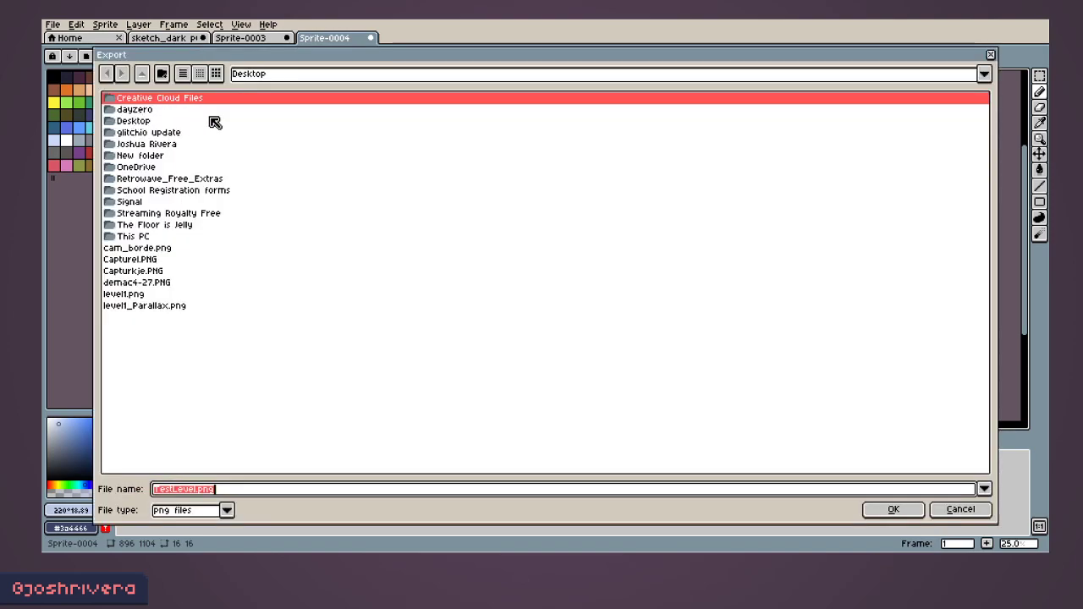
left_click(960, 509)
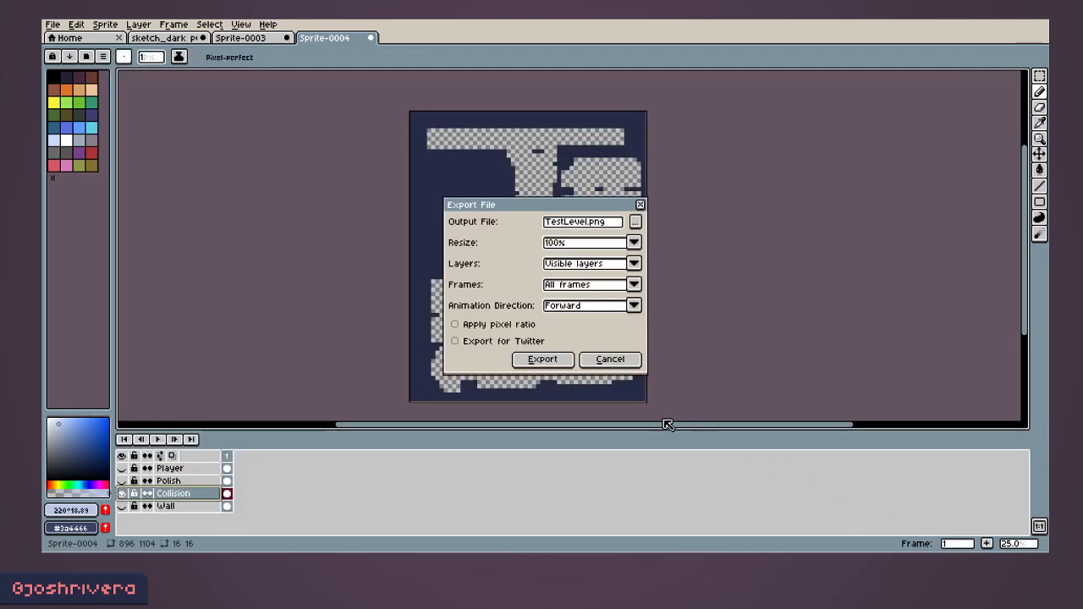
left_click(554, 362)
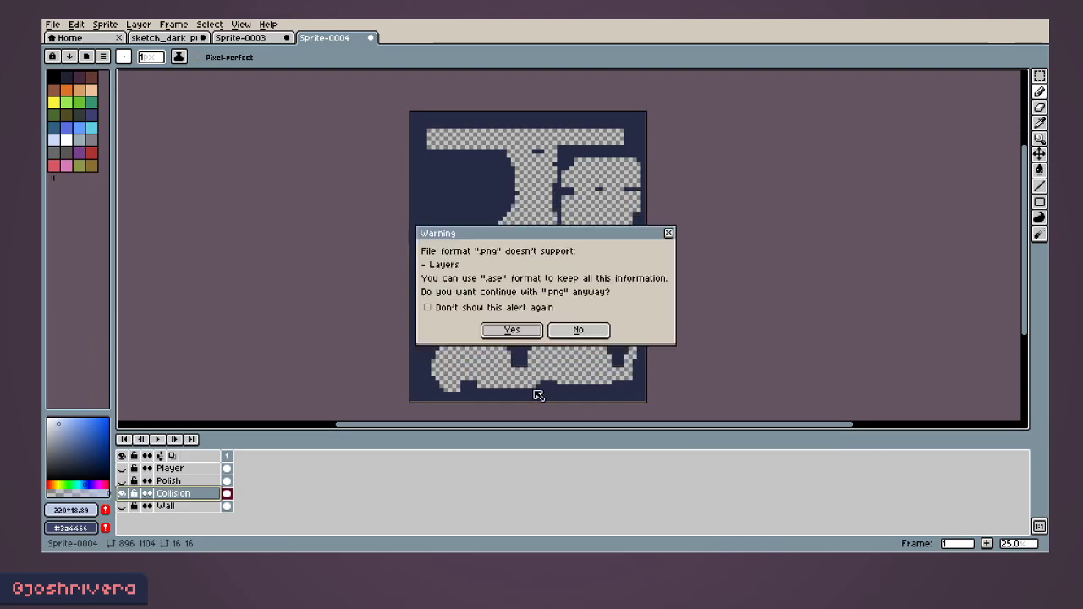
left_click(513, 330)
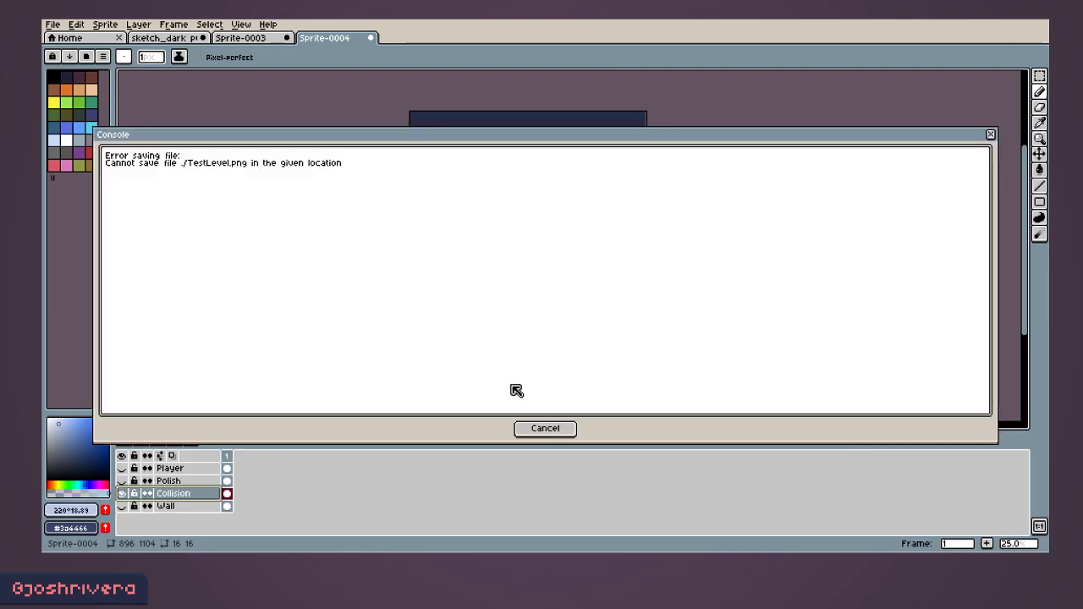
left_click(541, 427)
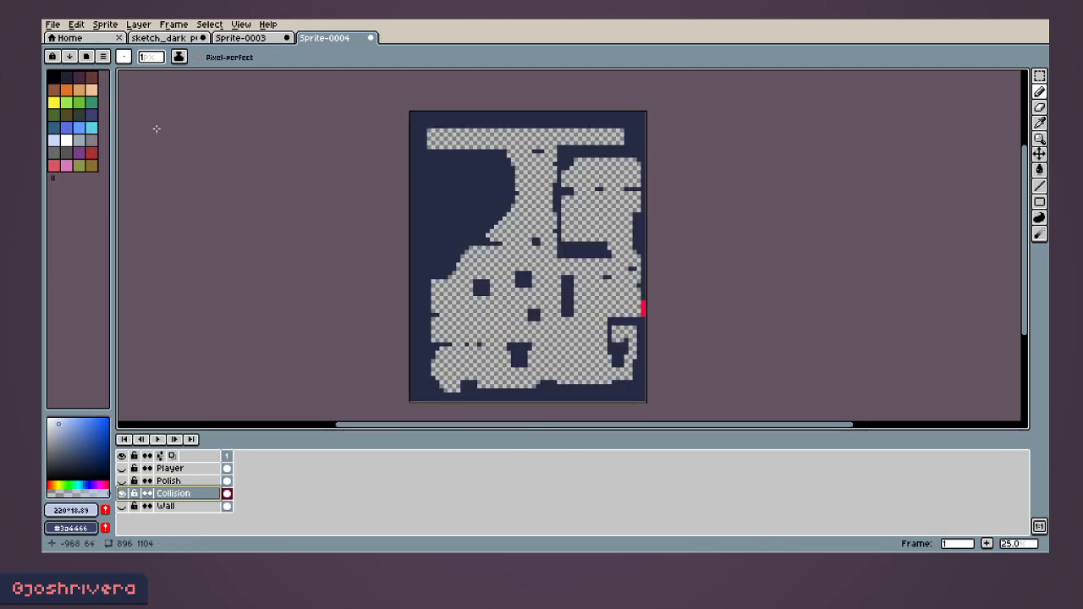
Step: Reopen the file export and choose the nested Desktop folder as the destination for TestLevel.png
left_click(52, 23)
left_click(71, 100)
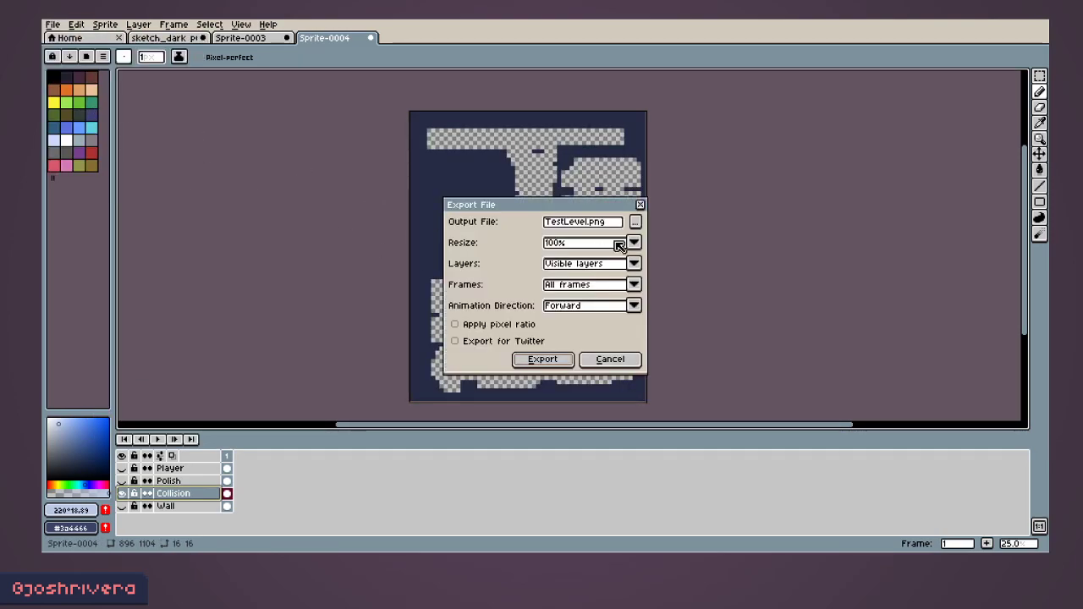
left_click(636, 223)
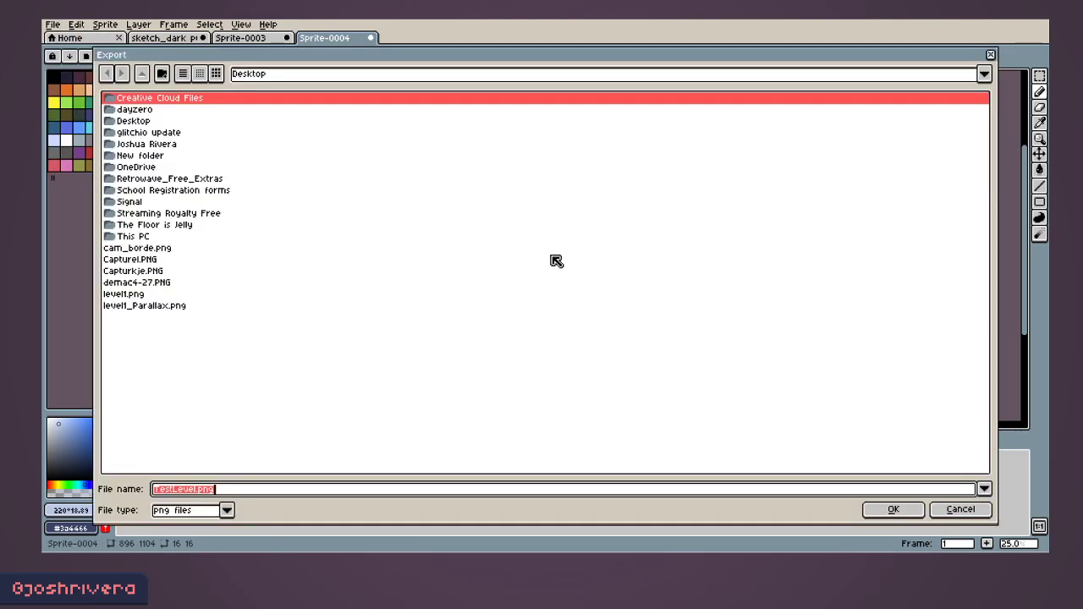
left_click(135, 124)
double_click(136, 124)
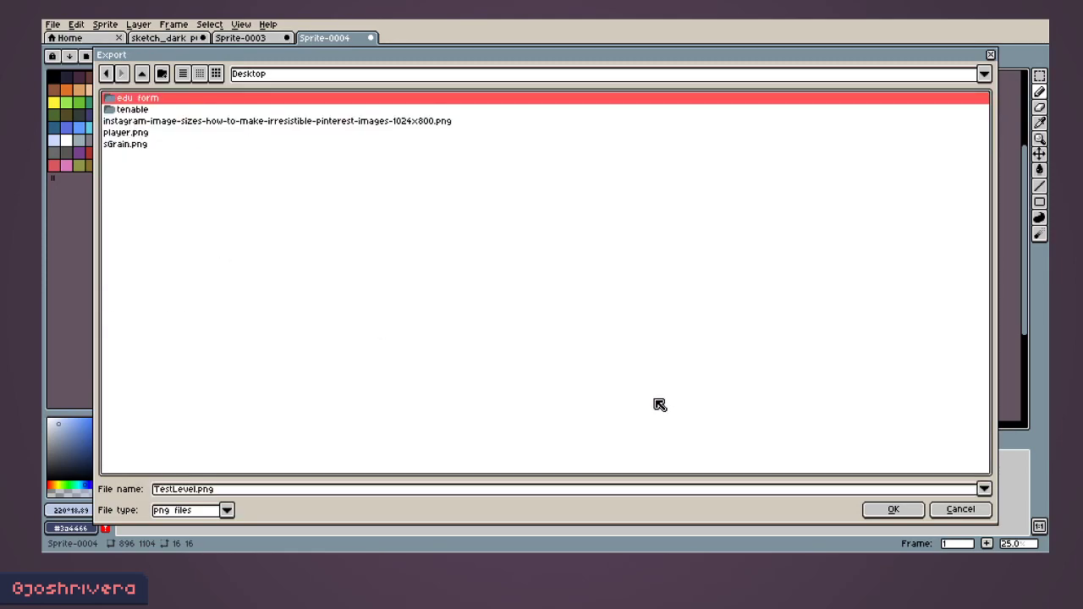
left_click(913, 513)
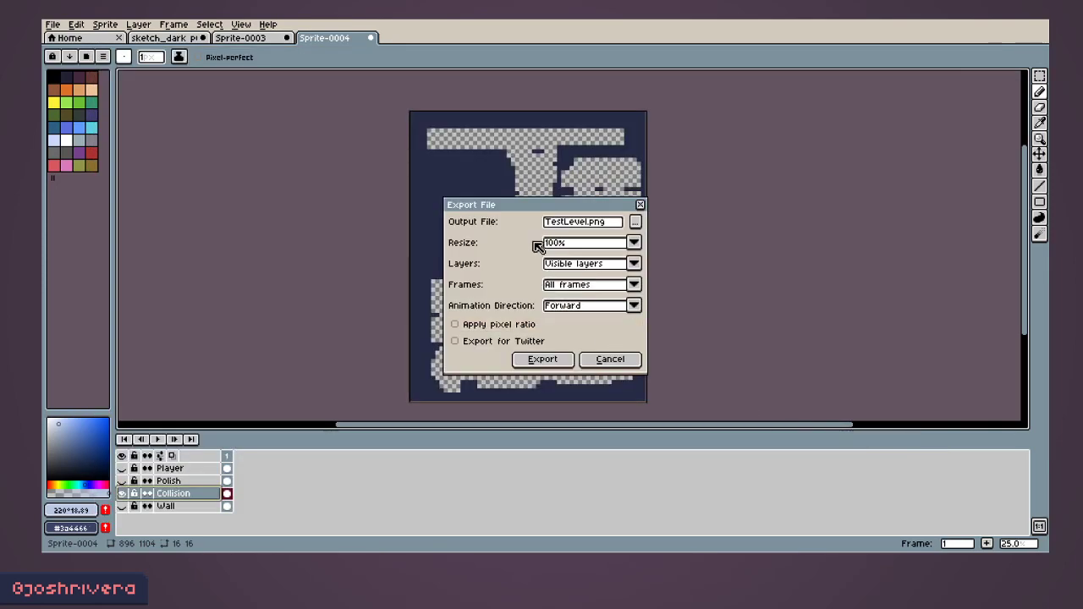
Step: Browse the export destination again, return to the main Desktop folder and select the existing level1_Parallax.png there
left_click(634, 223)
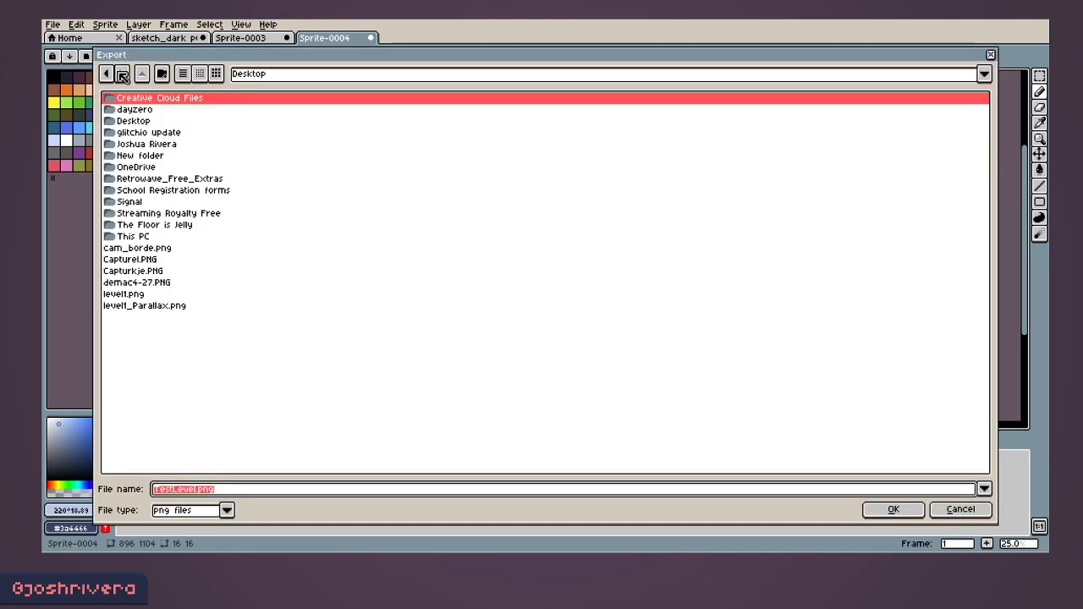
left_click(256, 75)
left_click(269, 93)
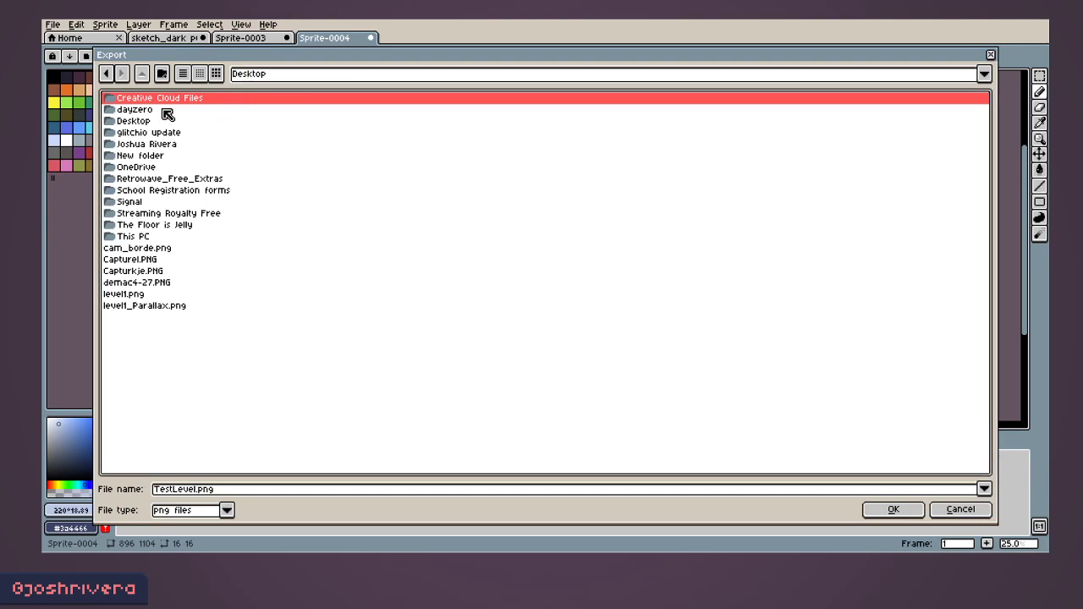
left_click(109, 74)
left_click(108, 74)
left_click(234, 385)
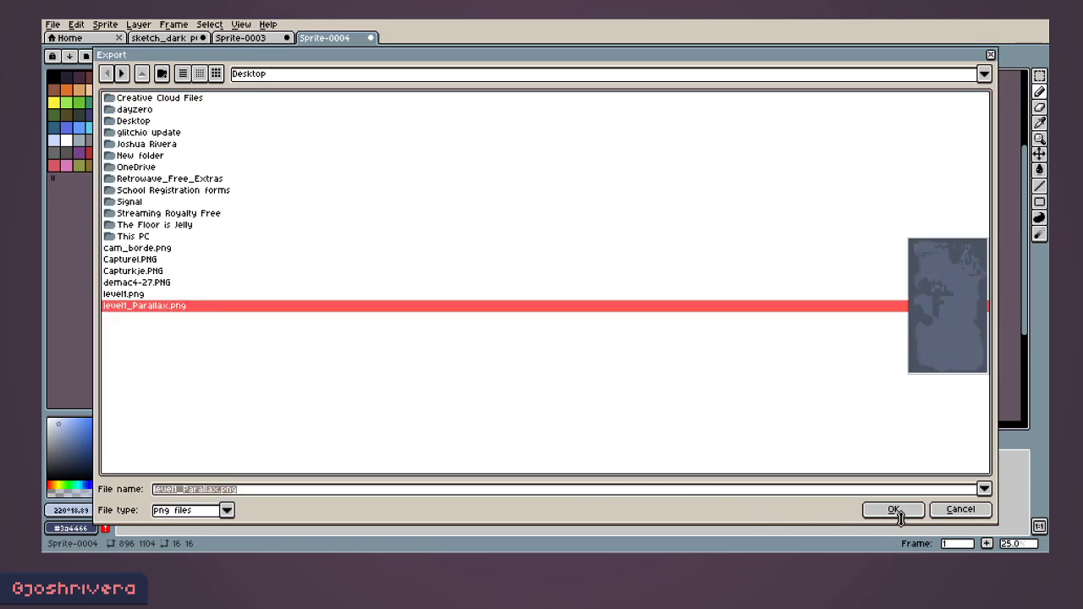
Step: Name the output file testLevel and export the collision layer as a PNG, accepting the loss of layers
left_click(246, 490)
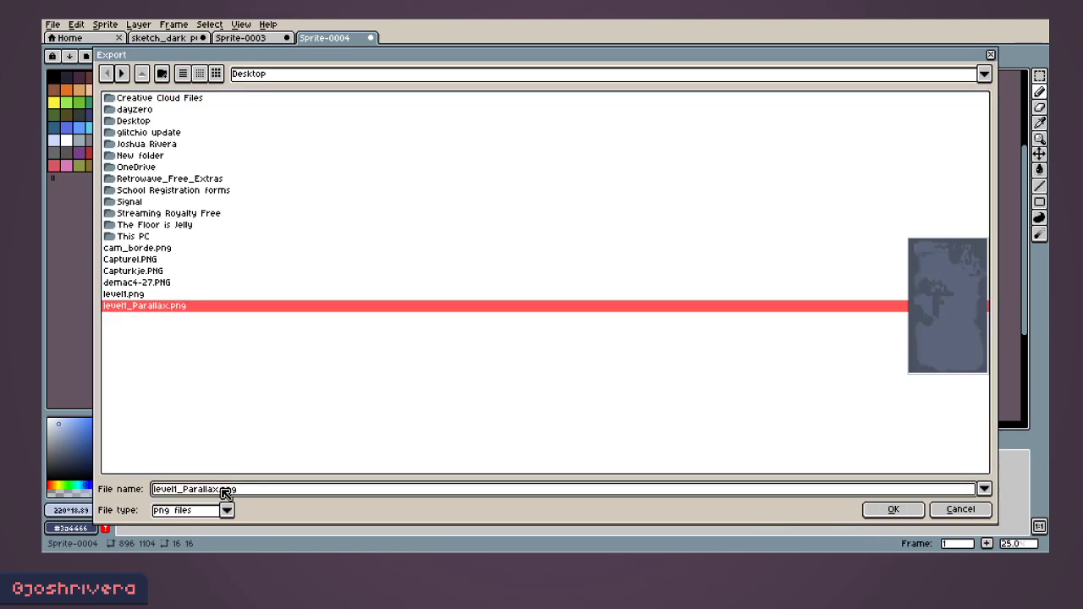
key("Up")
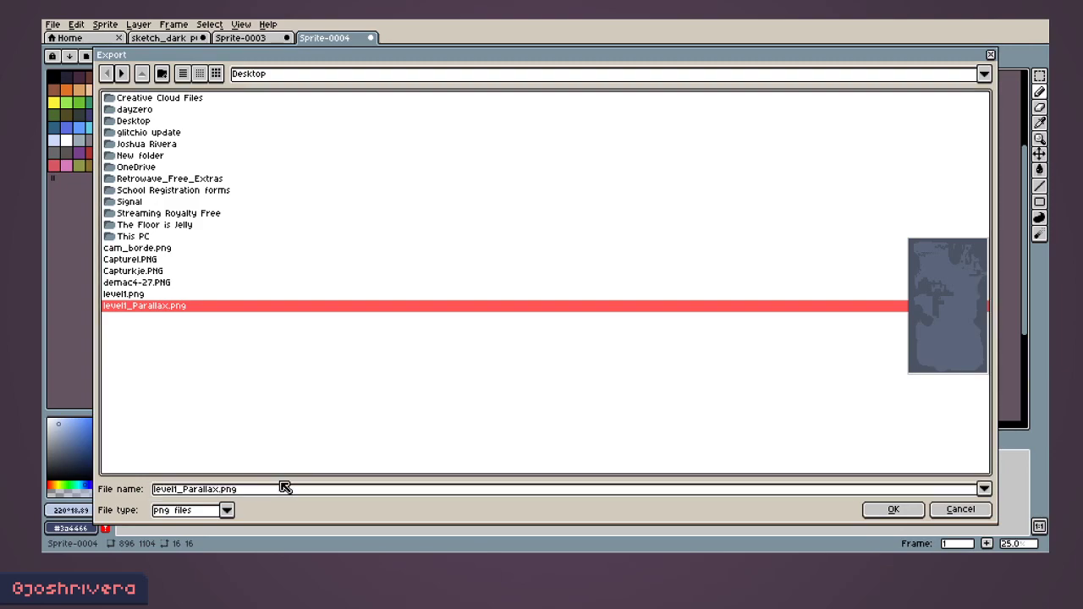
left_click_drag(249, 487, 113, 503)
type("te")
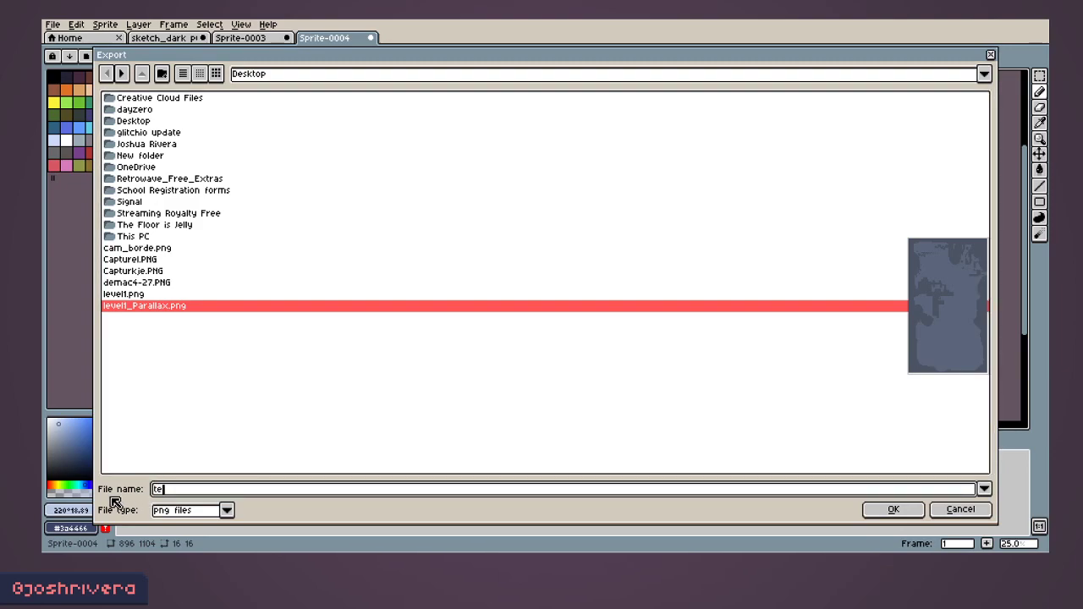
type("stLevel")
key("Return")
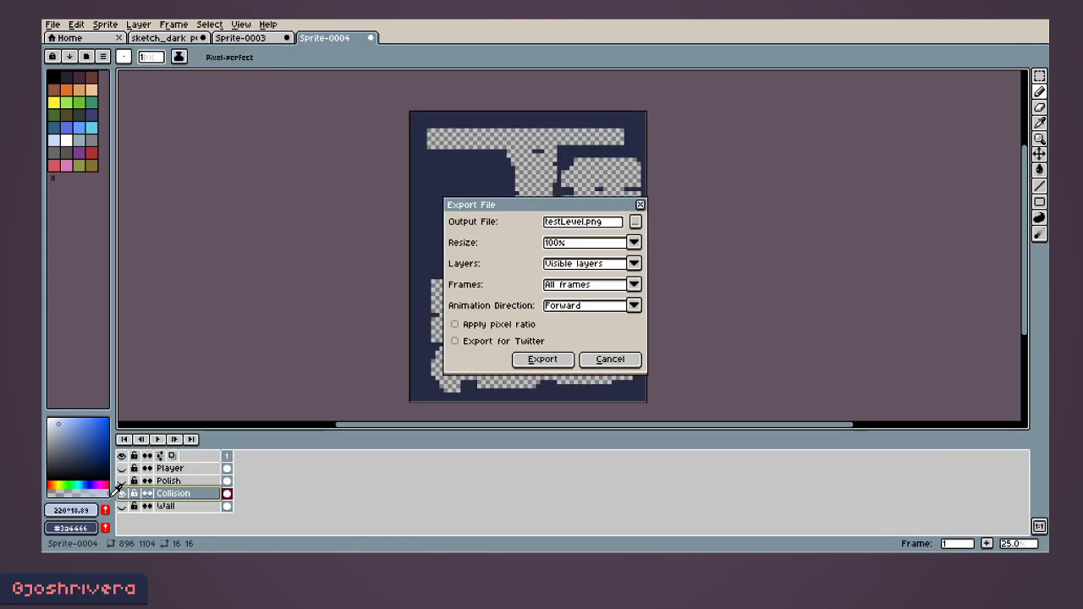
left_click(542, 360)
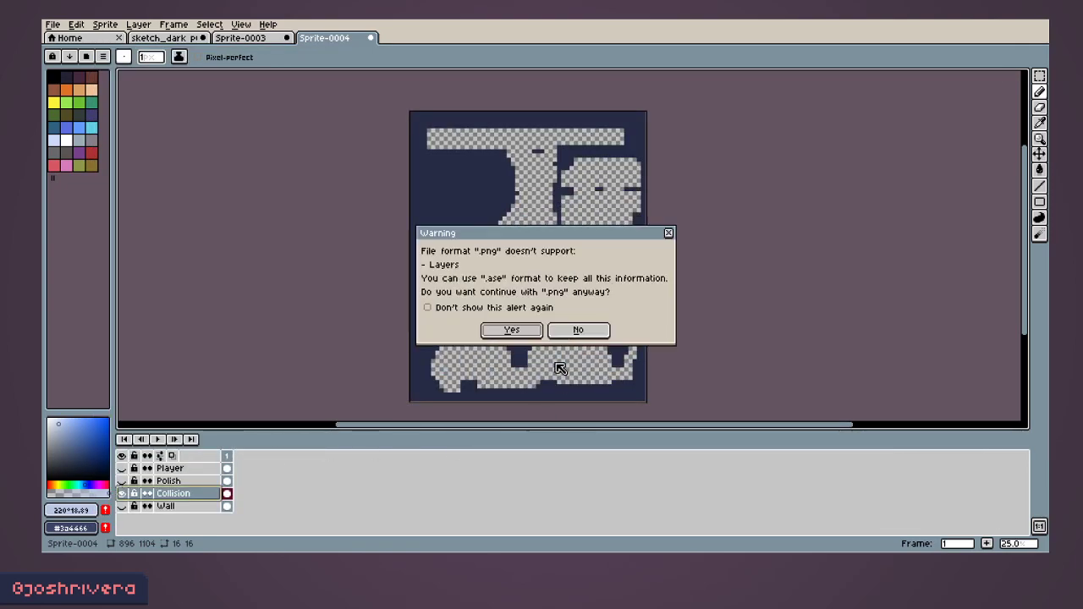
left_click(515, 333)
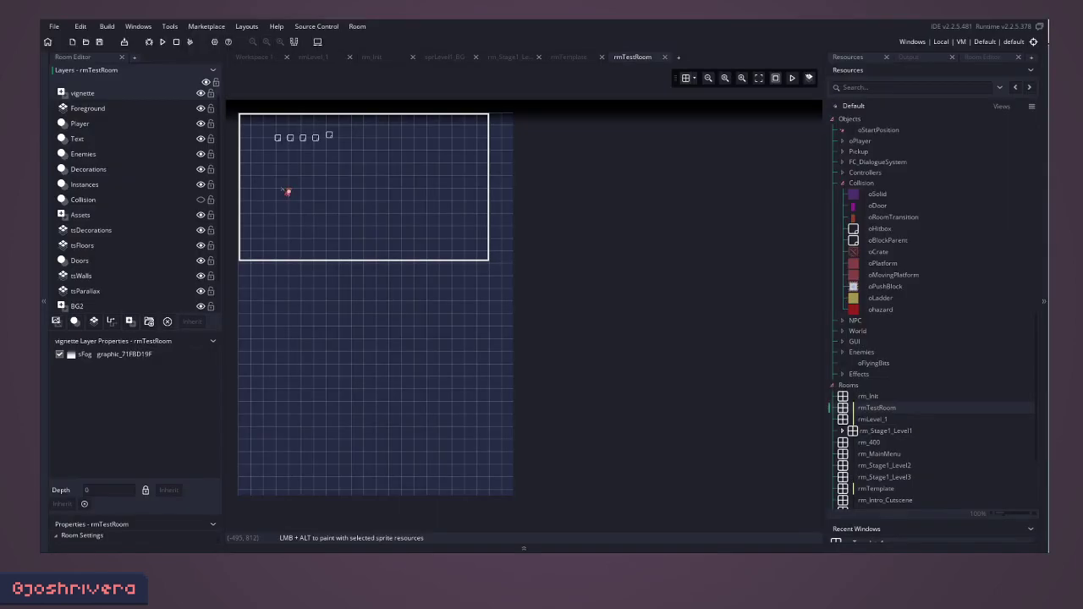
Step: Switch to GameMaker Studio 2 and examine rmTestRoom's layout, its layer list and its width and height settings
middle_click_drag(357, 231, 513, 265)
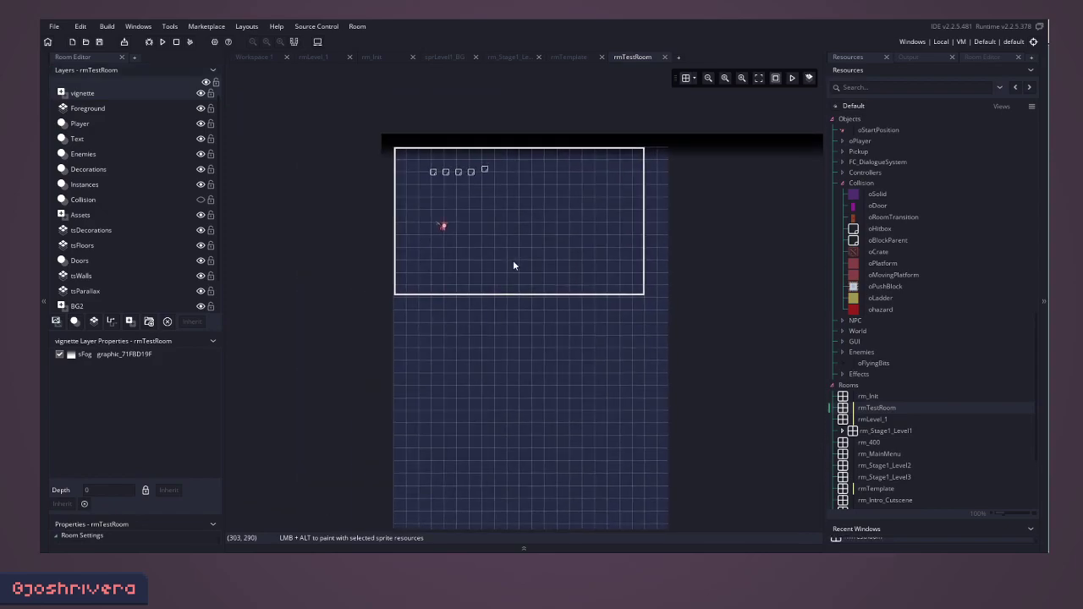
left_click(844, 413)
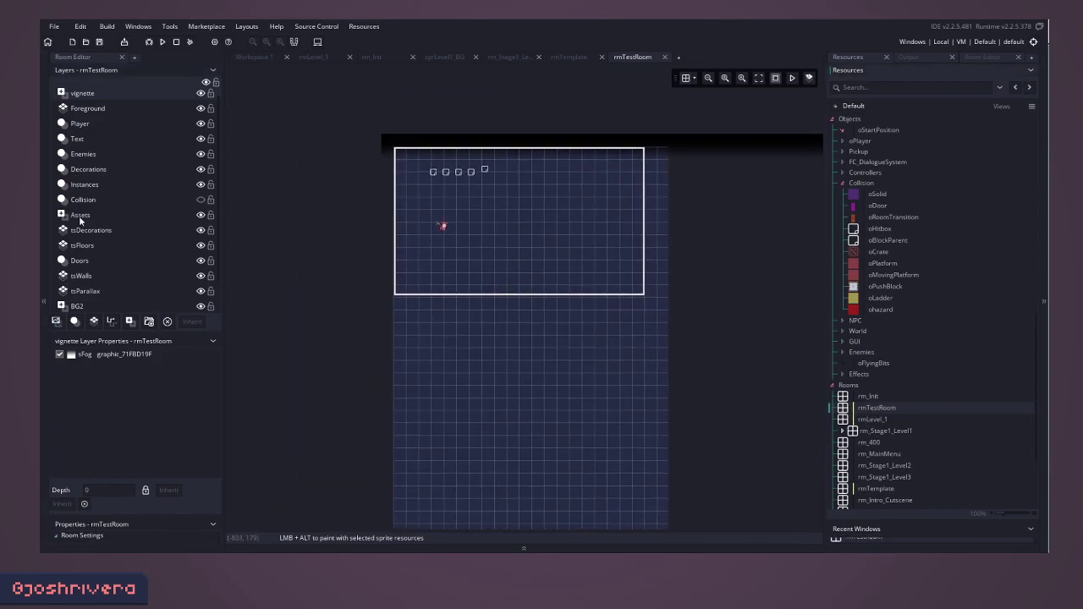
scroll(81, 218, "down", 2)
scroll(95, 214, "up", 2)
scroll(95, 246, "down", 2)
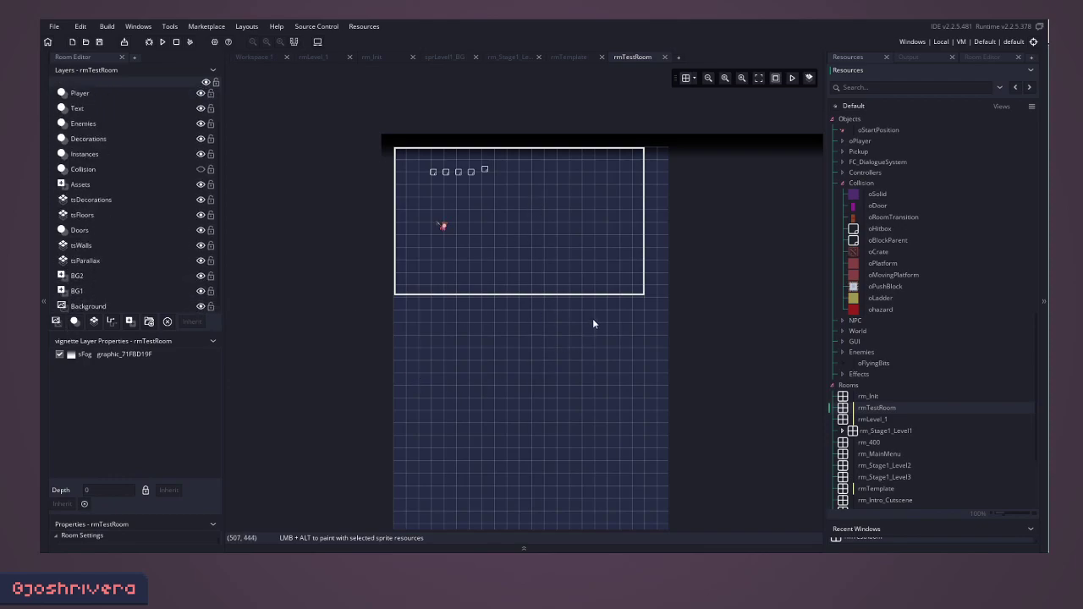
scroll(519, 336, "down", 2)
left_click(443, 176)
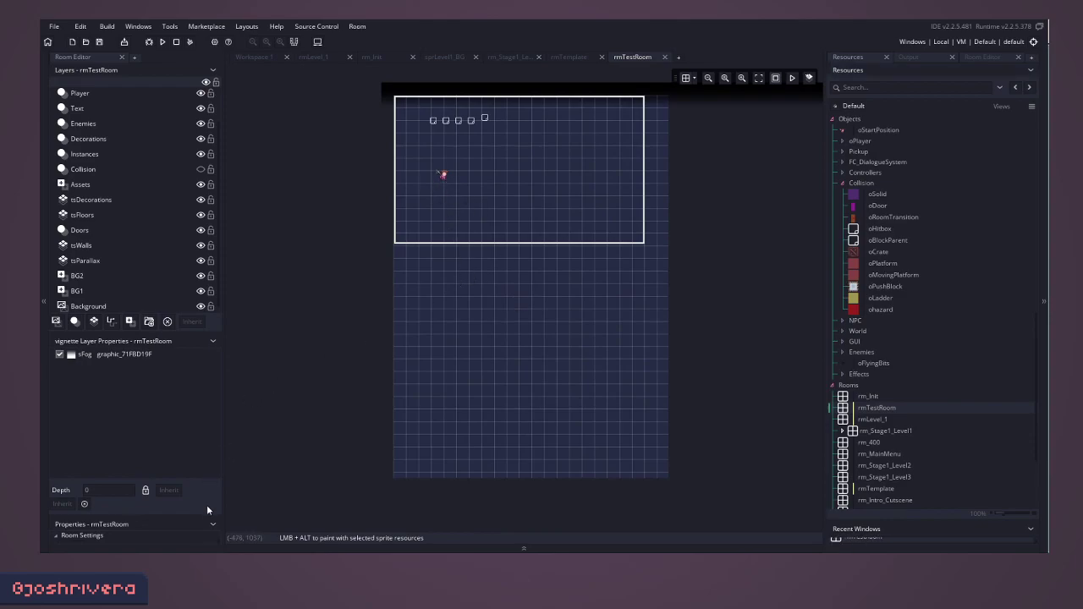
left_click_drag(205, 516, 202, 415)
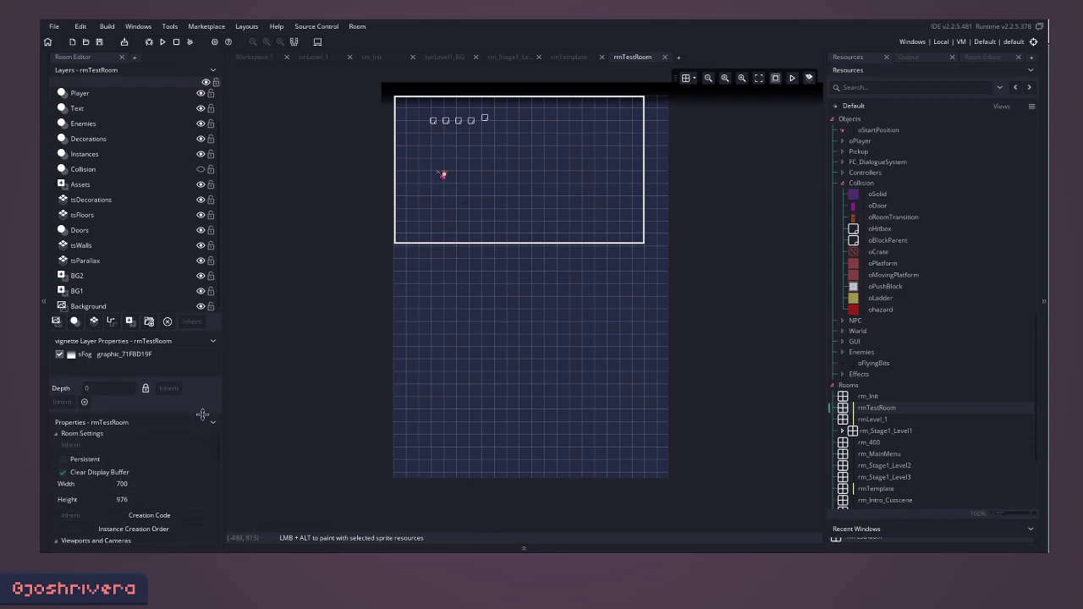
scroll(143, 465, "down", 1)
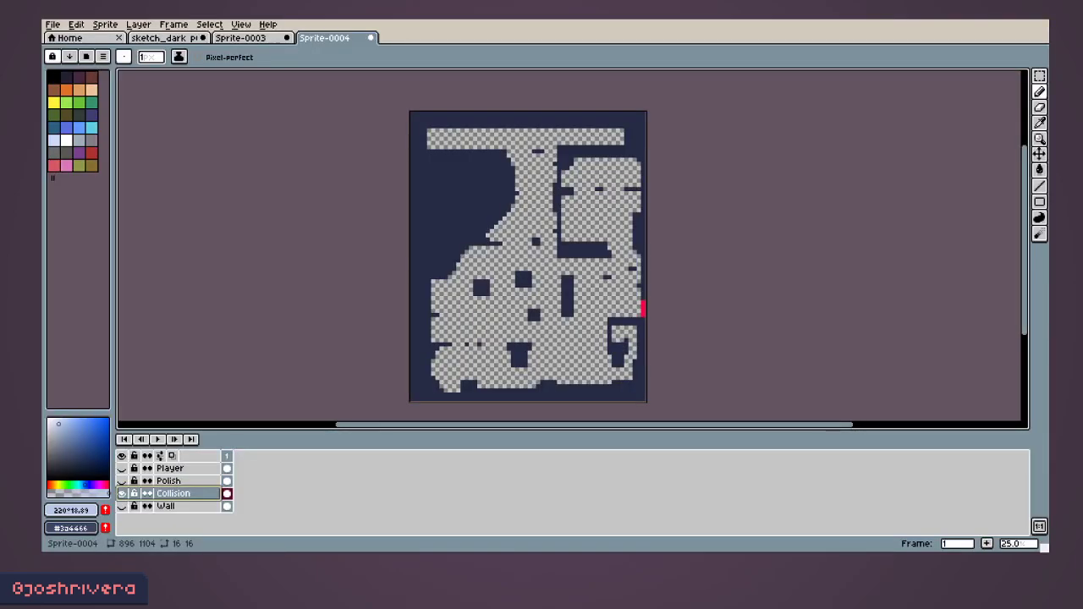
Step: Switch to Aseprite and check the full-scale level sprite's pixel width and height in the Sprite Size settings
left_click(105, 23)
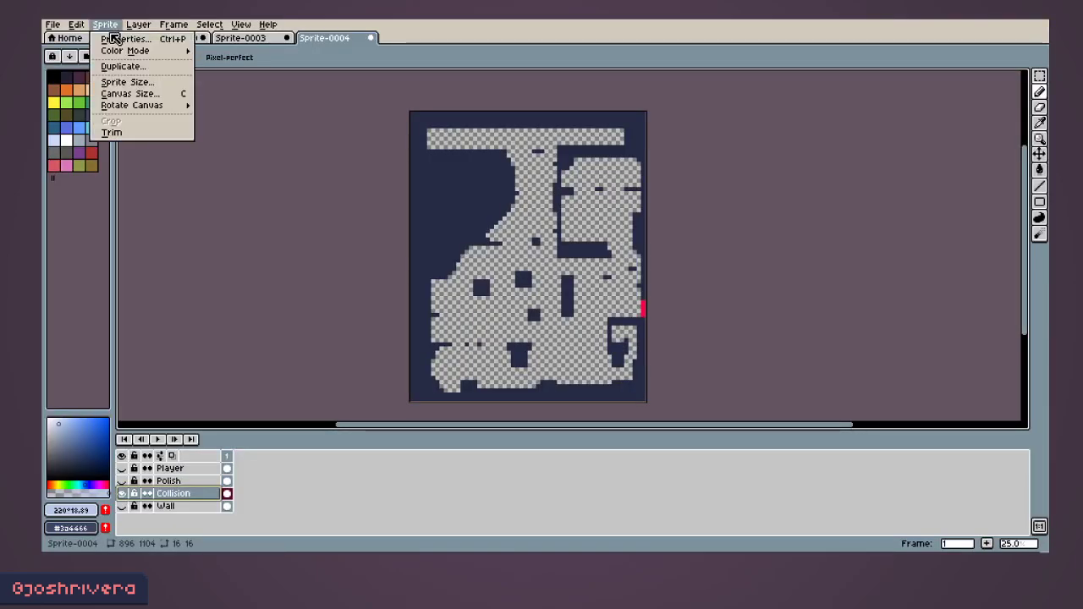
mouse_move(85, 26)
left_click(127, 81)
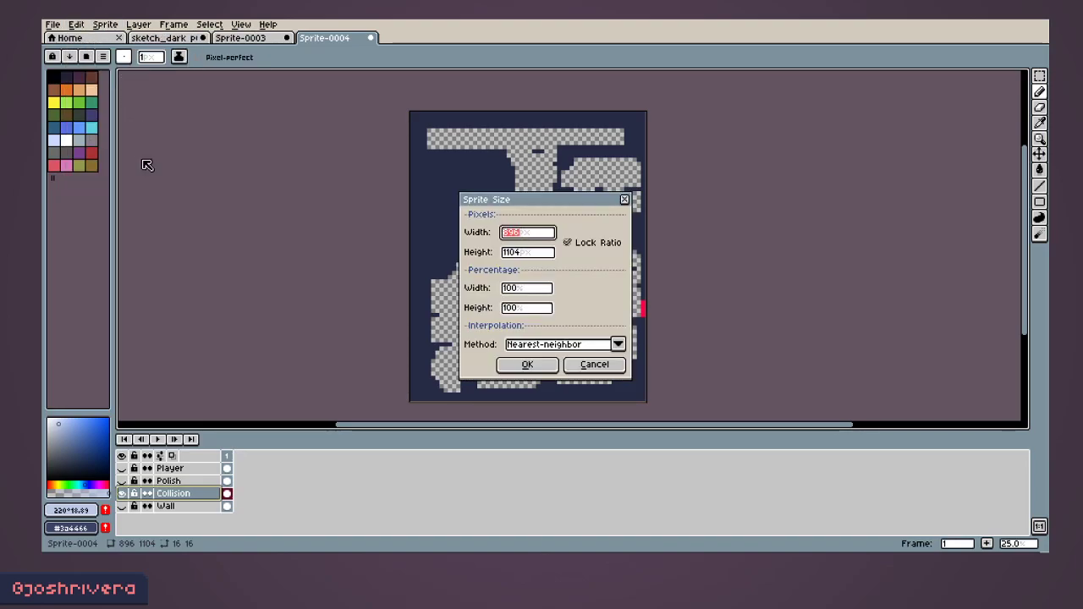
left_click(525, 252)
left_click(535, 238)
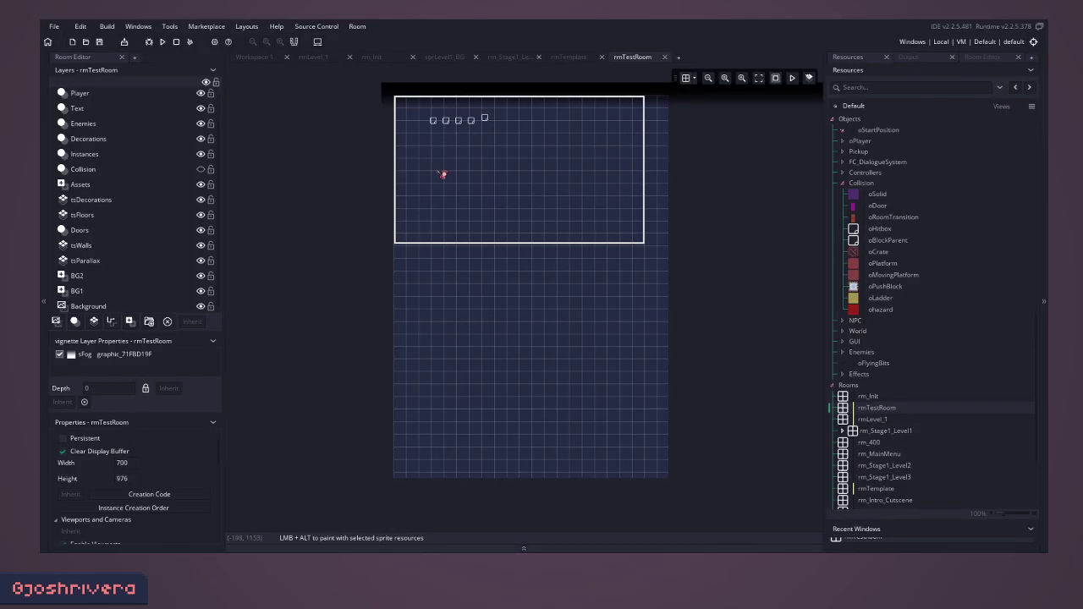
Step: Switch to GameMaker Studio 2 and set rmTestRoom's width to 896 and its height to 1104
left_click(133, 464)
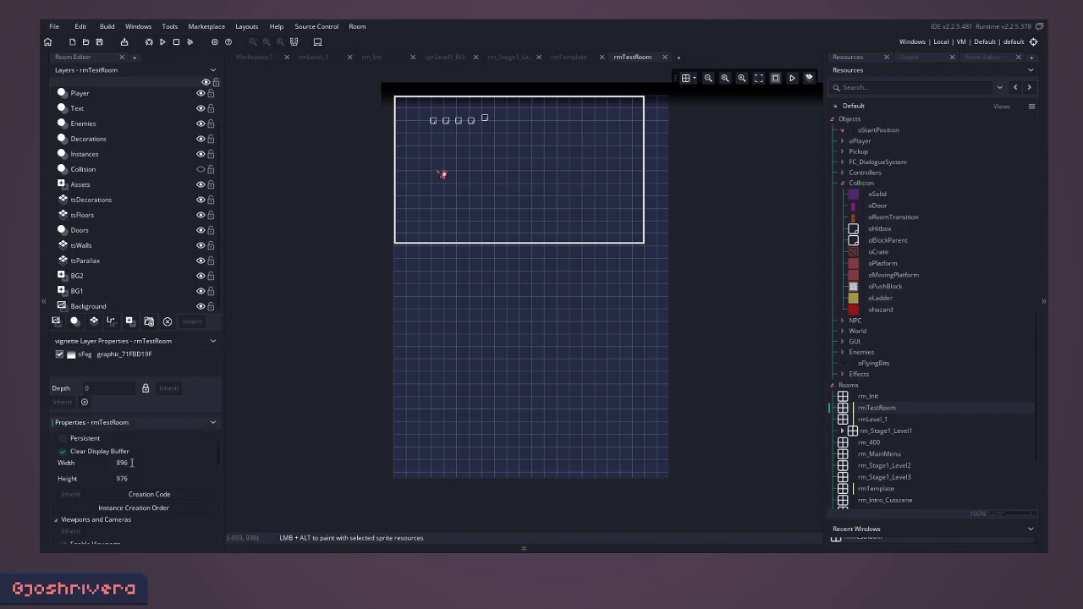
key("Tab")
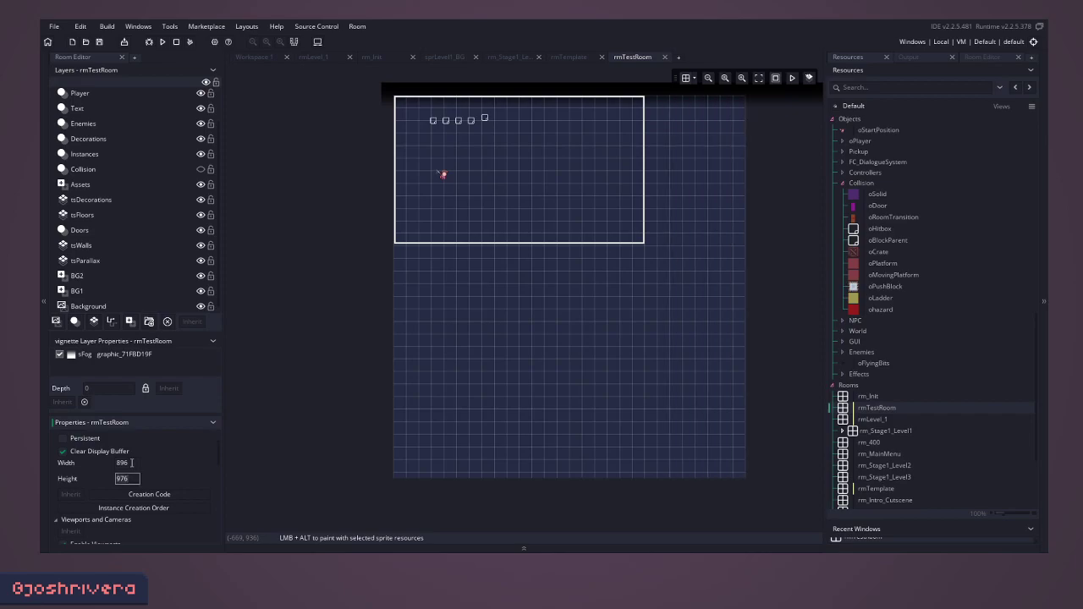
type("1104")
key("Return")
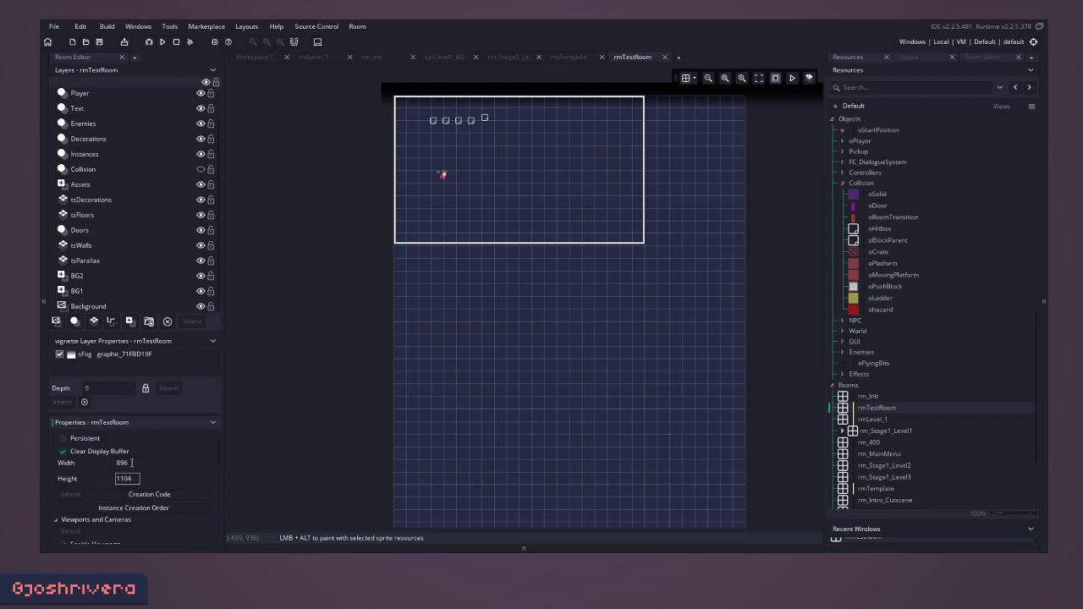
scroll(550, 288, "down", 2)
middle_click_drag(563, 322, 495, 380)
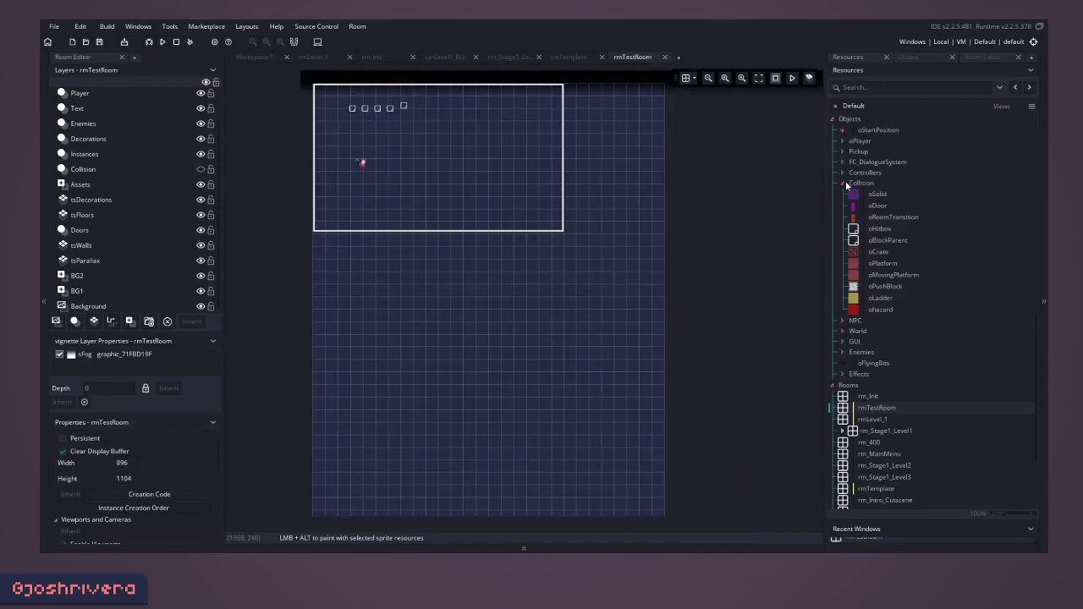
Step: Create a sprite named sTestLevel in the Level BG sprite group and import the exported level PNG into it
left_click(844, 182)
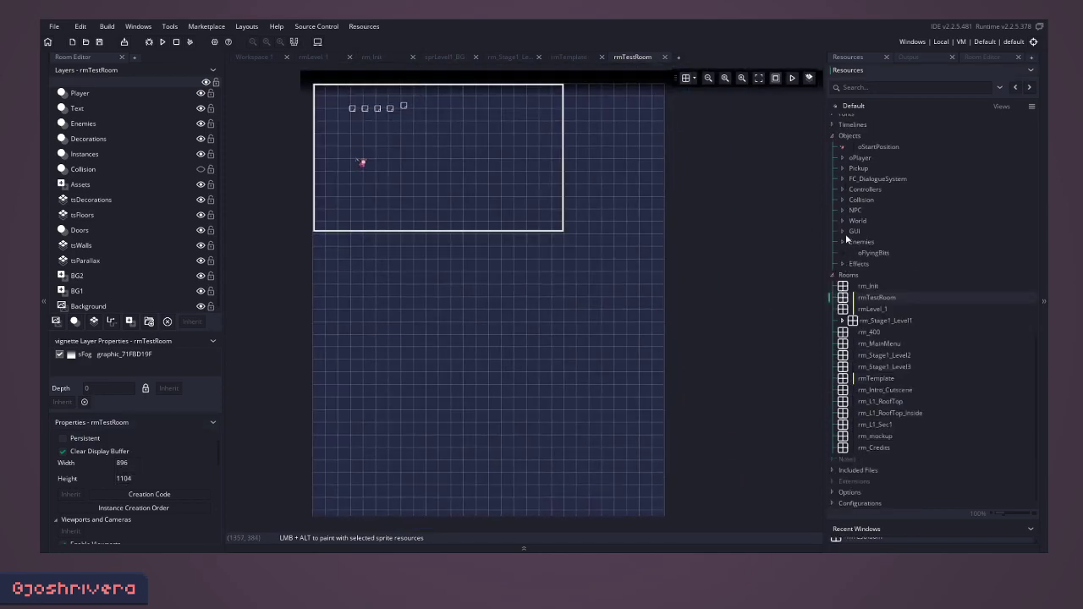
left_click(843, 221)
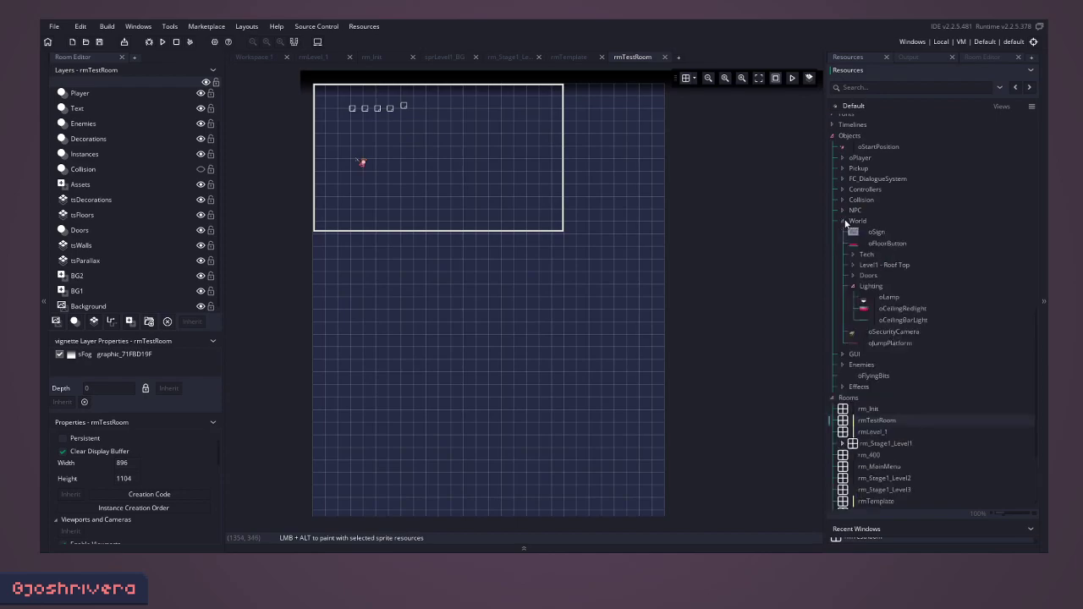
left_click(843, 221)
scroll(847, 157, "up", 5)
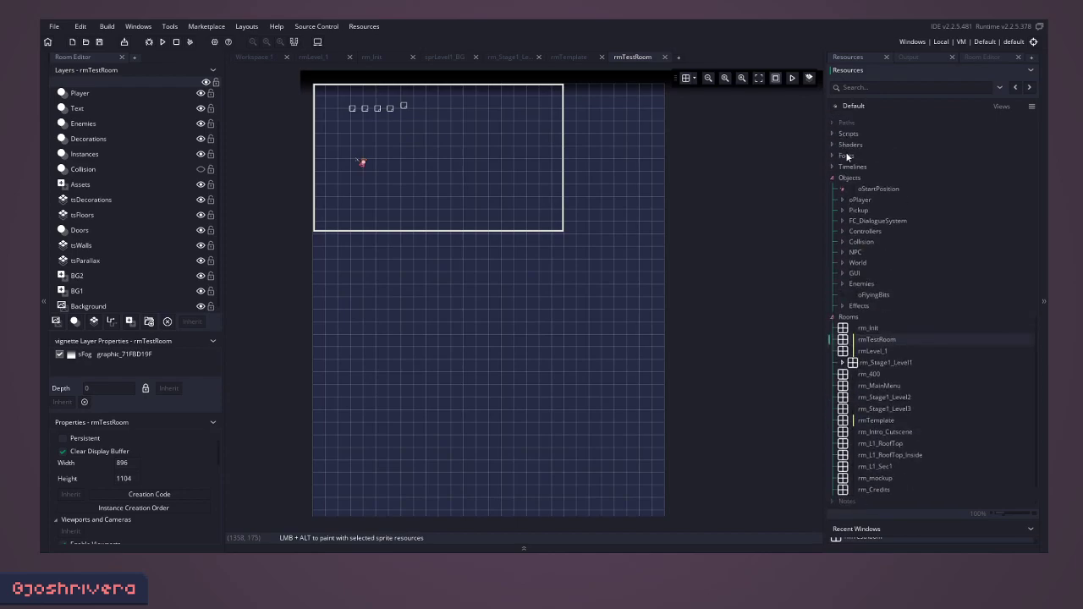
left_click(842, 151)
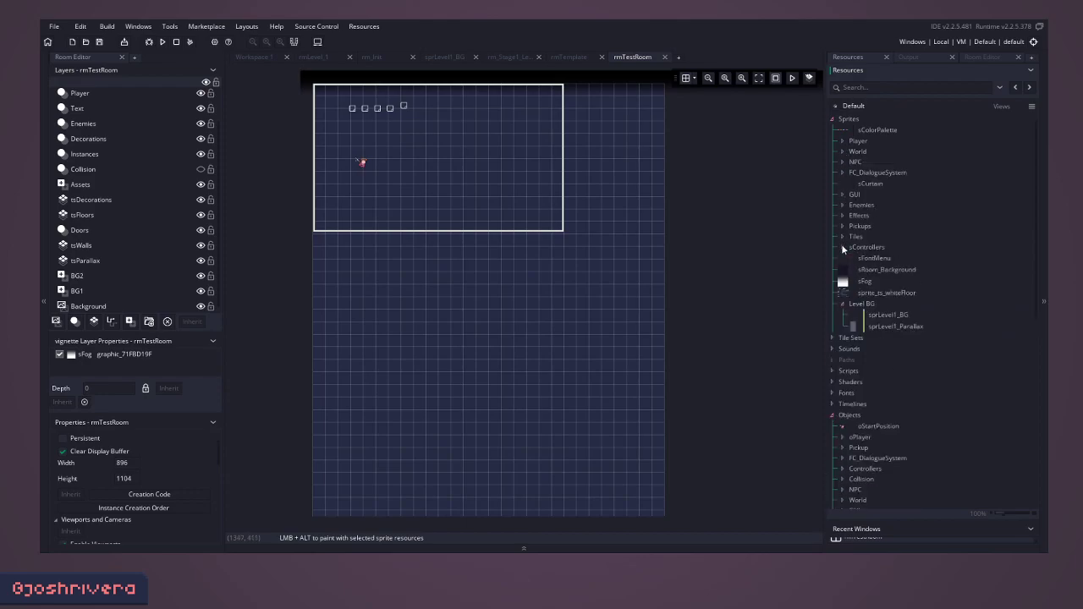
right_click(859, 305)
left_click(876, 311)
left_click_drag(346, 176, 249, 174)
type("sTestLevel")
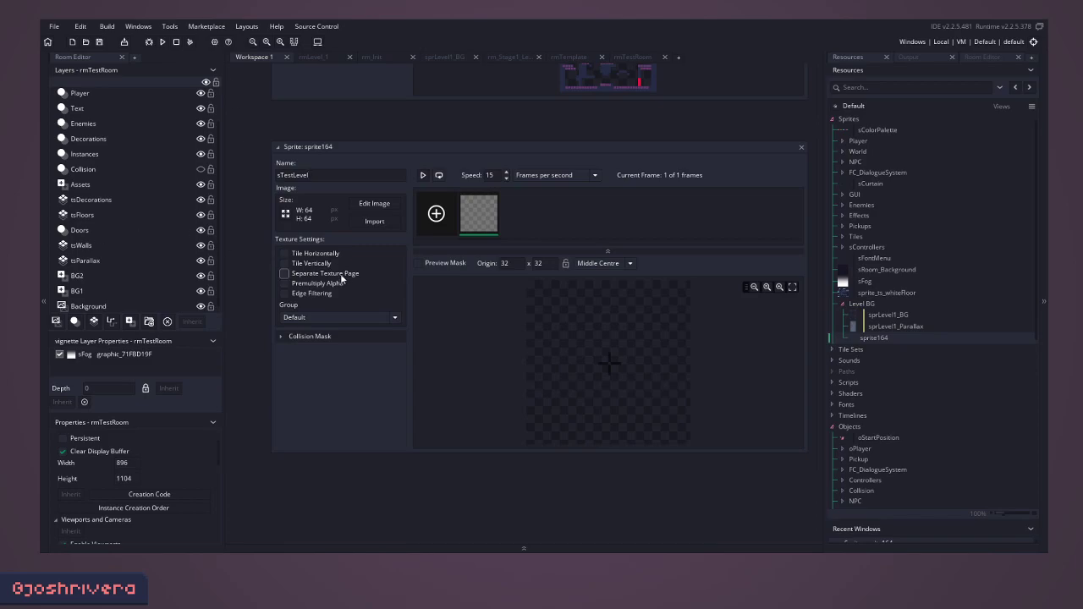
left_click(372, 221)
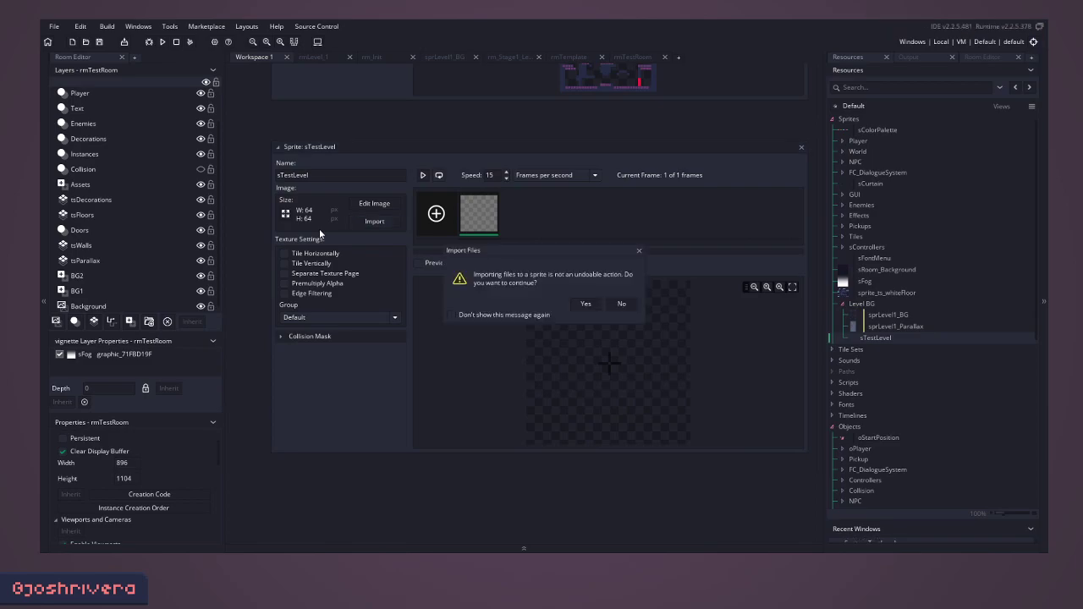
left_click(585, 304)
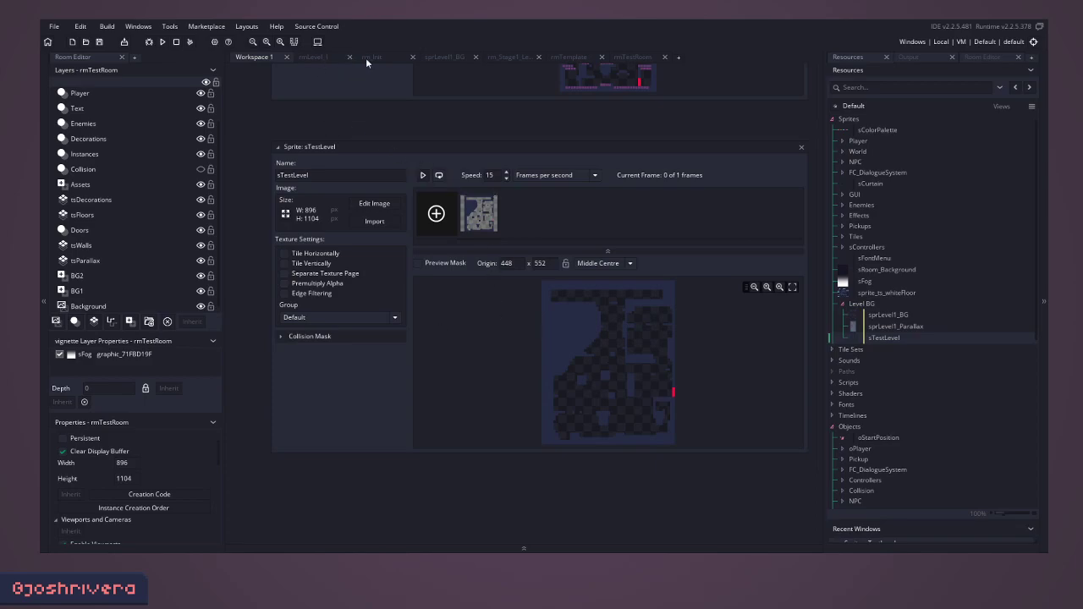
Step: Return to rmTestRoom and place the sTestLevel sprite on the BG2 asset layer, covering the room
left_click(620, 58)
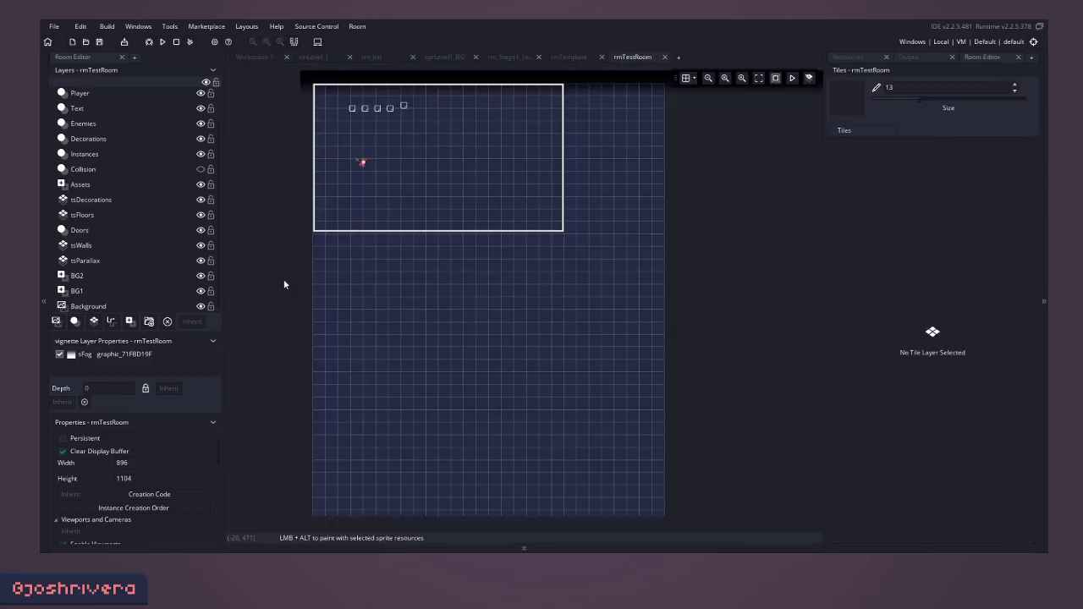
left_click(99, 277)
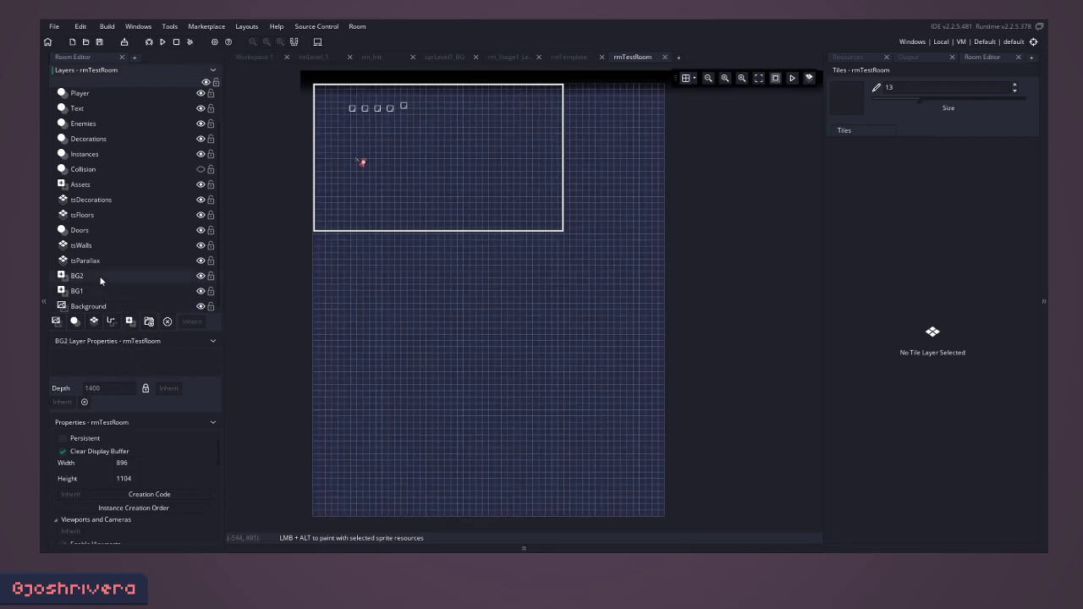
left_click(99, 286)
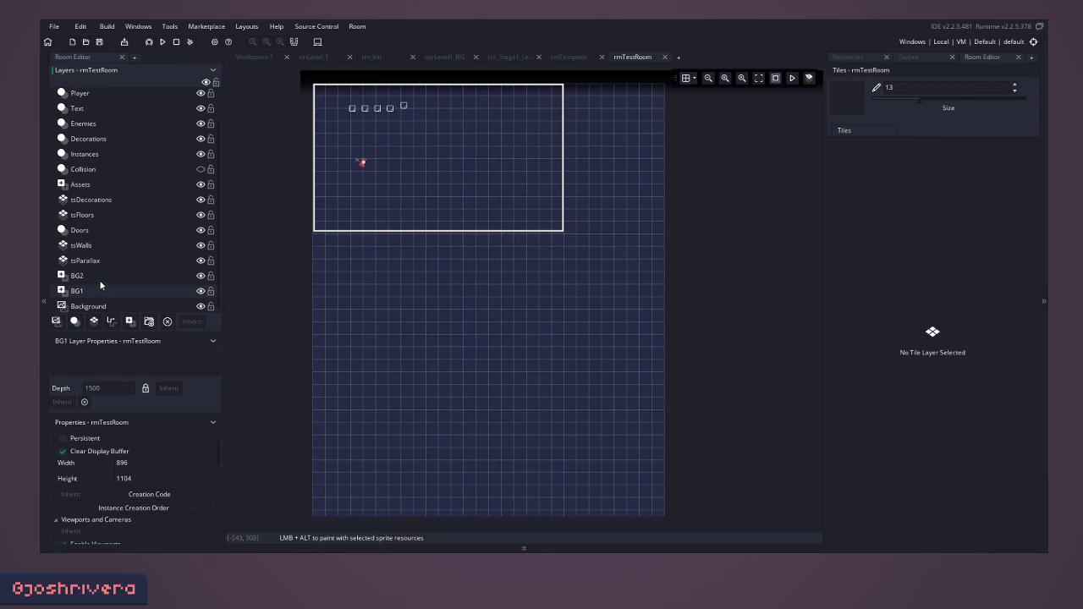
left_click(97, 281)
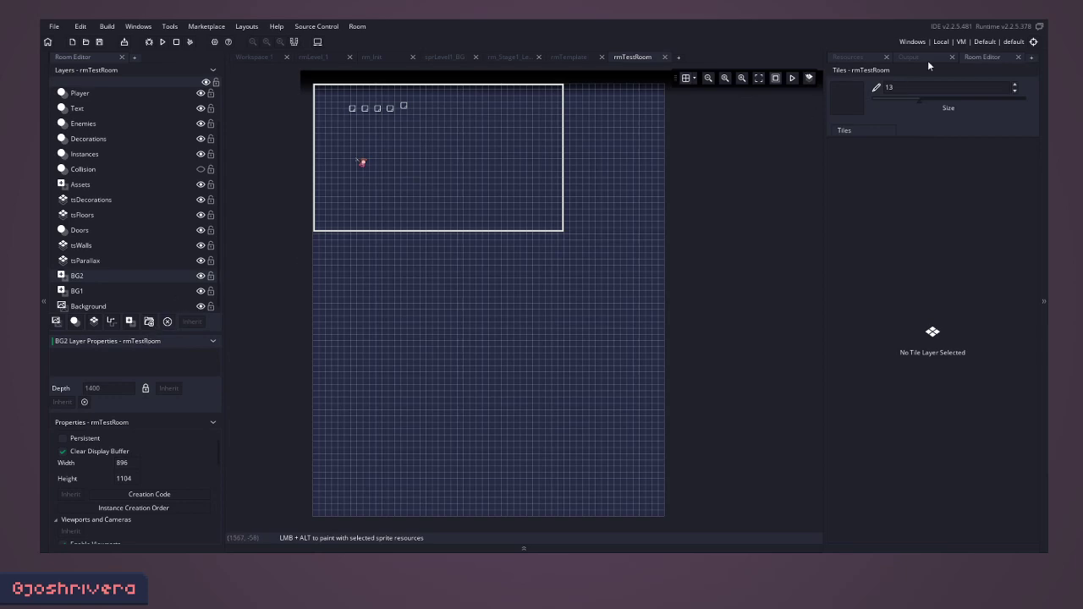
left_click(849, 56)
left_click_drag(851, 338, 493, 300)
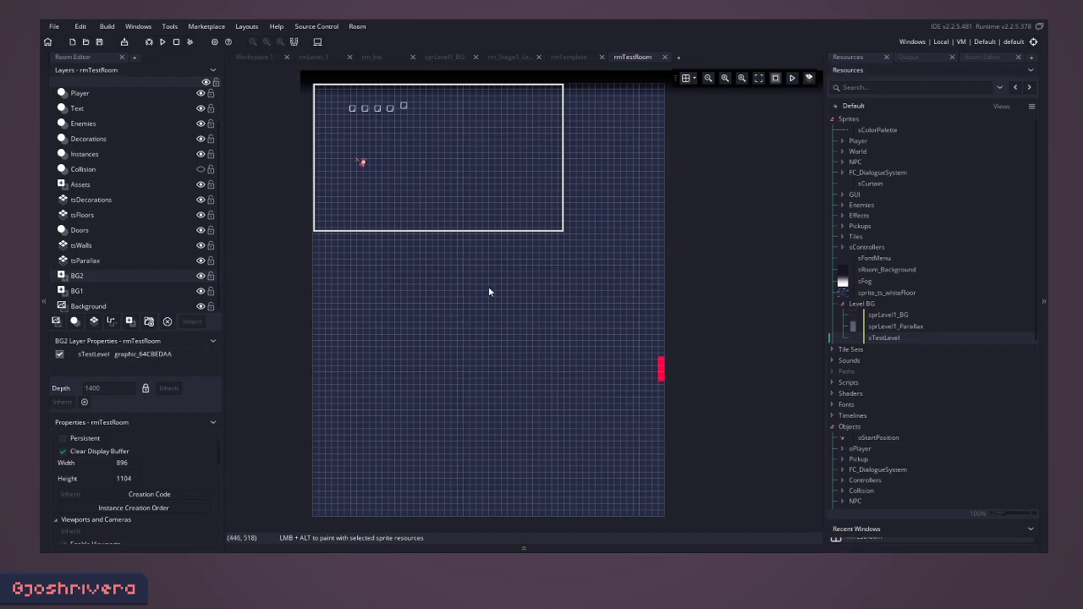
scroll(489, 292, "up", 2, "ctrl")
scroll(489, 292, "down", 3, "ctrl")
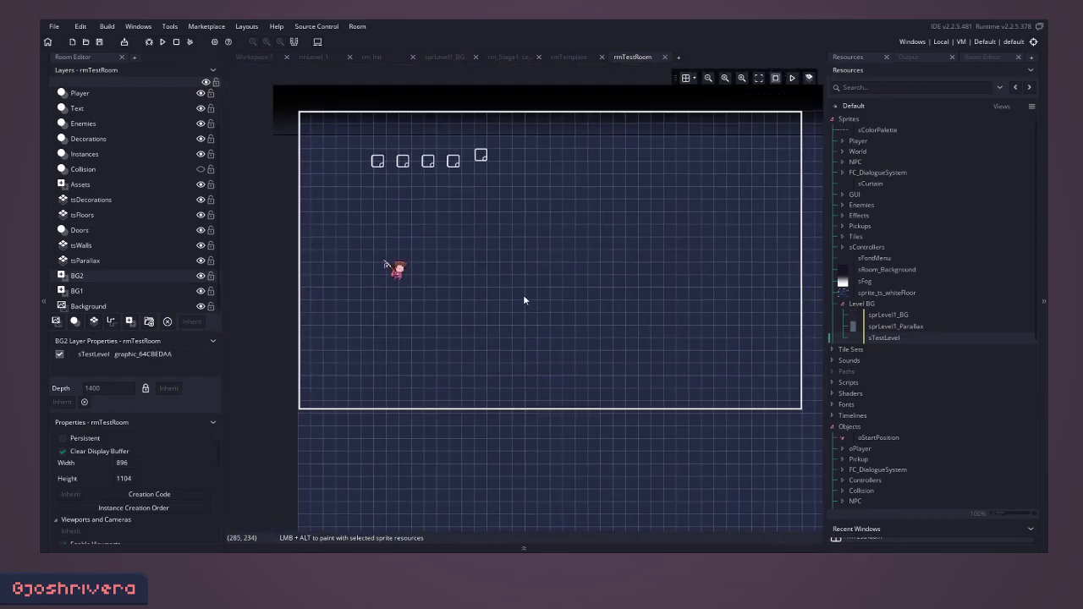
left_click(110, 308)
left_click(159, 391)
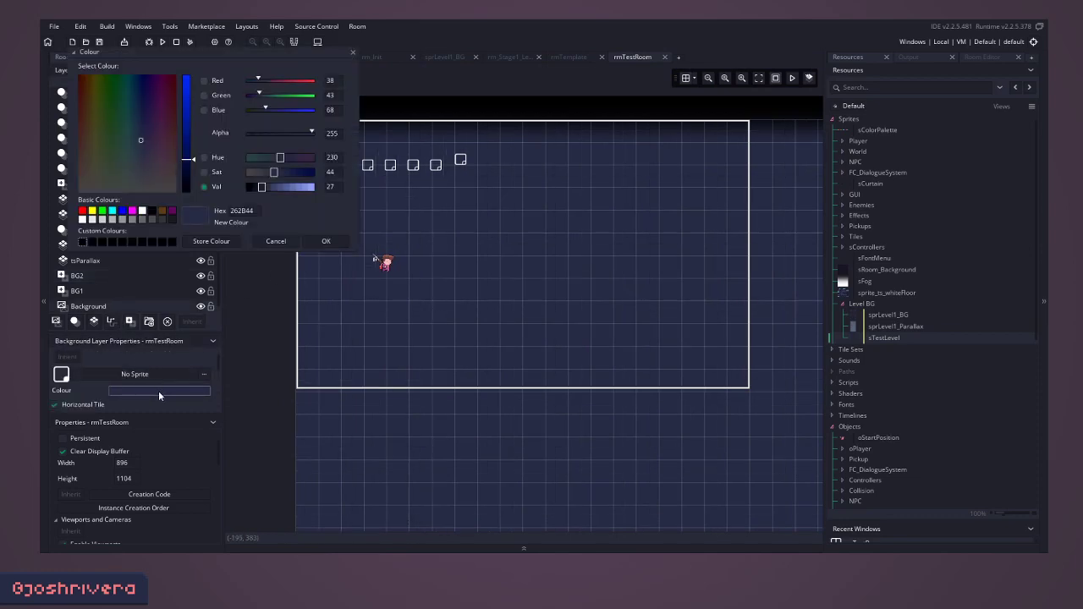
left_click(272, 242)
Step: Move the sTestLevel graphic on BG2 past the room's left edge, and realign it with that edge at (448, 432)
left_click(88, 278)
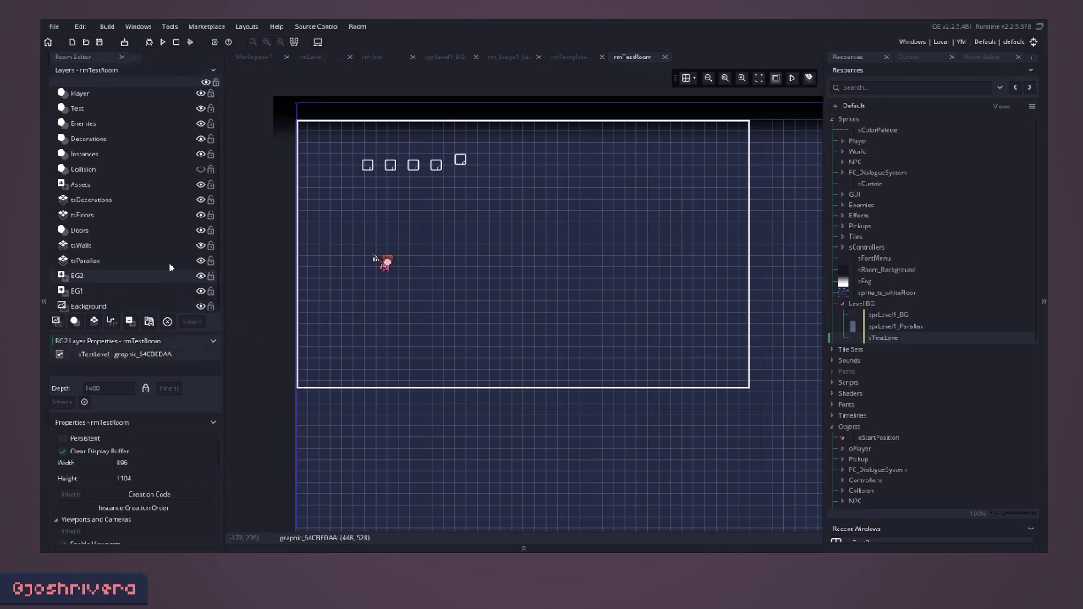
scroll(164, 258, "up", 2)
left_click_drag(471, 312, 382, 358)
middle_click_drag(326, 379, 441, 291)
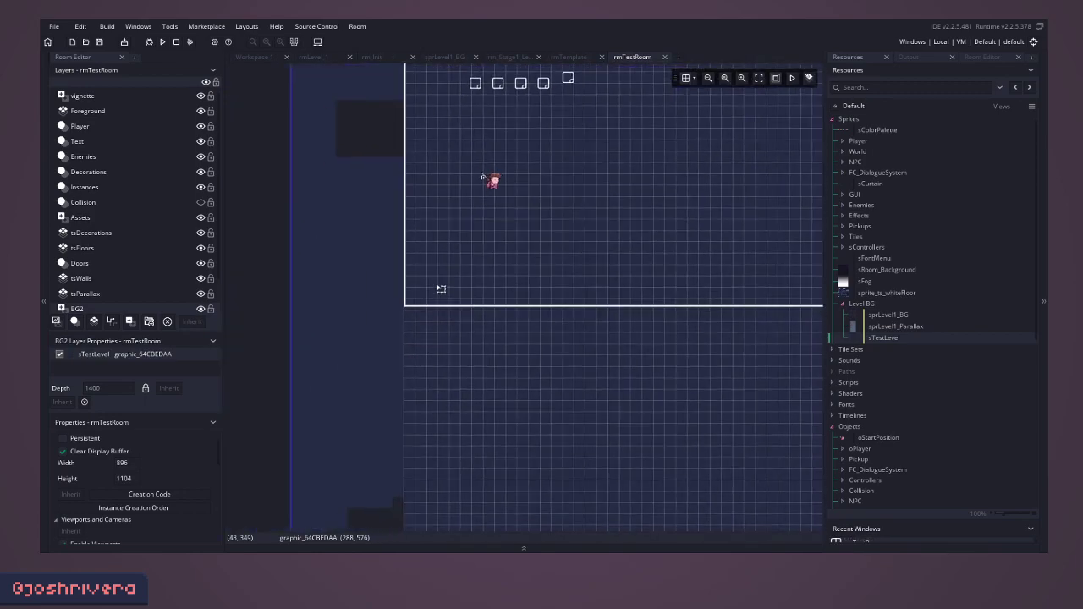
left_click_drag(379, 381, 494, 285)
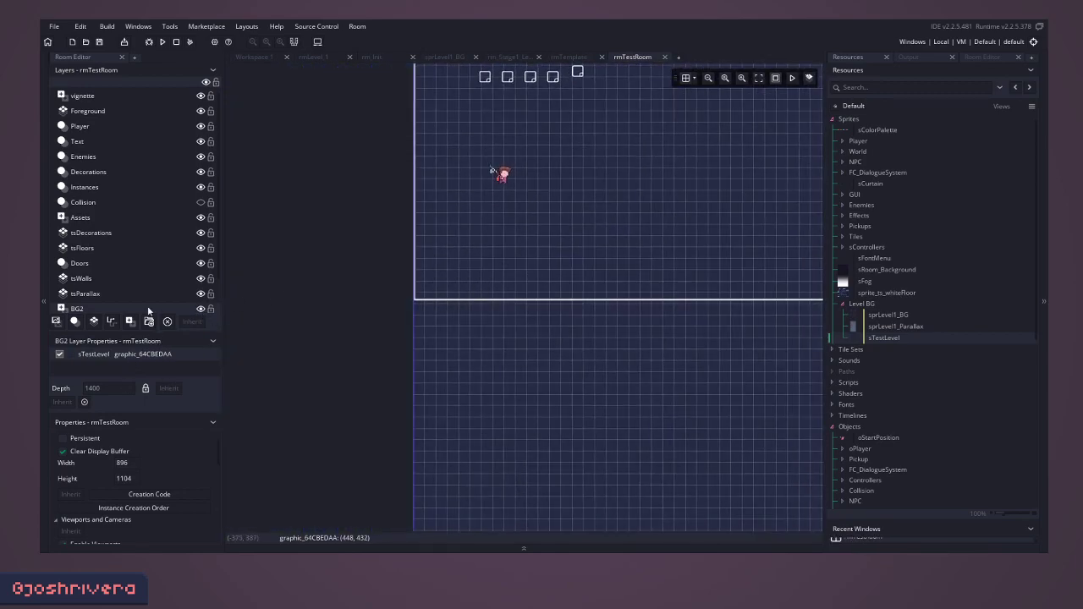
Step: Change the Background layer's colour to a bright periwinkle blue that contrasts with the level's dark walls
scroll(101, 308, "down", 1)
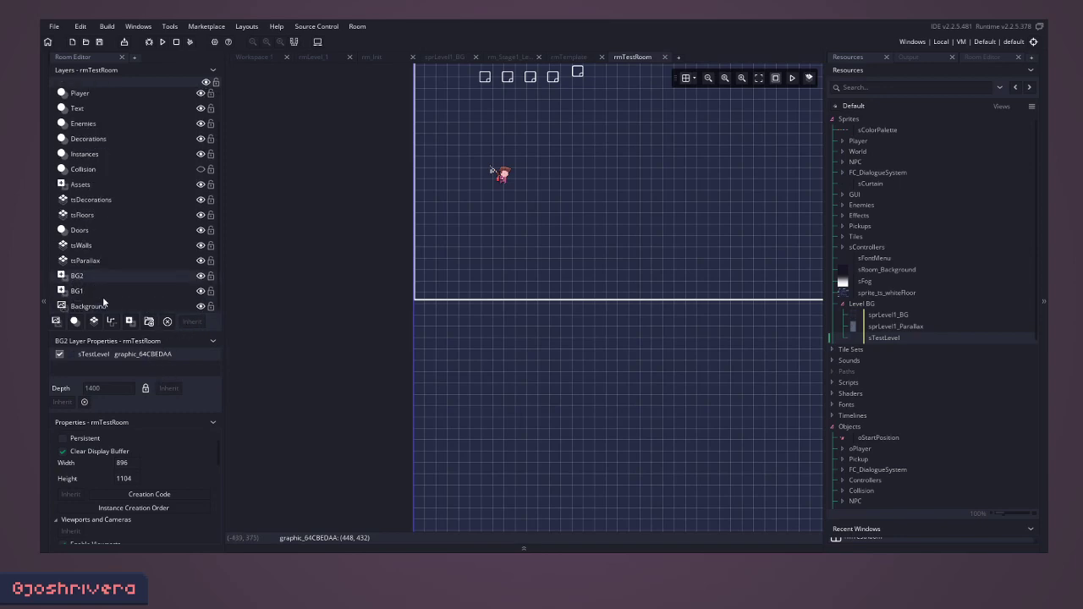
left_click(101, 306)
left_click(164, 392)
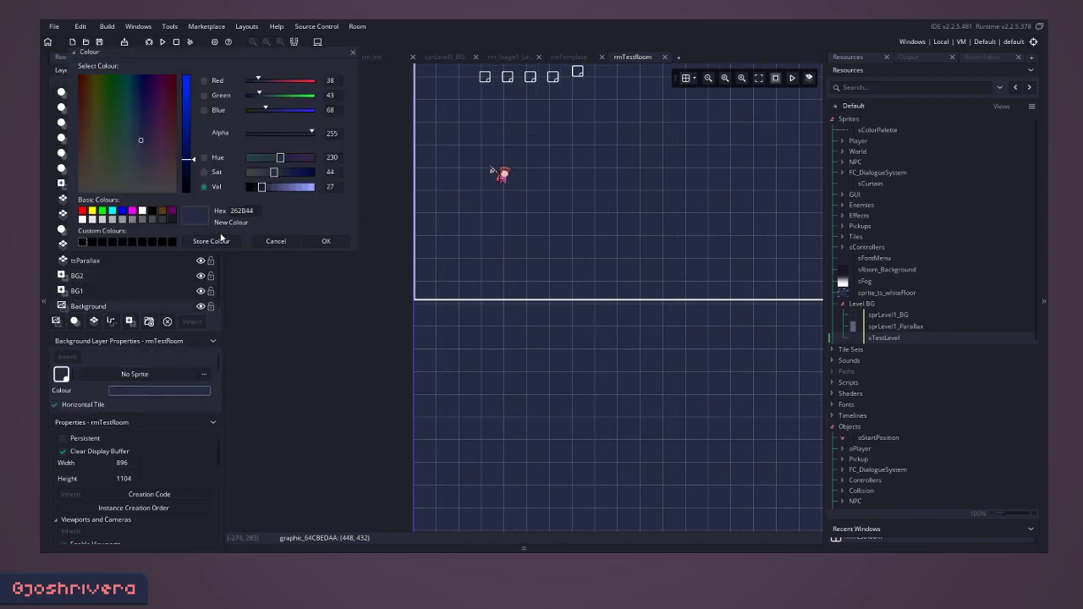
left_click(304, 187)
left_click(323, 241)
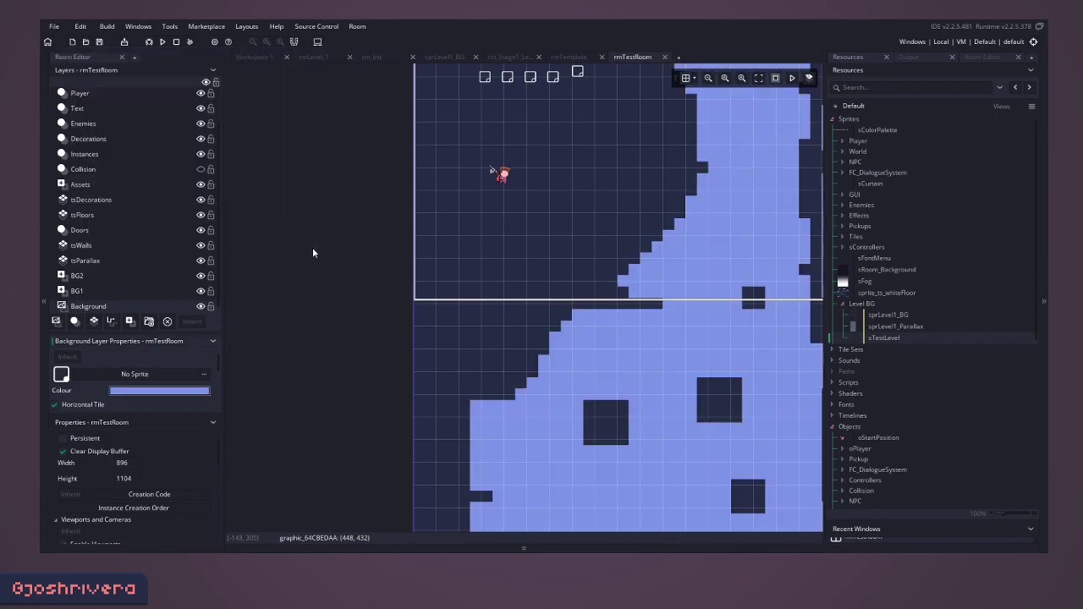
middle_click_drag(480, 372, 378, 299)
scroll(571, 355, "down", 6)
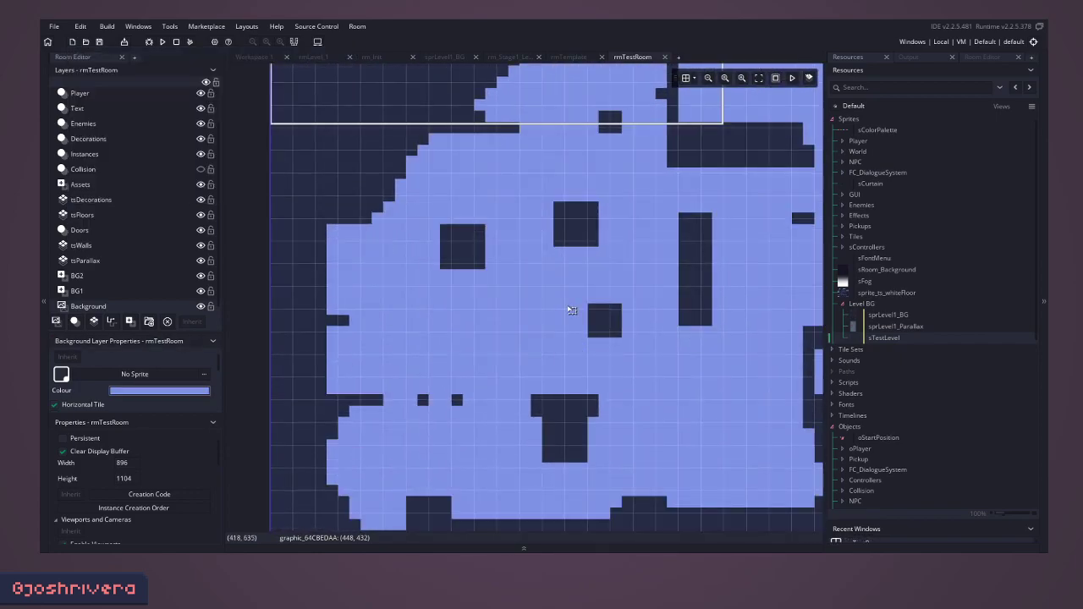
scroll(582, 268, "down", 5, "ctrl")
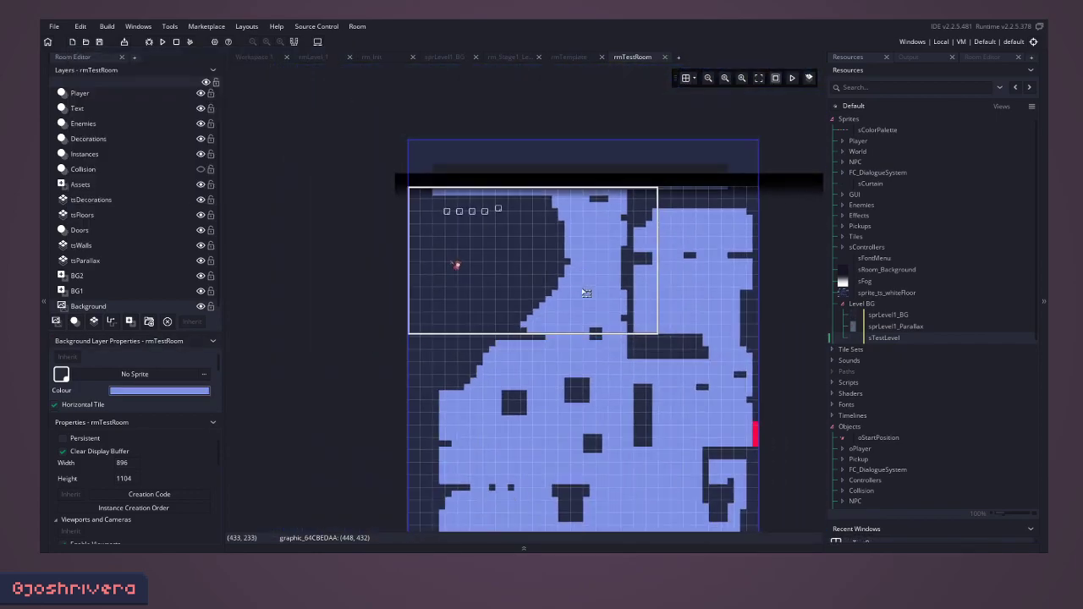
Step: Set the room grid to 16 by 16 and snap the sTestLevel graphic to the room's top-left corner at (448, 560)
left_click_drag(497, 336, 503, 390)
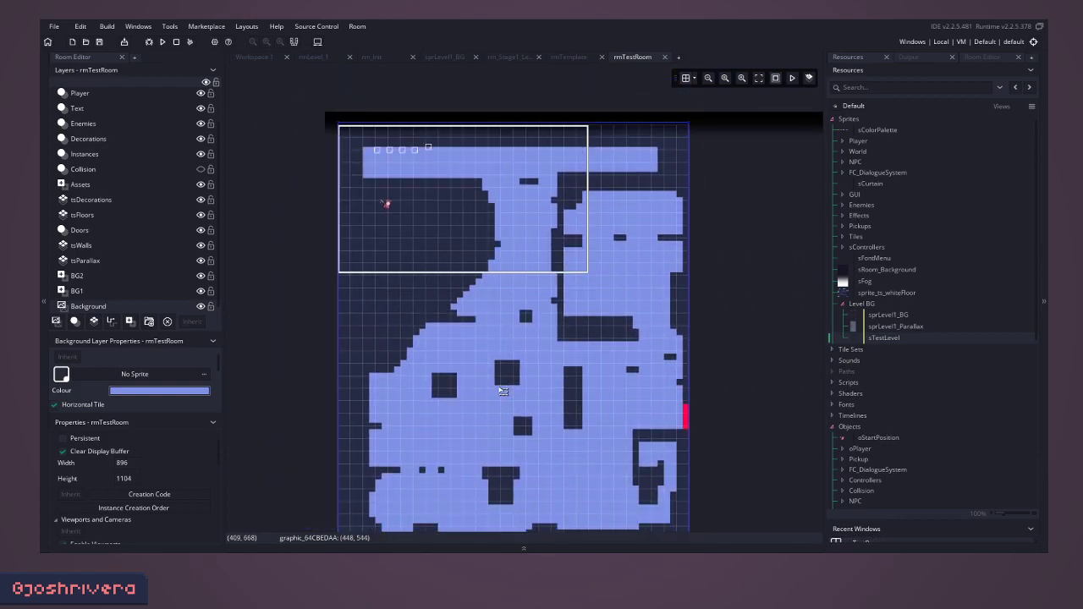
left_click(693, 79)
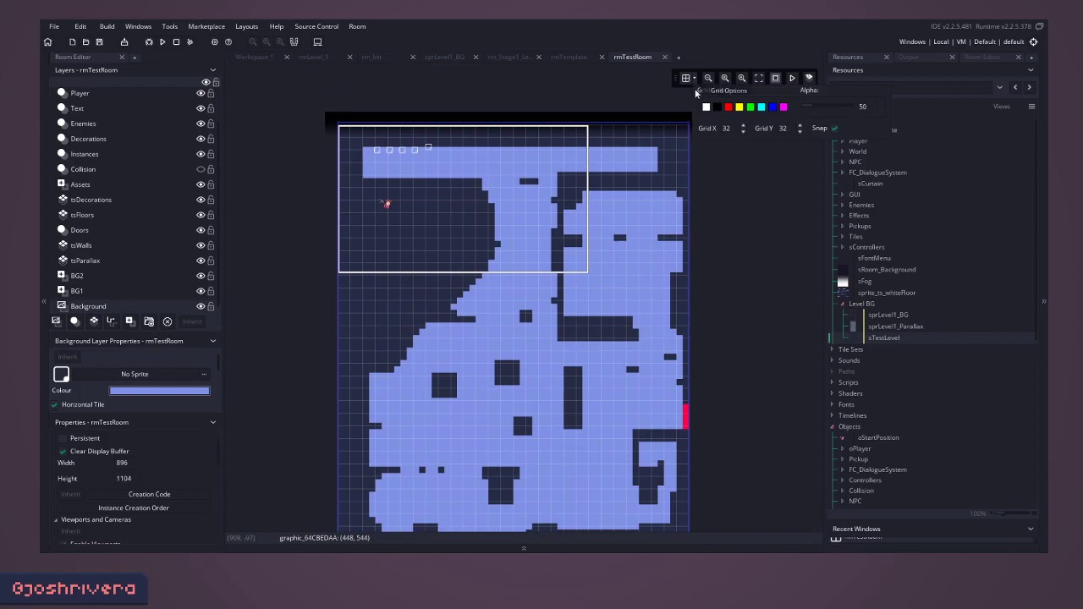
type("16")
key("Tab")
type("16")
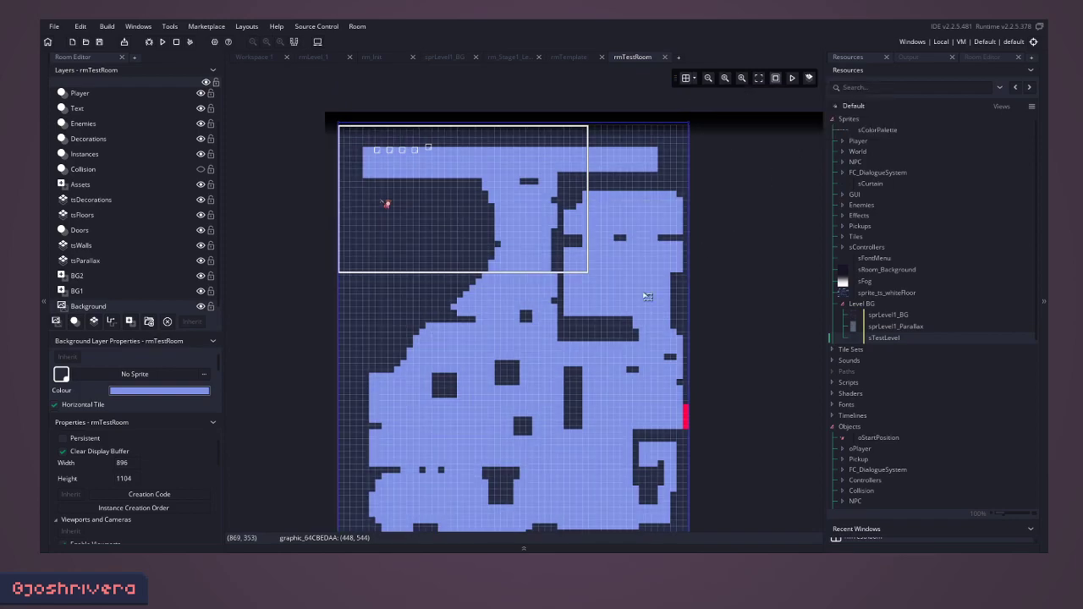
mouse_move(460, 325)
left_mouse_down()
mouse_move(459, 356)
mouse_move(457, 328)
left_mouse_up()
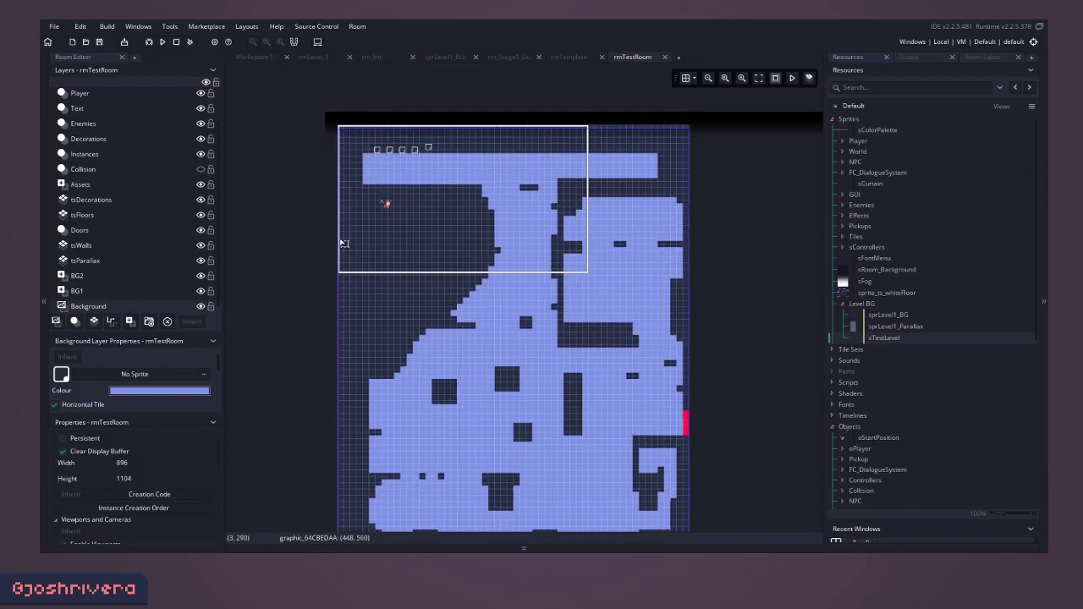
Step: On the Player layer, move the oStartPosition instance up into the level's top corridor, at (224, 128)
scroll(375, 249, "up", 2)
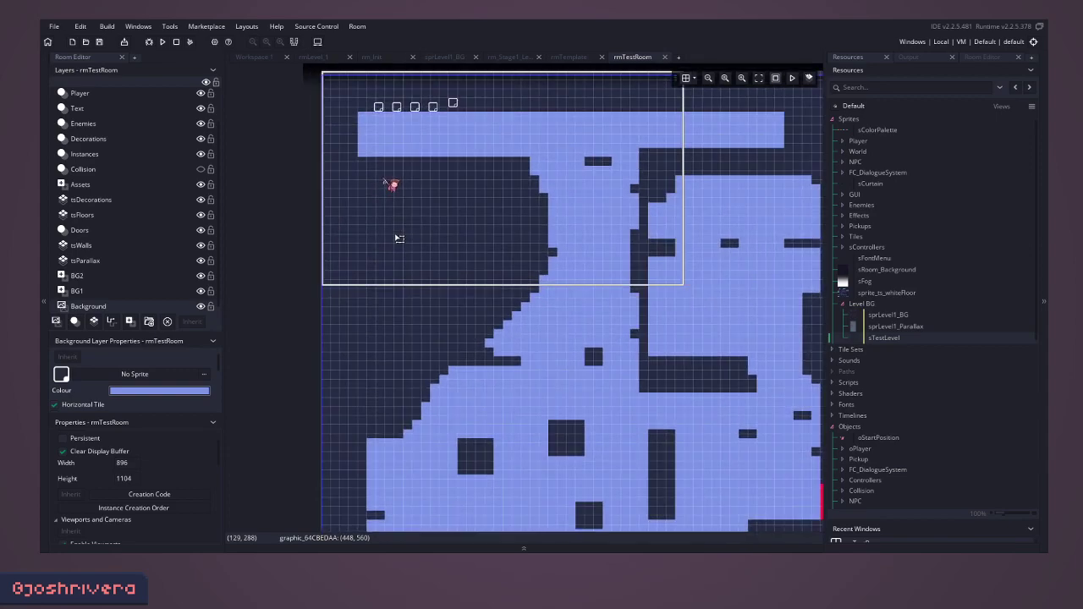
left_click(92, 99)
scroll(392, 239, "up", 3)
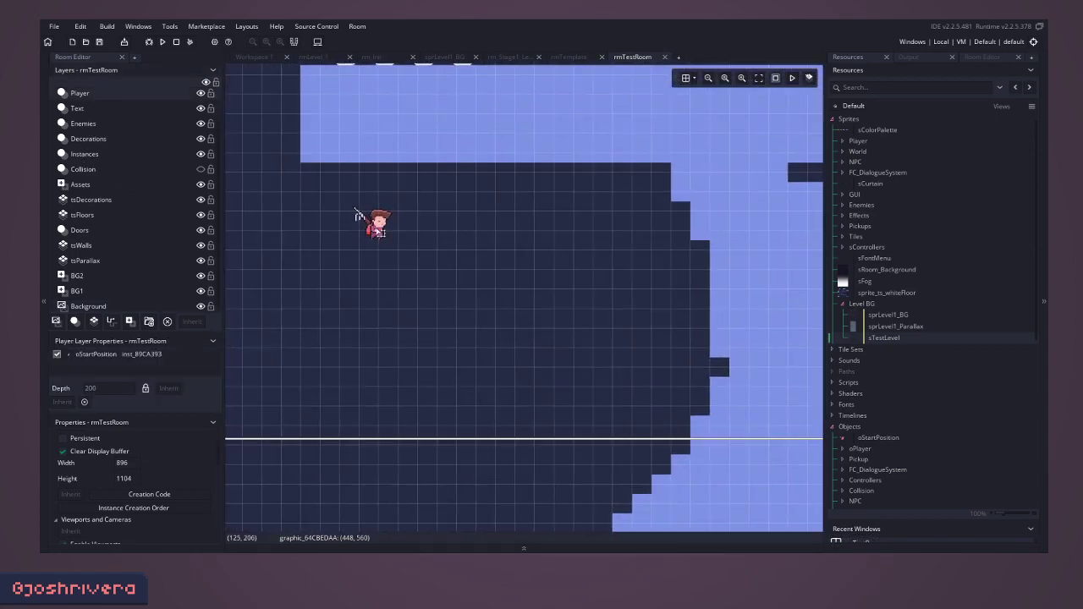
left_click_drag(383, 223, 364, 237)
left_click_drag(374, 230, 490, 157)
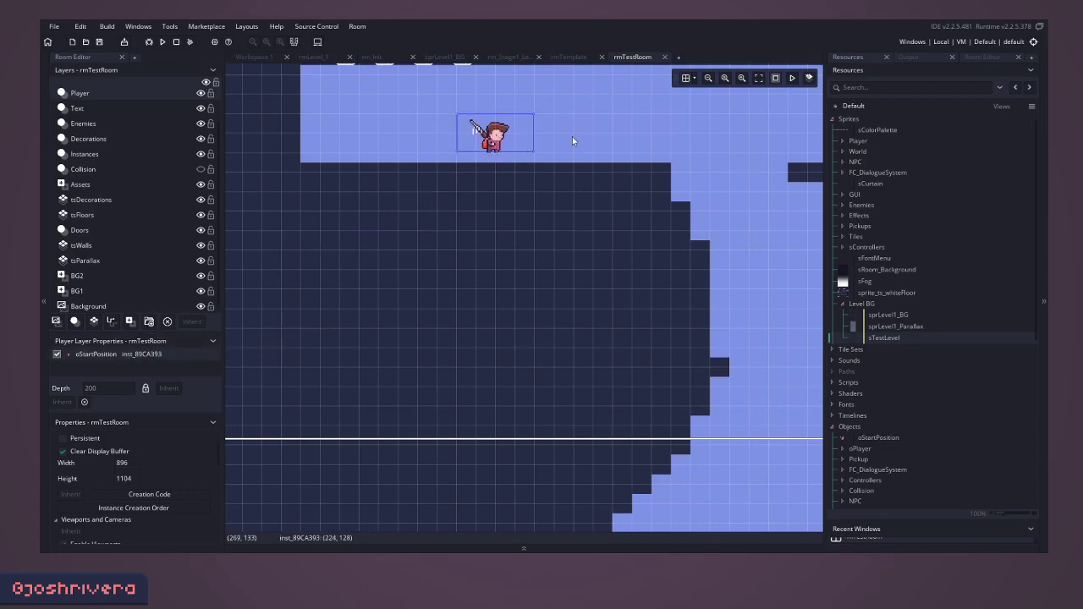
Step: Turn off the room grid and place oStartPosition freely so the player's feet rest on the top corridor's floor
left_click(686, 79)
left_click_drag(494, 148, 573, 155)
left_click(560, 220)
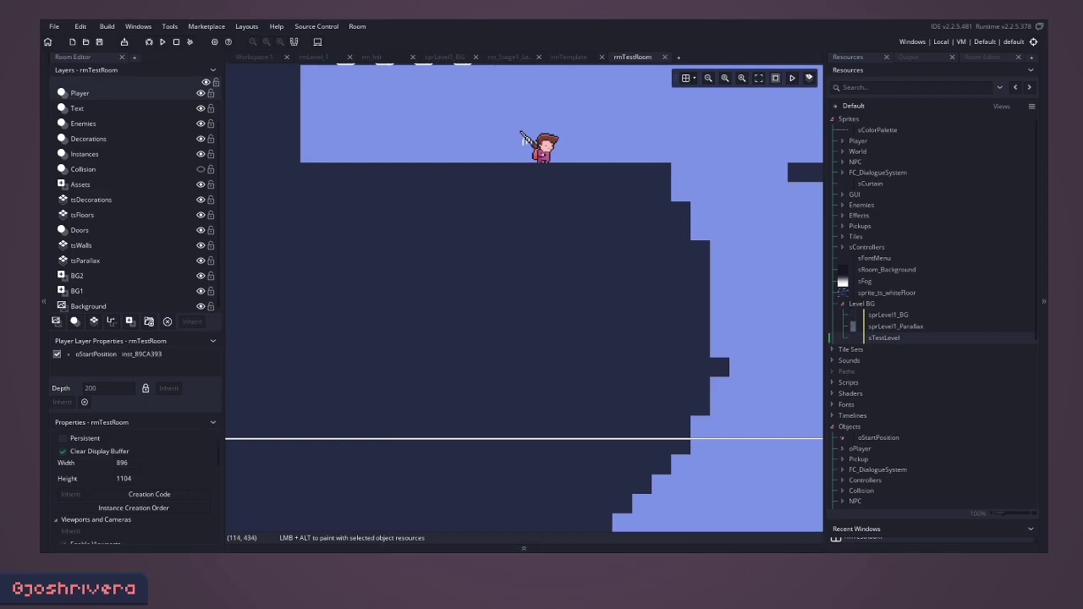
scroll(531, 184, "up", 5, "ctrl")
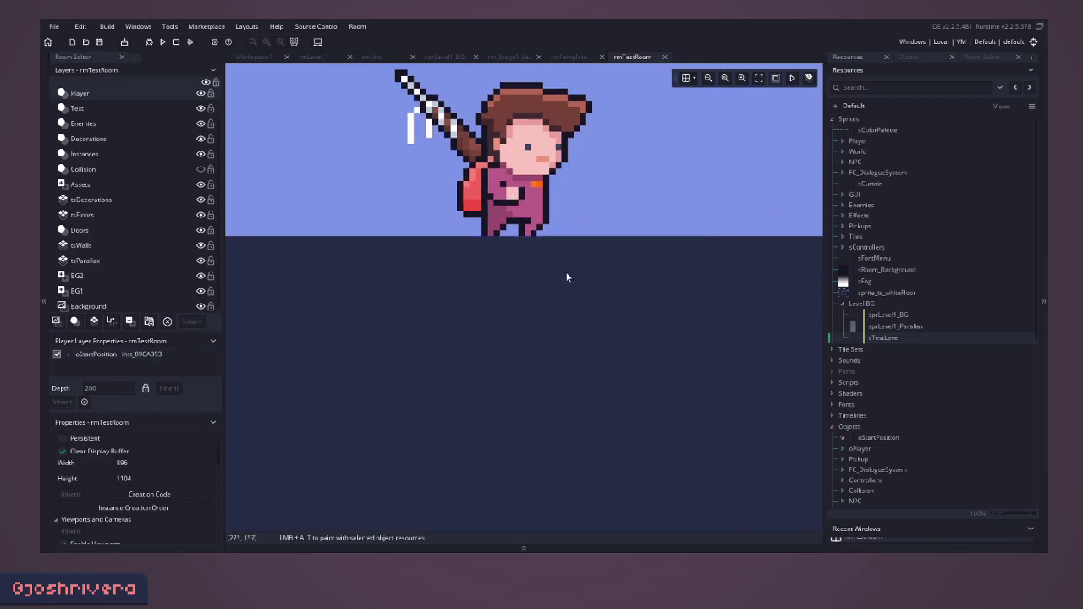
scroll(567, 277, "down", 4, "ctrl")
scroll(546, 334, "down", 5, "ctrl")
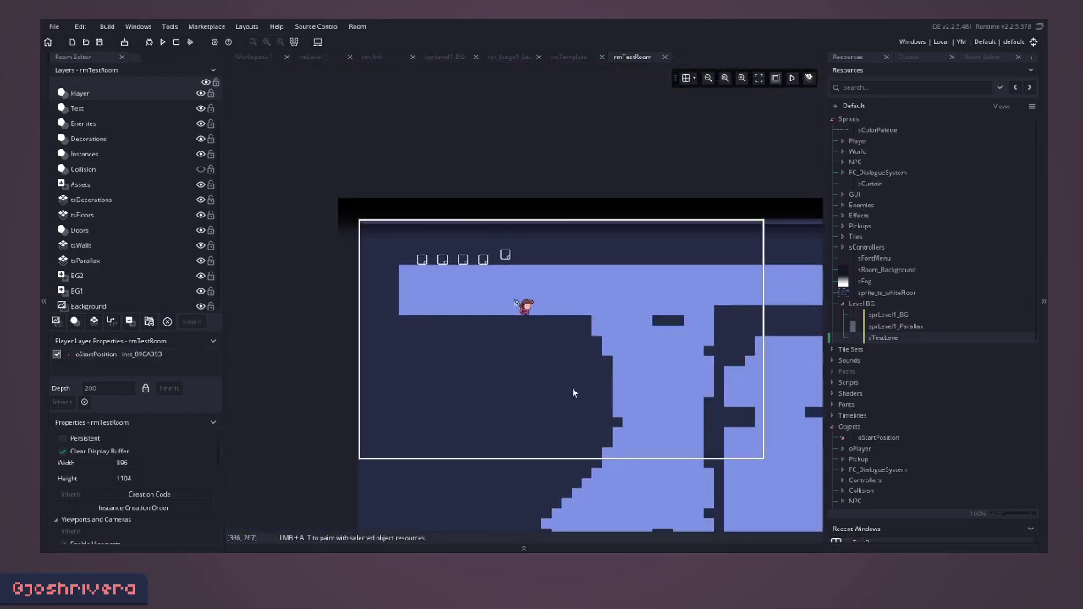
Step: Look over the test level's layout, from the lower chambers back out to the whole room
scroll(460, 246, "down", 6)
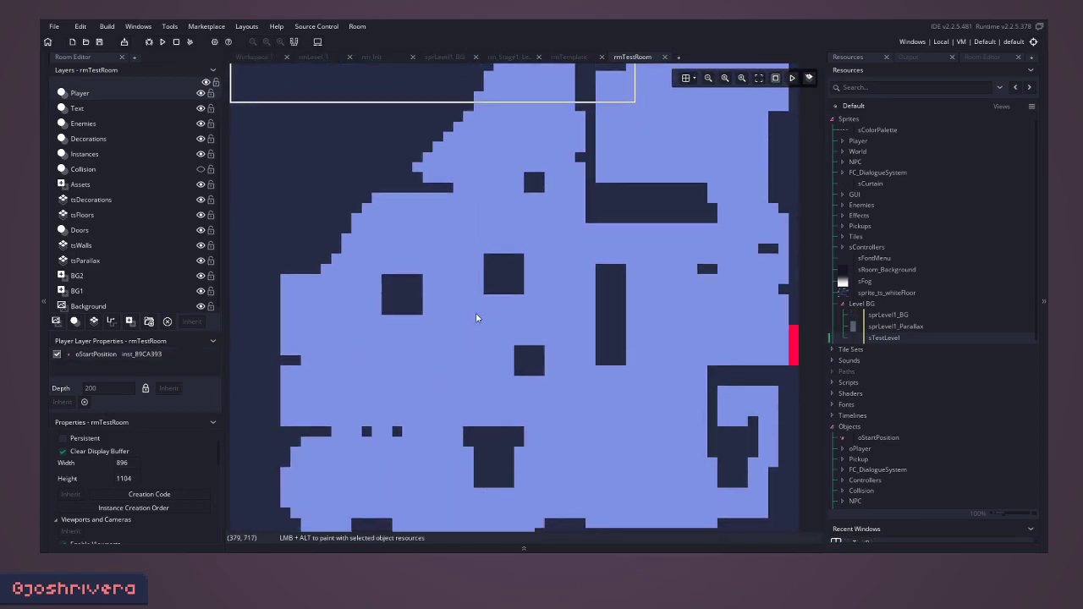
scroll(575, 279, "up", 3, "ctrl")
middle_click_drag(623, 251, 462, 370)
scroll(469, 312, "down", 1, "ctrl")
middle_click_drag(469, 311, 508, 293)
scroll(504, 288, "down", 3, "ctrl")
scroll(494, 330, "down", 1, "ctrl")
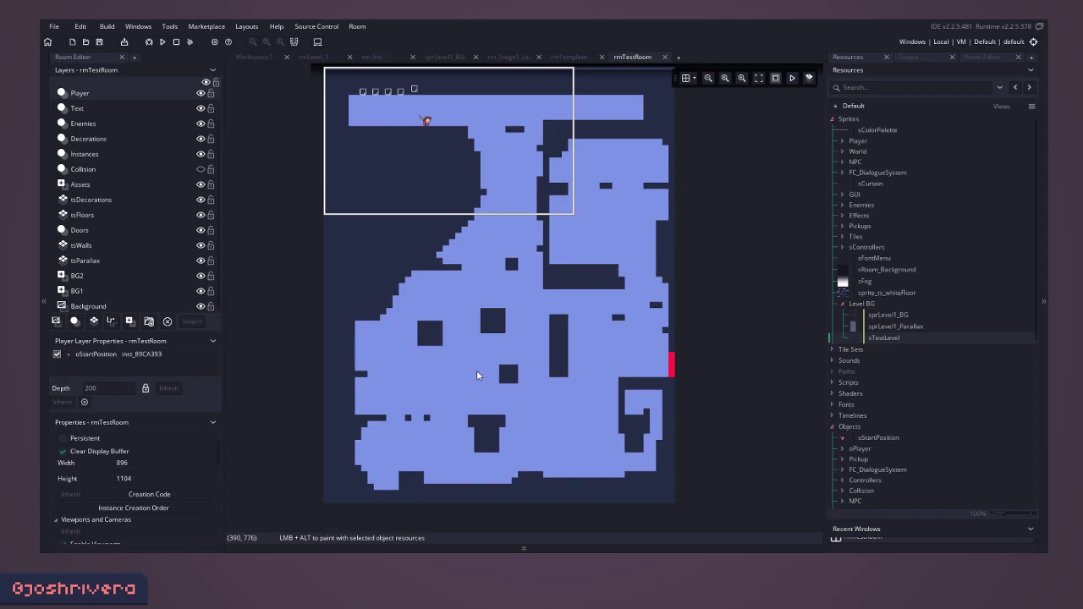
Step: Open the room rmLevel_1 and look through its tiled layout from the lower area up to the player start
left_click(894, 318)
scroll(863, 398, "down", 5)
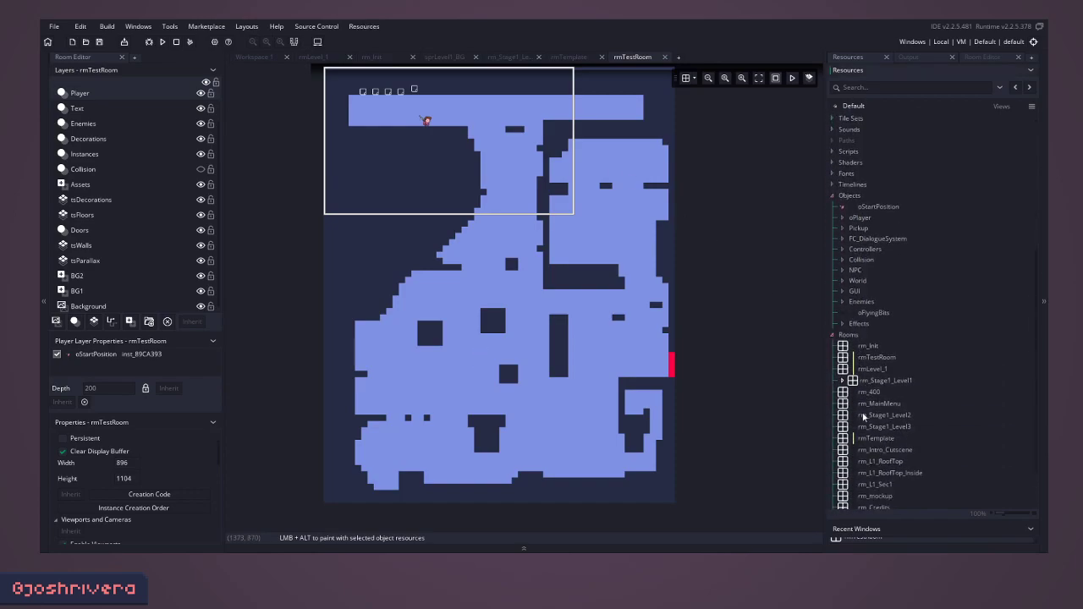
scroll(863, 412, "down", 2)
double_click(864, 309)
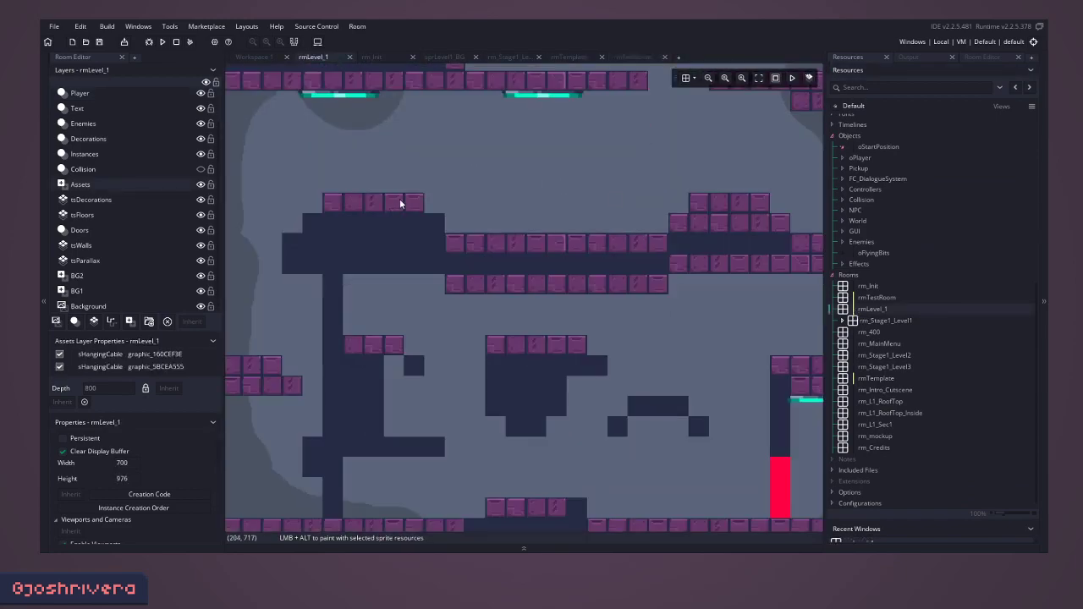
scroll(401, 201, "down", 2)
middle_click_drag(408, 179, 434, 383)
middle_click_drag(457, 256, 459, 488)
middle_click_drag(472, 351, 470, 461)
middle_click_drag(453, 327, 489, 321)
scroll(452, 356, "up", 2)
scroll(451, 356, "up", 1)
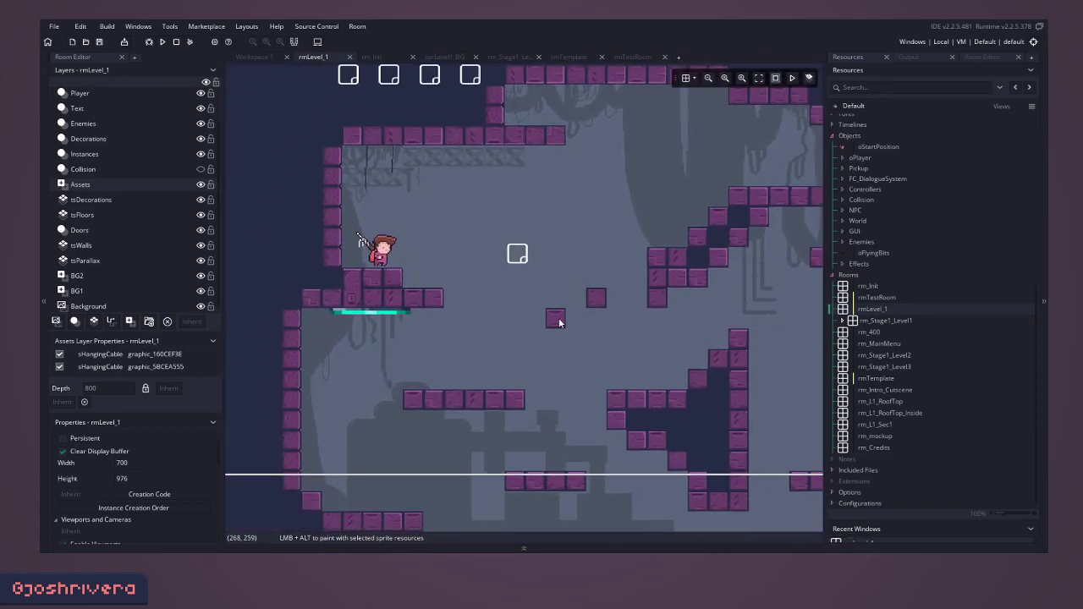
Step: Examine rmLevel_1's platforms and wall tiles from the player start down to the lower chambers and back up
middle_click_drag(561, 327, 535, 255)
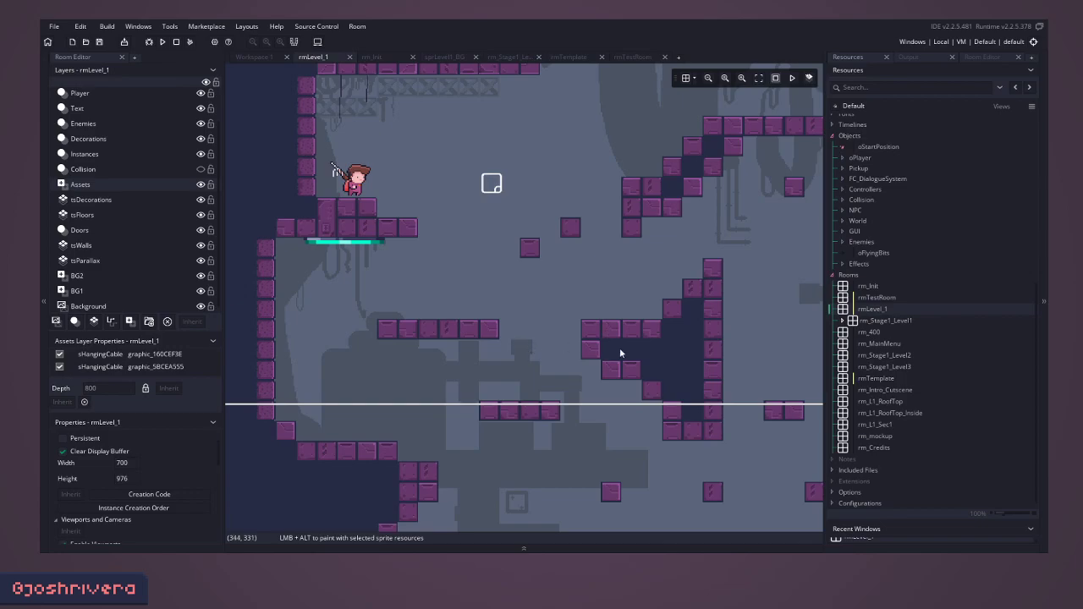
scroll(513, 334, "down", 5)
scroll(533, 345, "right", 2, "shift")
mouse_move(551, 410)
middle_mouse_down()
mouse_move(546, 307)
mouse_move(562, 399)
middle_mouse_up()
scroll(538, 326, "down", 2)
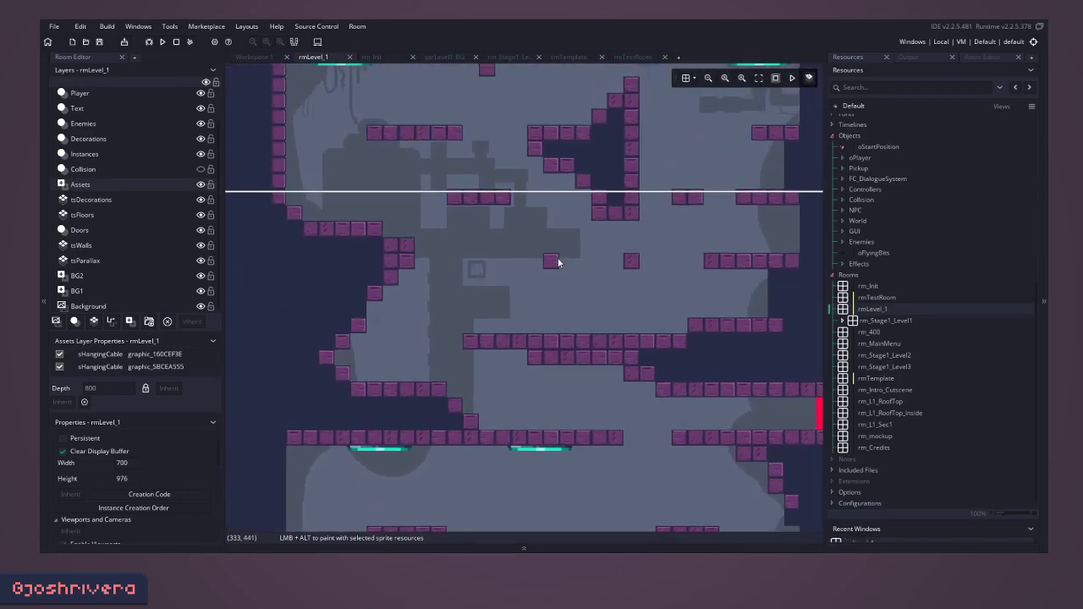
middle_click_drag(556, 255, 567, 349)
middle_click_drag(535, 308, 522, 370)
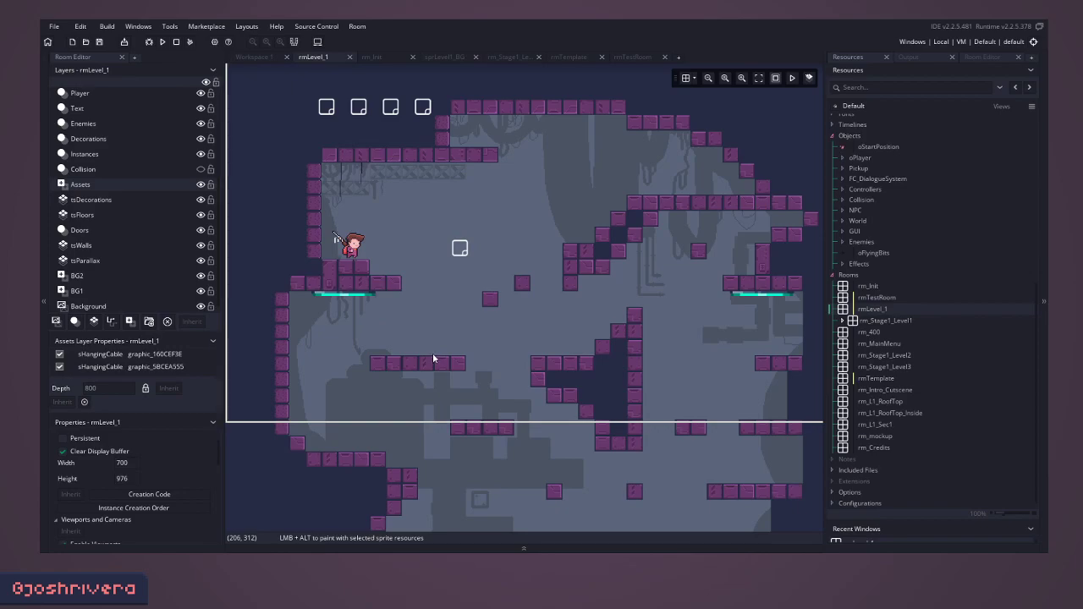
middle_click_drag(432, 353, 464, 285)
middle_click_drag(527, 371, 552, 224)
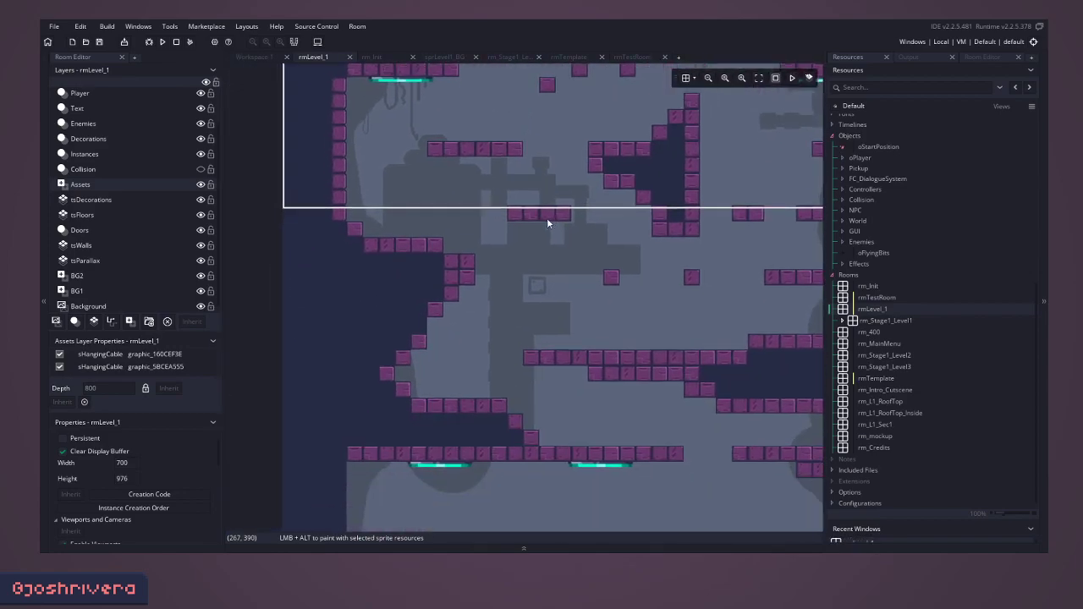
middle_click_drag(709, 485, 571, 267)
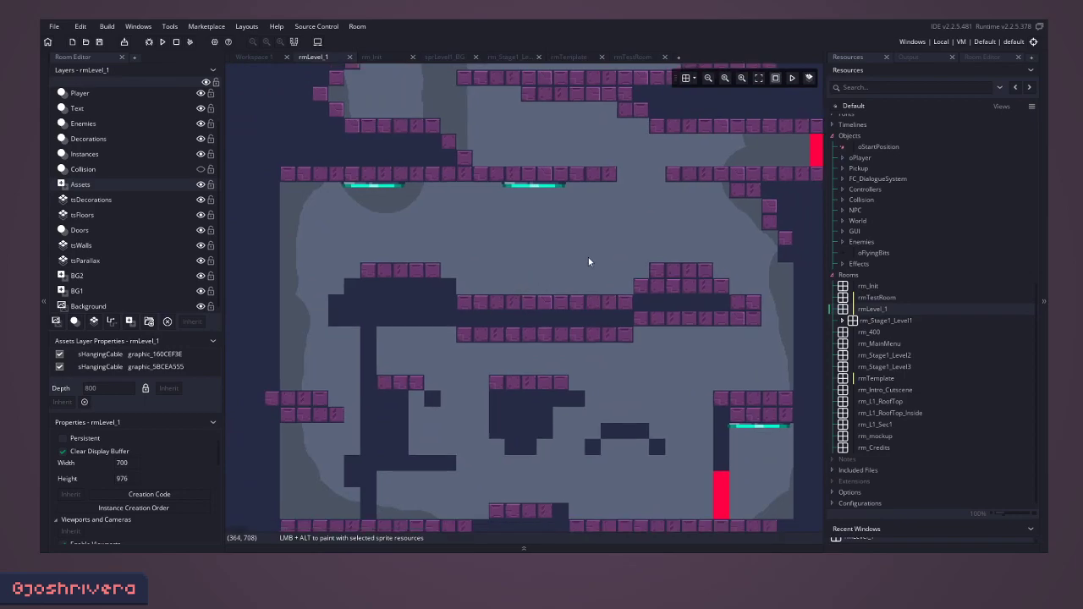
scroll(541, 233, "up", 3)
middle_click_drag(505, 183, 527, 382)
middle_click_drag(499, 316, 515, 459)
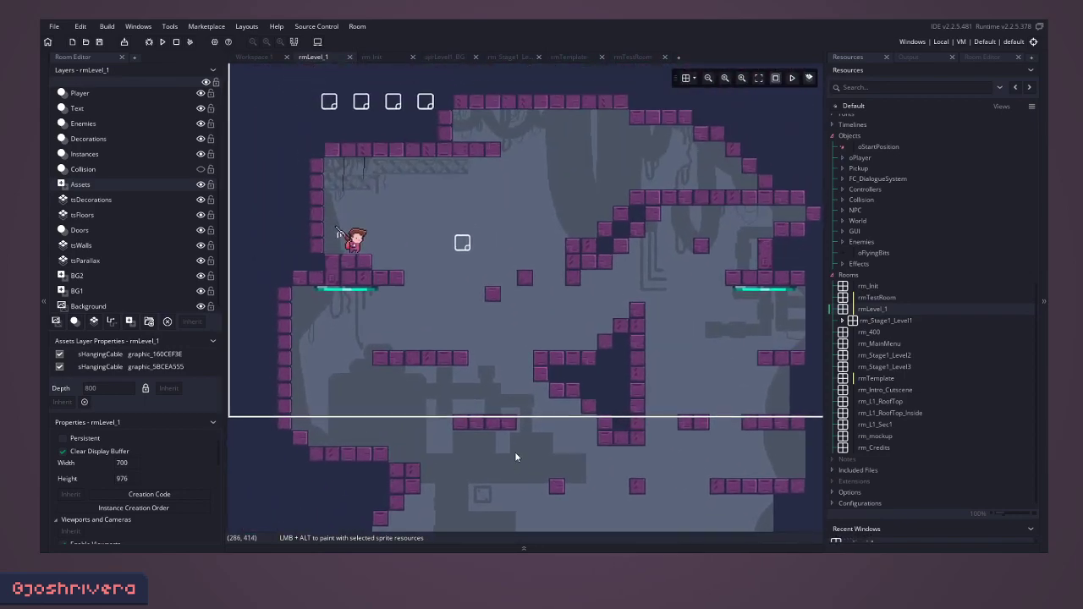
middle_click_drag(525, 362, 521, 406)
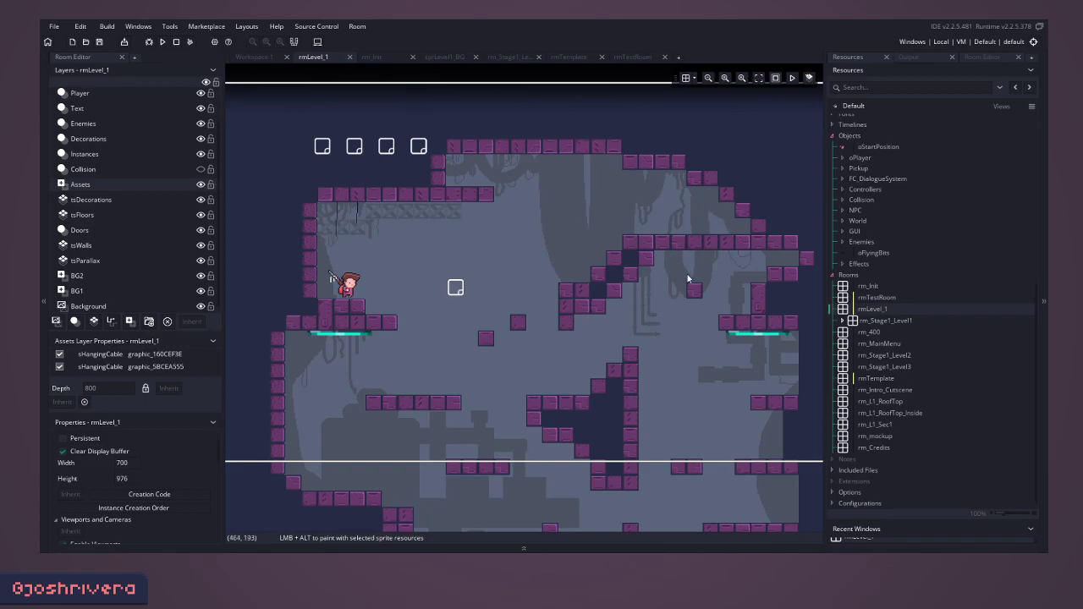
Step: Open the sTestLevel sprite in the image editor and inspect its wall shapes and overall layout
scroll(846, 233, "up", 7)
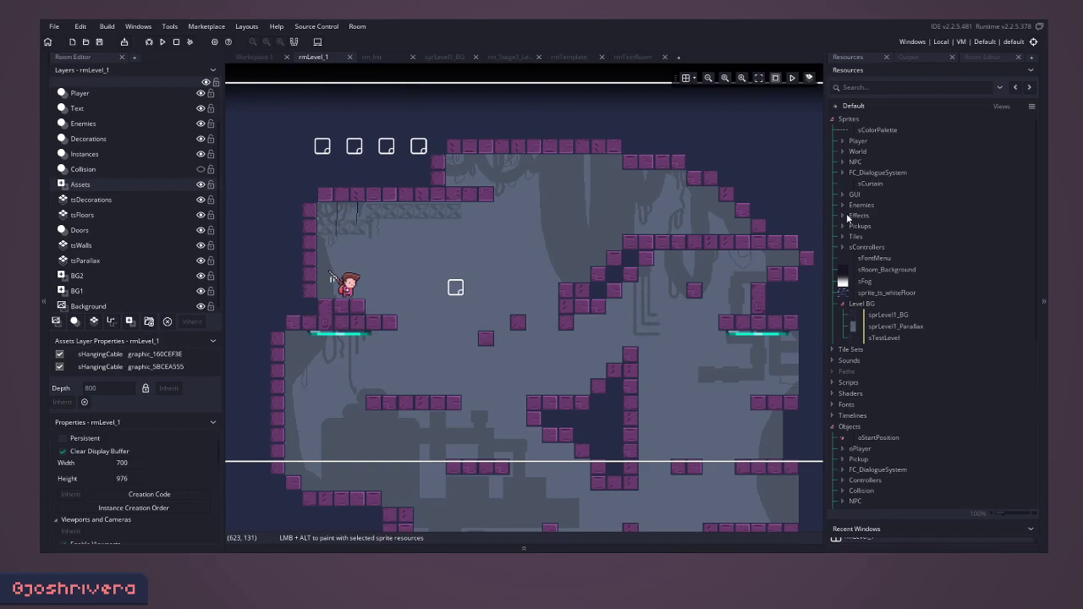
double_click(854, 338)
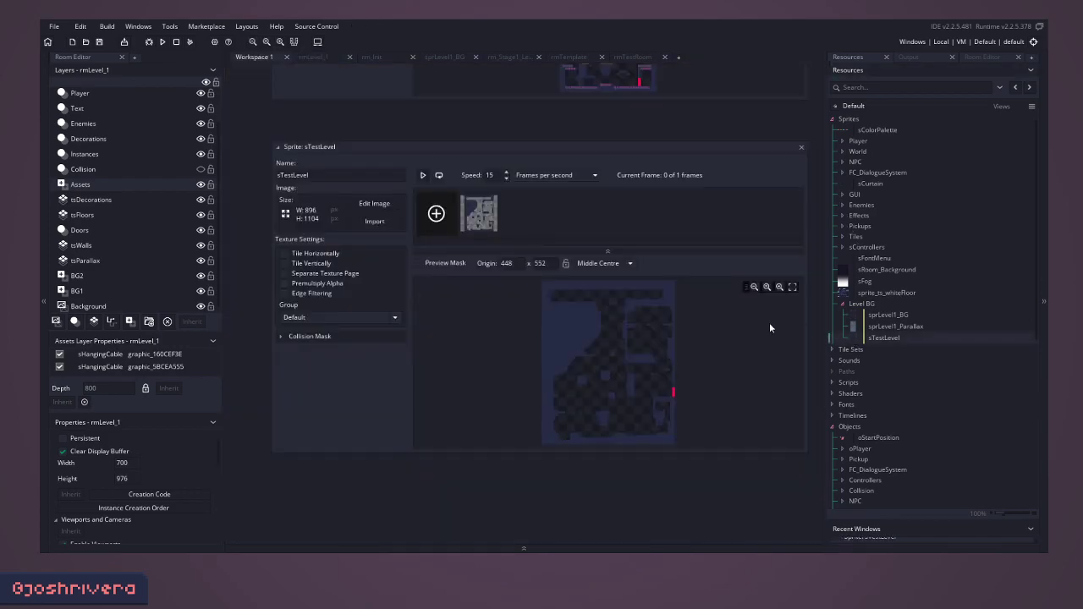
left_click(378, 206)
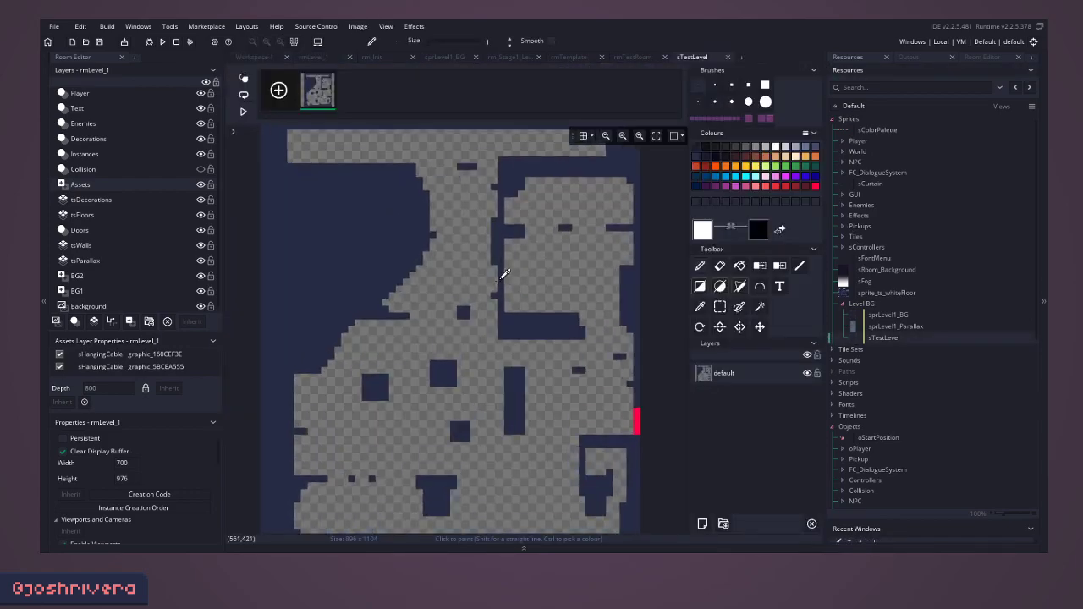
scroll(503, 273, "up", 4, "ctrl")
middle_click_drag(515, 316, 550, 259)
scroll(522, 298, "down", 1)
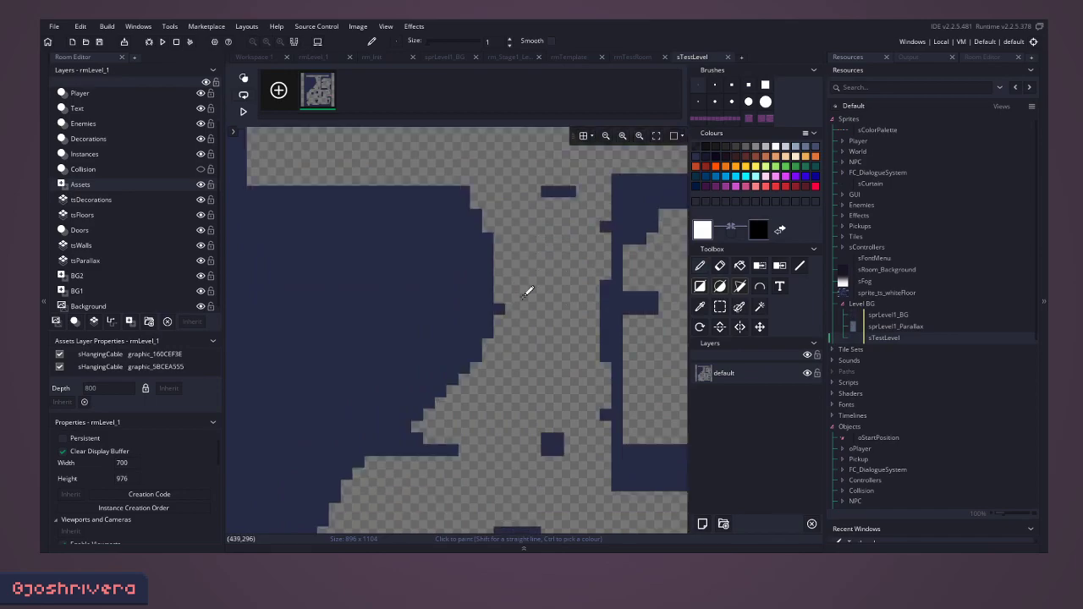
scroll(524, 300, "down", 4, "ctrl")
middle_click_drag(532, 357, 512, 197)
scroll(523, 259, "down", 2, "ctrl")
middle_click_drag(525, 256, 500, 298)
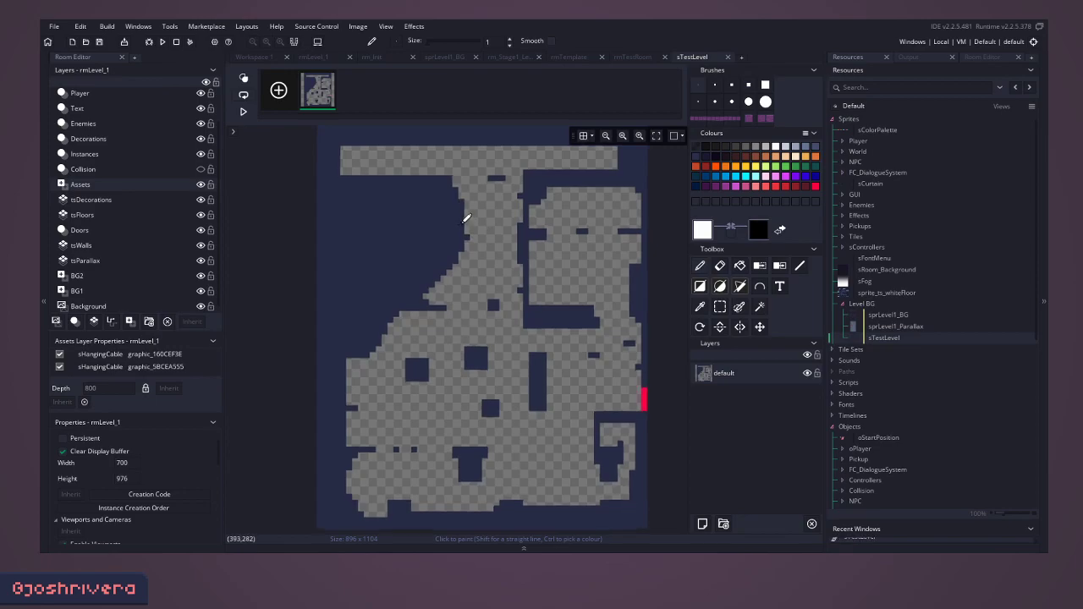
middle_click_drag(465, 222, 457, 215)
scroll(457, 222, "down", 2)
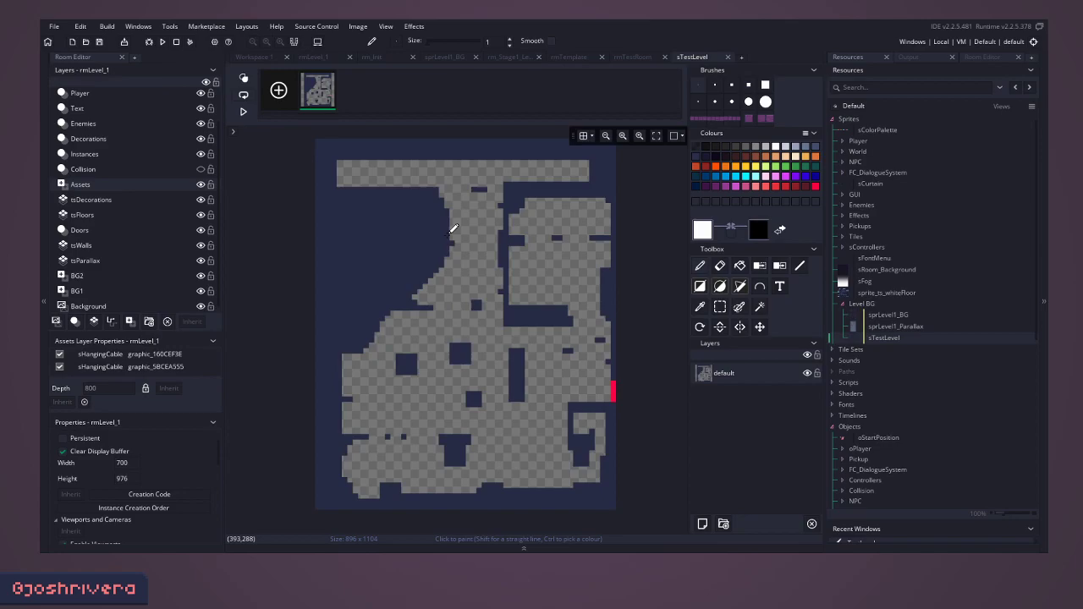
Step: Return to rmTestRoom and review the upper part of the level around the player start
left_click(632, 57)
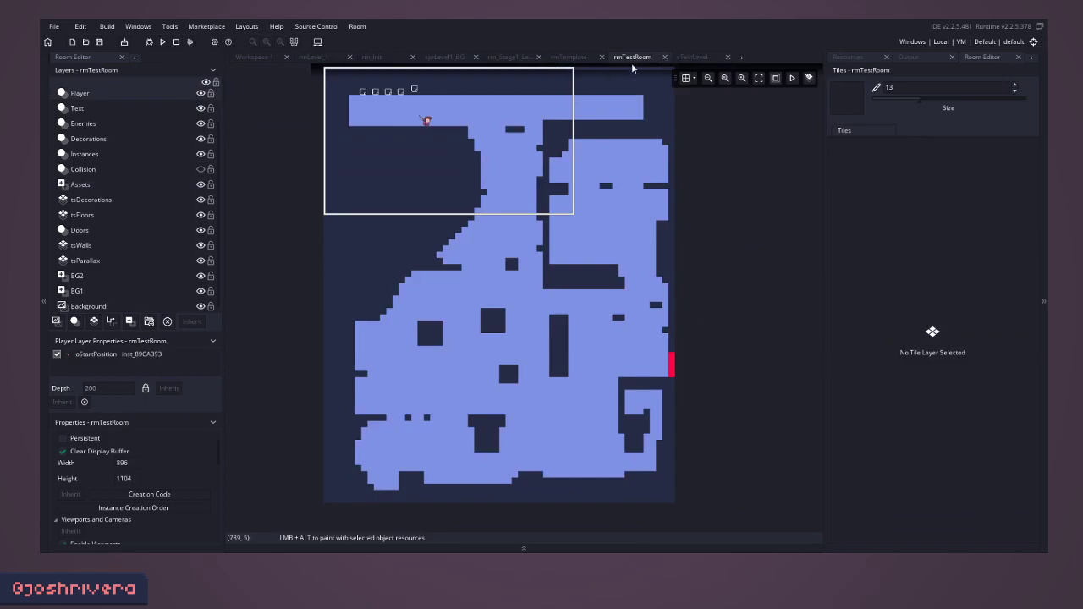
scroll(388, 205, "up", 2, "ctrl")
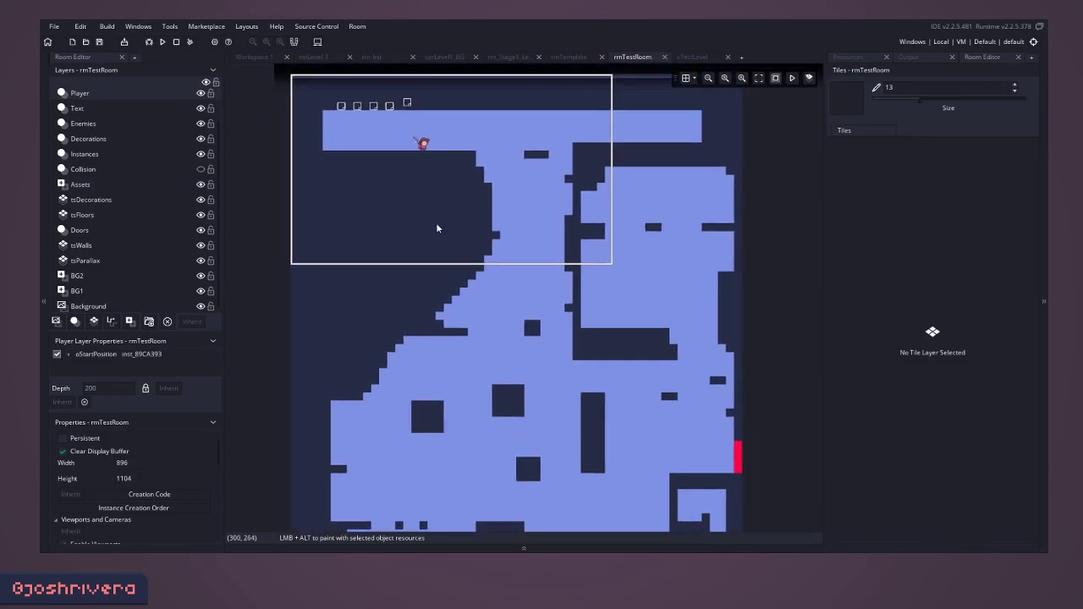
middle_click_drag(436, 236, 430, 226)
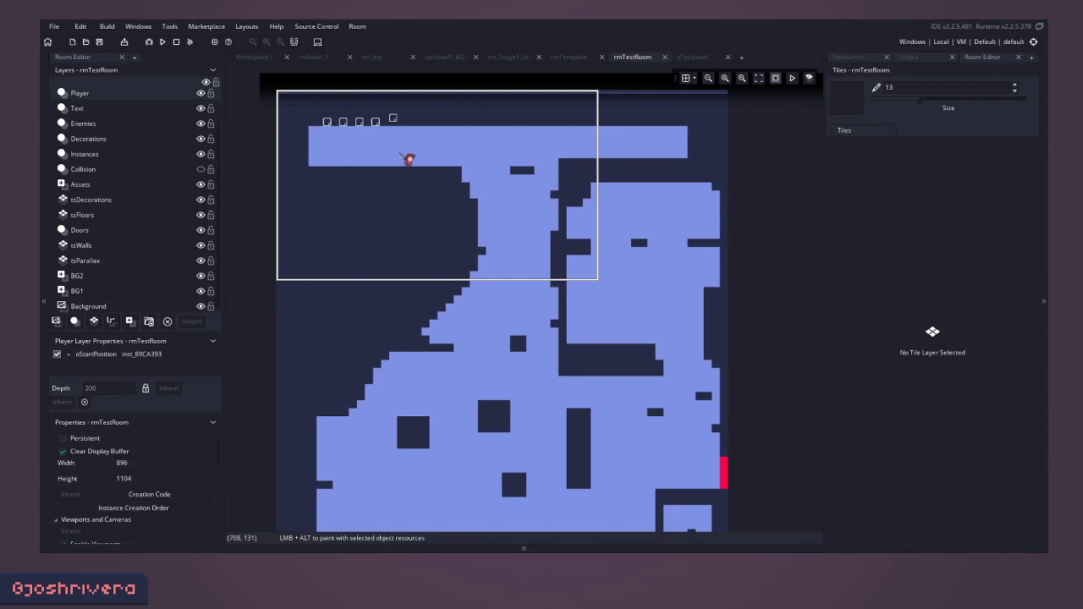
middle_click_drag(634, 161, 630, 161)
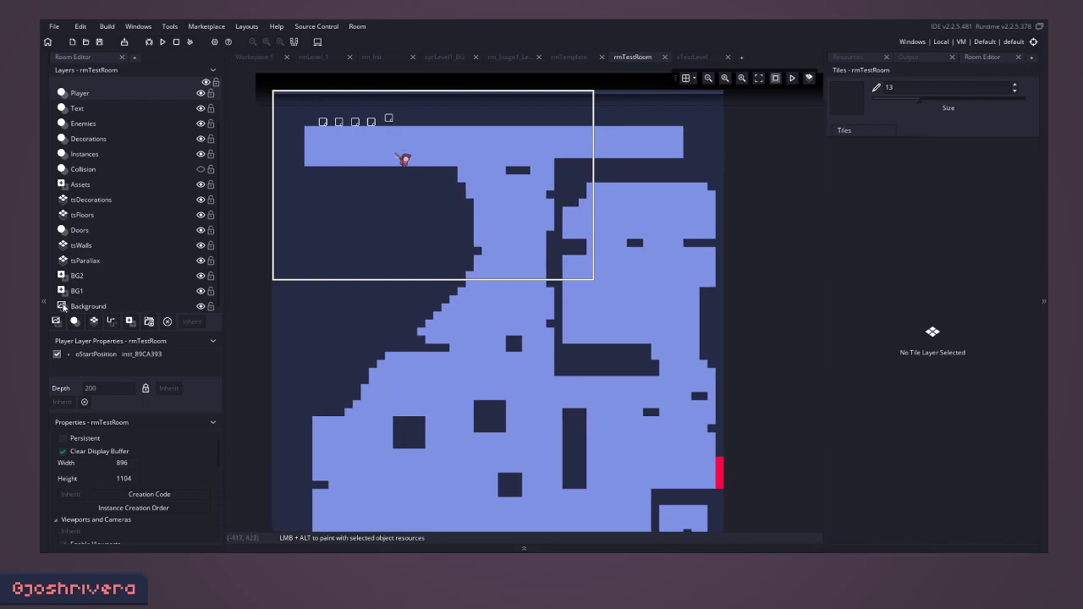